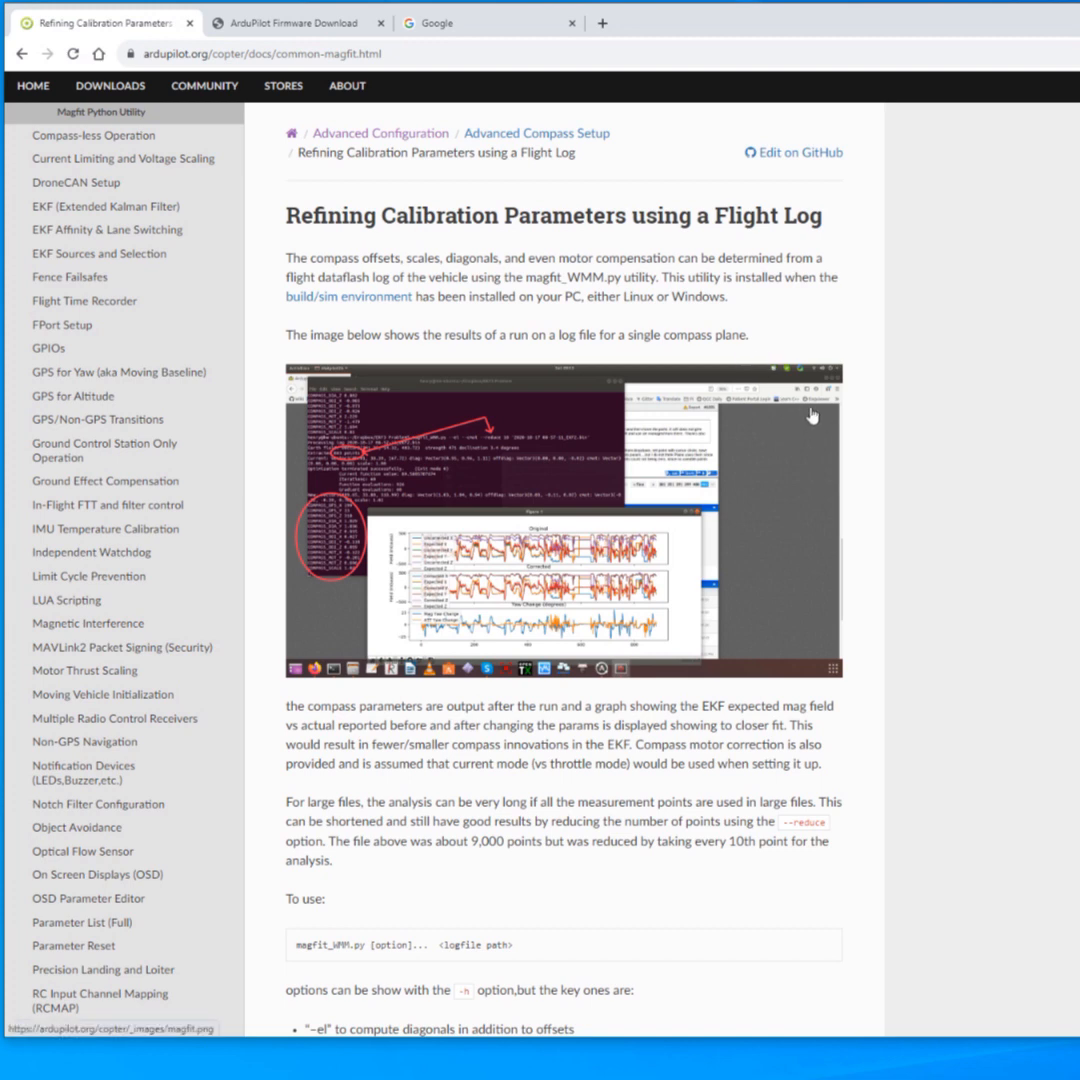
Read through the article on refining calibration parameters using a flight log, including its options, example graphs and hints
scroll(882, 270, down, 1)
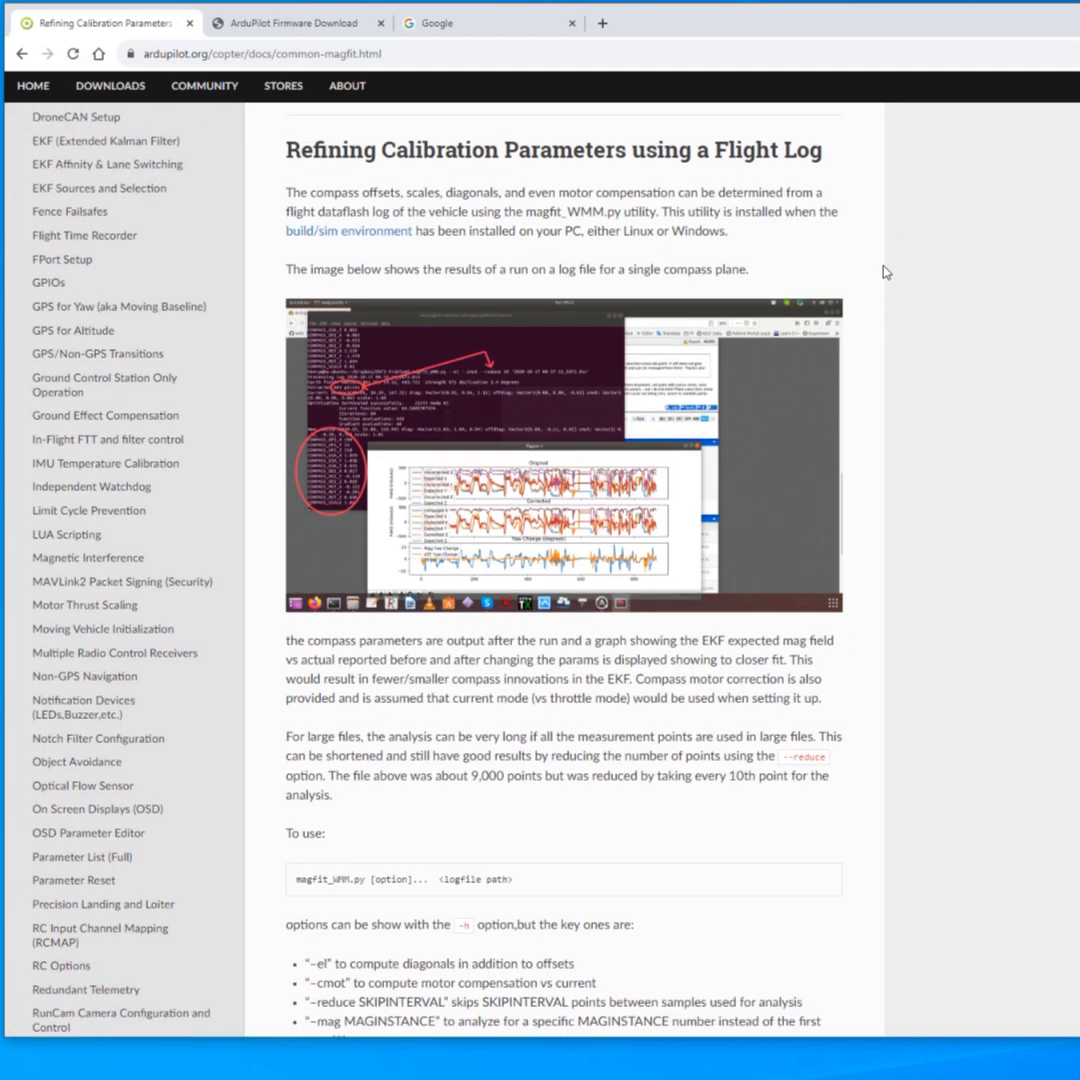
scroll(882, 270, up, 1)
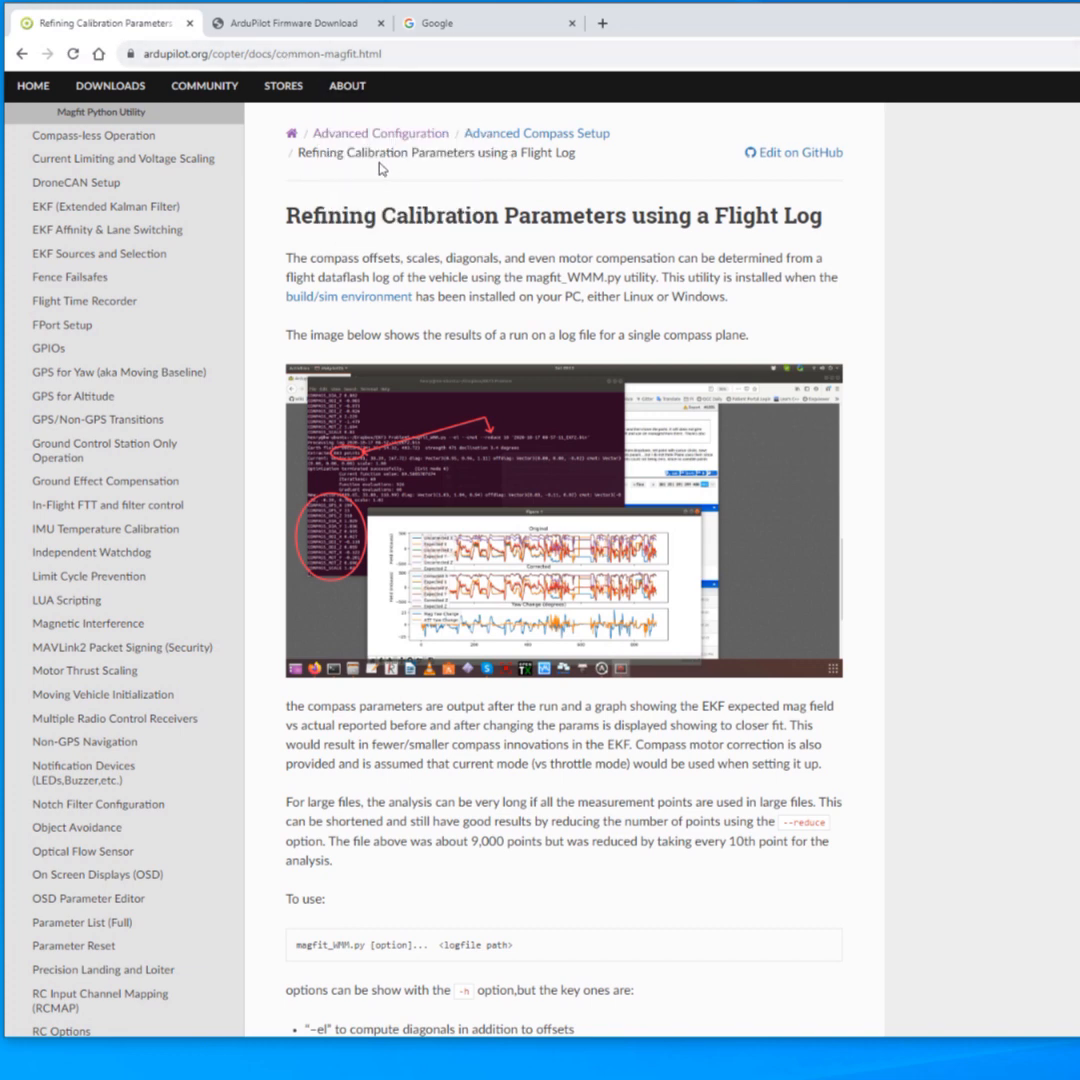
scroll(728, 353, down, 2)
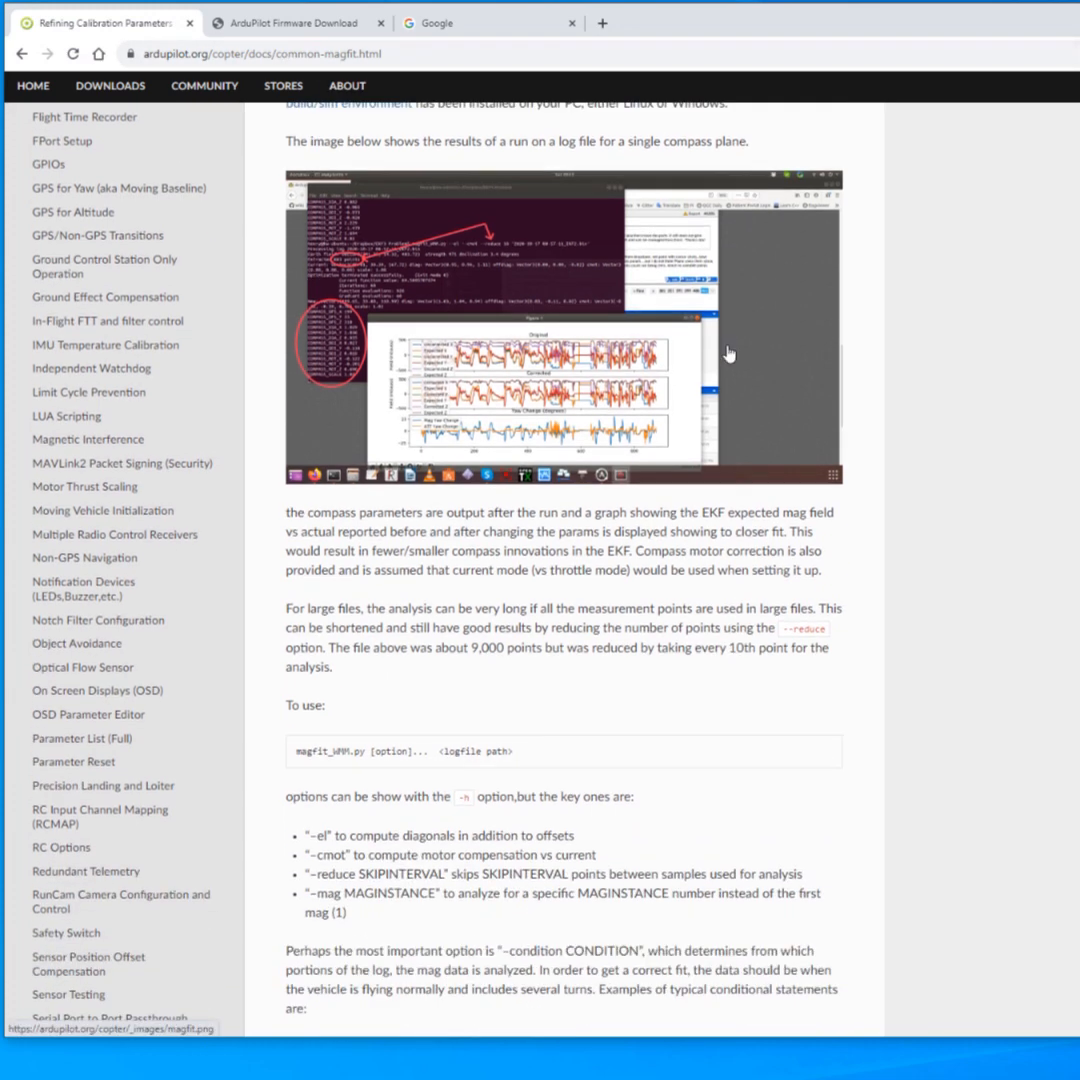
scroll(747, 277, up, 2)
scroll(428, 616, down, 2)
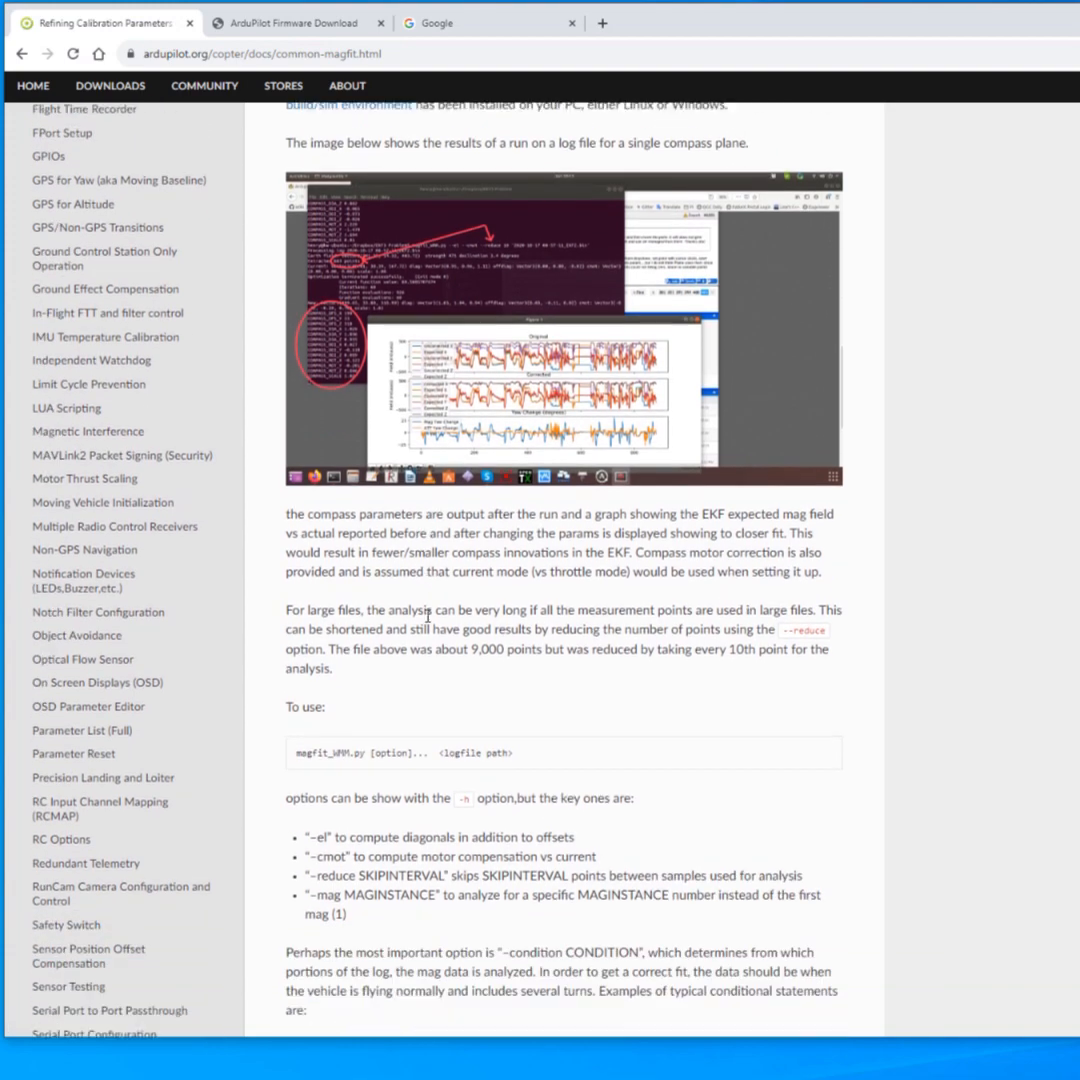
scroll(428, 616, down, 8)
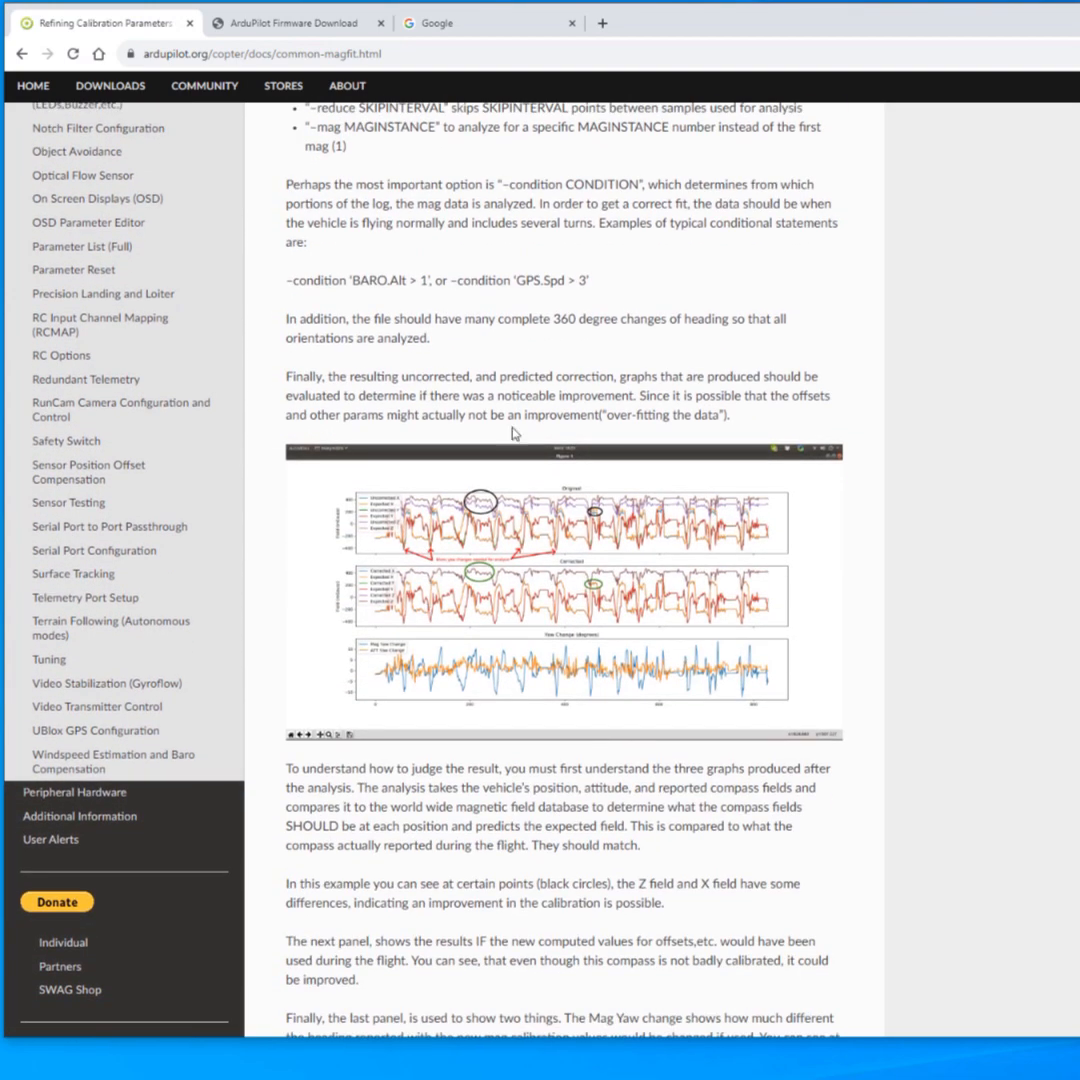
scroll(515, 565, down, 2)
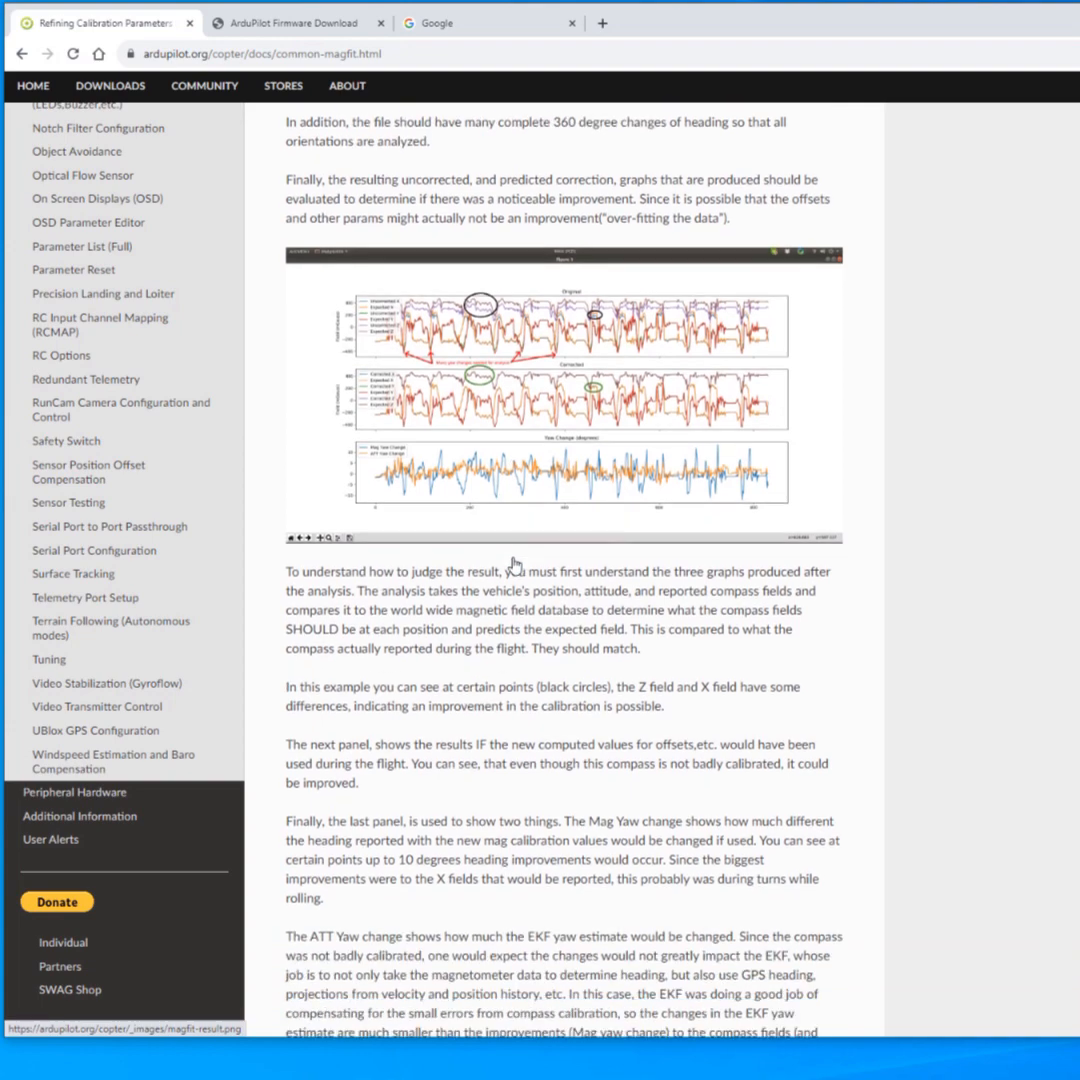
scroll(513, 565, down, 10)
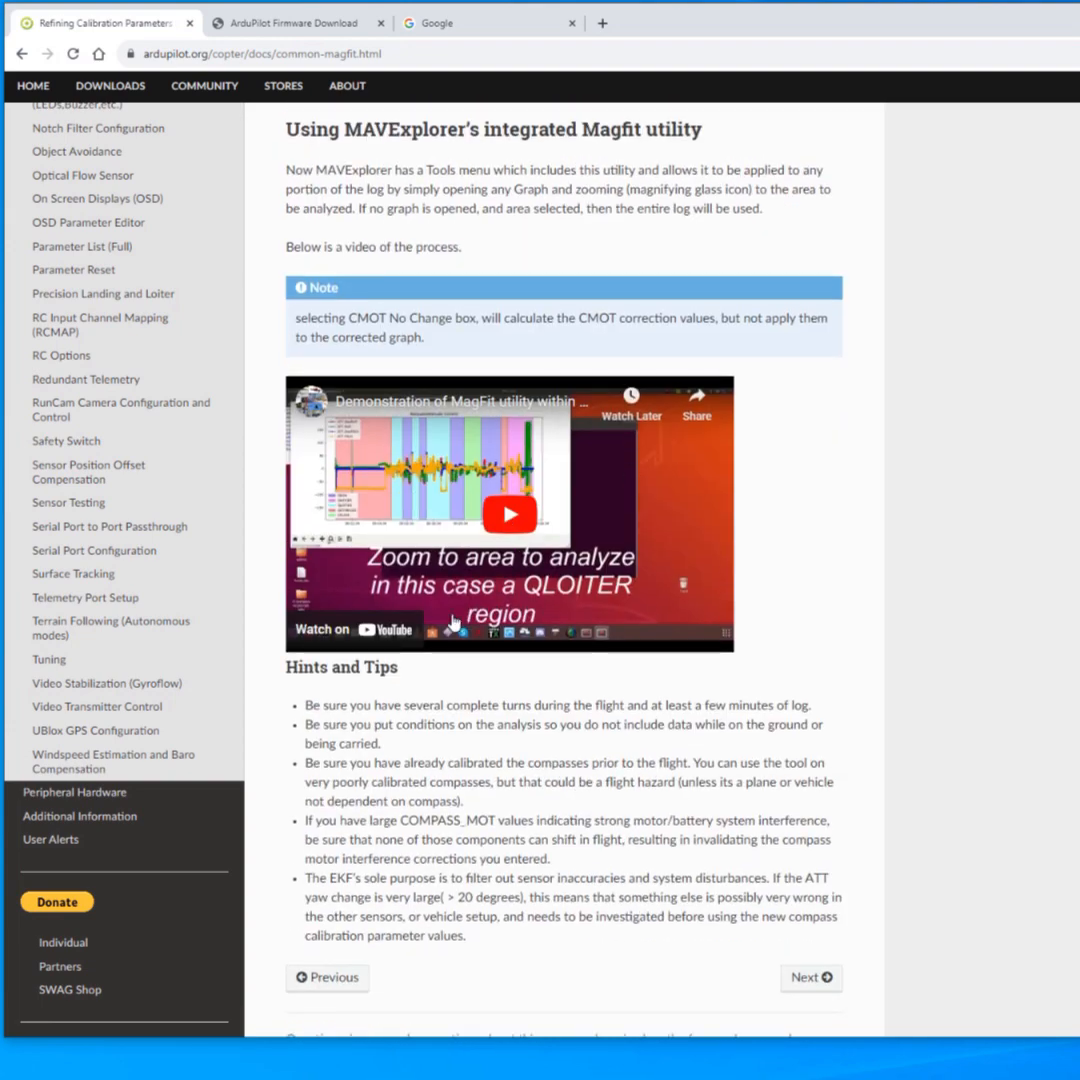
scroll(500, 780, down, 2)
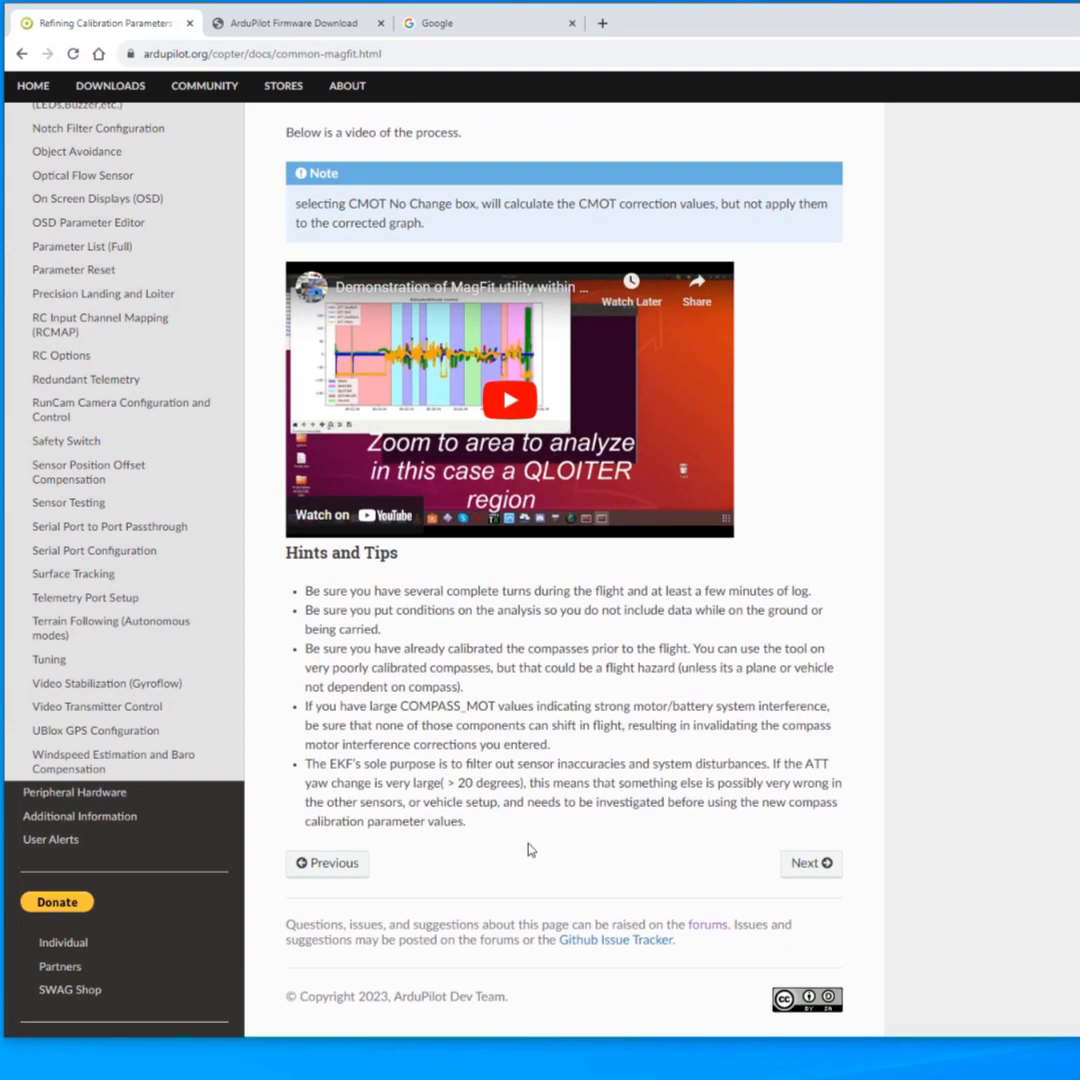
drag(502, 836, 369, 590)
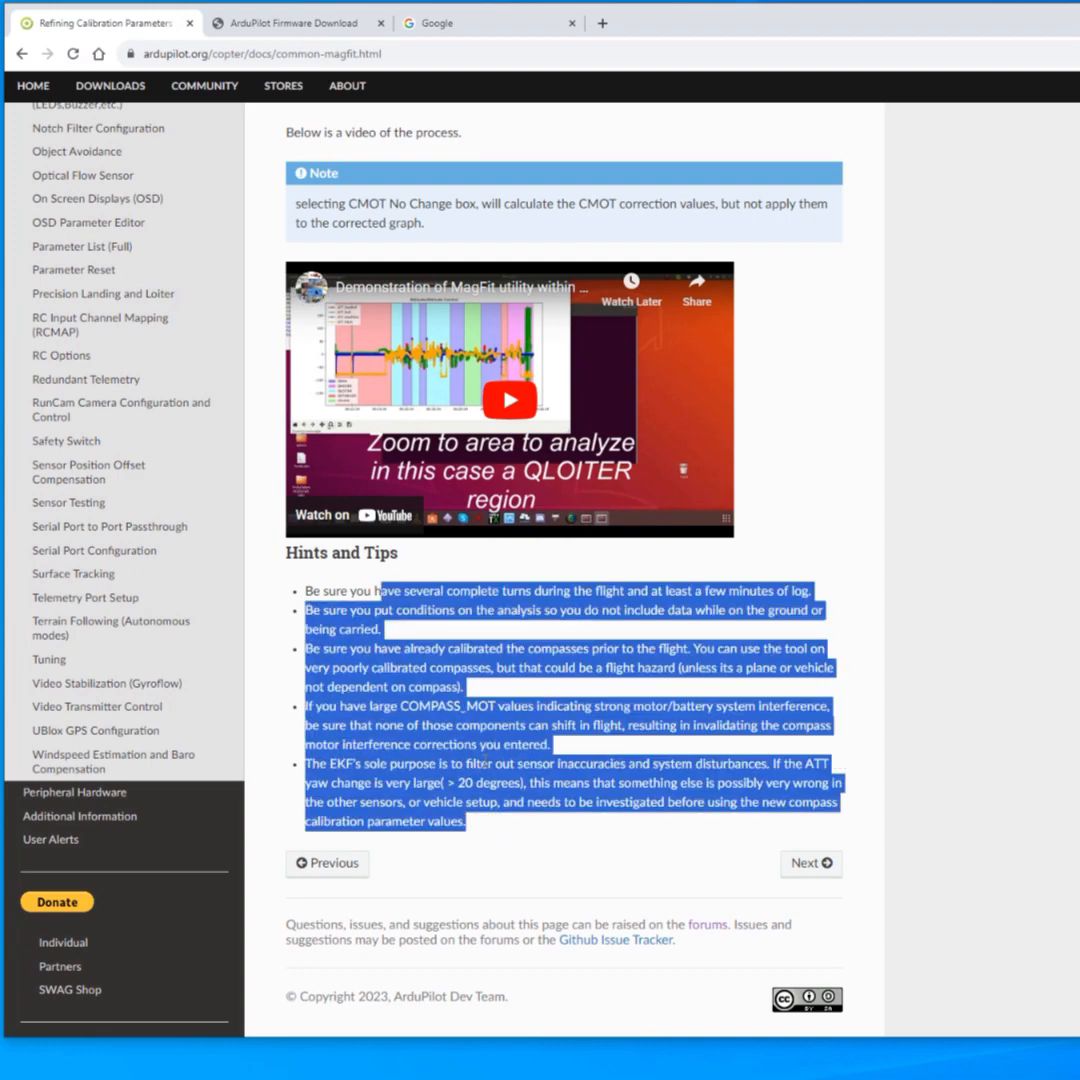
click(485, 762)
scroll(485, 762, up, 5)
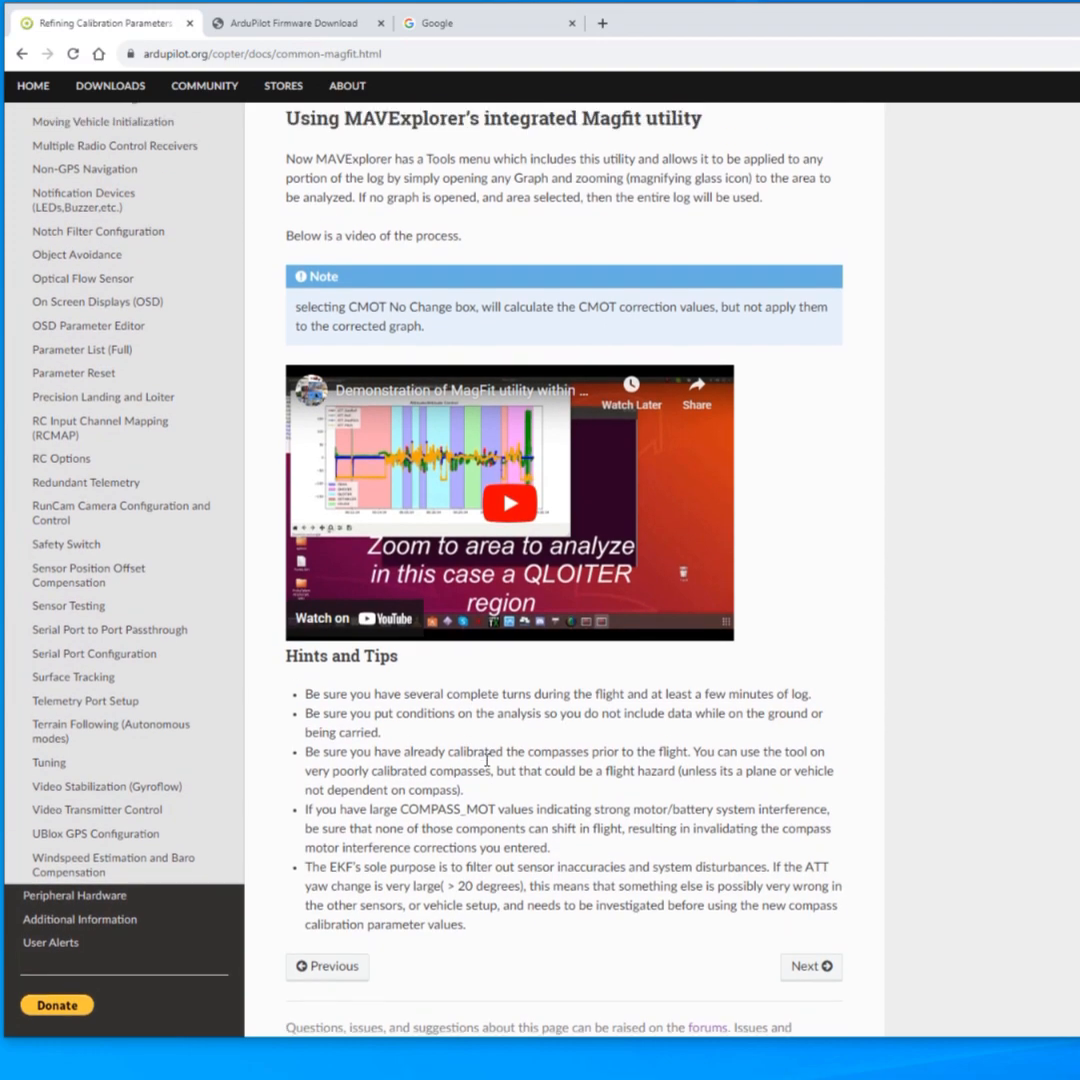
scroll(485, 765, up, 14)
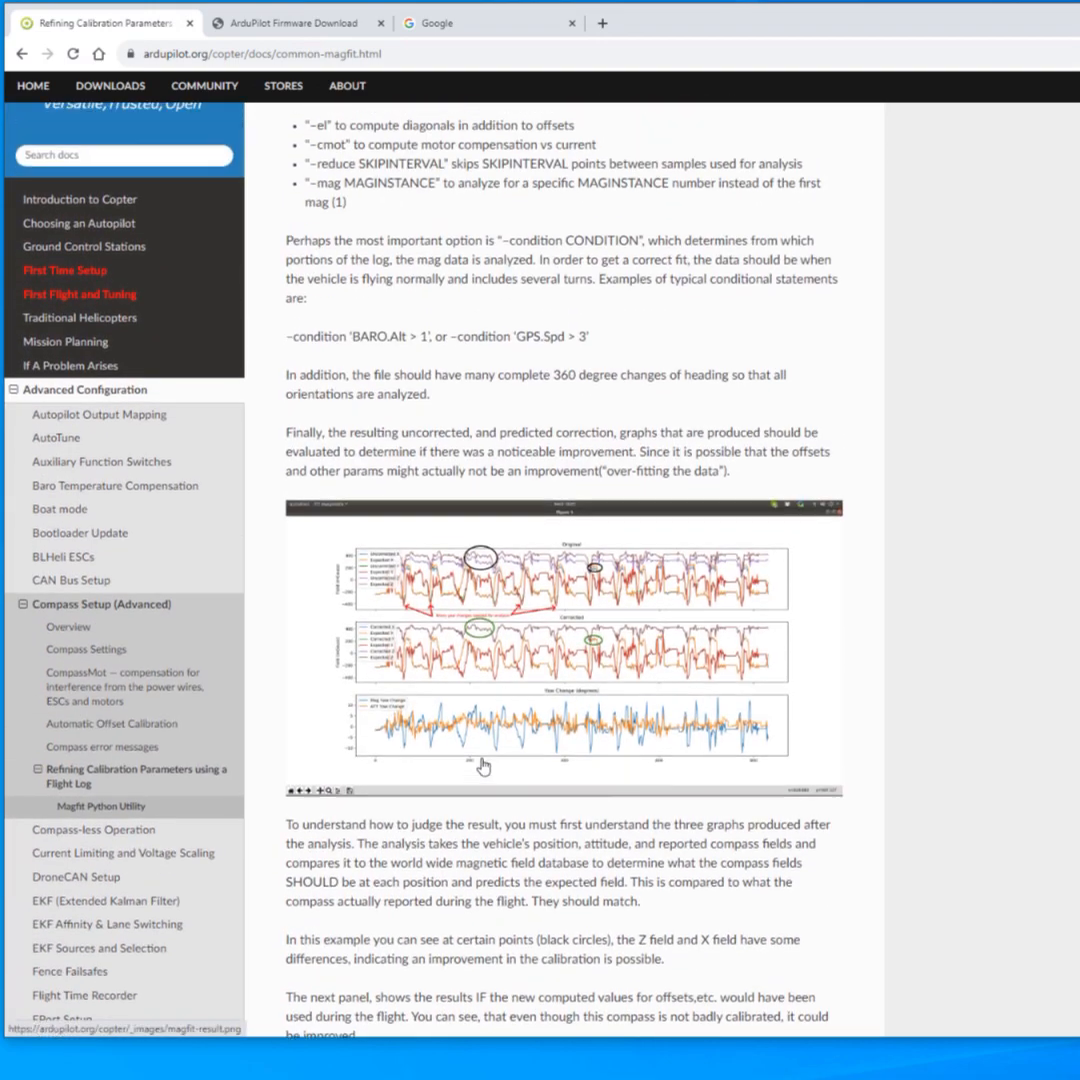
scroll(485, 762, up, 4)
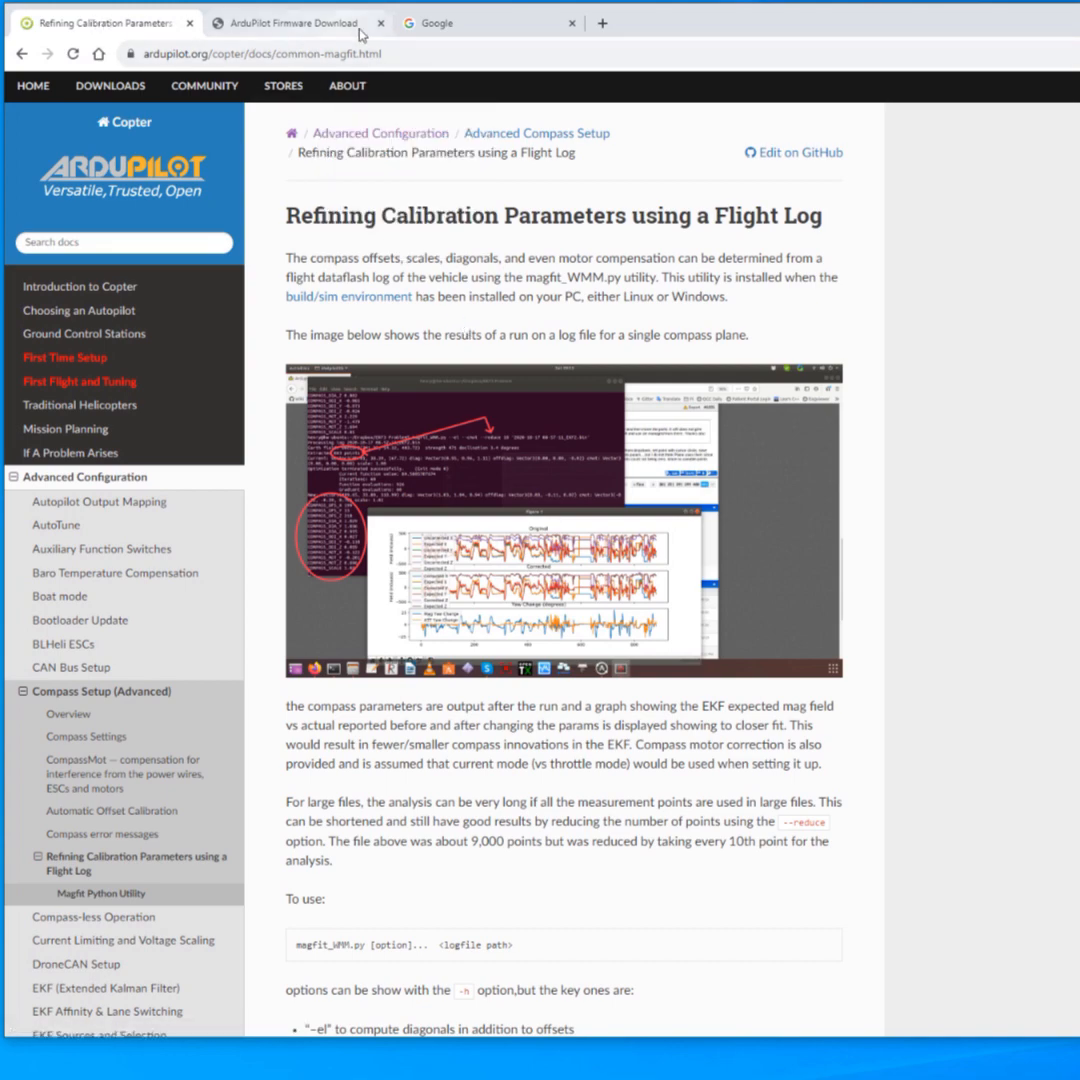
Switch to the ArduPilot Firmware Download page and open the Web Tools collection
click(245, 22)
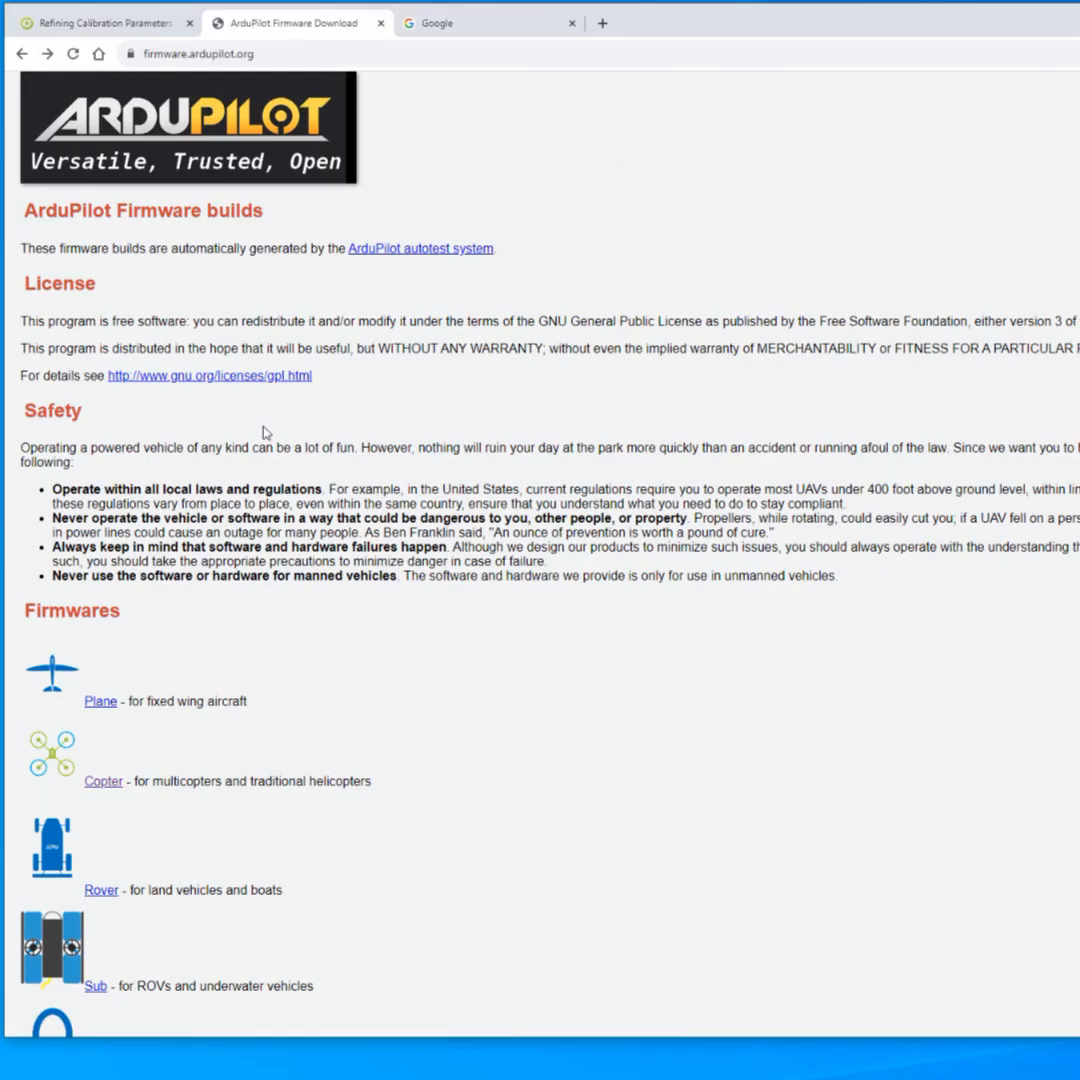
scroll(470, 634, down, 5)
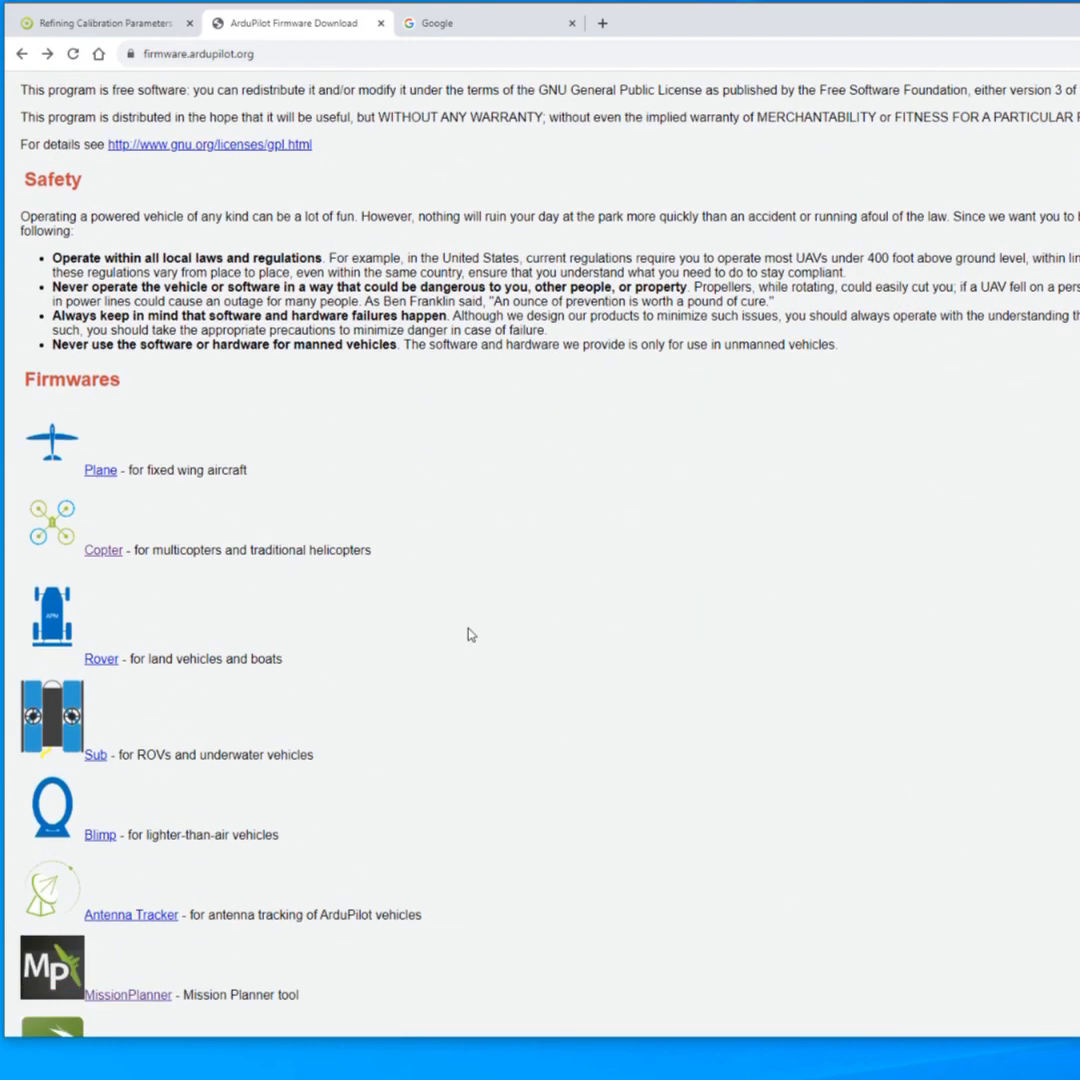
scroll(474, 600, up, 3)
scroll(472, 595, down, 8)
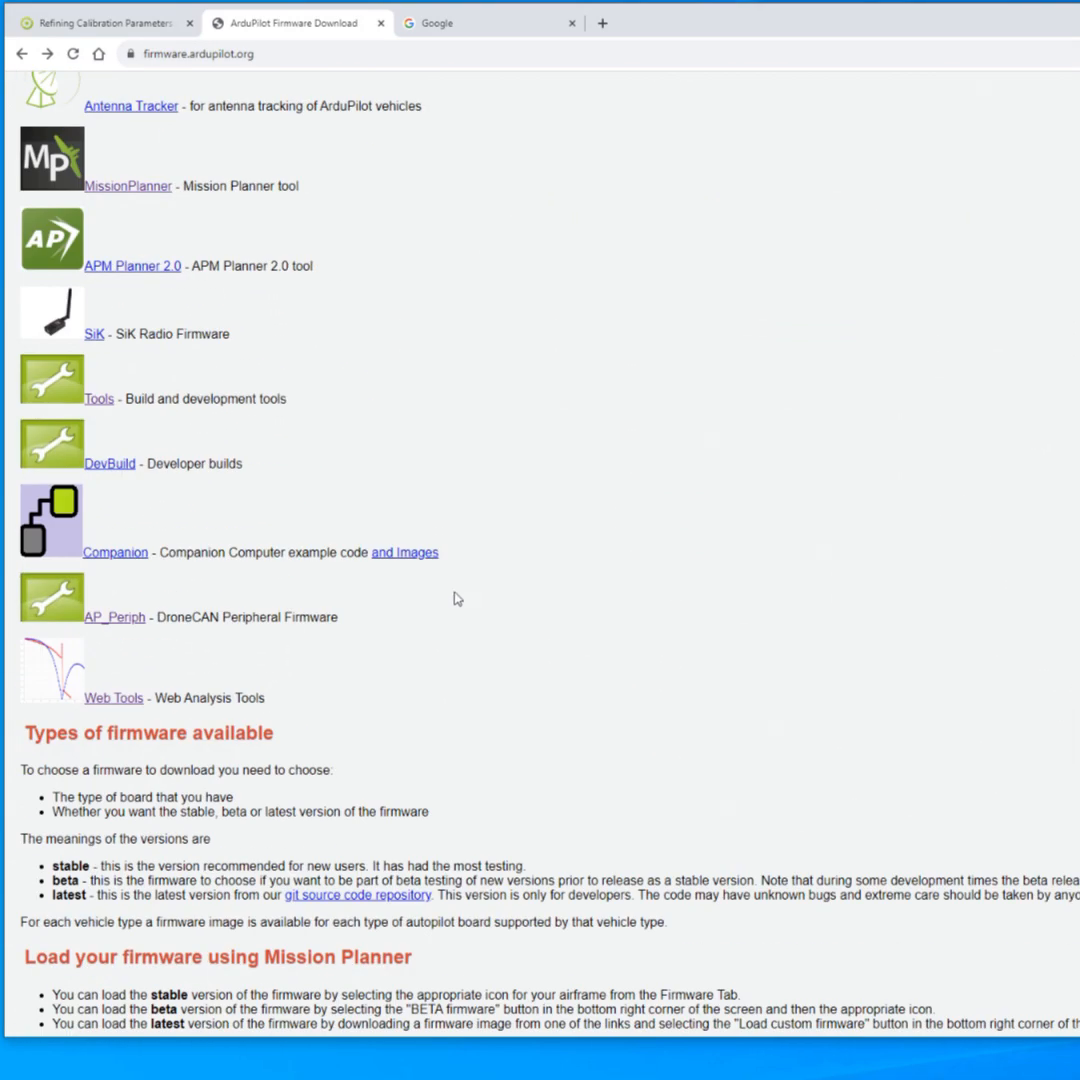
click(108, 705)
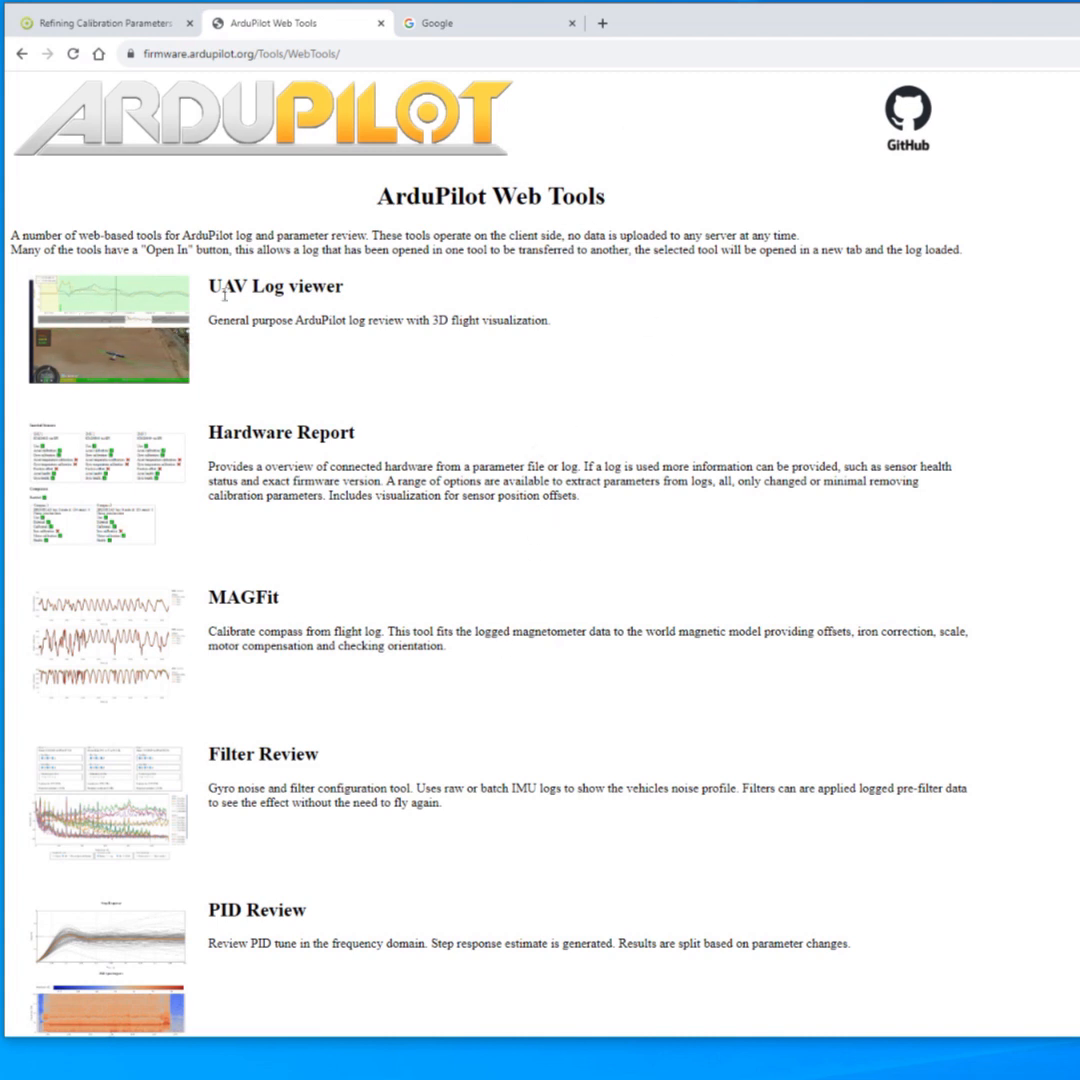
Look over the available ArduPilot web tools and open MAGFit
scroll(313, 282, down, 2)
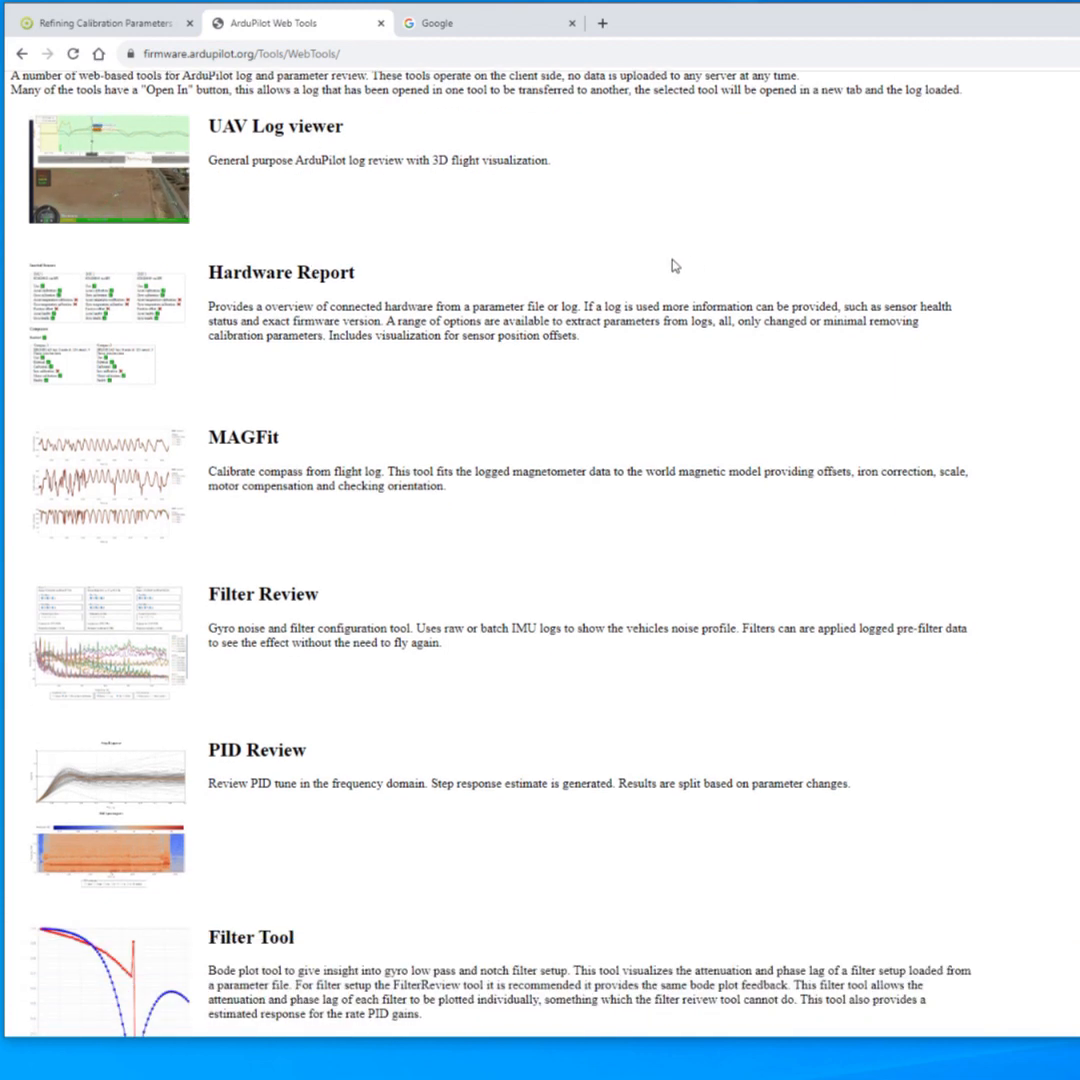
scroll(342, 292, down, 1)
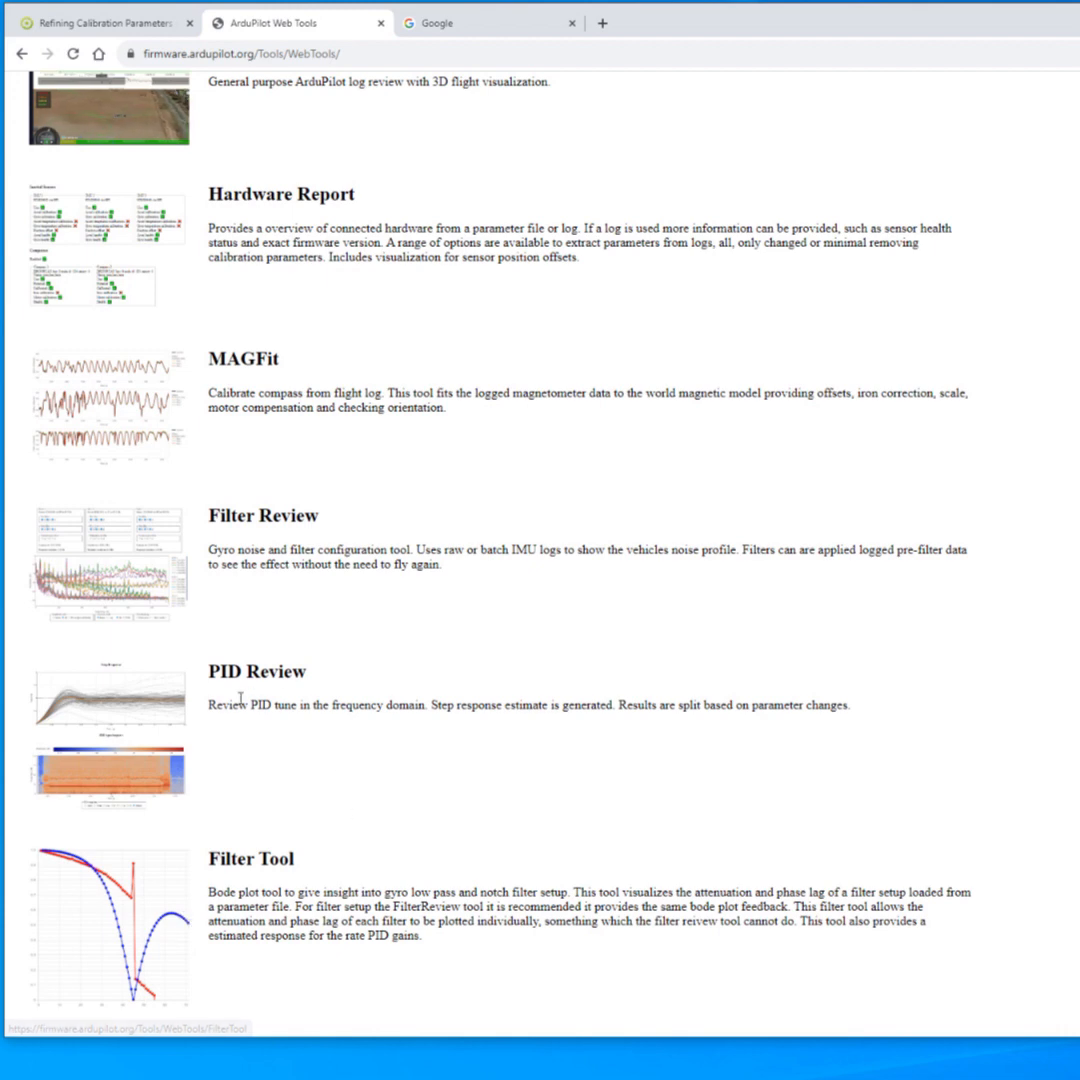
scroll(255, 714, up, 2)
scroll(200, 705, up, 1)
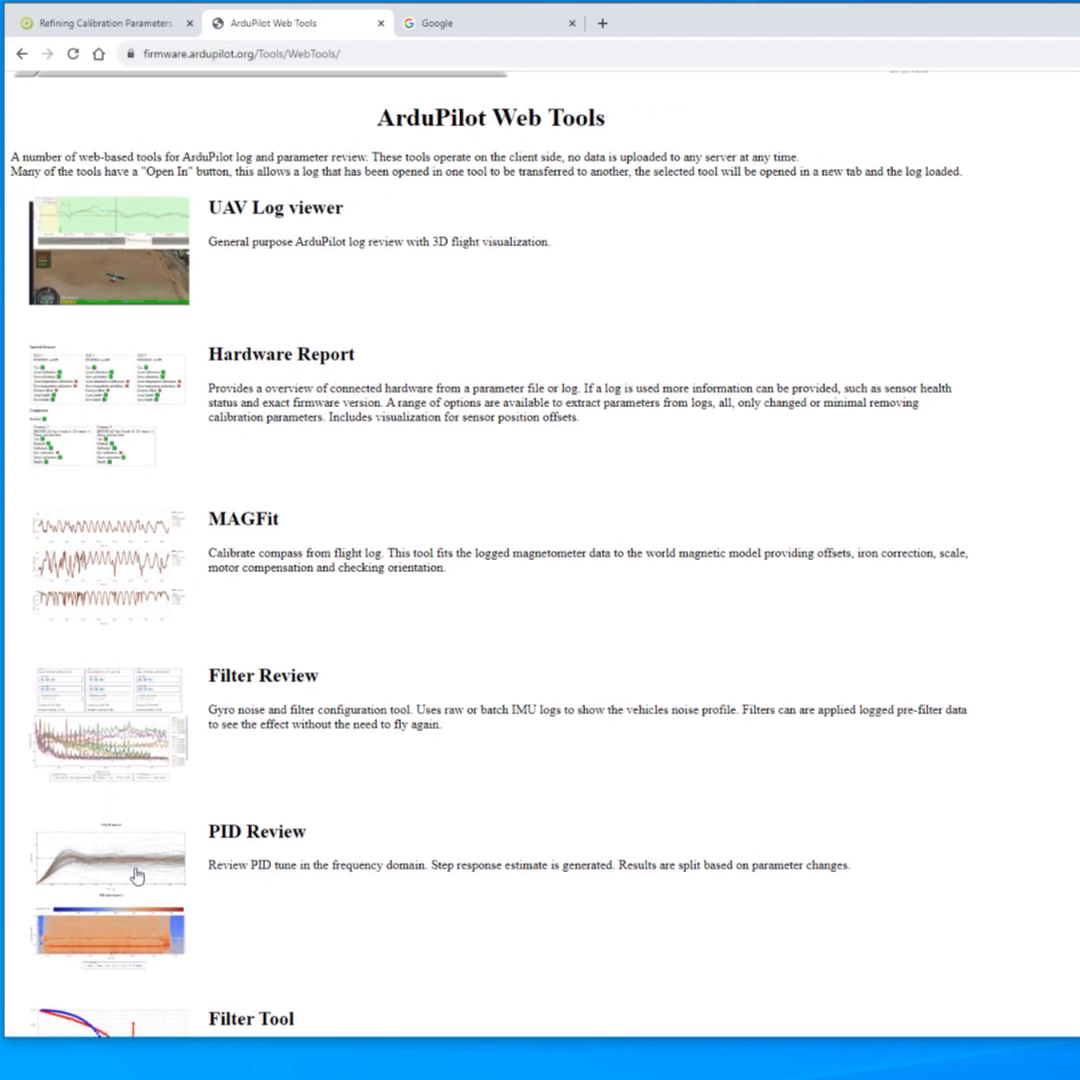
scroll(118, 884, up, 1)
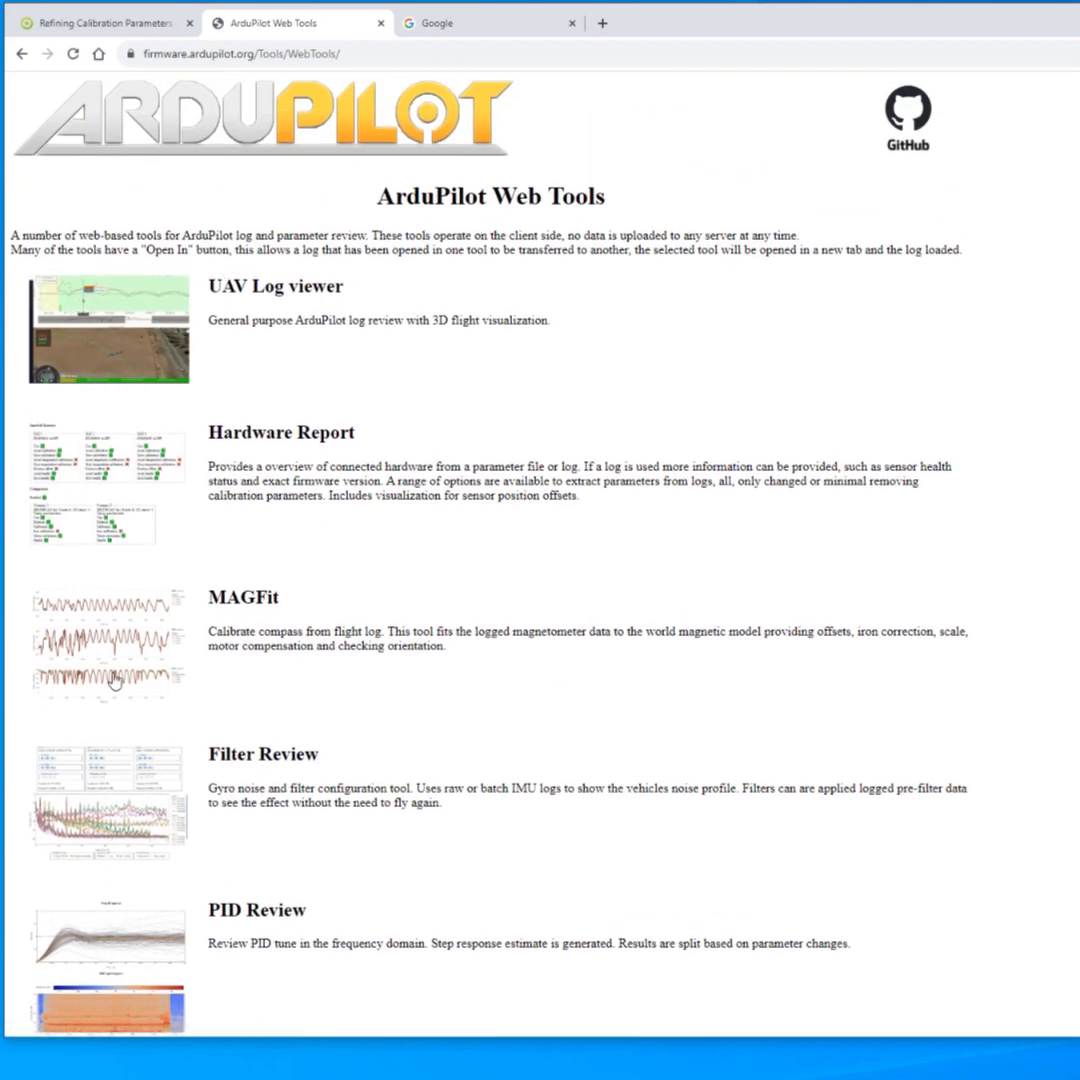
click(265, 590)
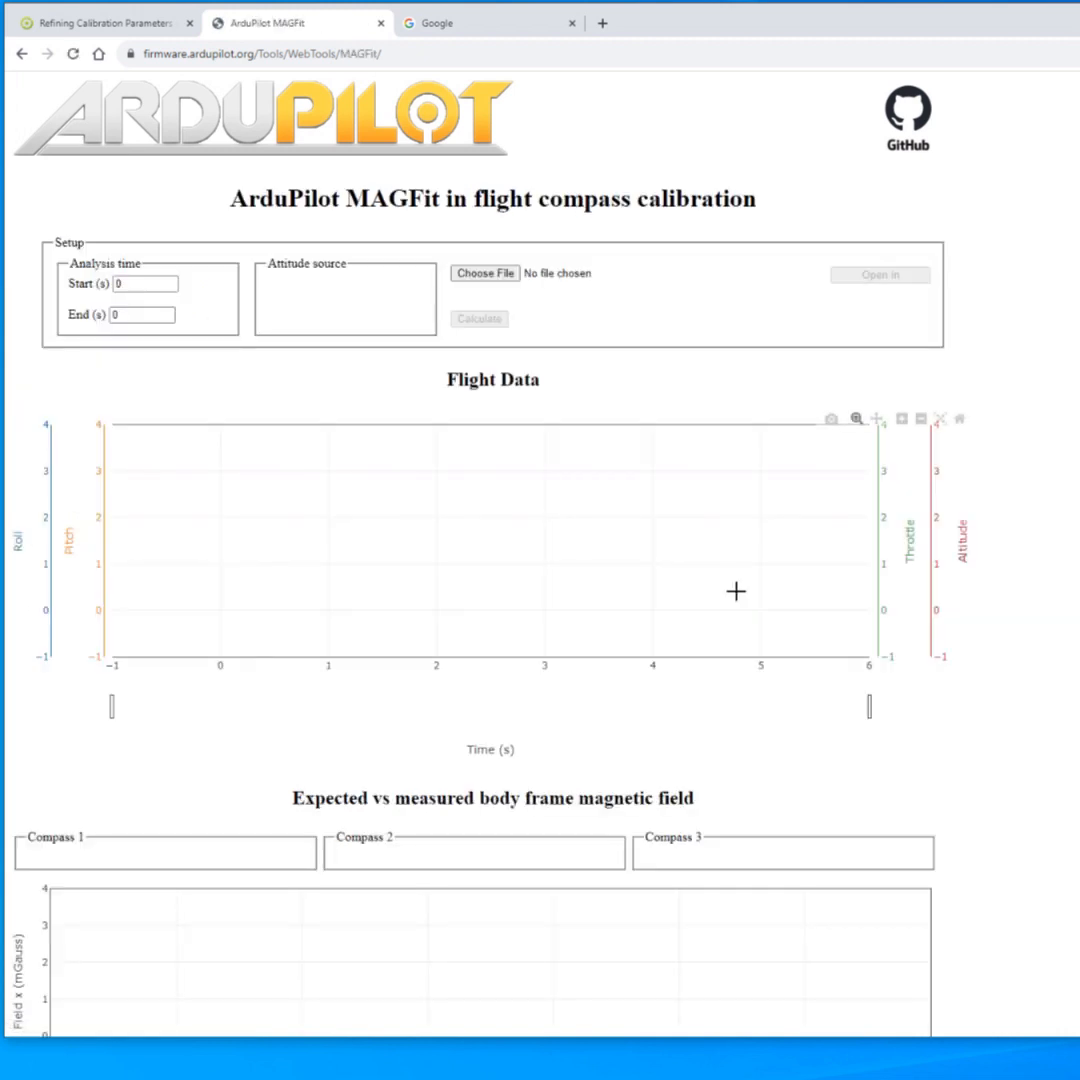
Load the flight log 00000038.BIN and narrow the analysis time to the airborne section from 153 to 277 s
click(487, 274)
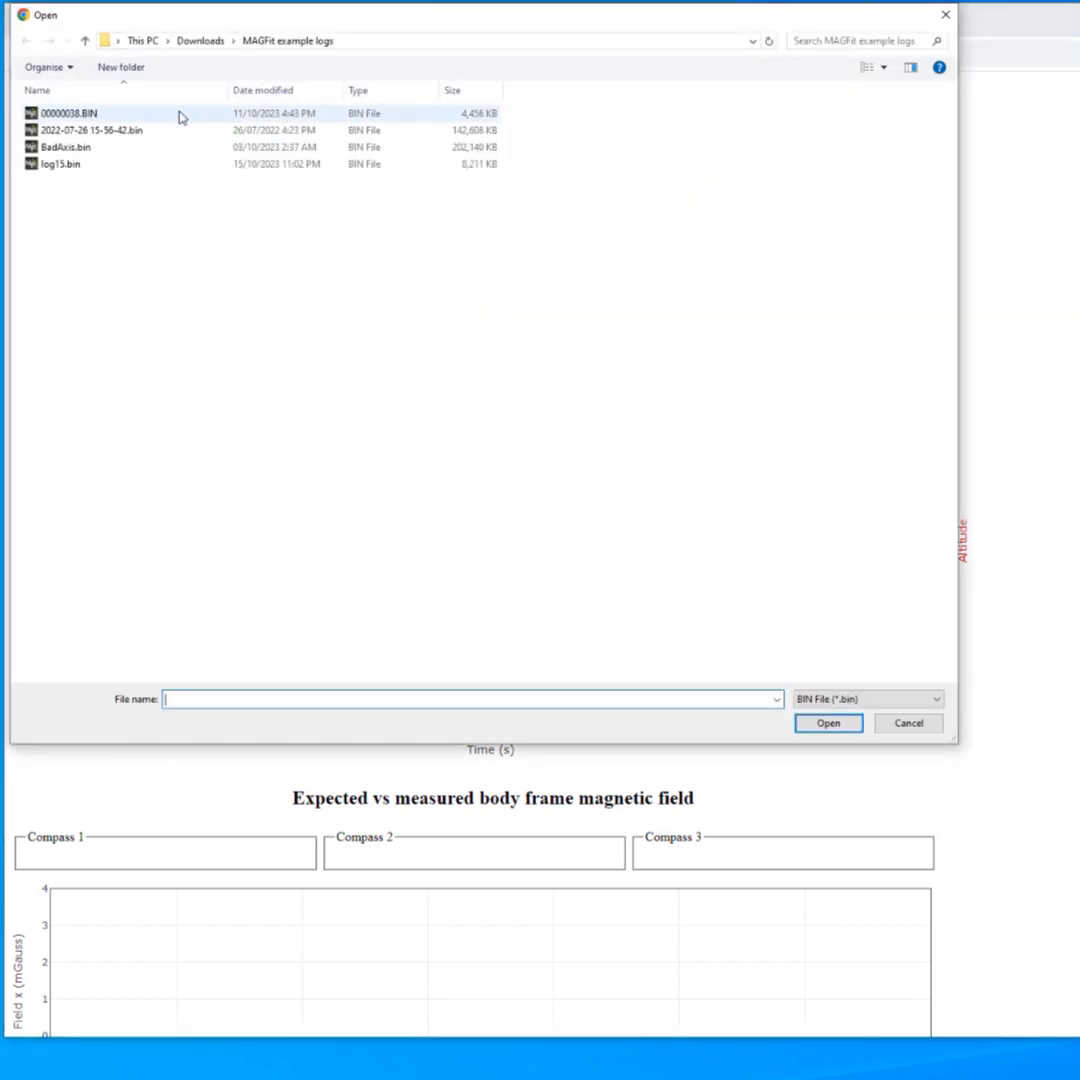
double_click(90, 116)
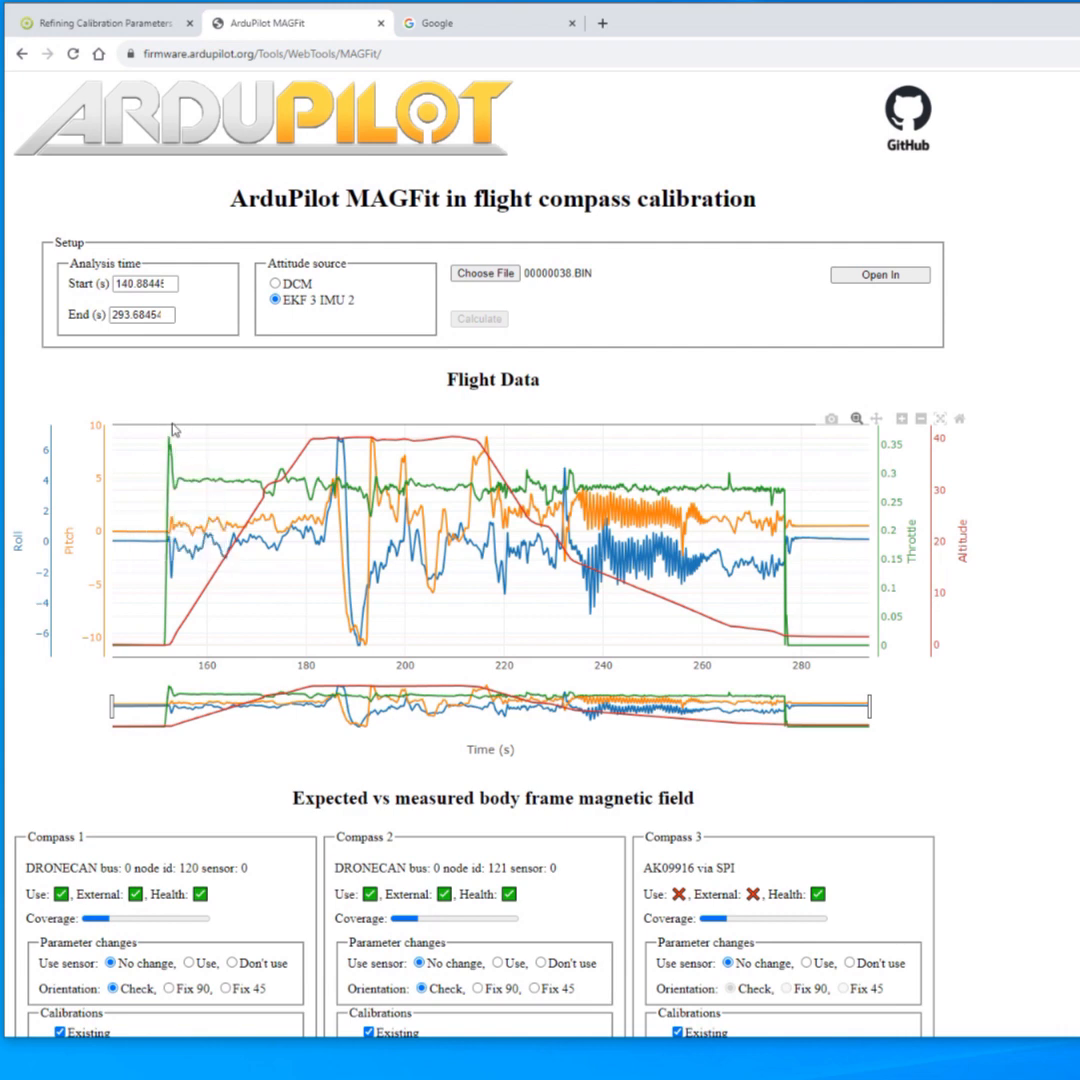
drag(170, 428, 784, 733)
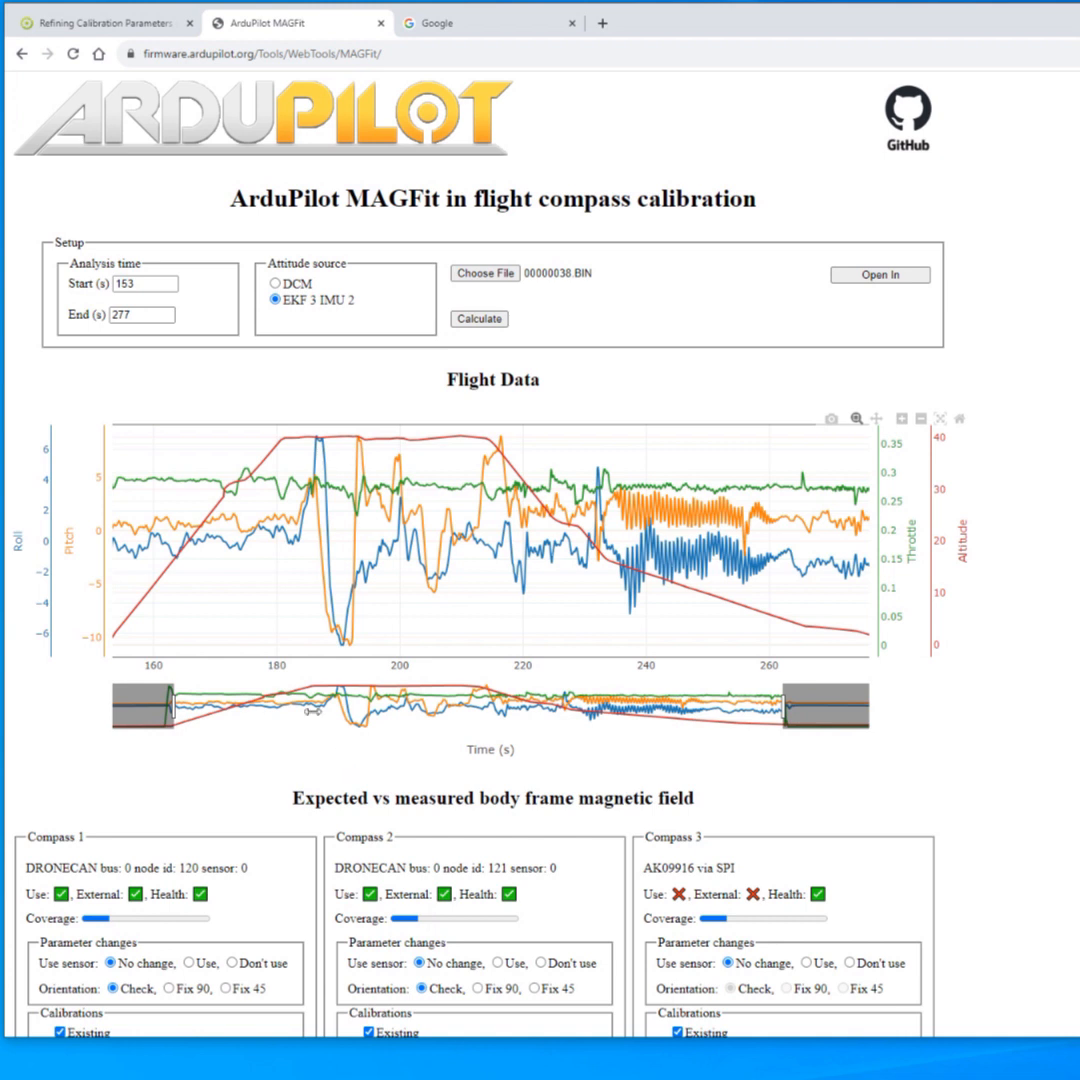
Try stepping the analysis start time forward by a few seconds and back to 153 s
click(170, 280)
click(170, 280)
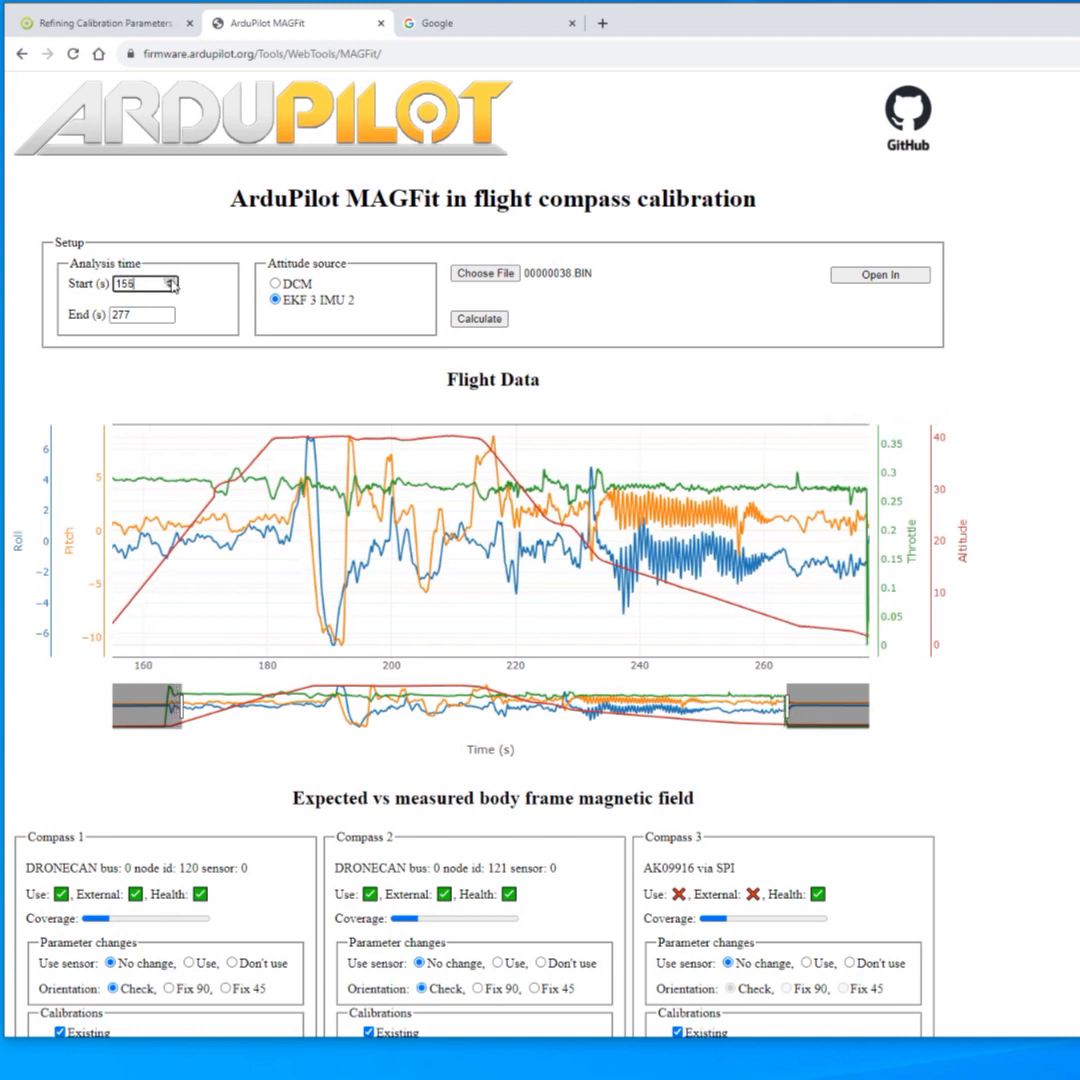
click(170, 280)
click(170, 280)
click(170, 288)
click(170, 288)
click(170, 288)
click(170, 288)
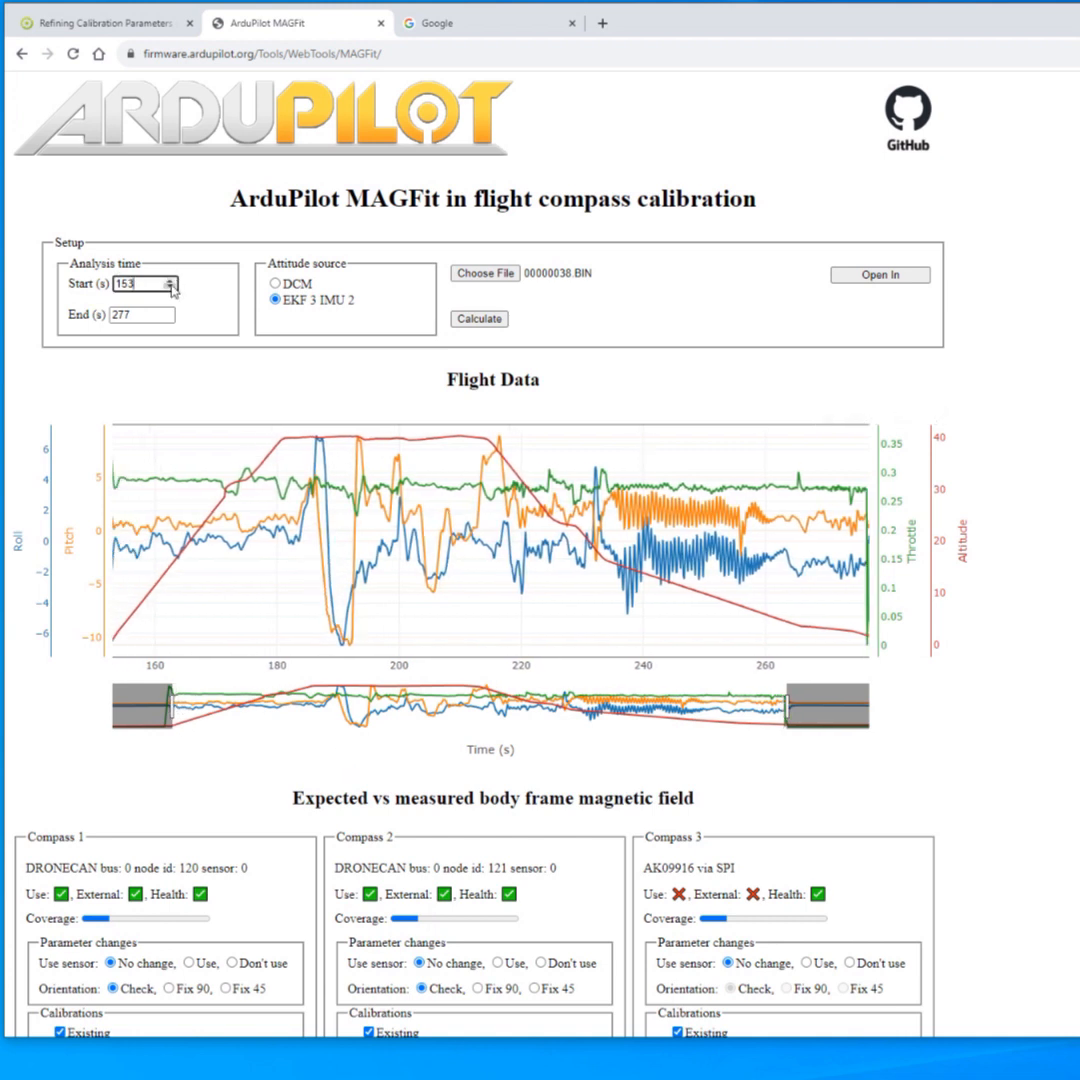
click(170, 280)
click(170, 288)
Calculate the compass calibrations for the selected flight section and review the expected versus measured magnetic field plots
click(479, 318)
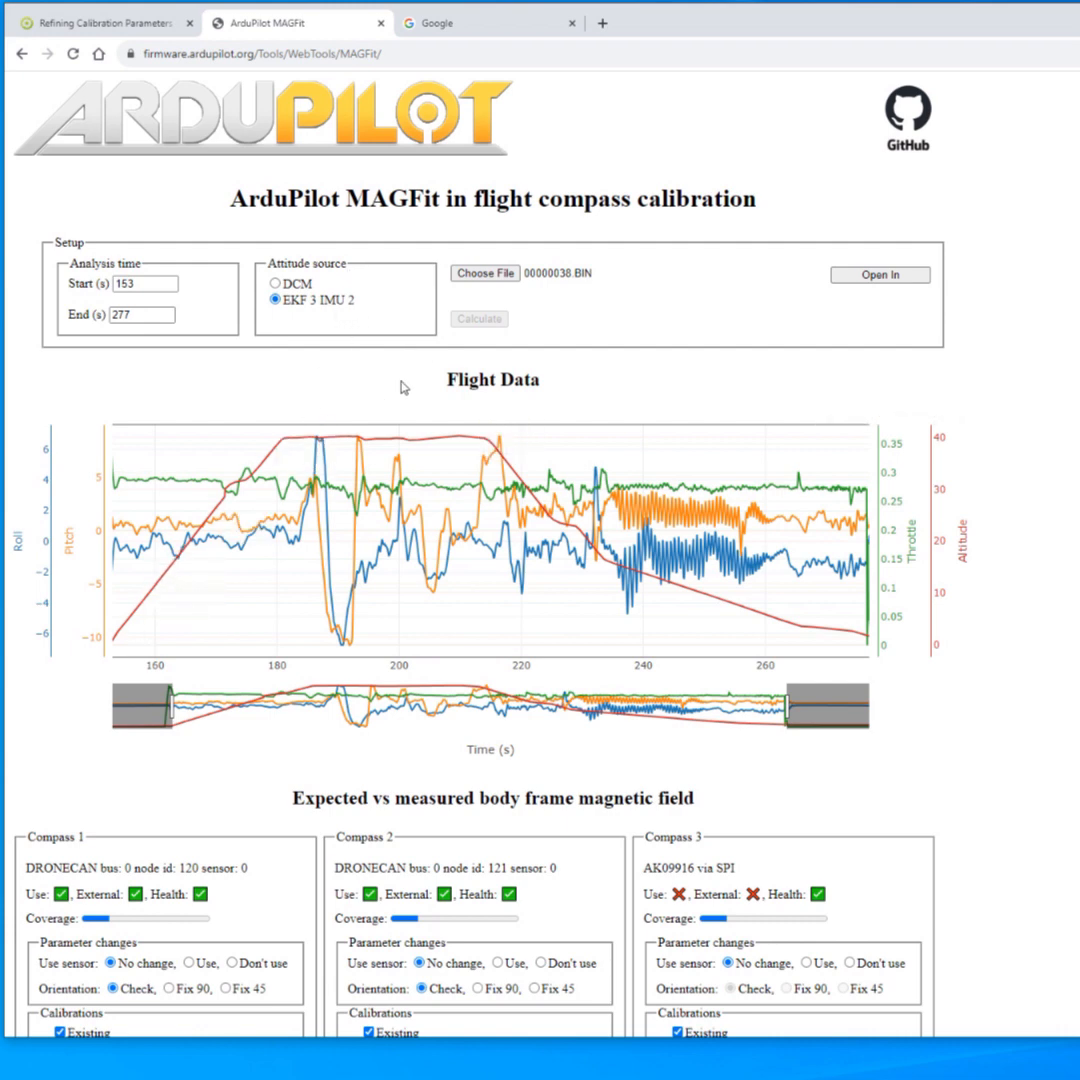
scroll(403, 385, down, 1)
scroll(403, 378, down, 5)
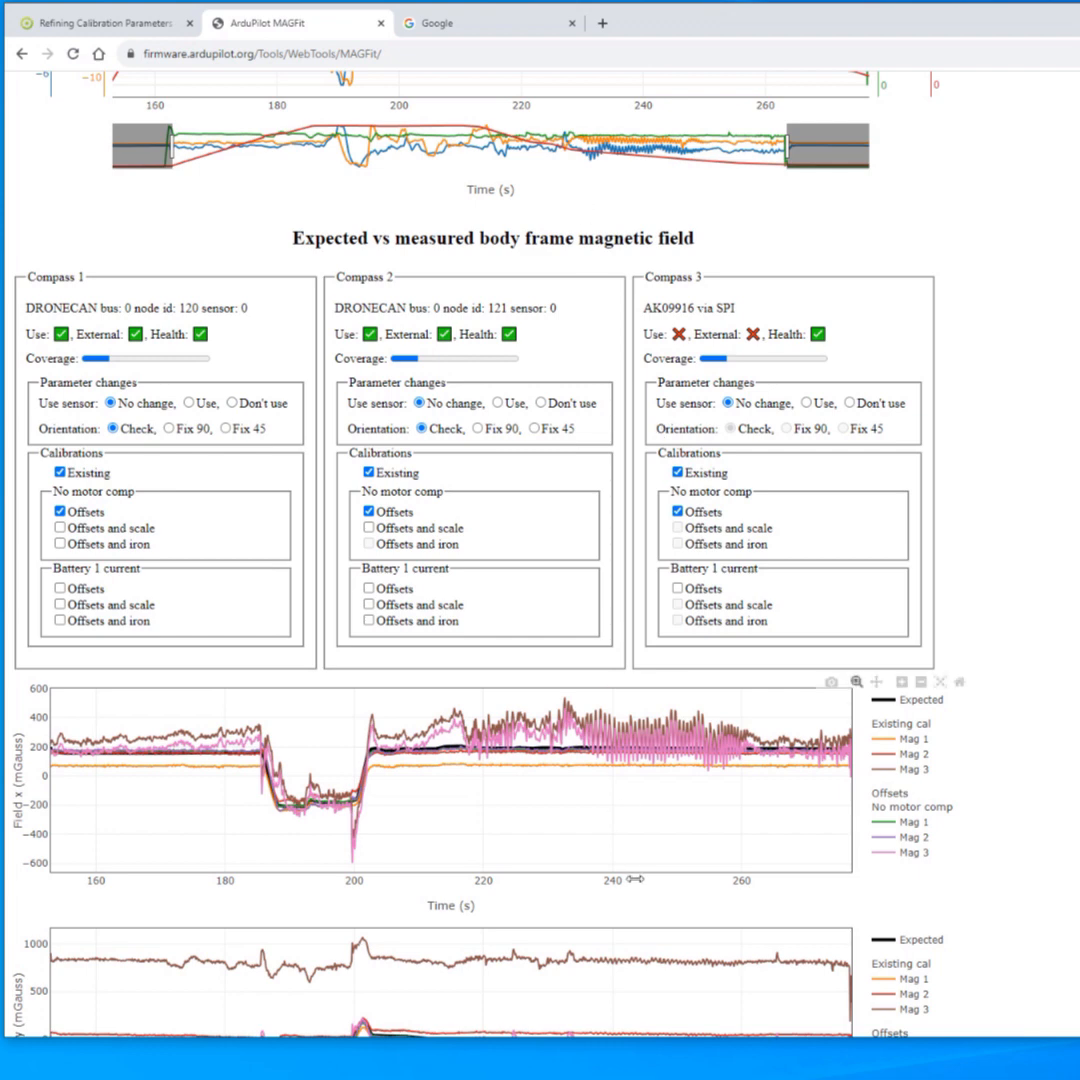
scroll(648, 713, down, 5)
scroll(648, 713, up, 1)
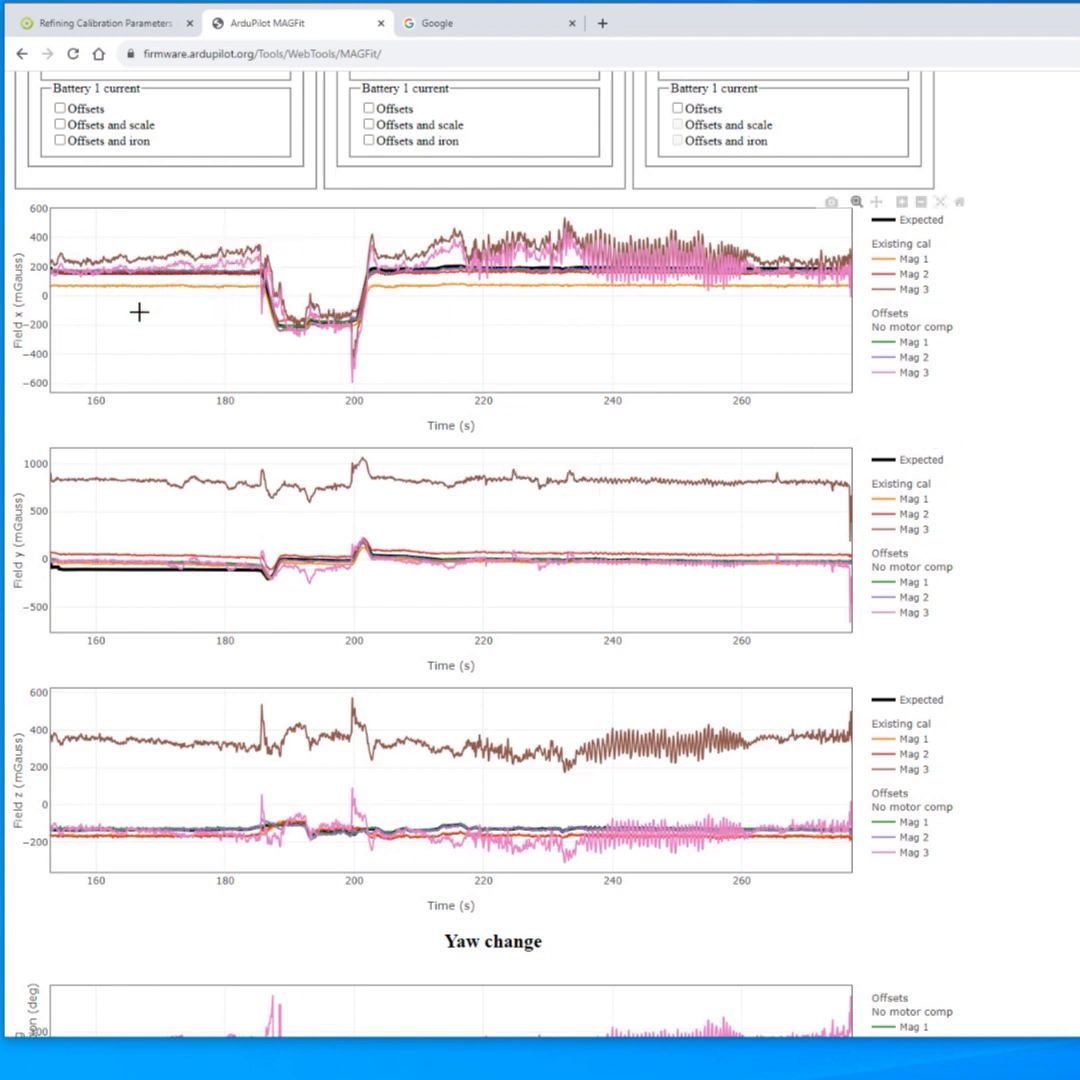
Hide the existing and no-motor-comp offsets calibrations of Compass 3 and Compass 2, and compare Compass 1 with the expected field
scroll(668, 752, up, 2)
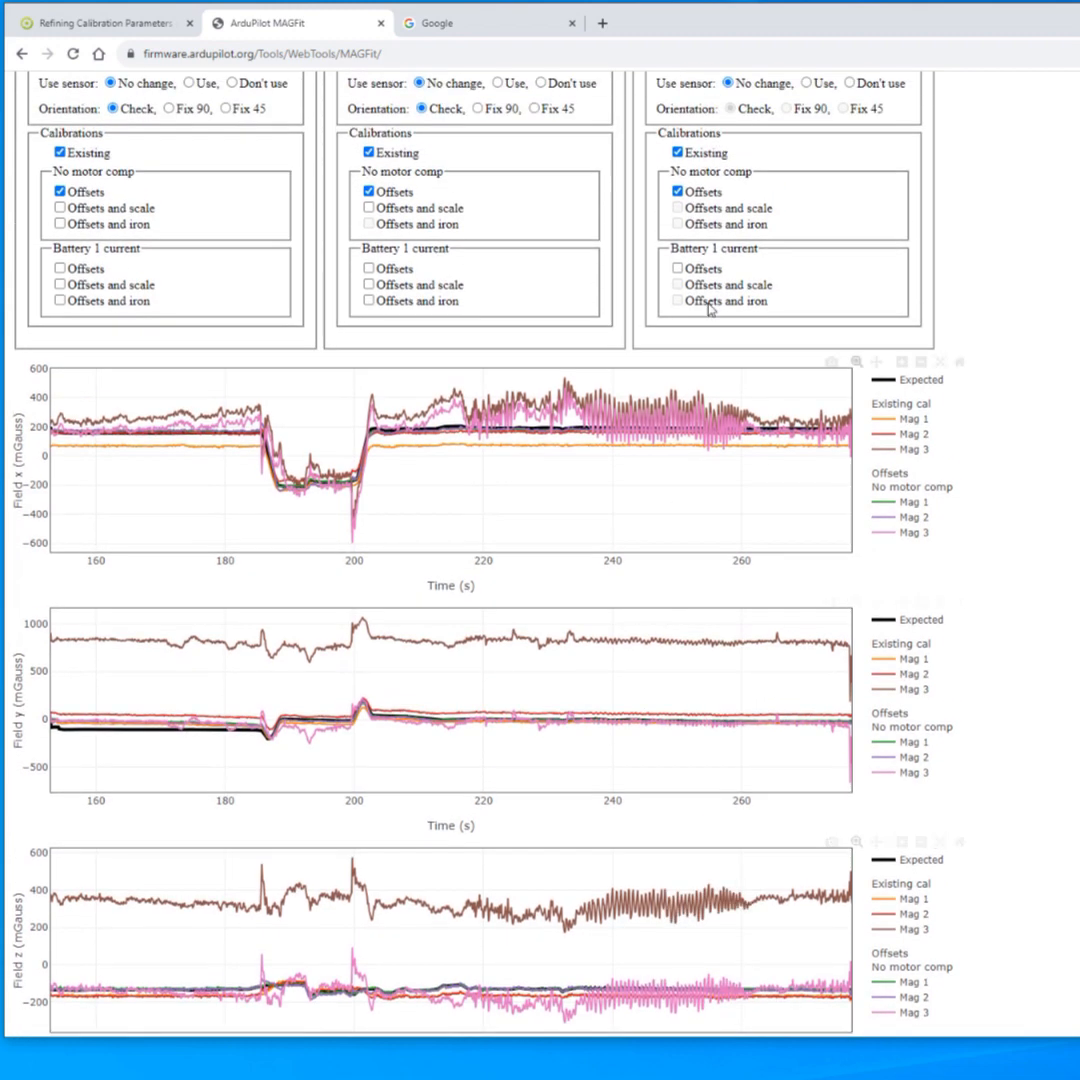
click(678, 153)
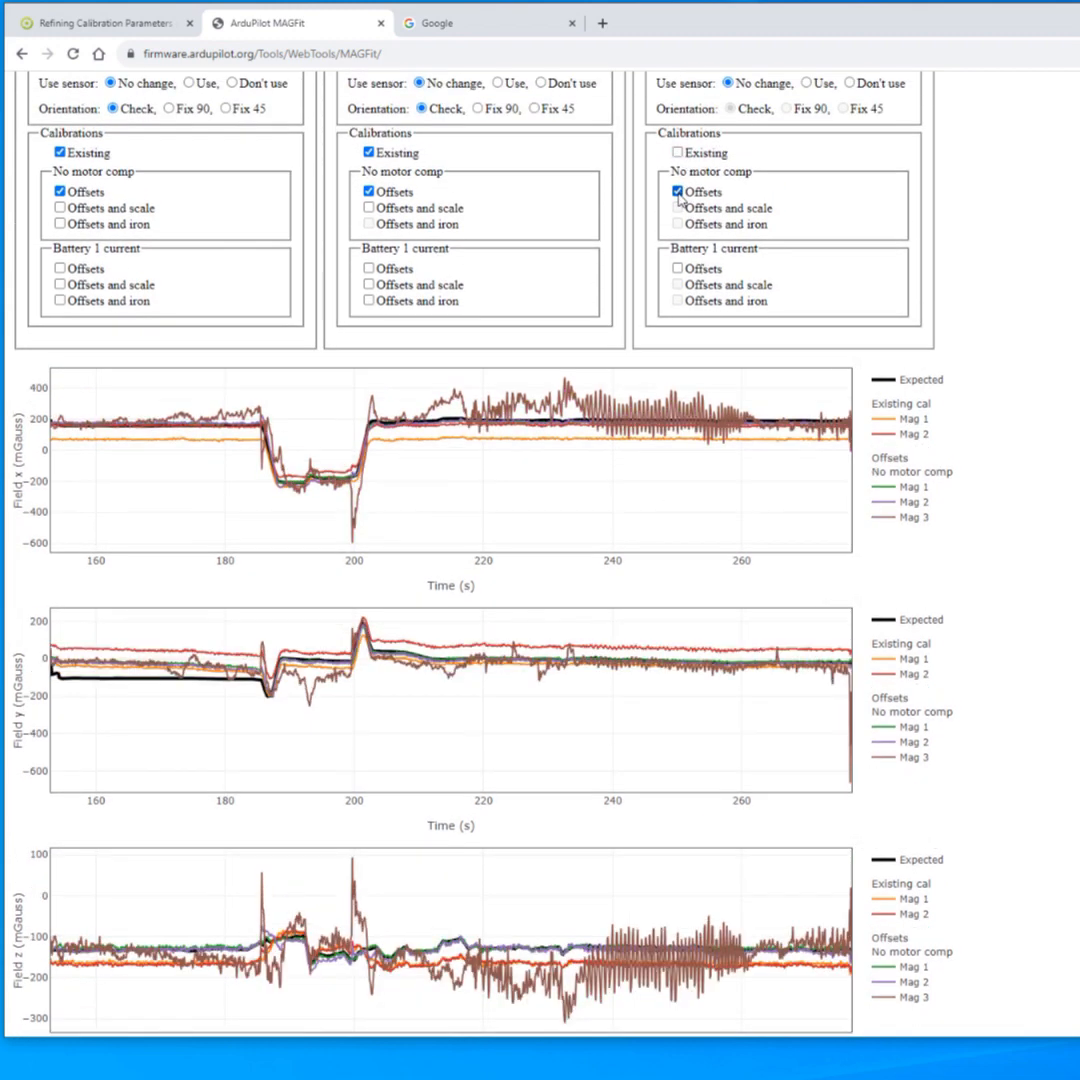
click(678, 191)
click(398, 192)
click(388, 157)
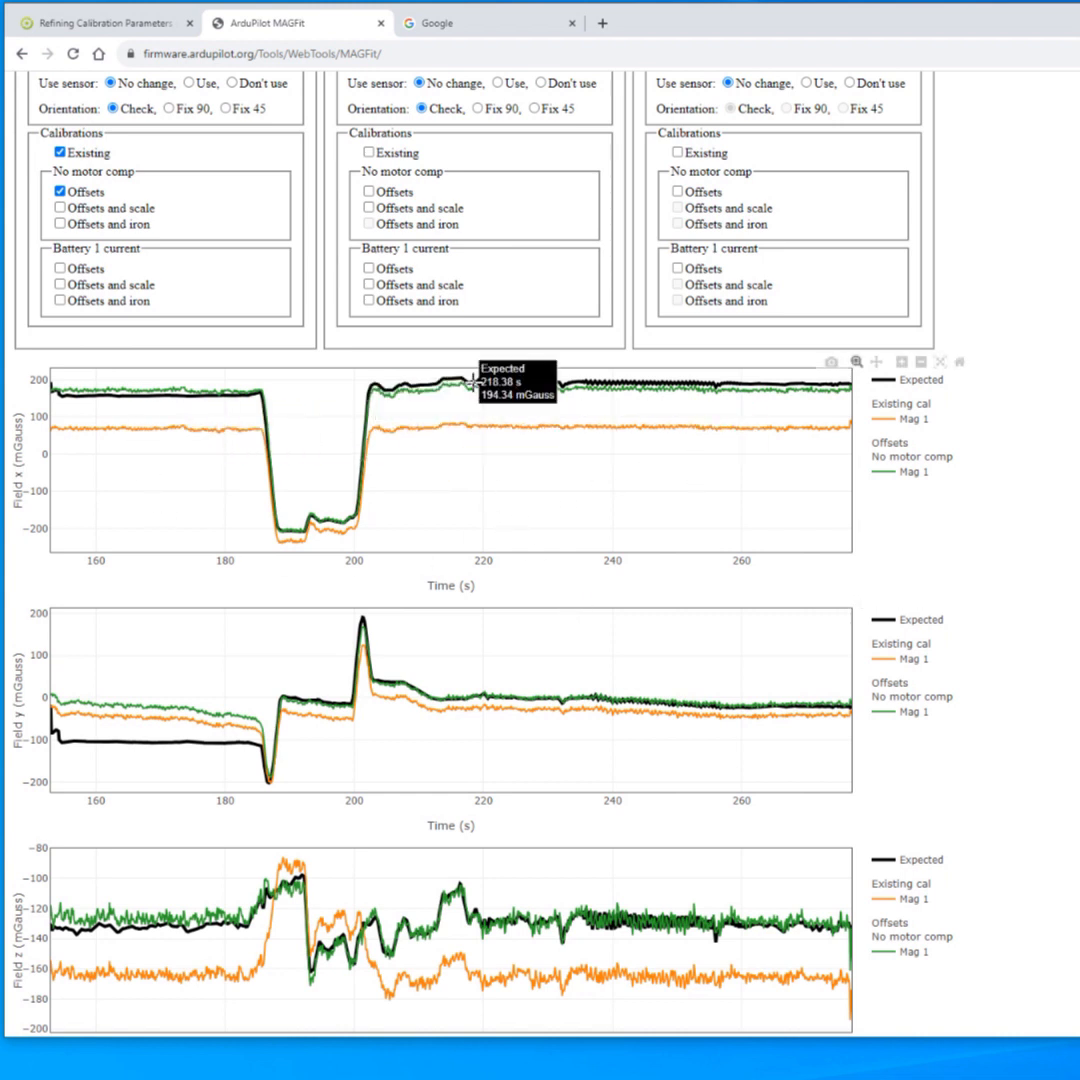
scroll(595, 574, down, 2)
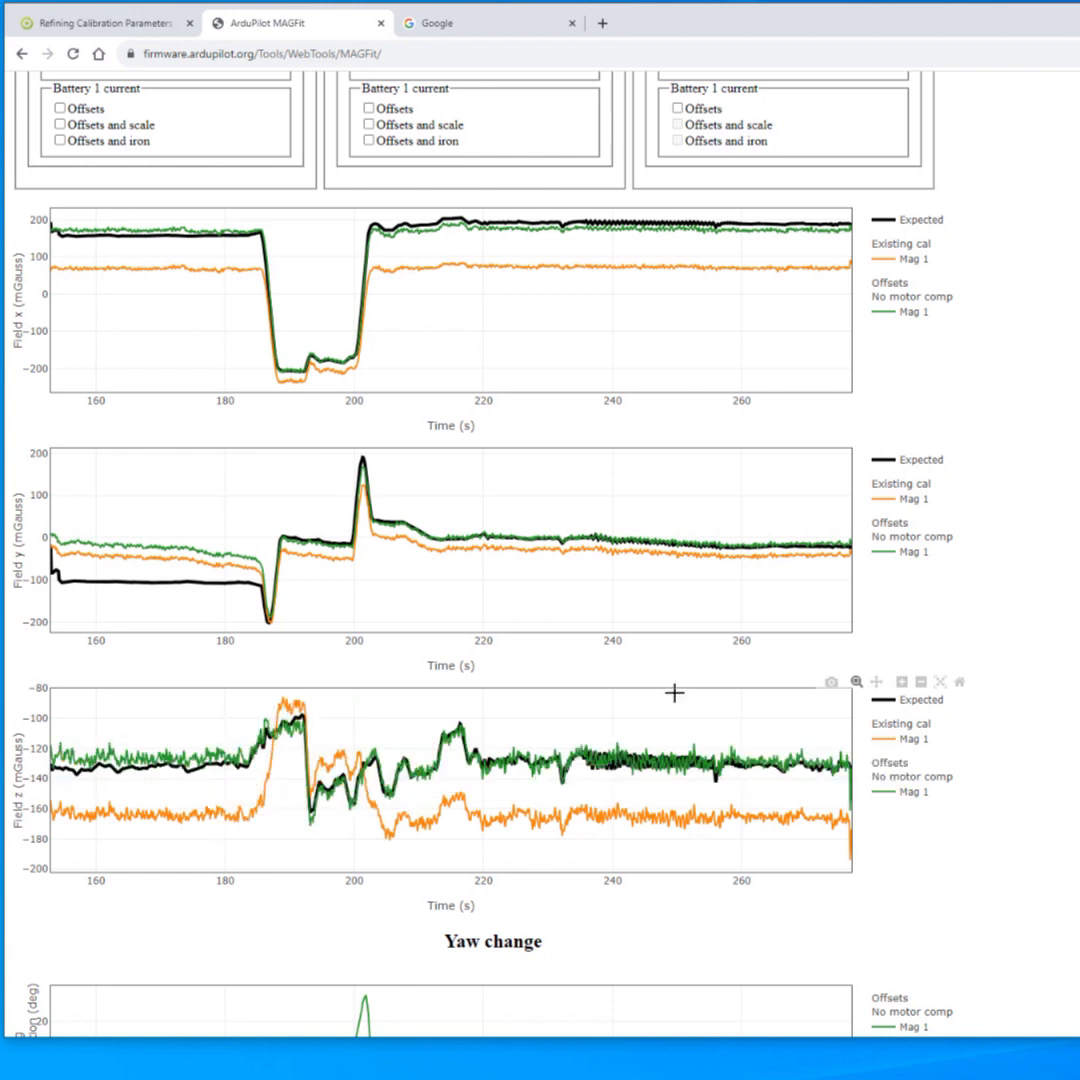
scroll(309, 282, up, 1)
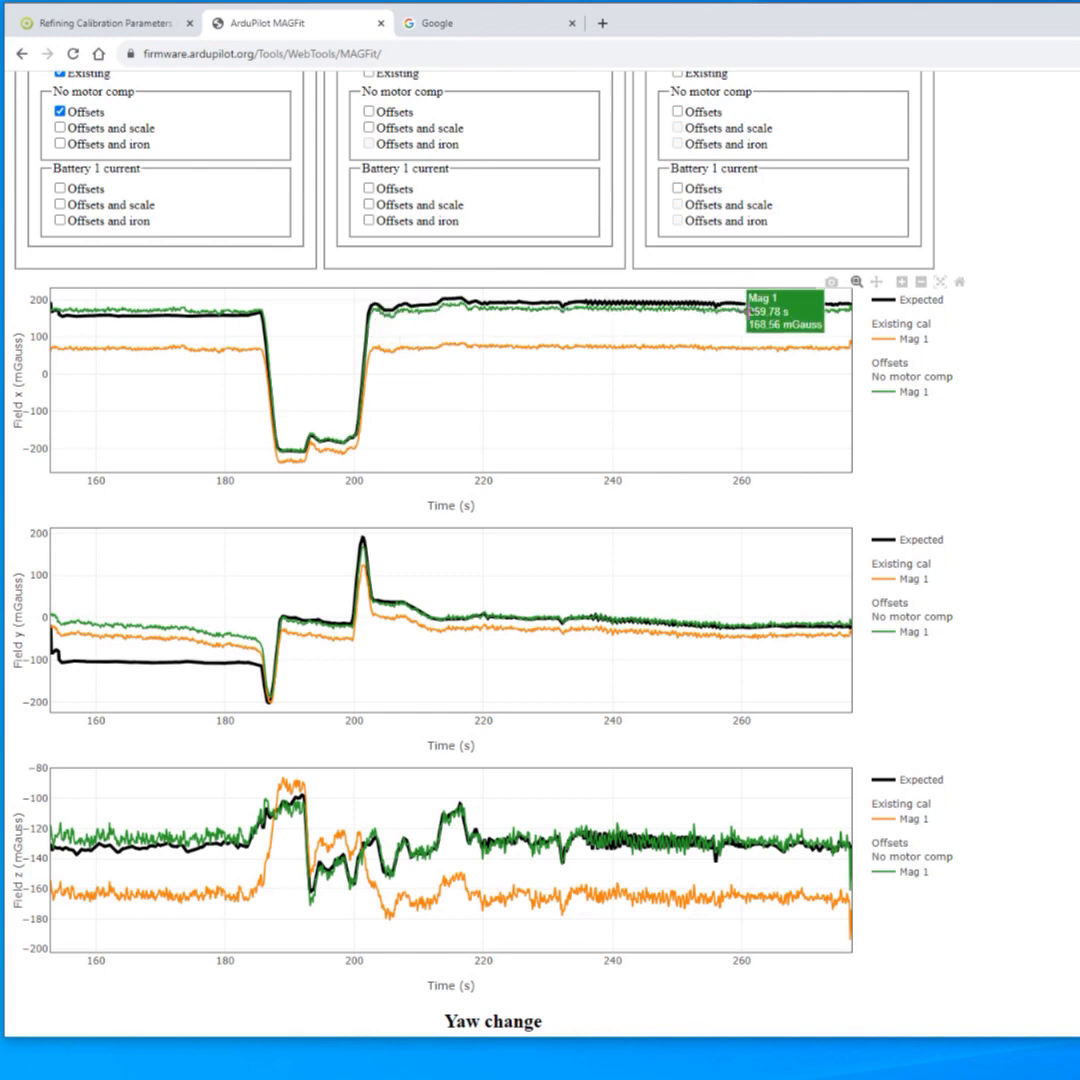
scroll(418, 291, up, 1)
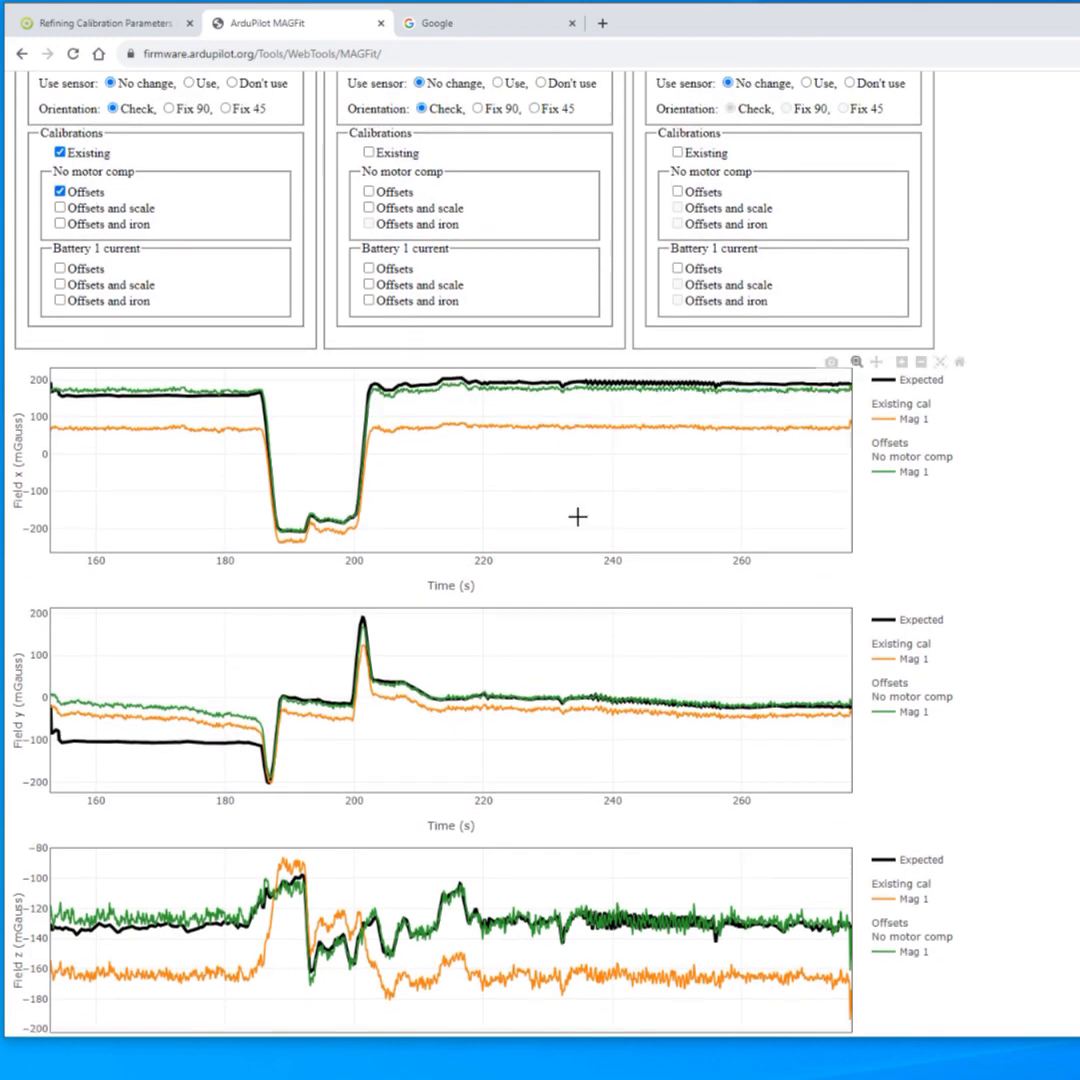
Examine the Field x, y and z plots and both Yaw change plots for the existing and new offsets calibrations of Compass 1
scroll(578, 482, down, 4)
scroll(578, 482, down, 3)
scroll(422, 520, down, 3)
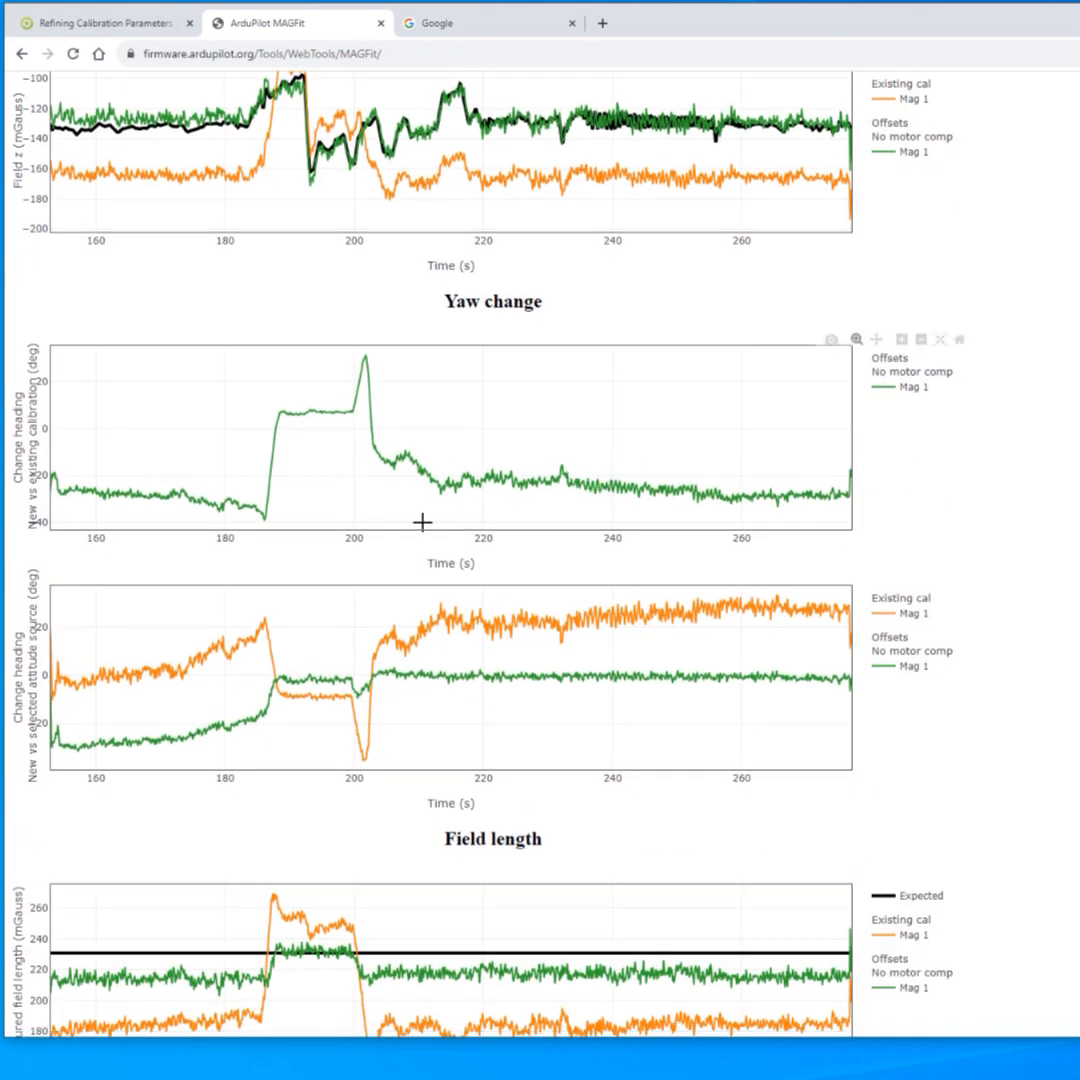
scroll(154, 518, up, 1)
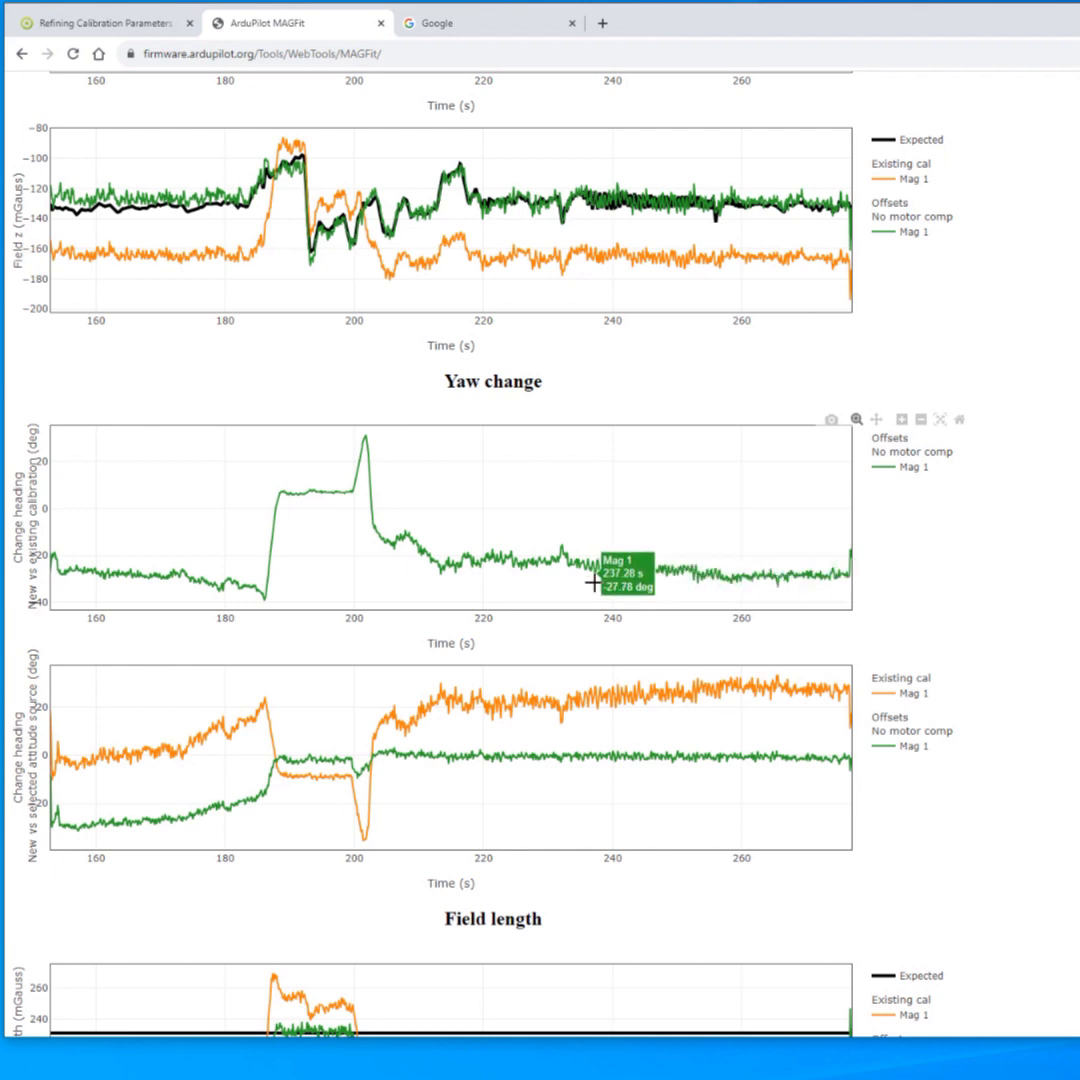
scroll(593, 581, up, 5)
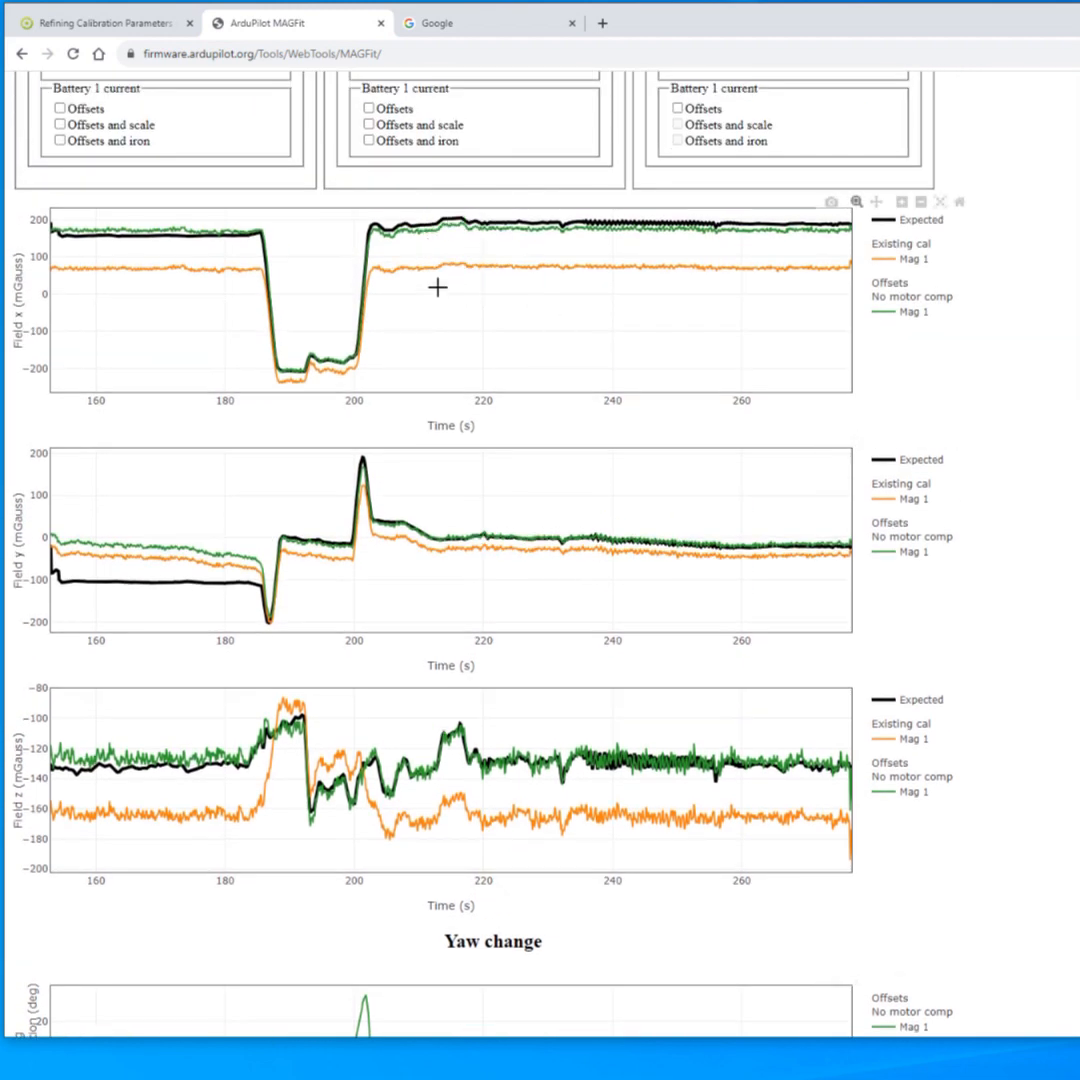
scroll(484, 443, down, 3)
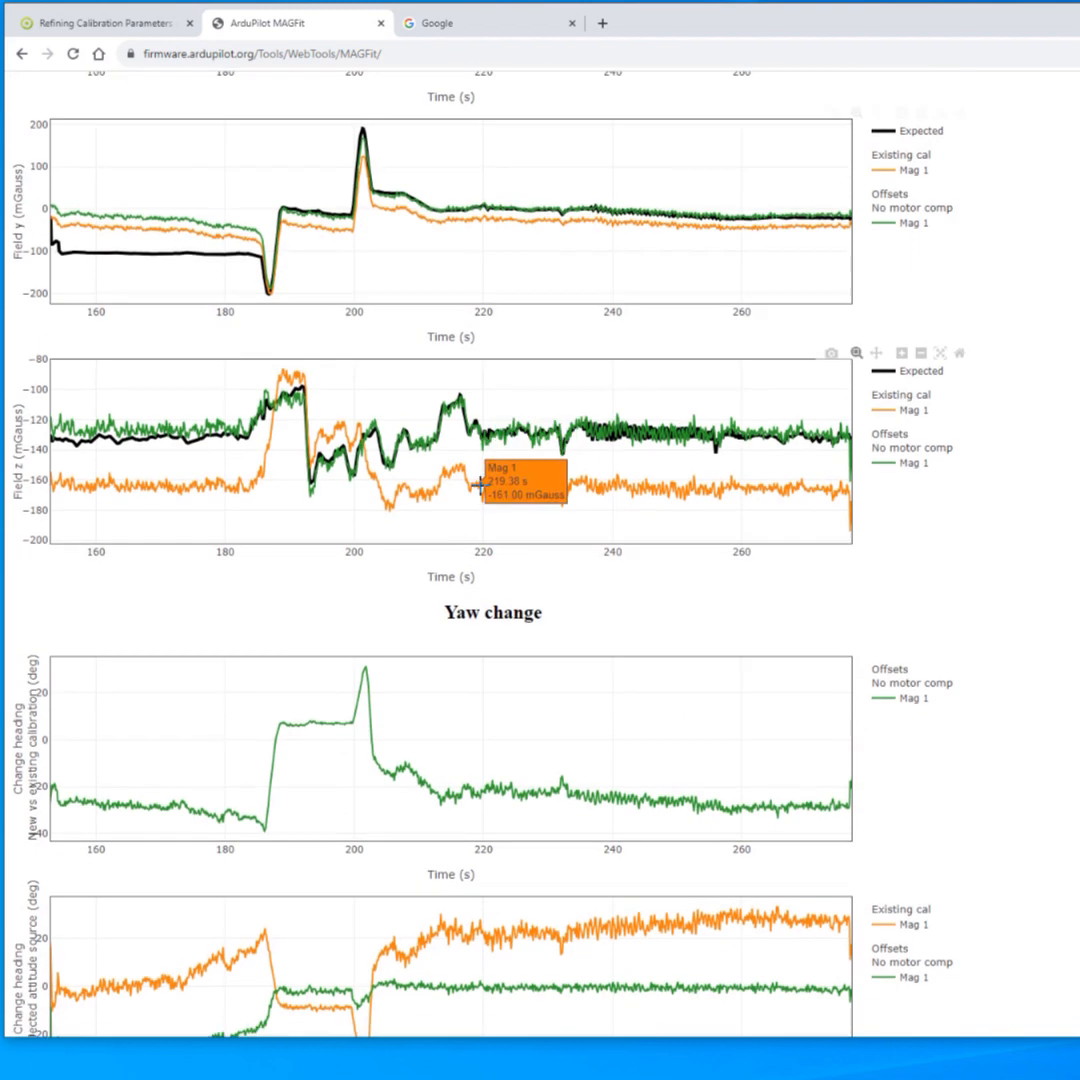
scroll(497, 829, down, 2)
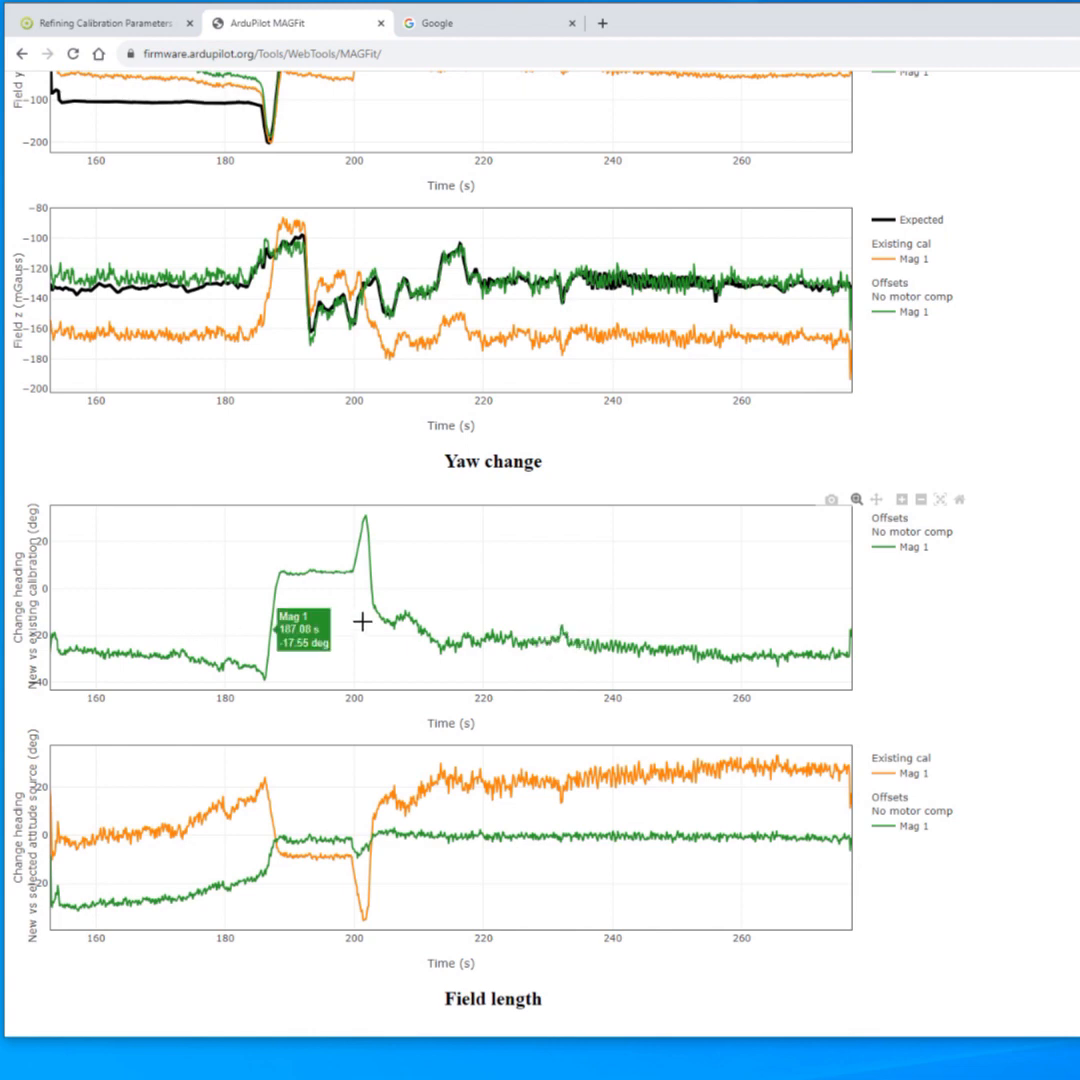
scroll(450, 625, down, 2)
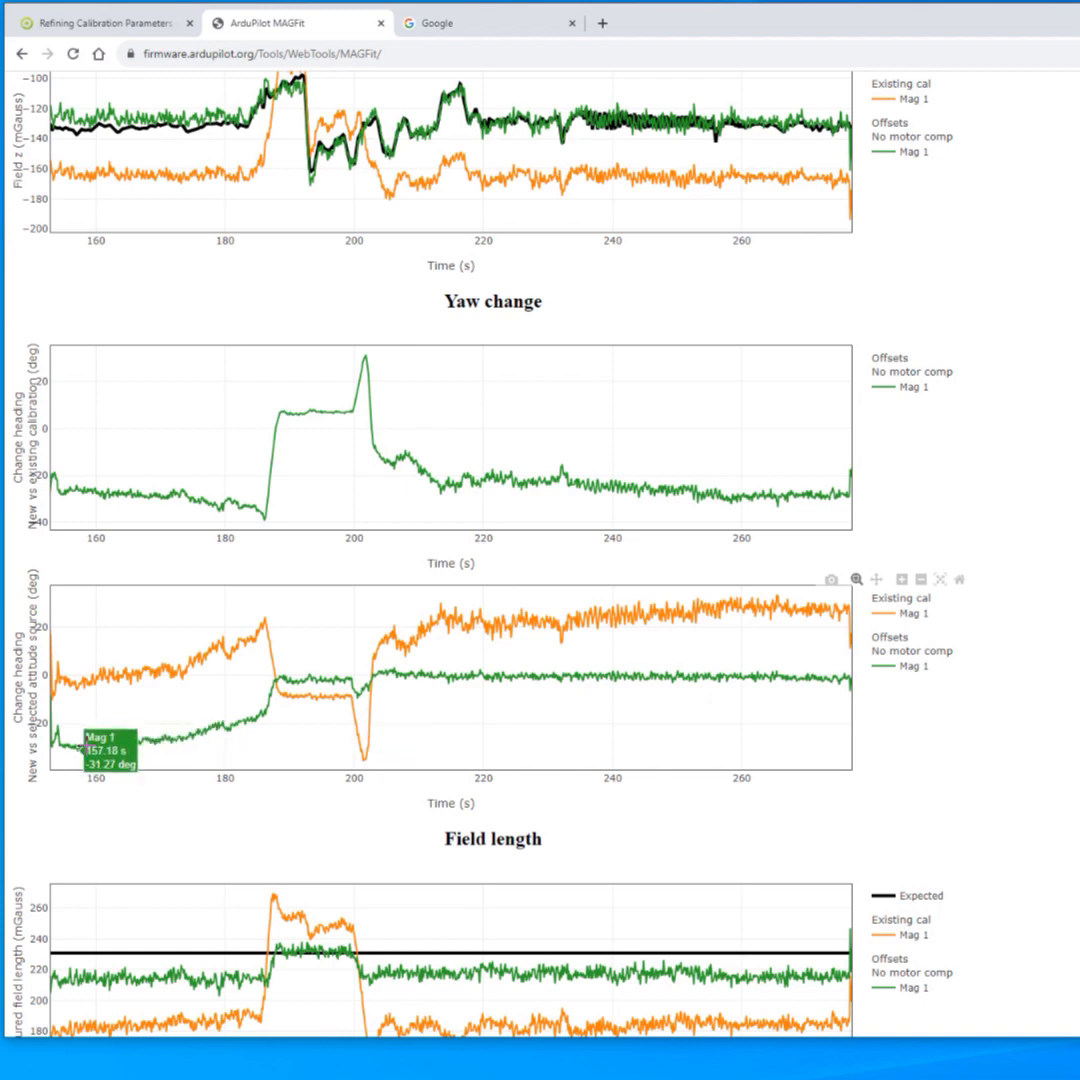
Examine Compass 1's field length, the motor compensation current, and the fit error and mean field error plots
scroll(140, 680, down, 3)
scroll(395, 785, down, 2)
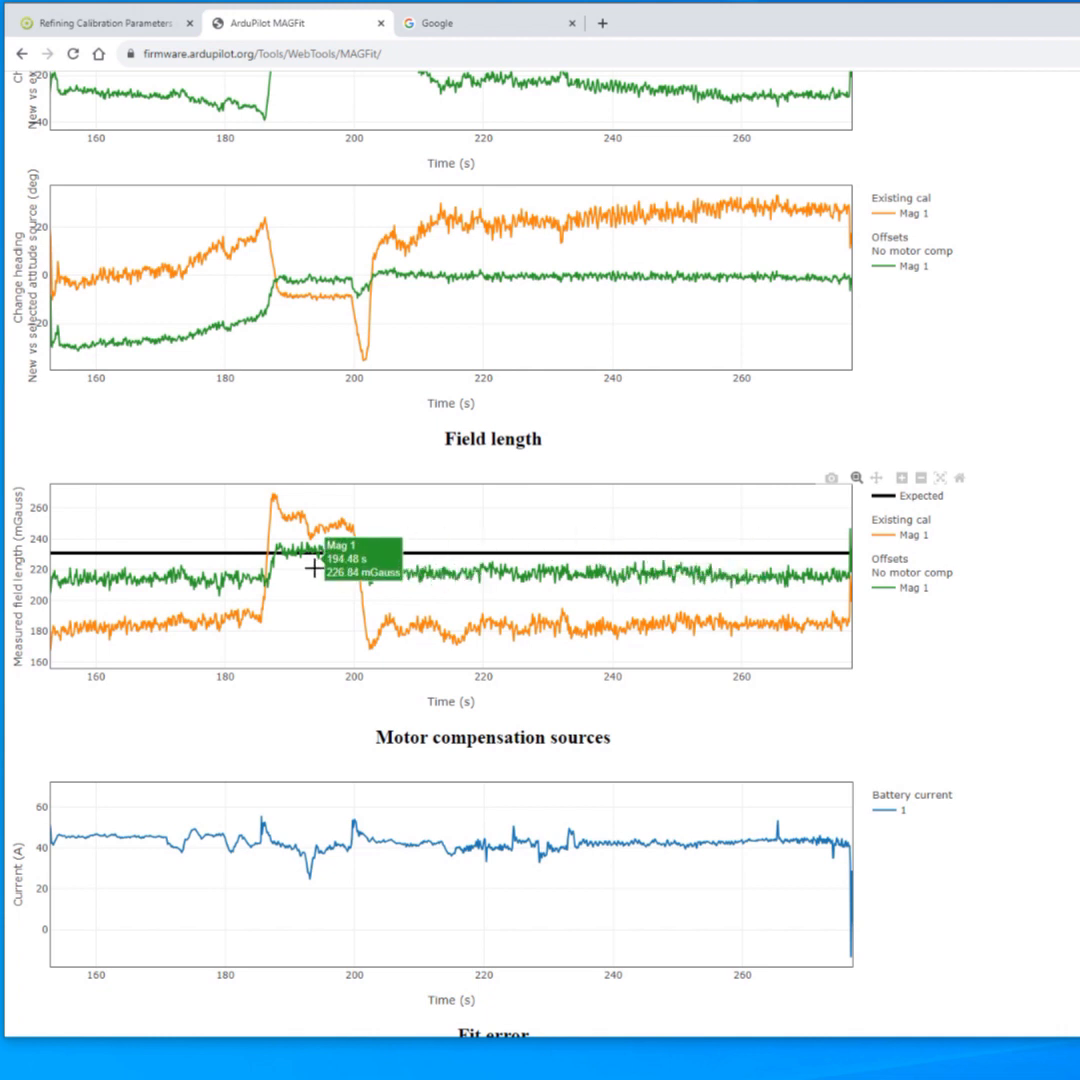
scroll(566, 510, down, 2)
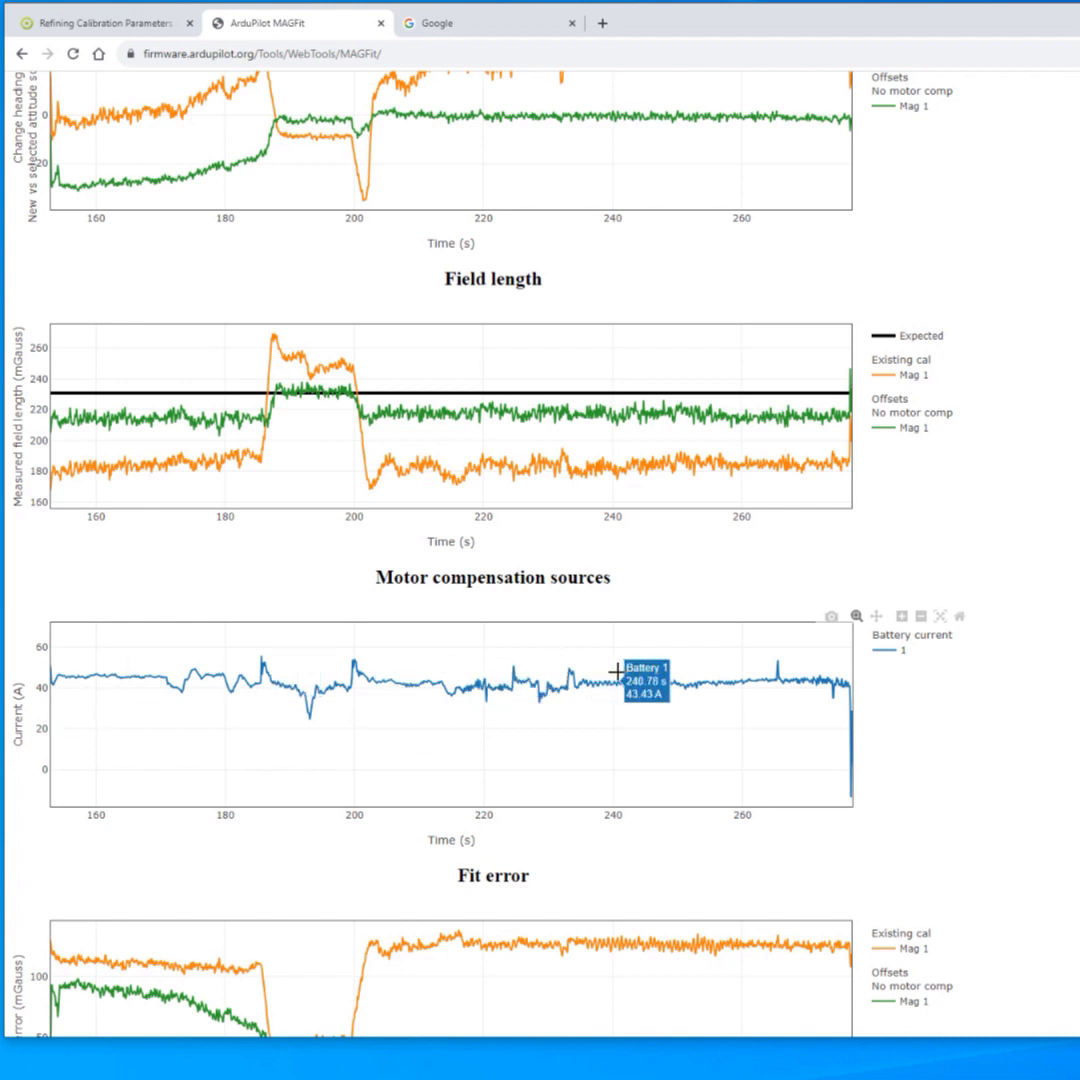
scroll(583, 672, down, 2)
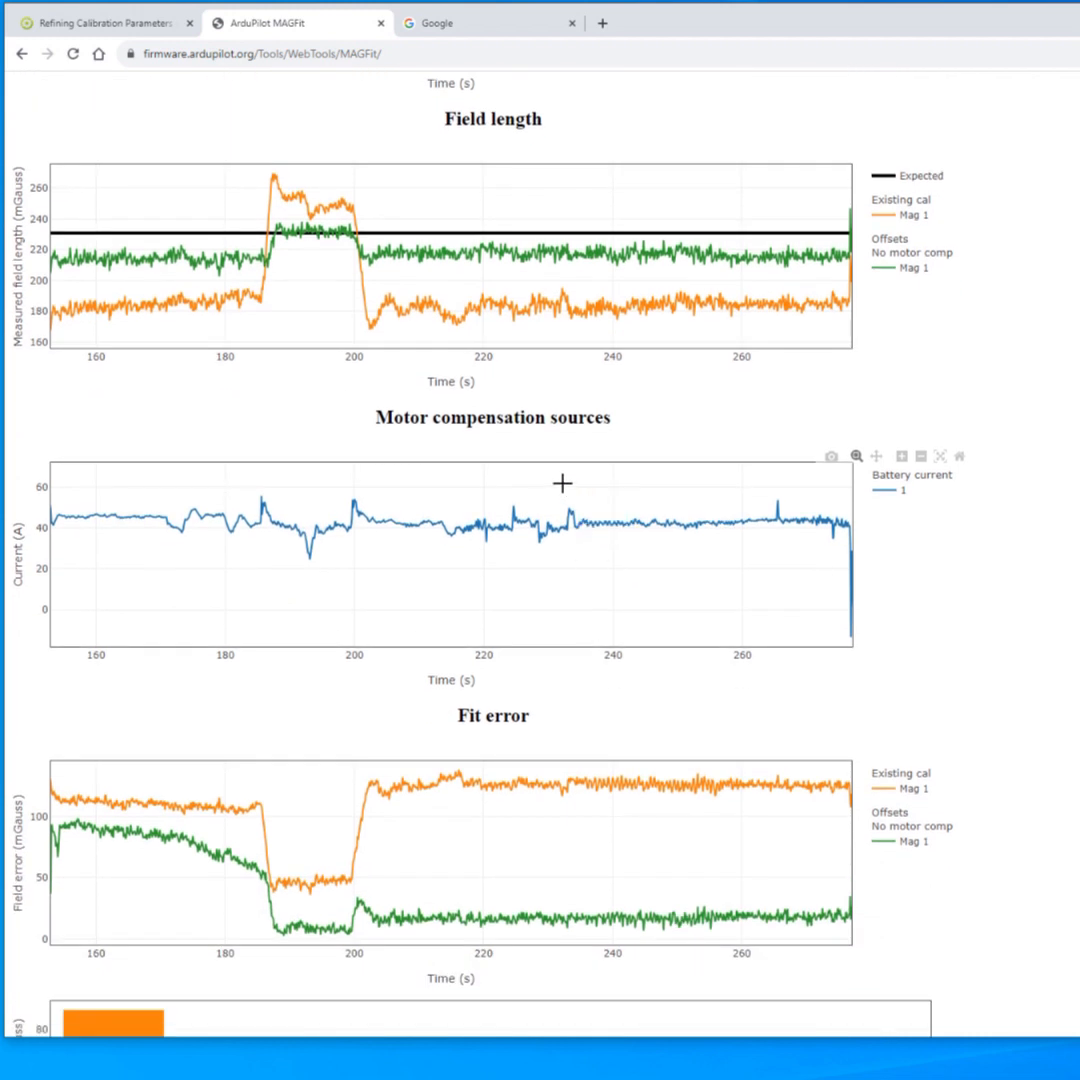
scroll(585, 495, down, 4)
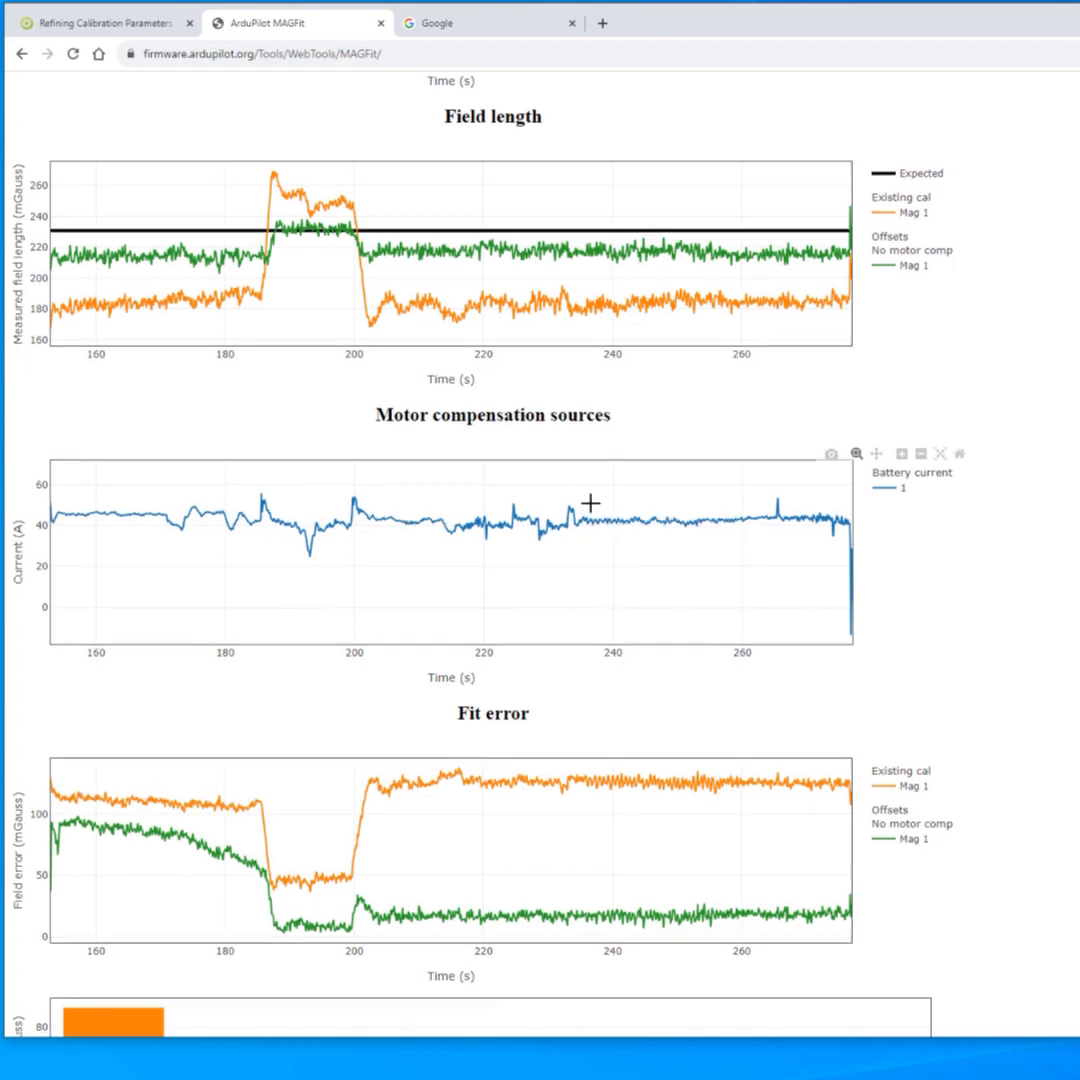
scroll(500, 510, up, 1)
scroll(484, 495, up, 2)
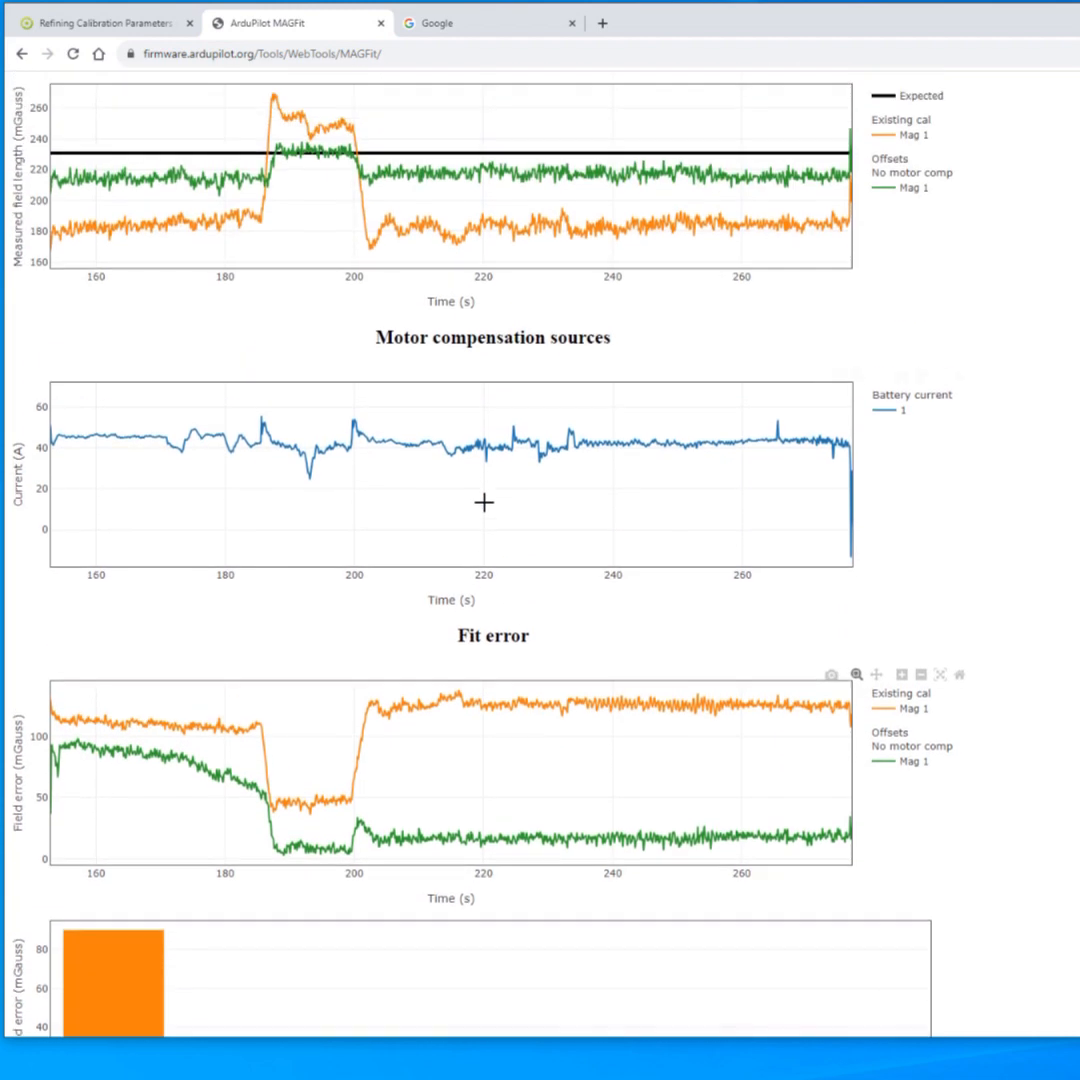
scroll(87, 775, down, 2)
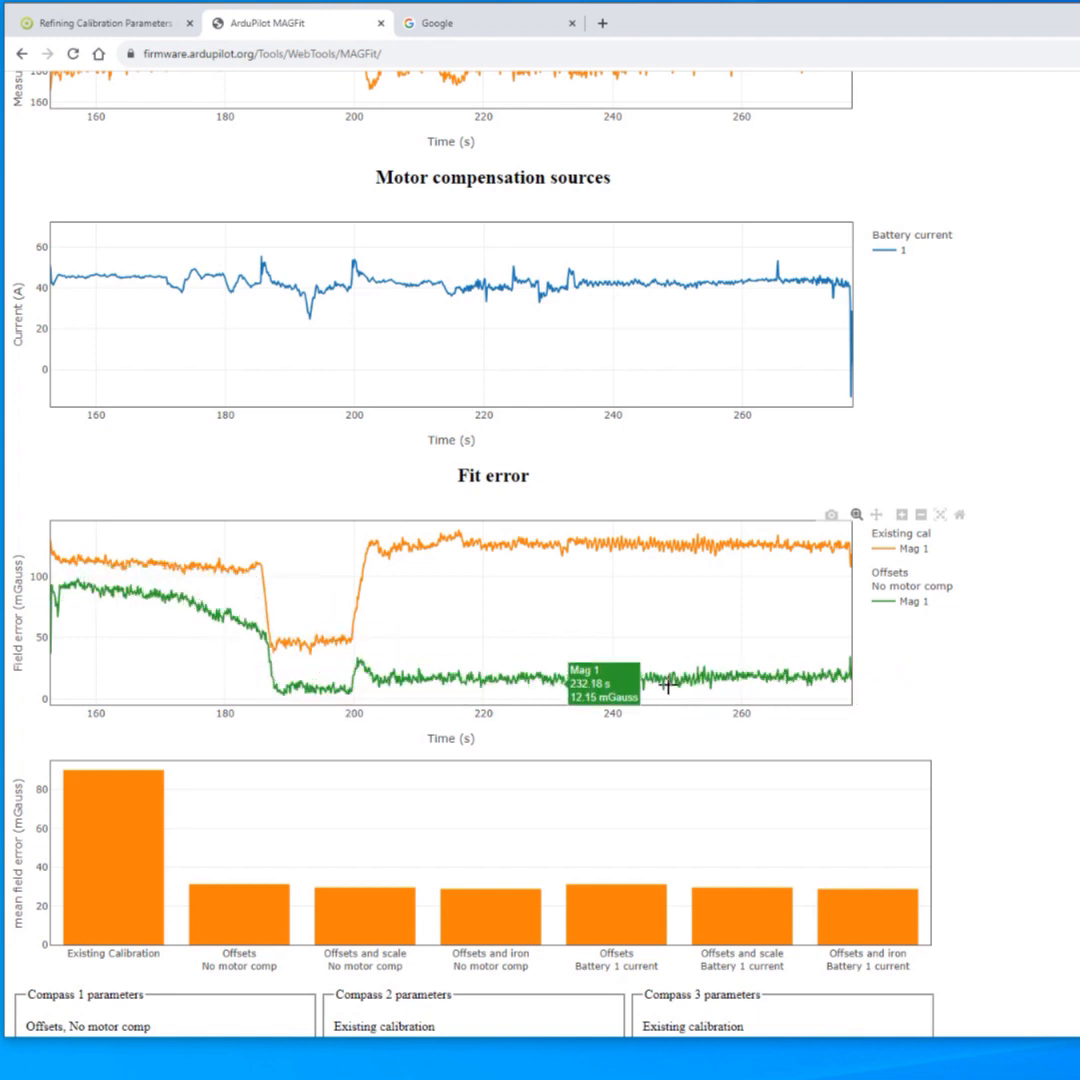
scroll(745, 665, down, 1)
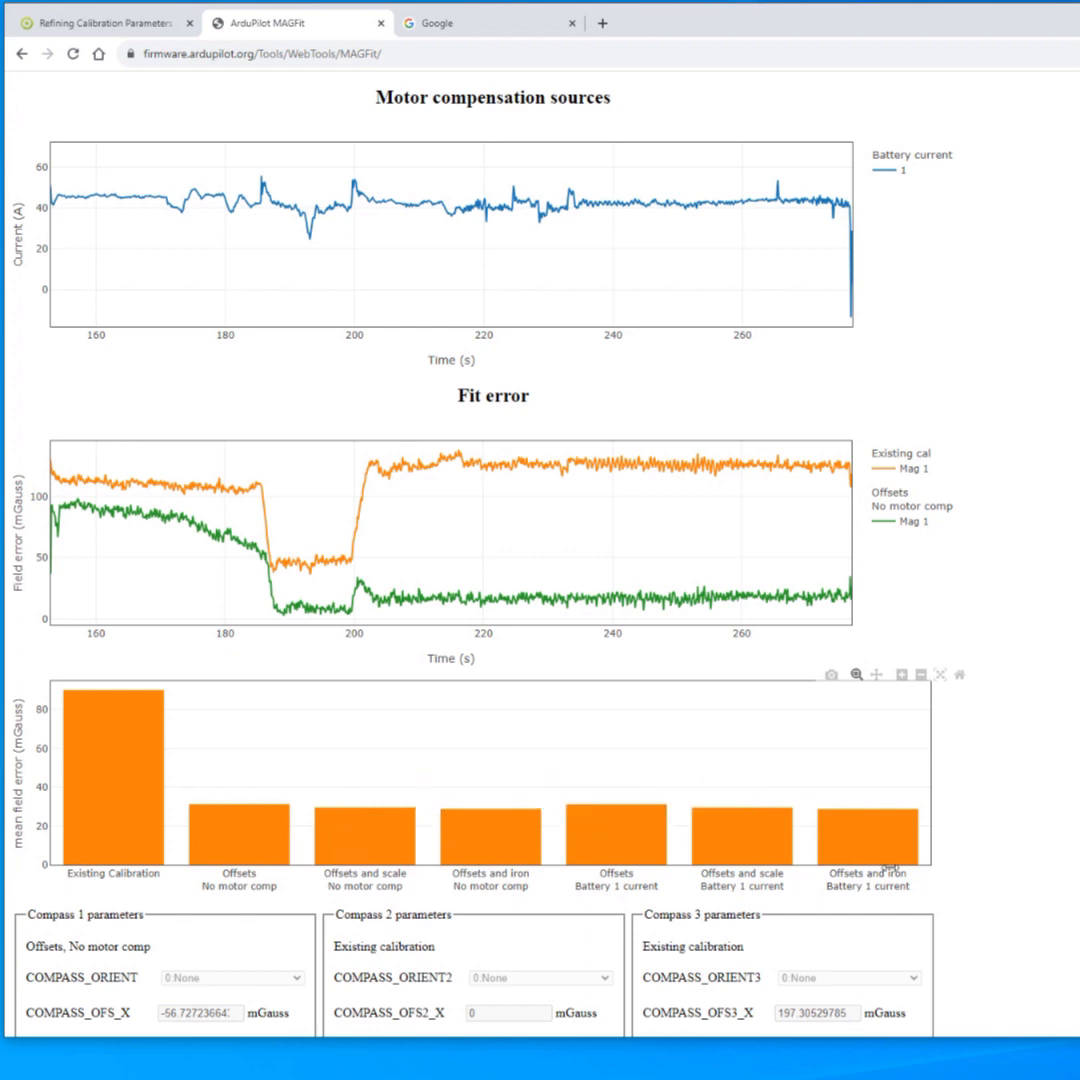
Overlay Compass 1's no-motor-comp Offsets and scale and Offsets and iron calibrations, and compare them in all plots through the mean field error
scroll(352, 828, up, 15)
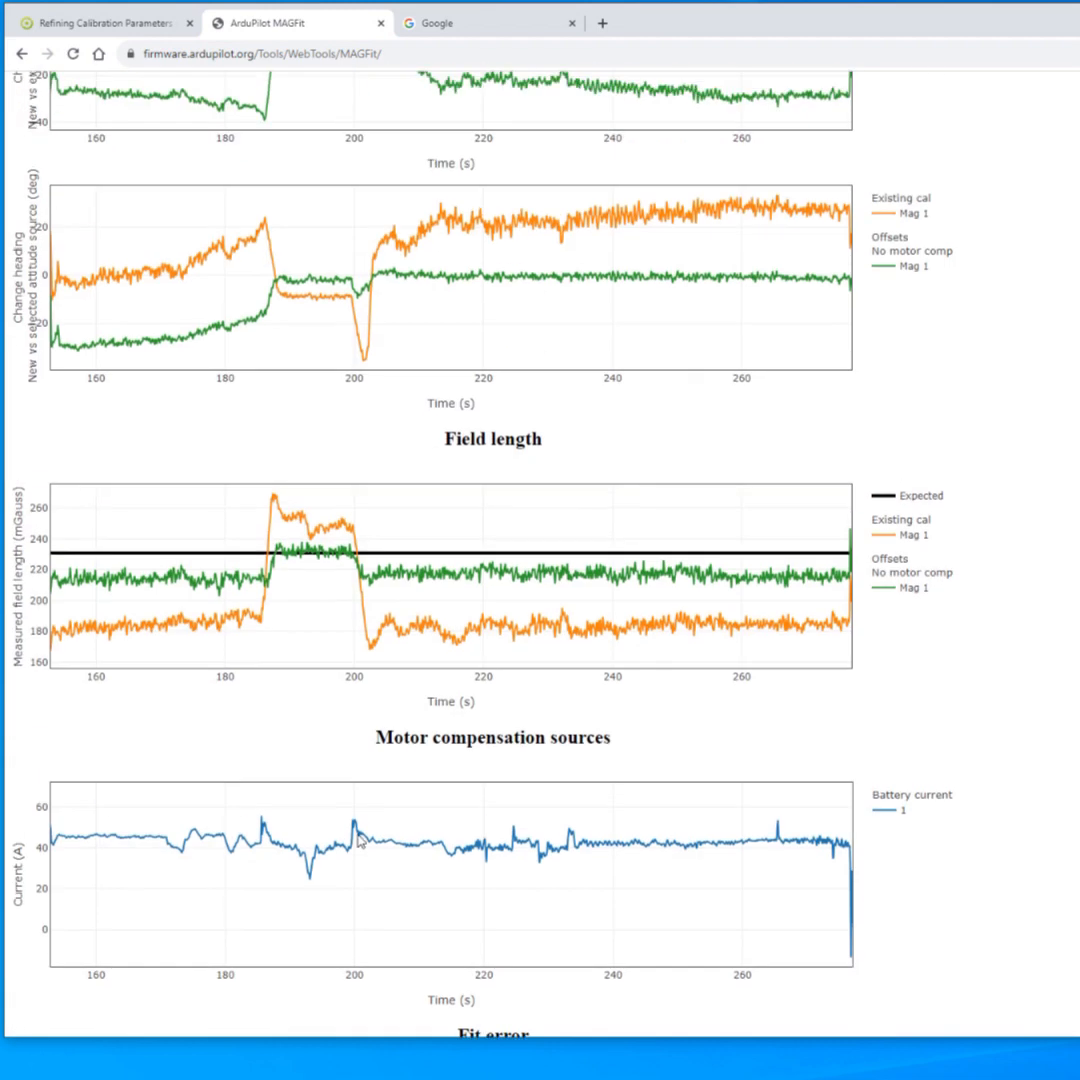
scroll(357, 833, up, 10)
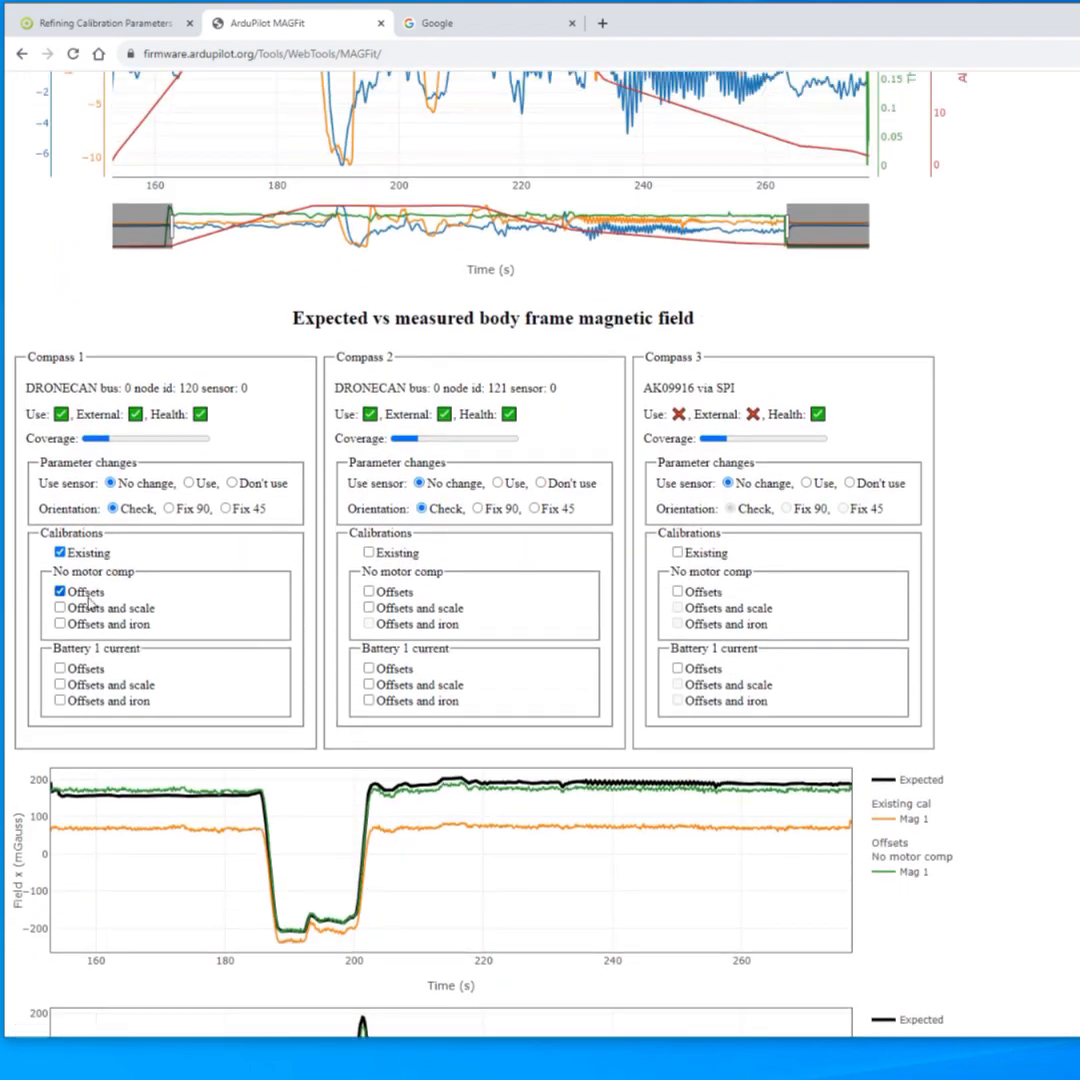
scroll(88, 712, down, 2)
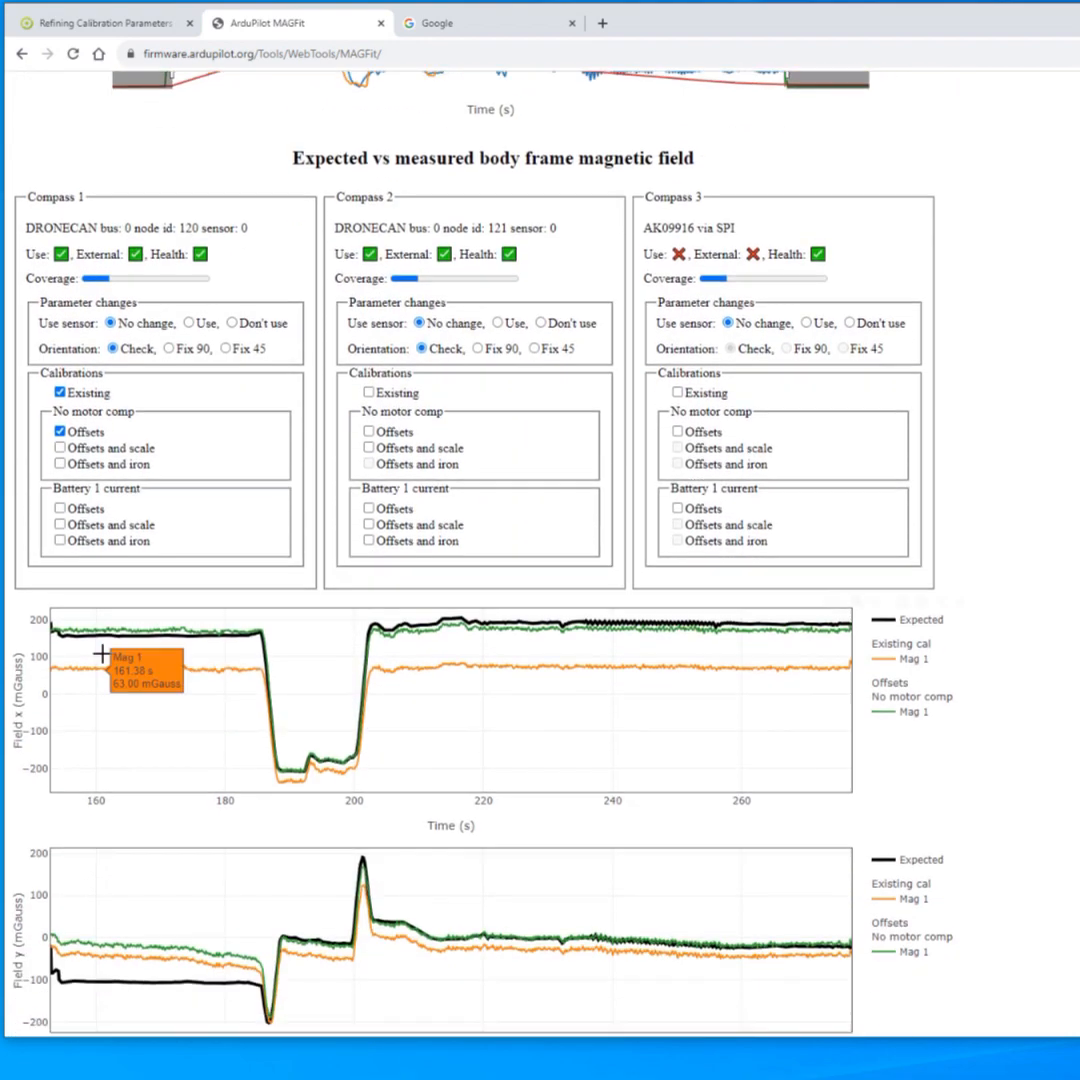
click(72, 440)
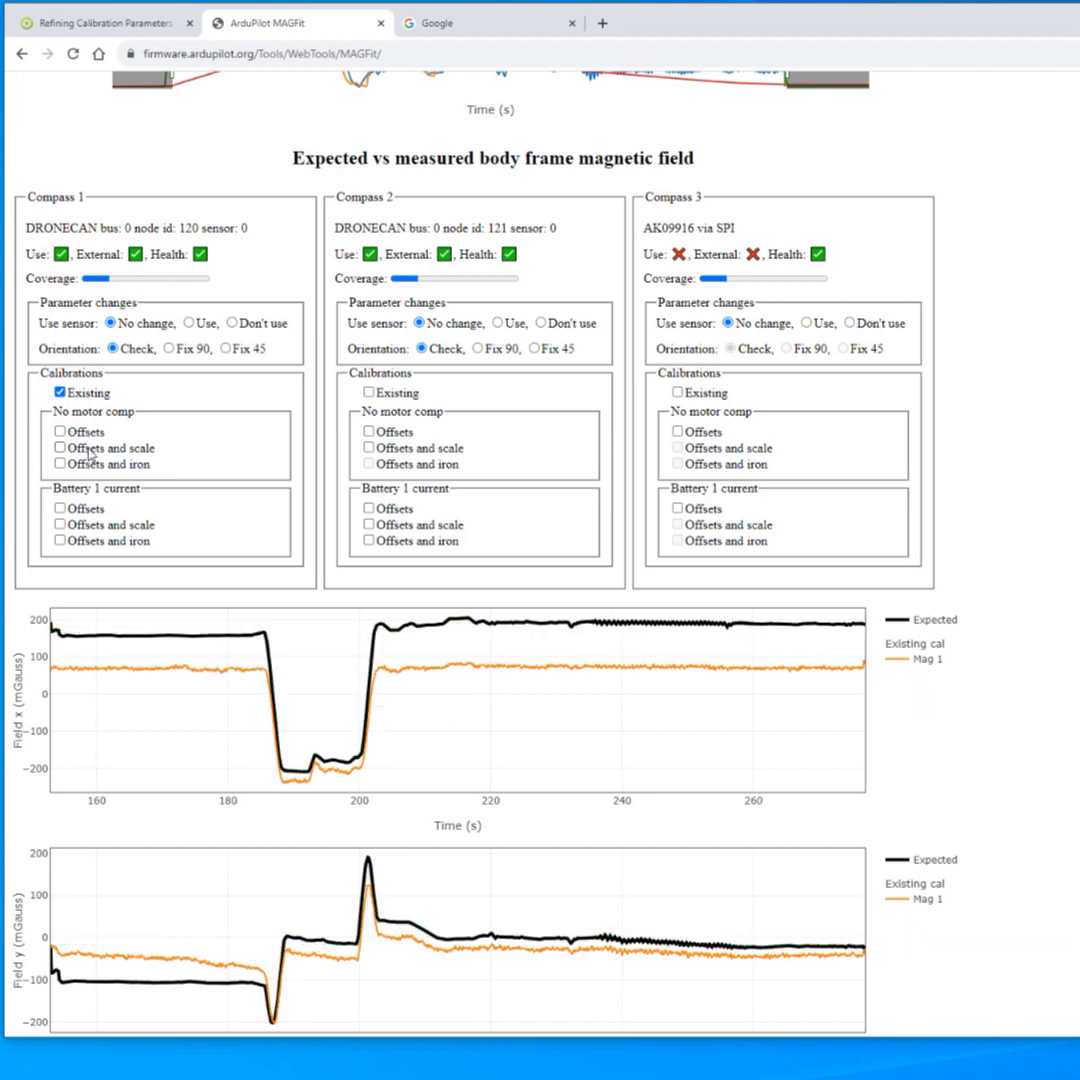
click(86, 447)
click(88, 455)
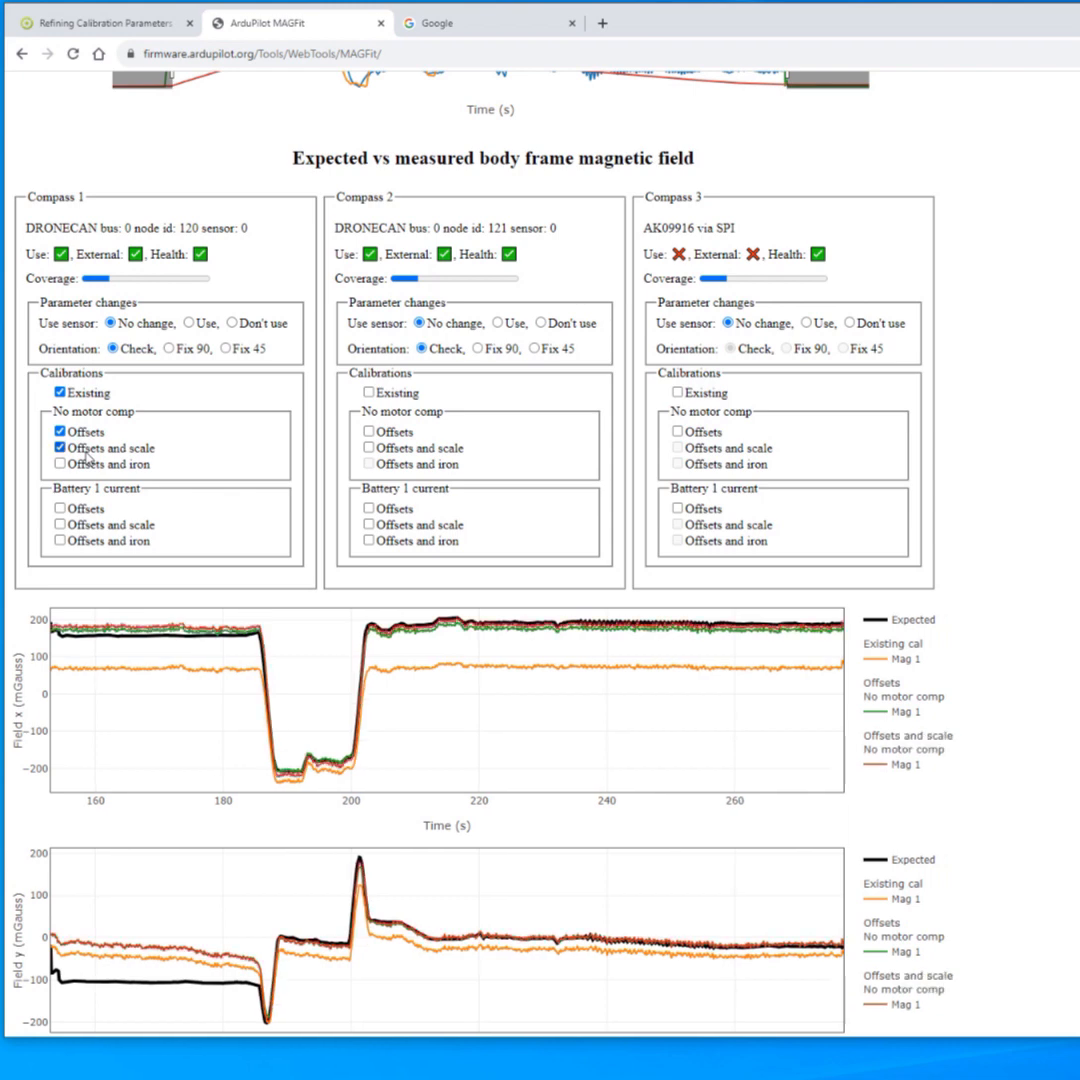
click(103, 475)
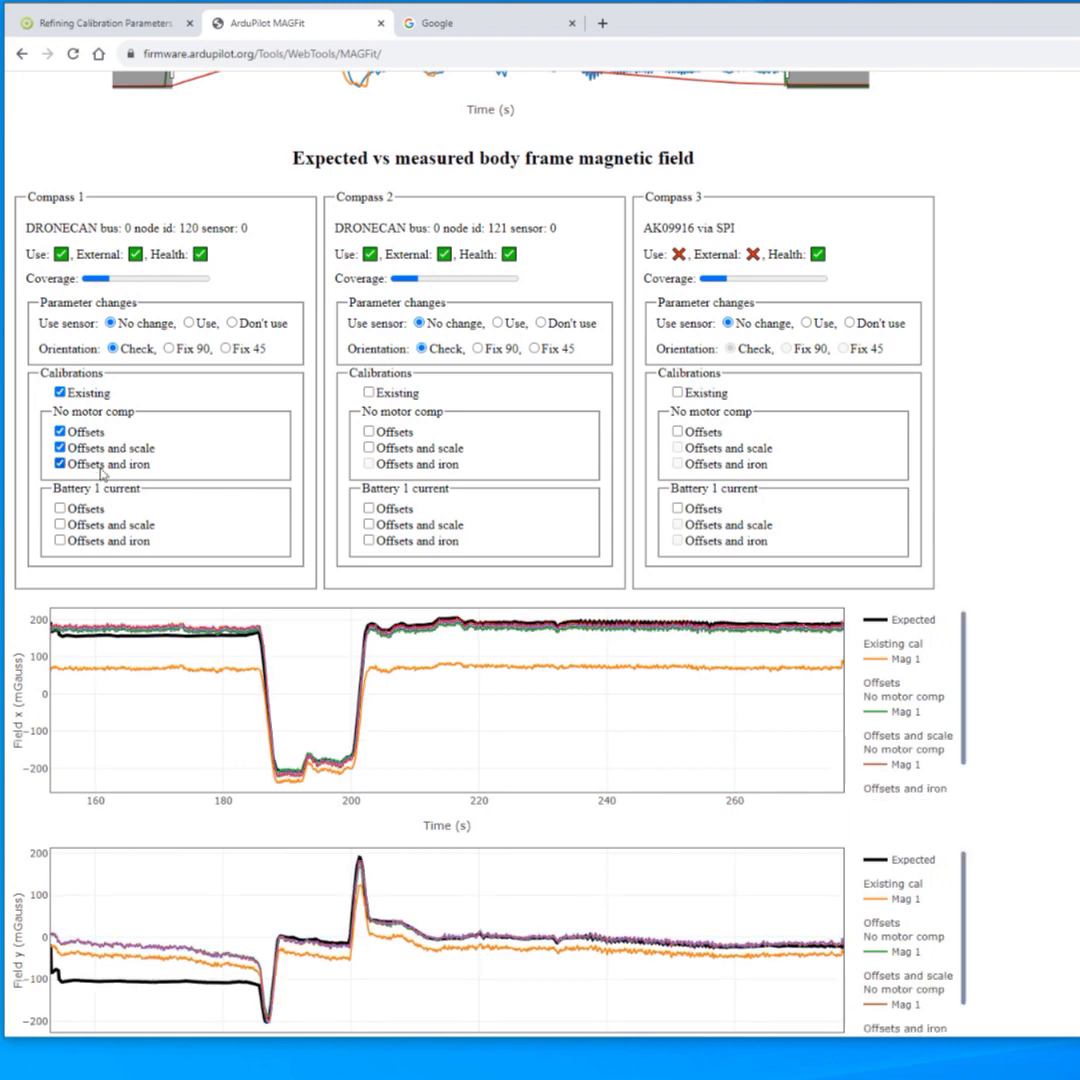
scroll(157, 480, down, 3)
scroll(159, 533, up, 2)
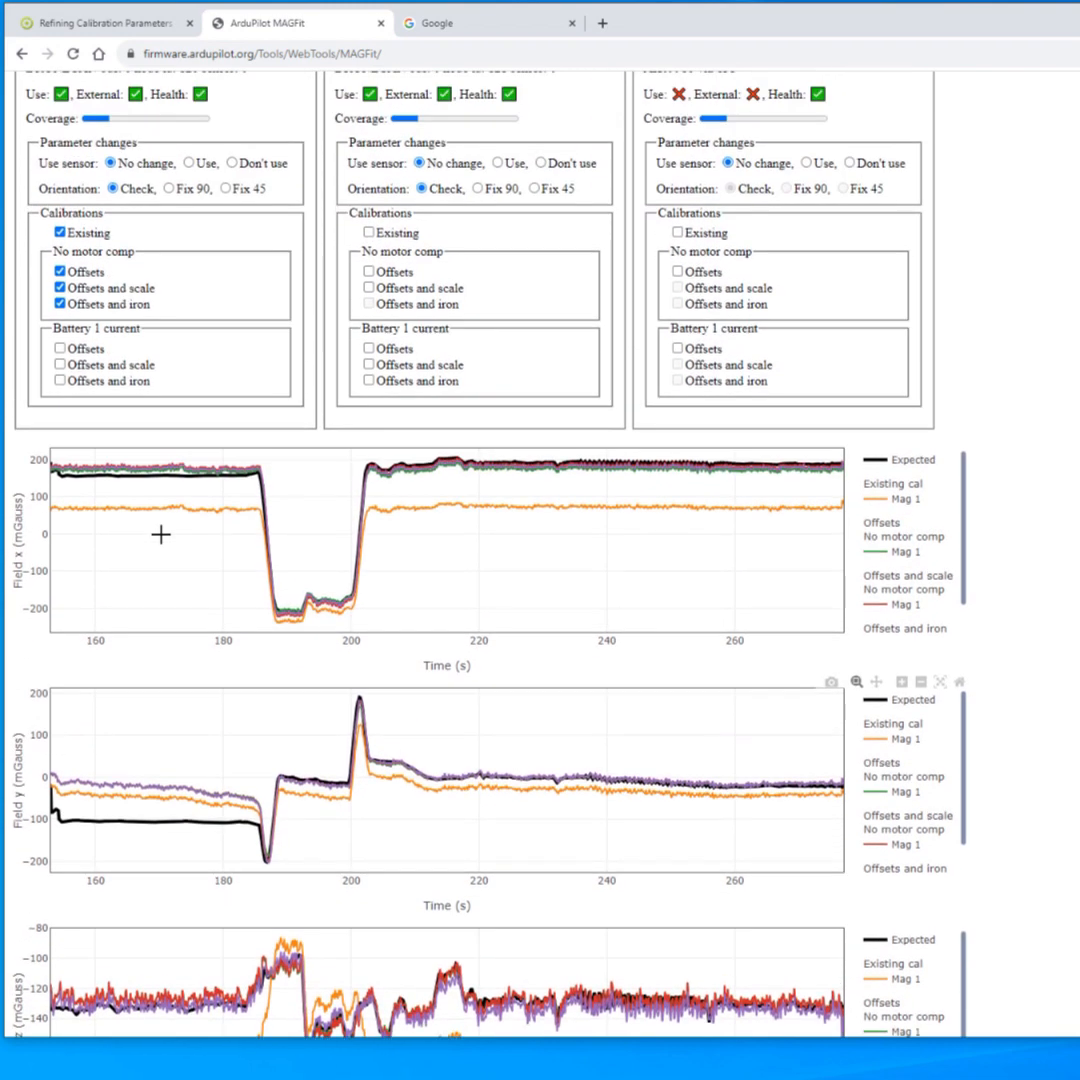
scroll(203, 459, down, 8)
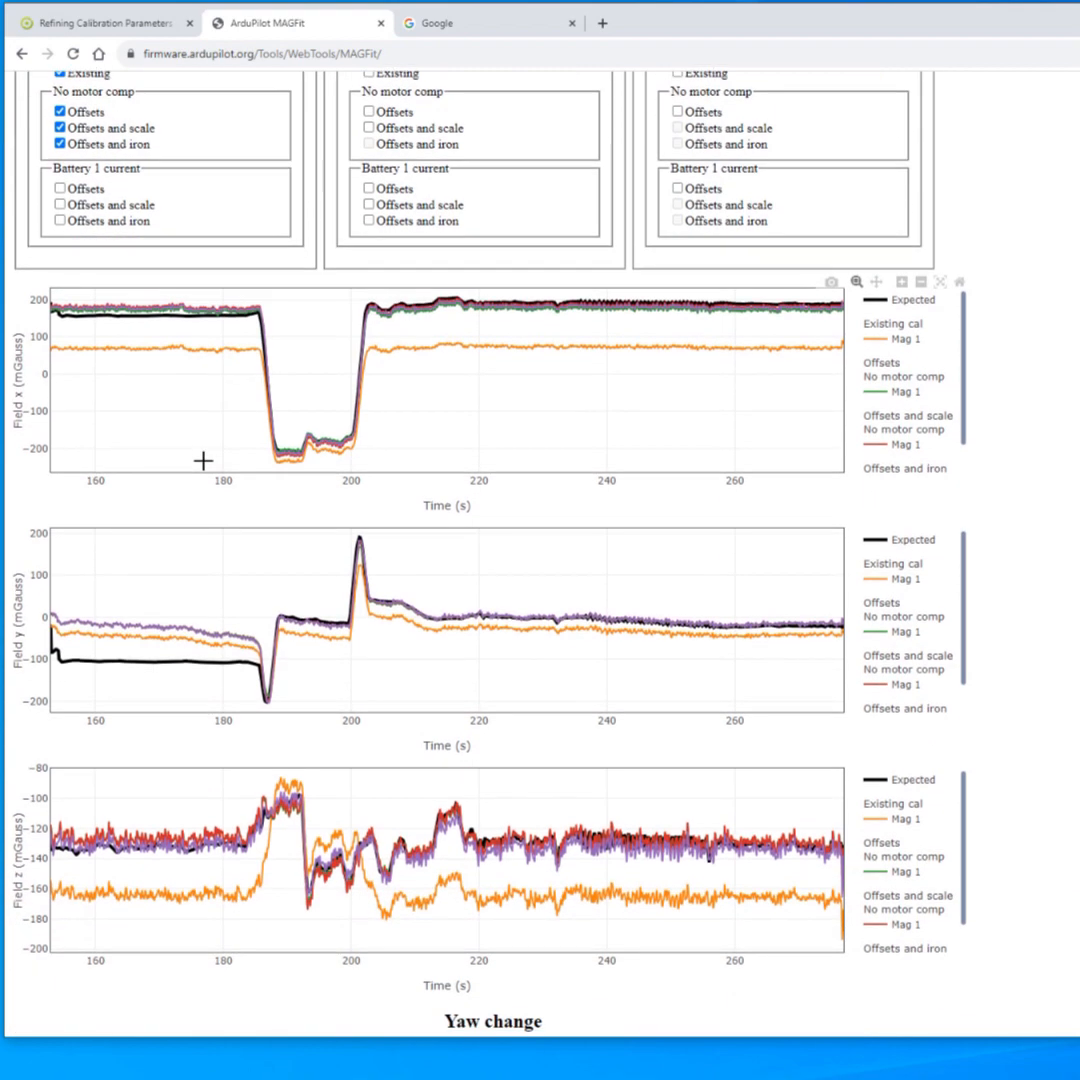
scroll(203, 460, down, 5)
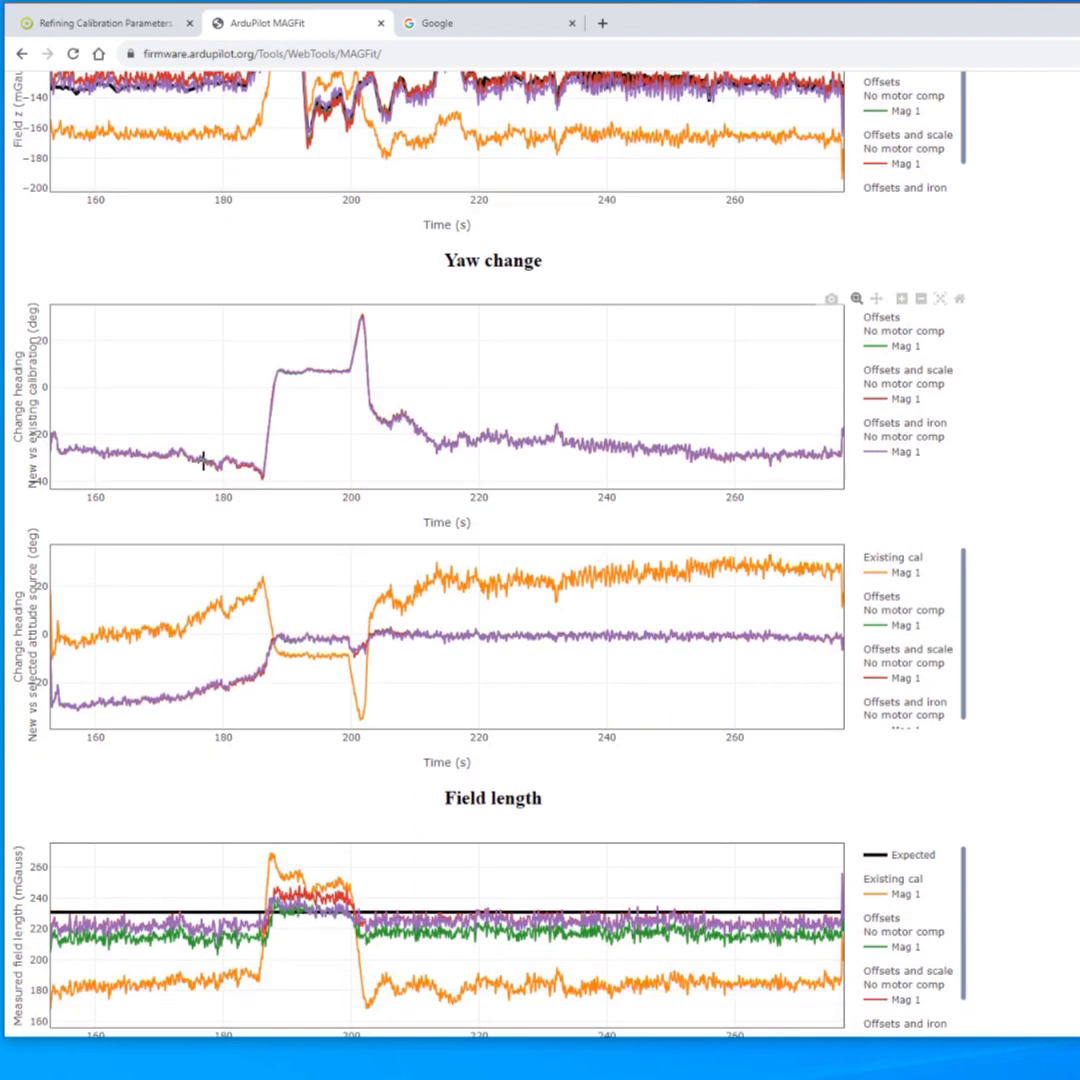
scroll(203, 460, down, 8)
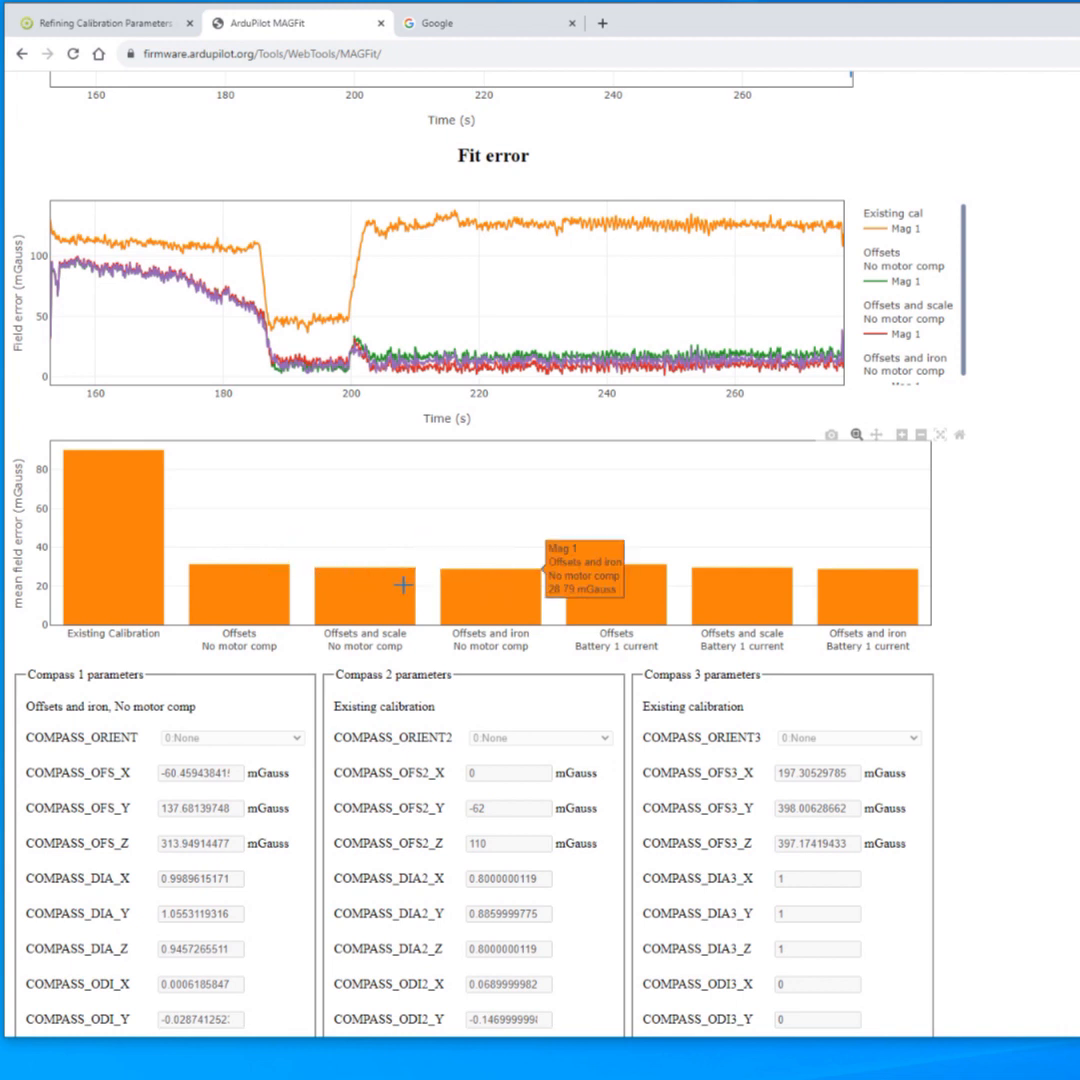
Hide all Compass 1 calibrations and show the Existing and no-motor-comp Offsets calibrations of Compass 3 instead
scroll(320, 600, up, 20)
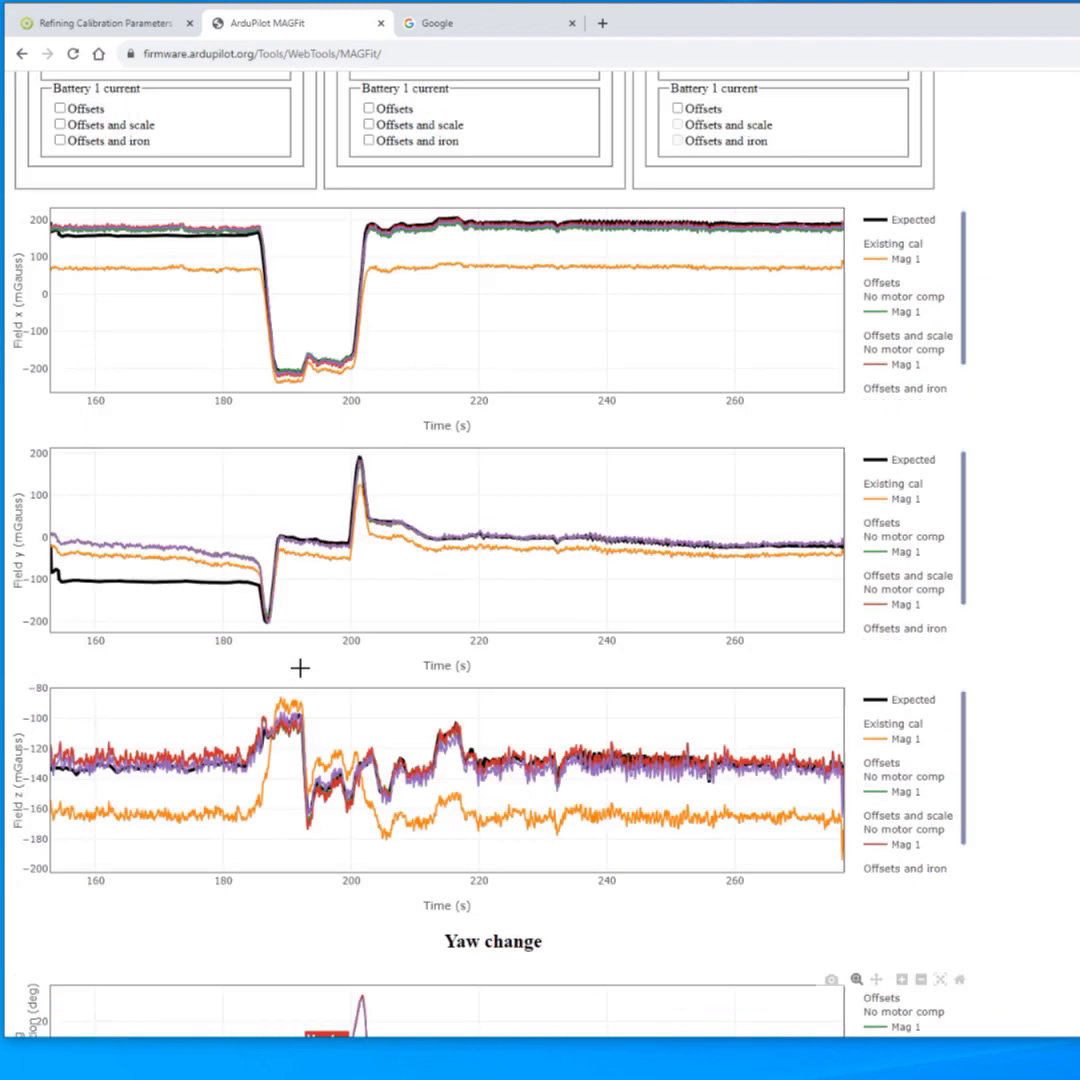
scroll(300, 668, up, 5)
click(107, 547)
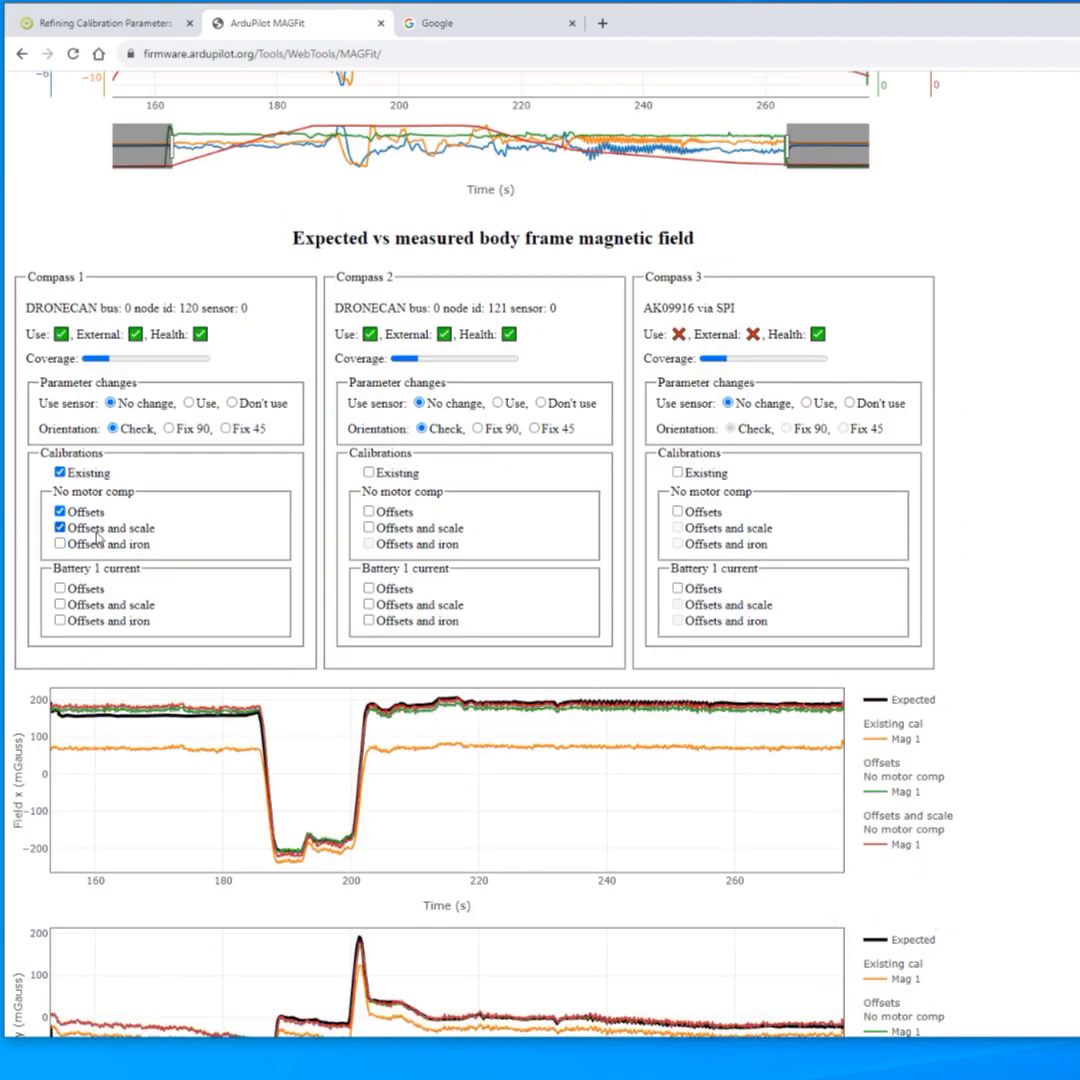
click(110, 528)
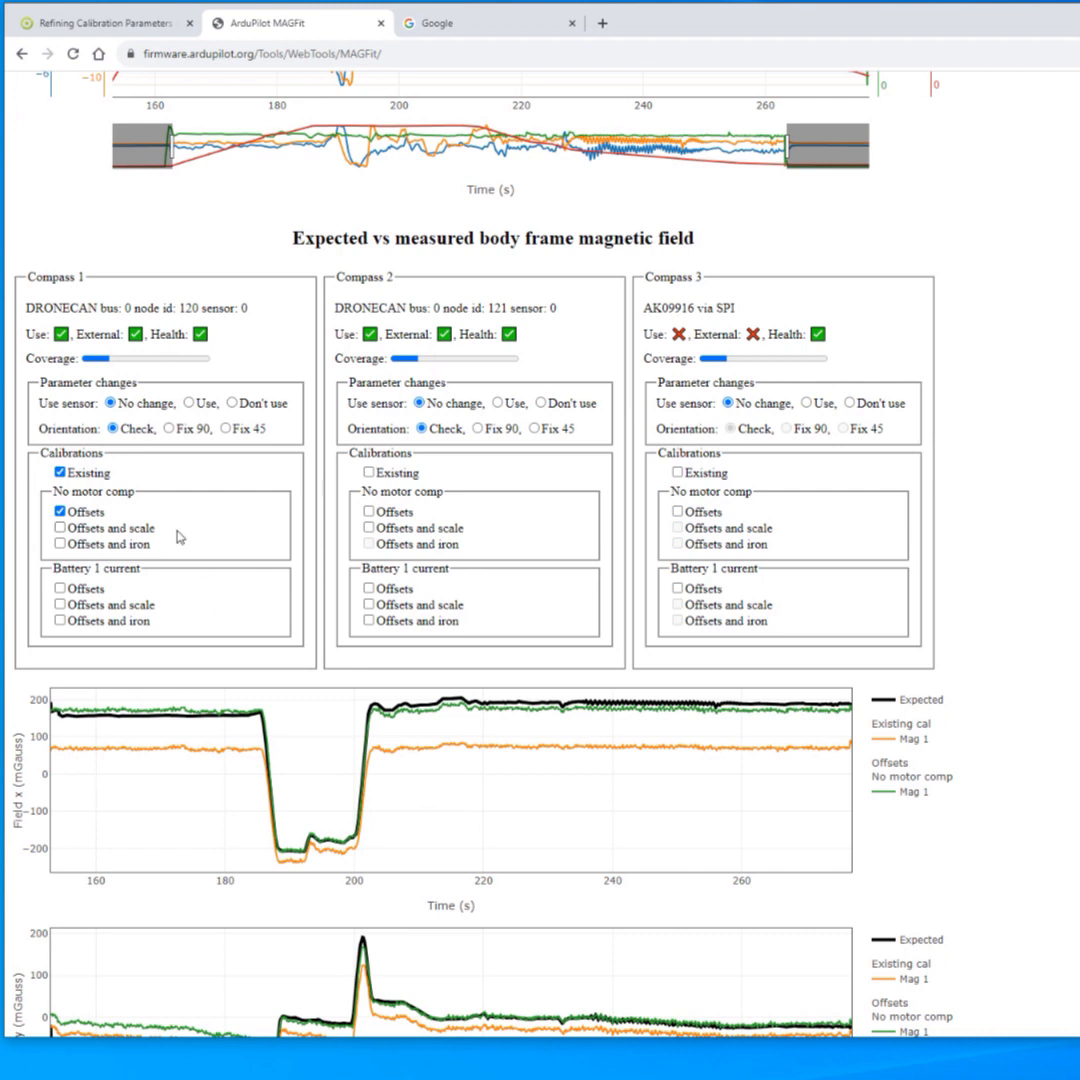
click(80, 516)
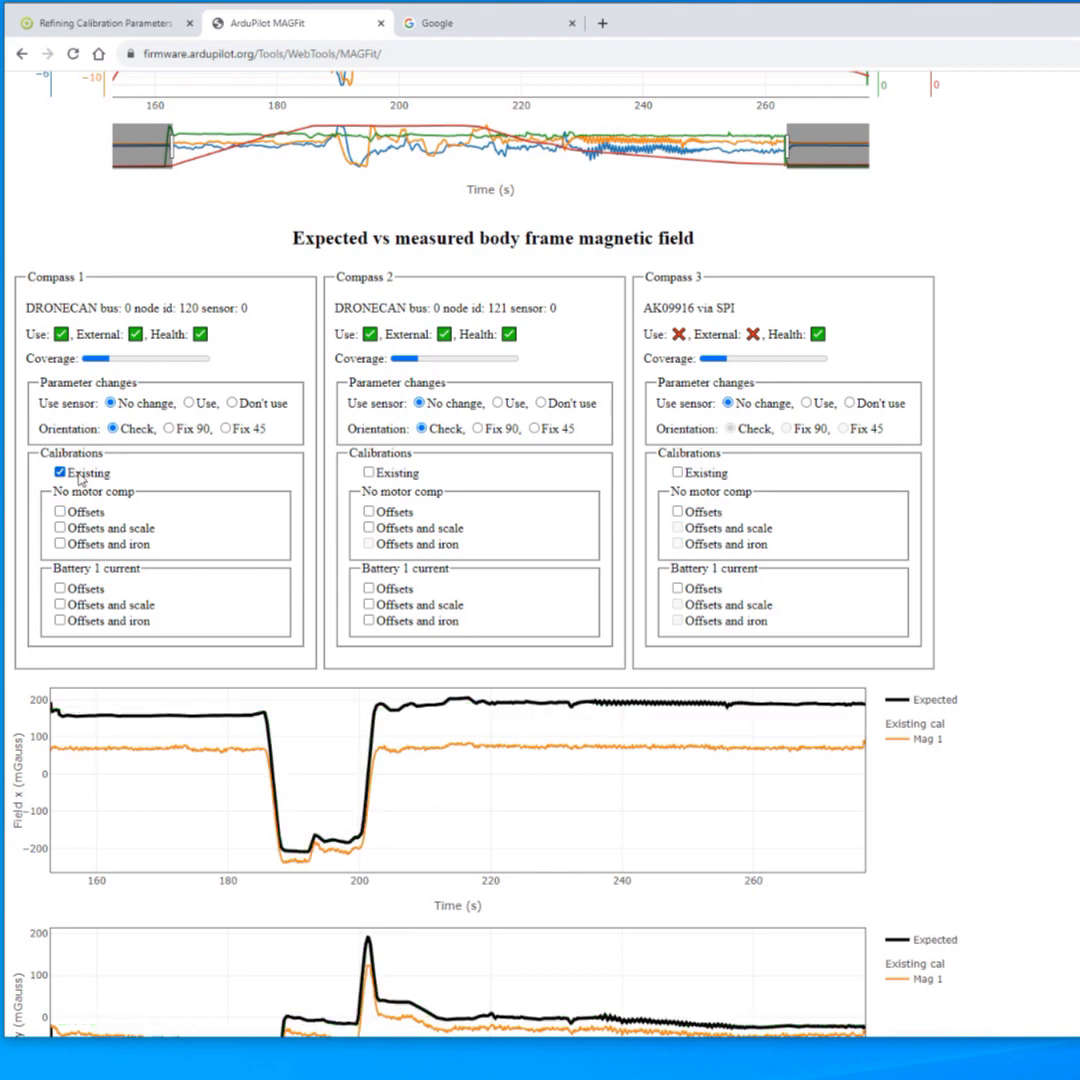
click(61, 472)
click(715, 476)
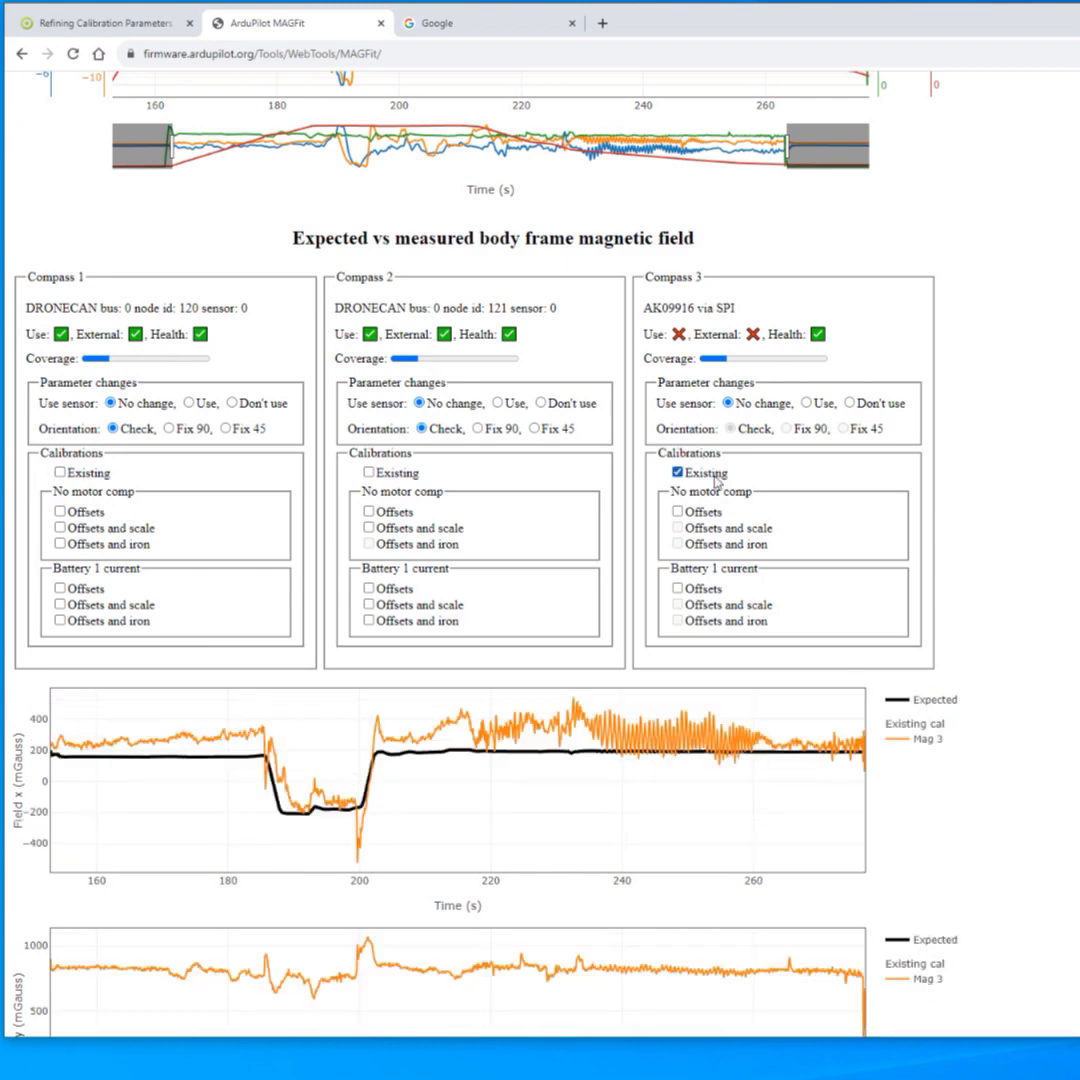
click(703, 513)
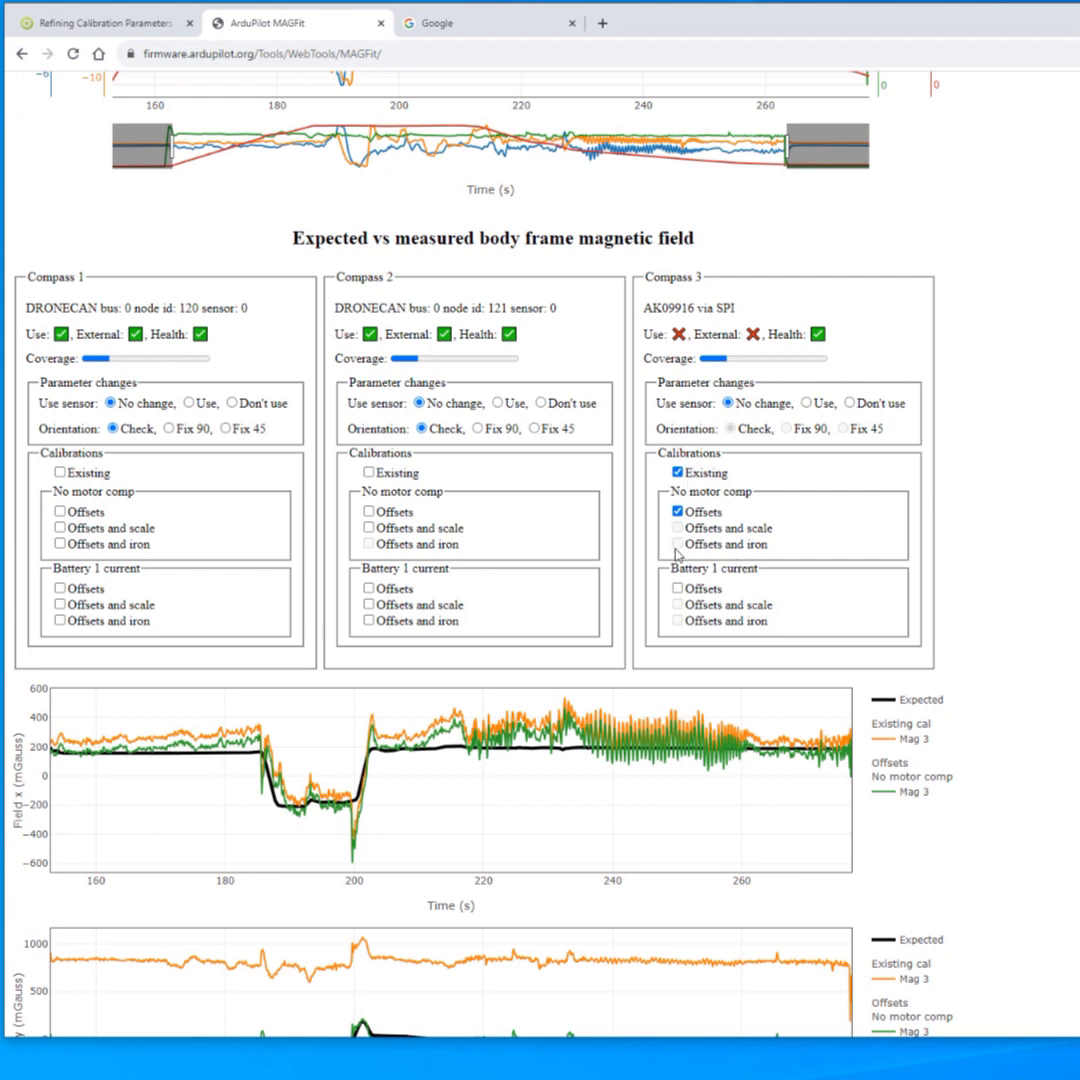
Examine which no-motor-comp calibration options are offered for Compass 3 and Compass 1, especially Offsets and scale and Offsets and iron
drag(776, 528, 685, 540)
click(684, 539)
drag(820, 538, 748, 536)
click(767, 548)
drag(688, 535, 754, 538)
triple_click(753, 532)
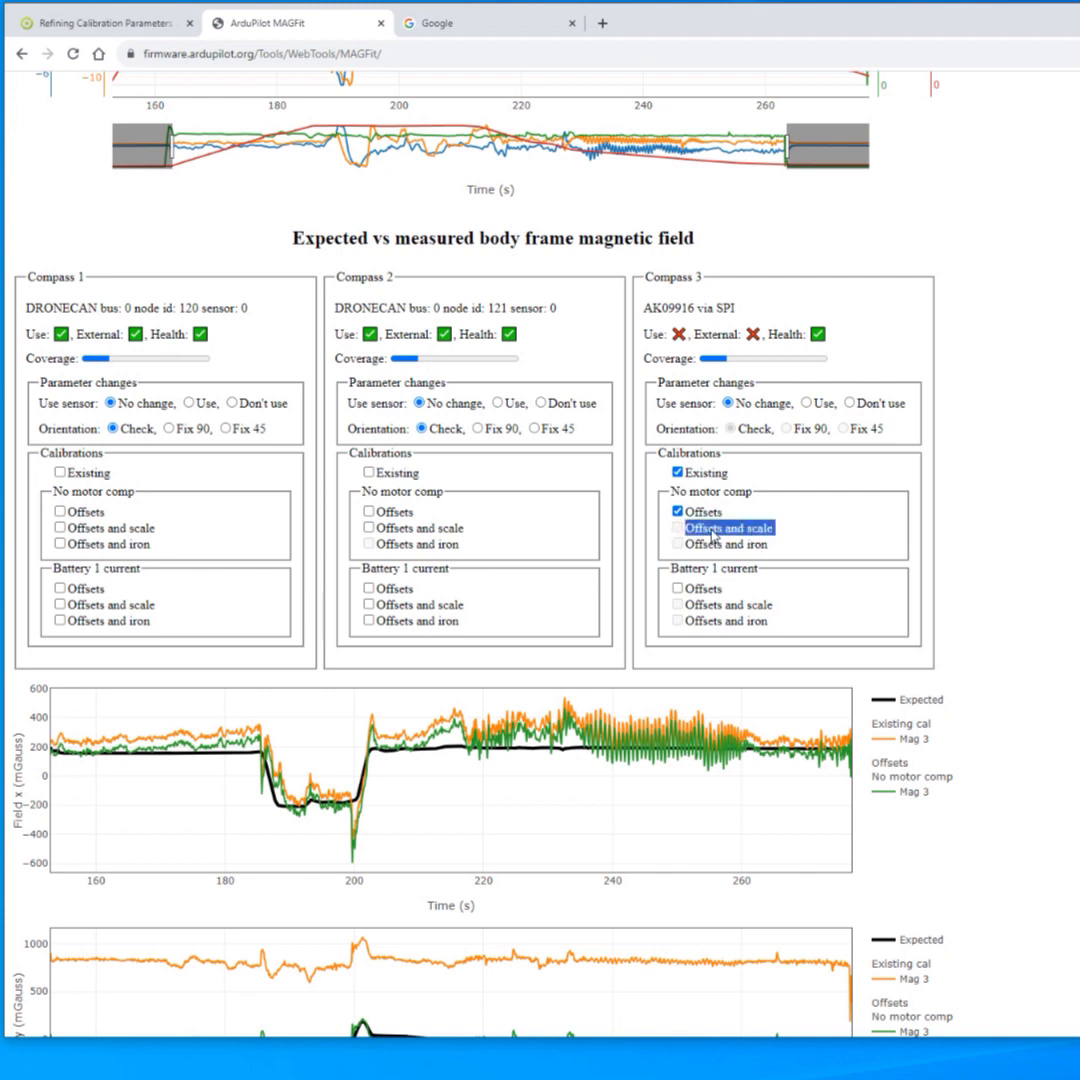
click(711, 532)
double_click(711, 532)
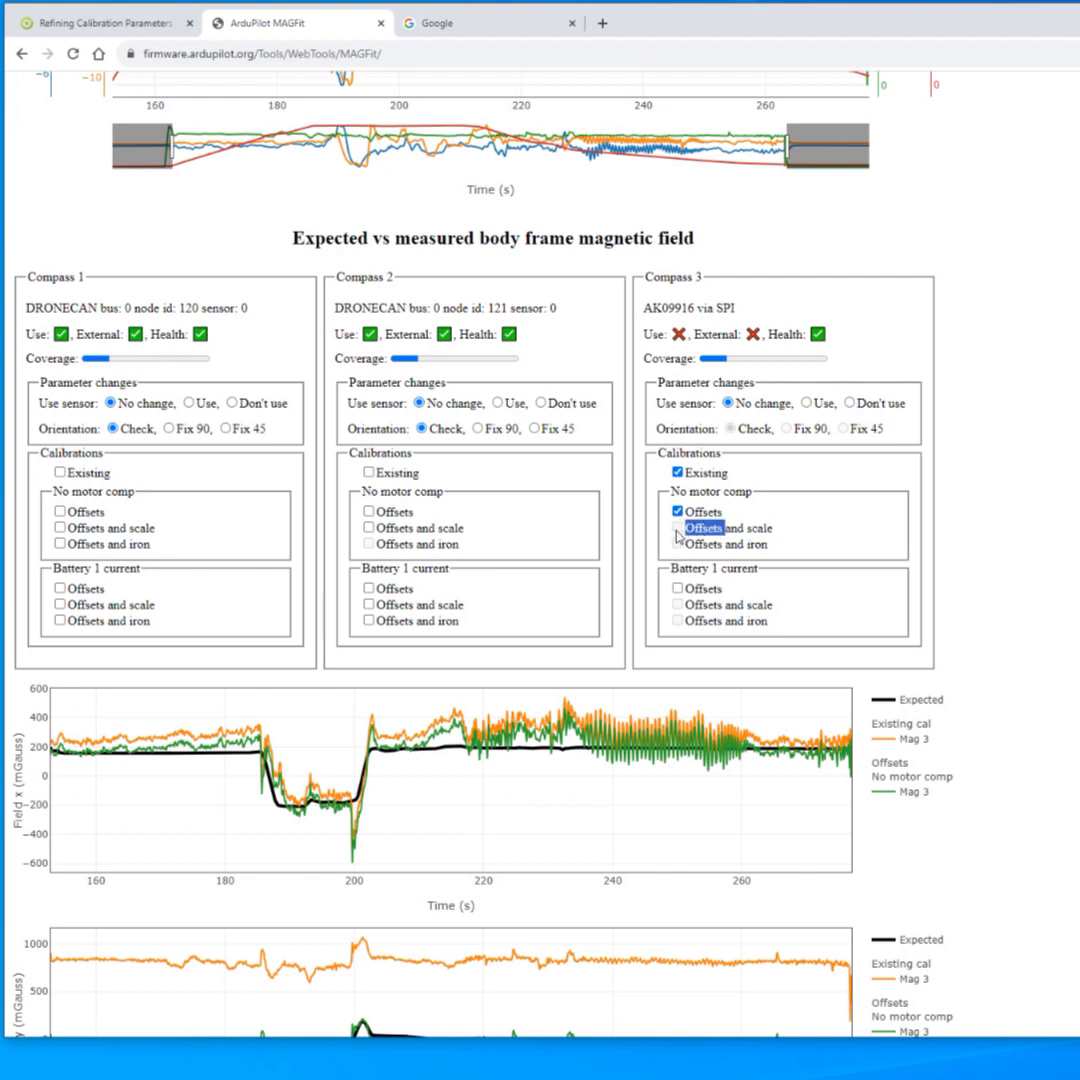
click(764, 540)
scroll(713, 550, down, 2)
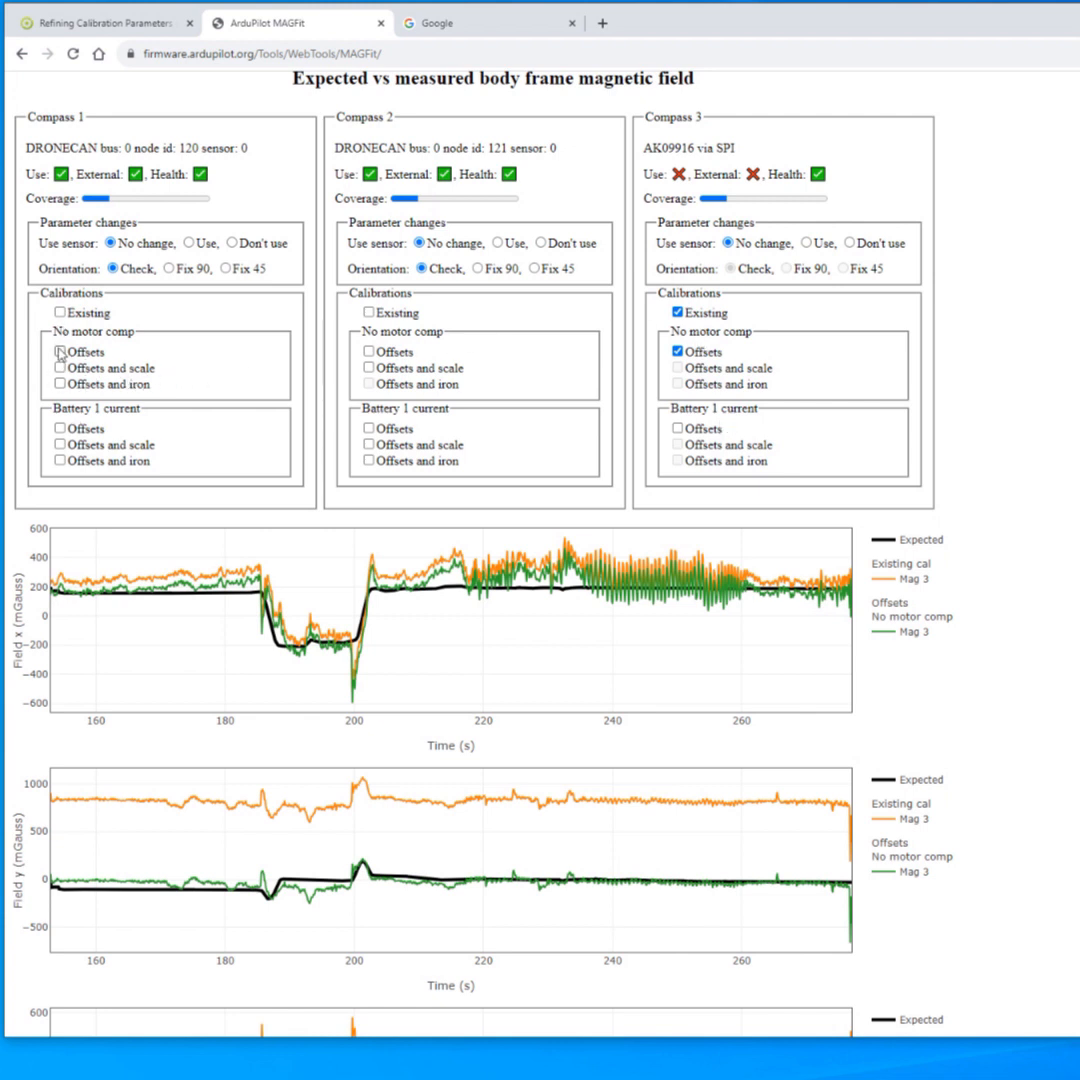
drag(156, 370, 120, 369)
click(137, 372)
click(113, 372)
Examine Compass 3's Existing and no-motor-comp Offsets calibrations in all plots through fit error, zooming the battery current in to about 181–205 s and resetting the axes
scroll(750, 445, down, 6)
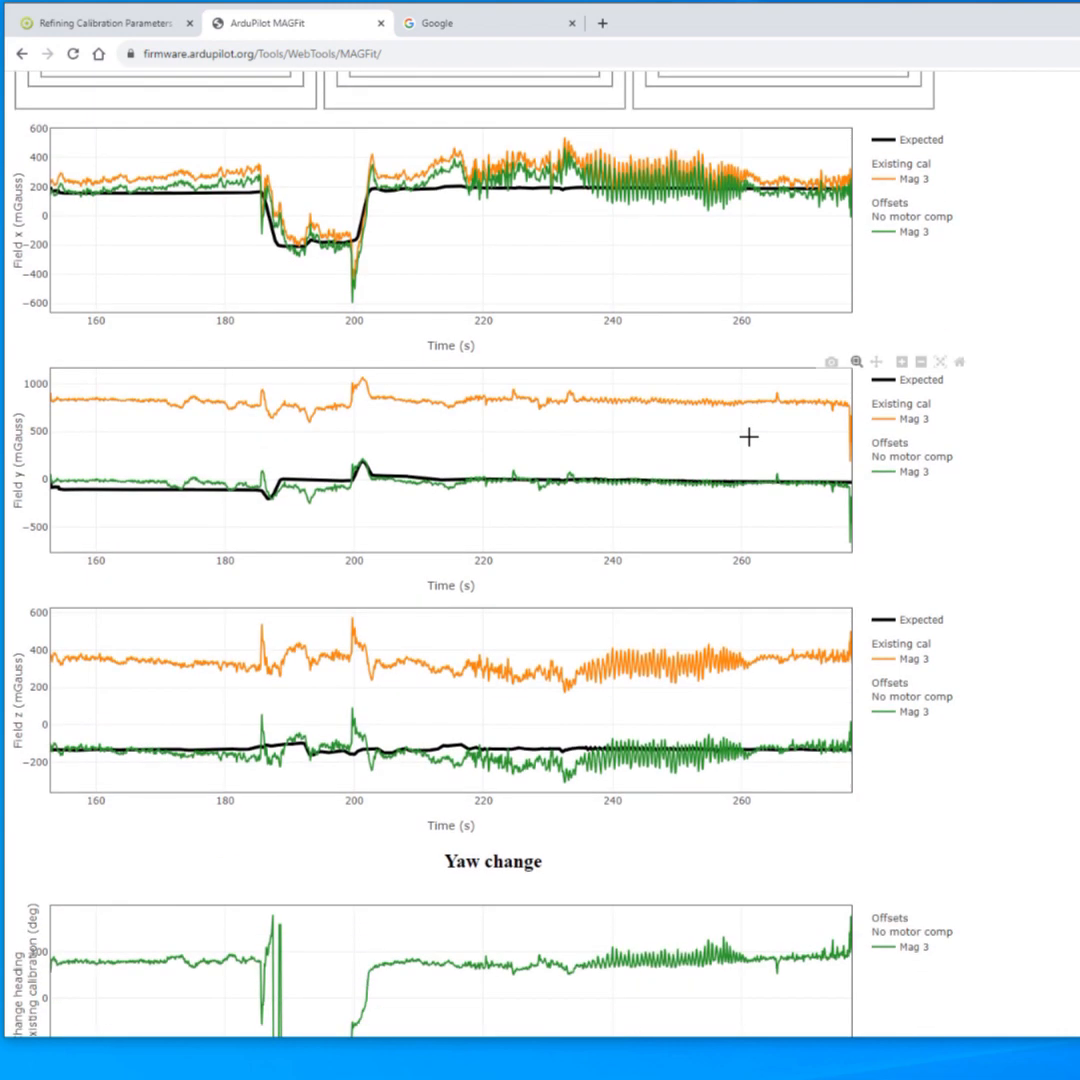
scroll(749, 437, down, 4)
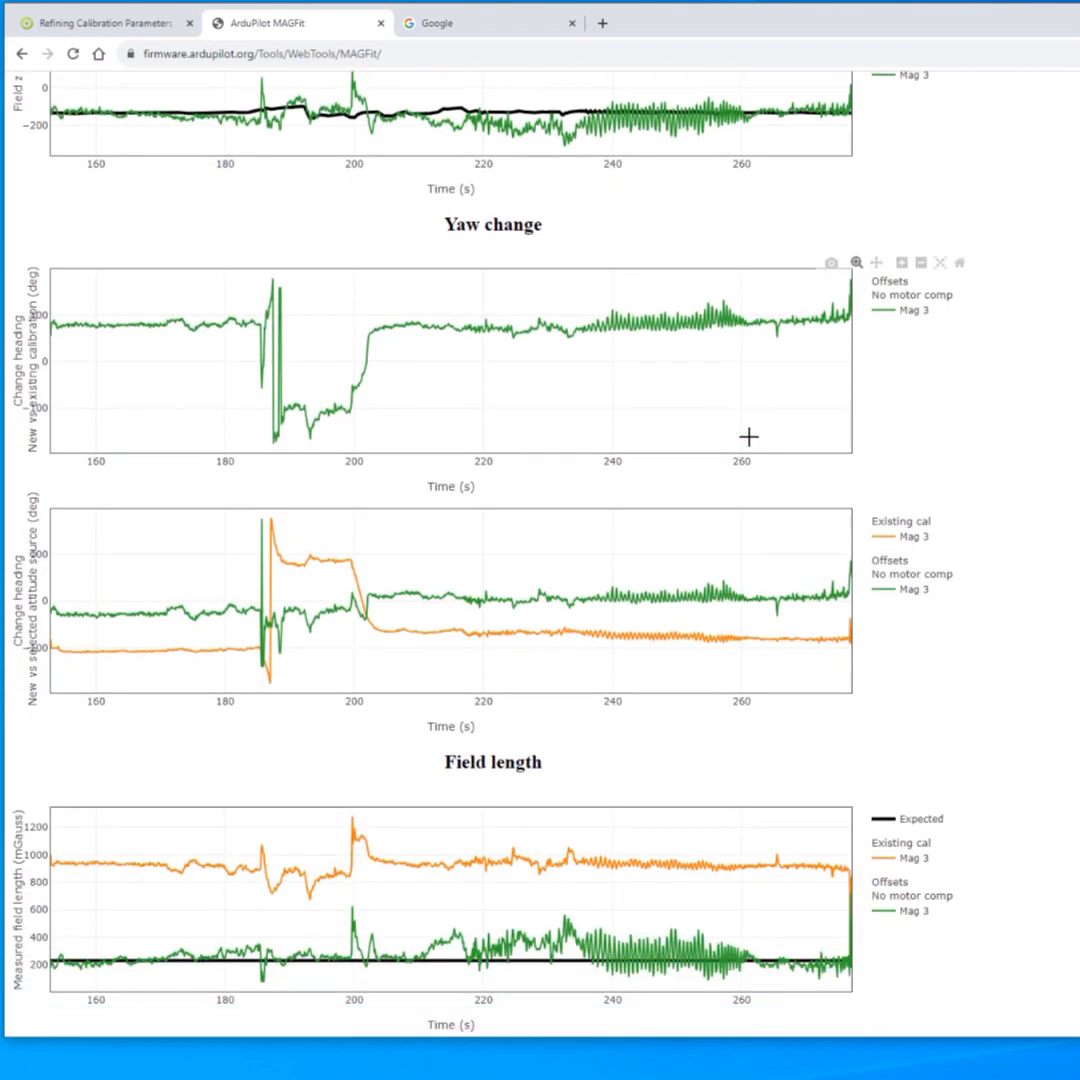
scroll(749, 437, down, 2)
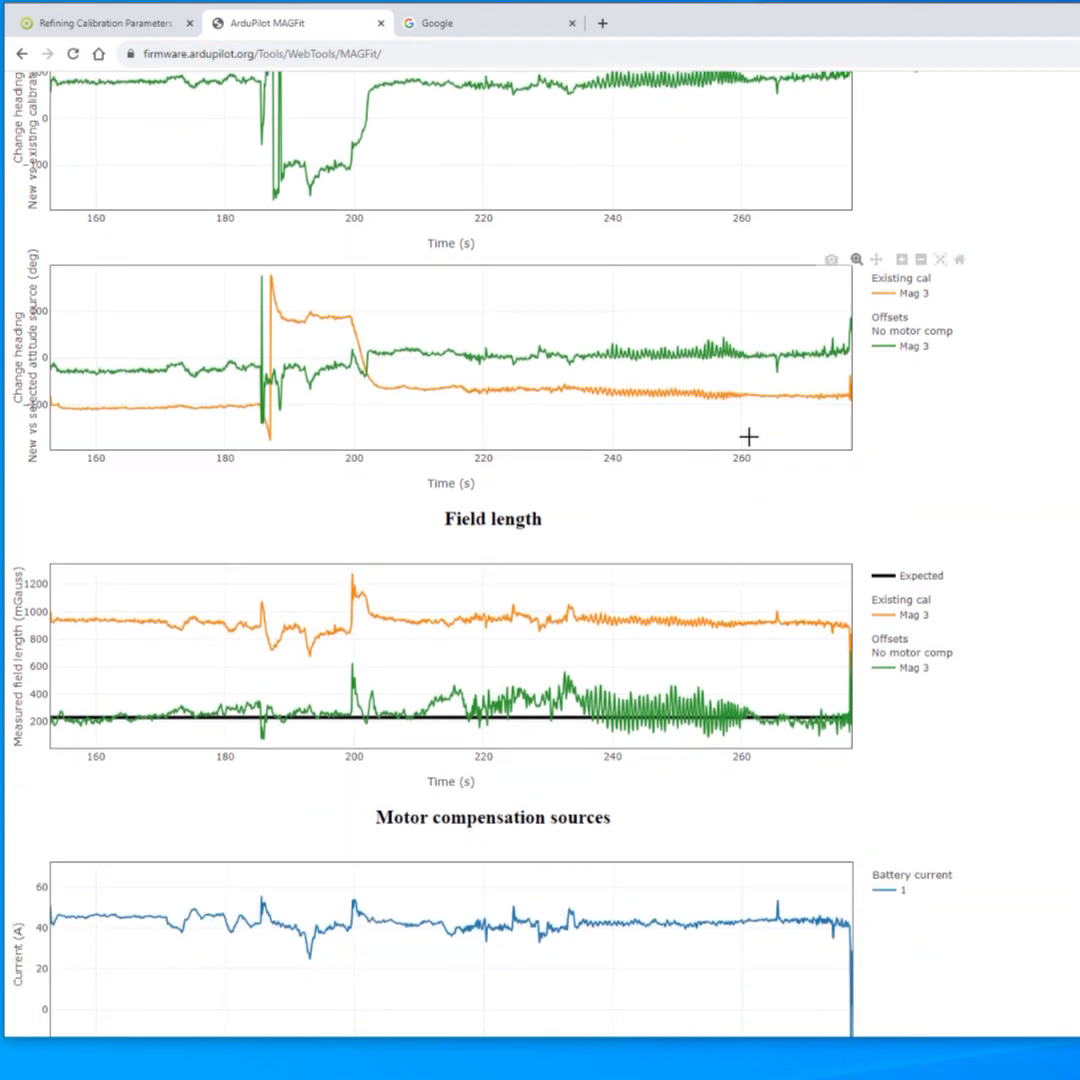
scroll(749, 437, down, 3)
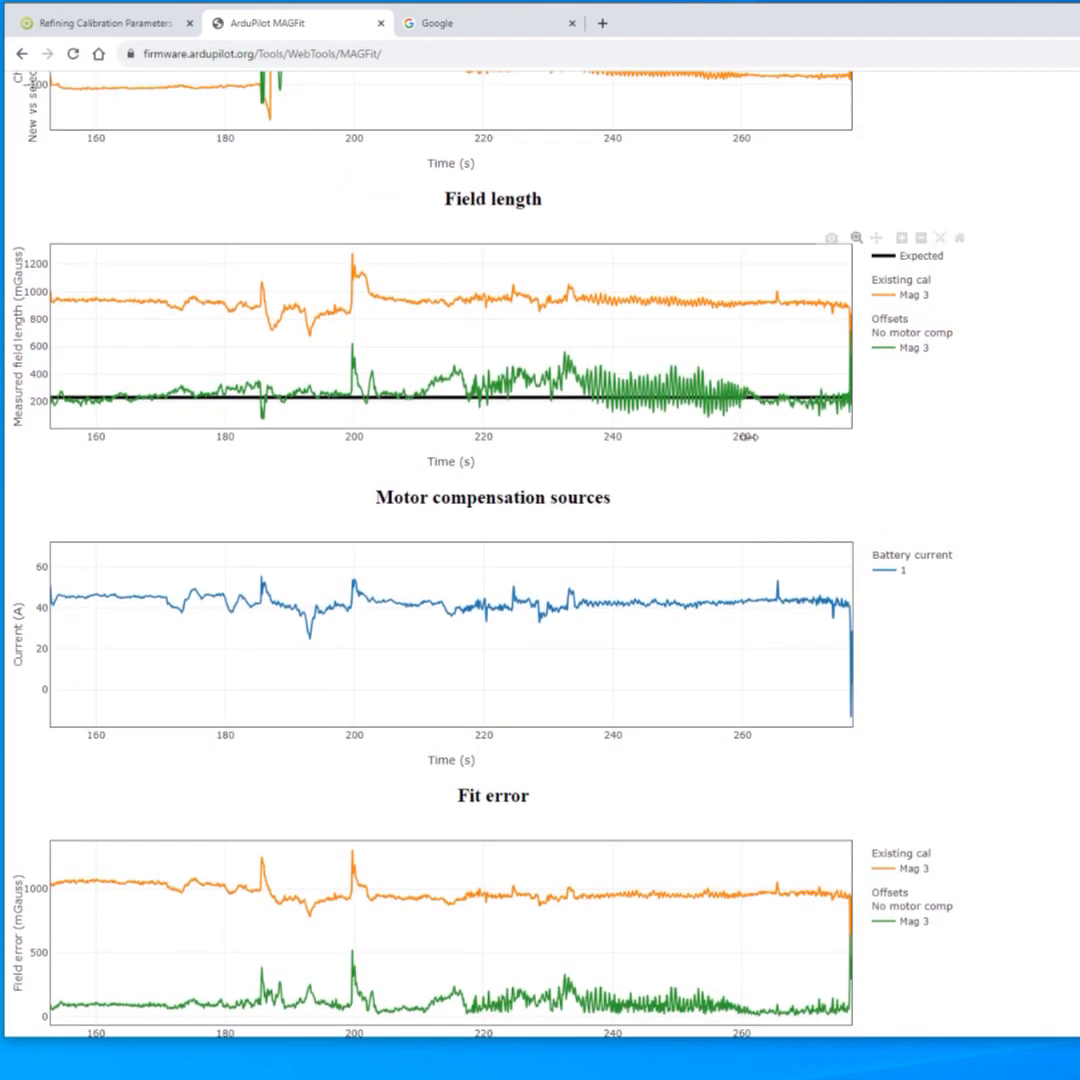
scroll(747, 437, down, 2)
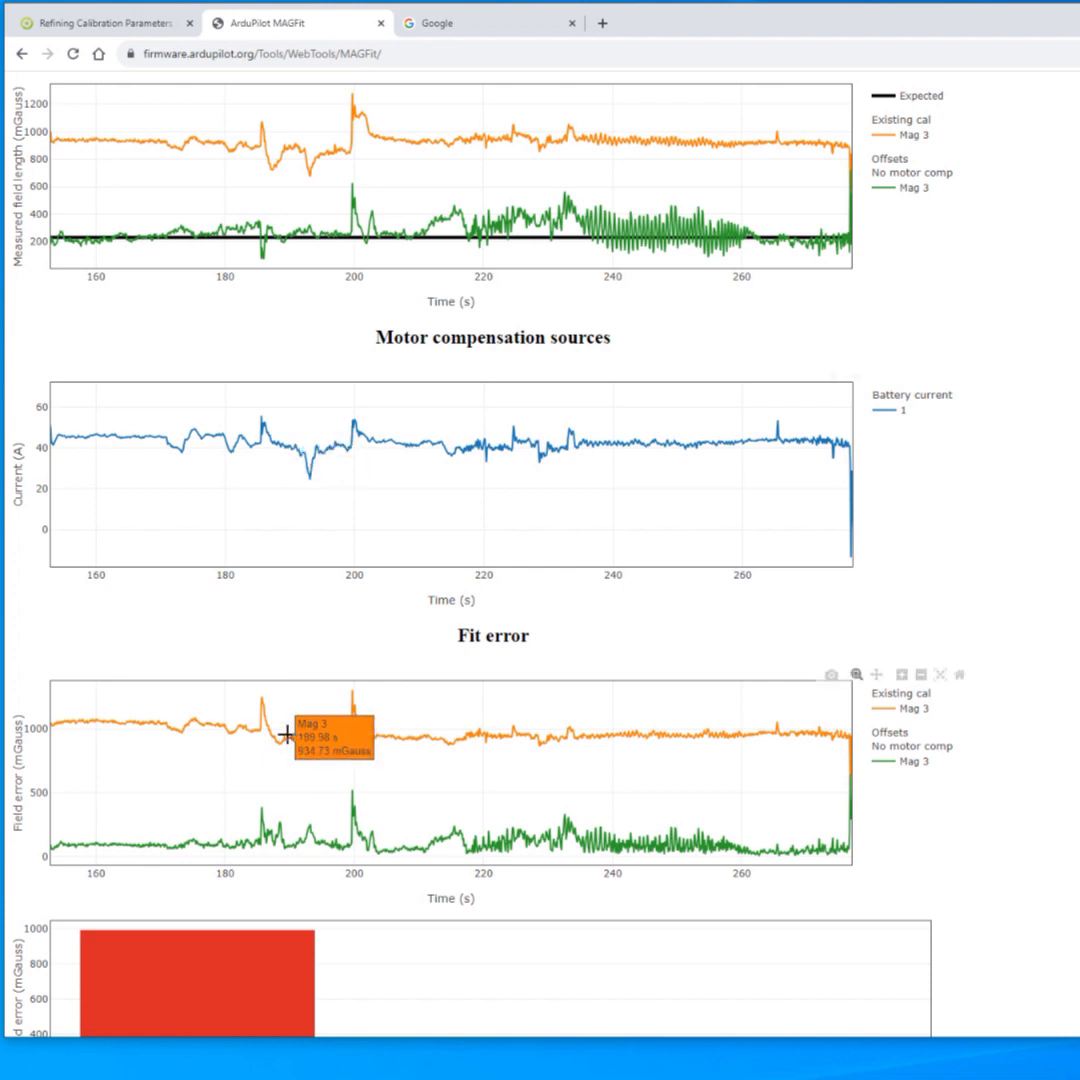
drag(234, 405, 384, 575)
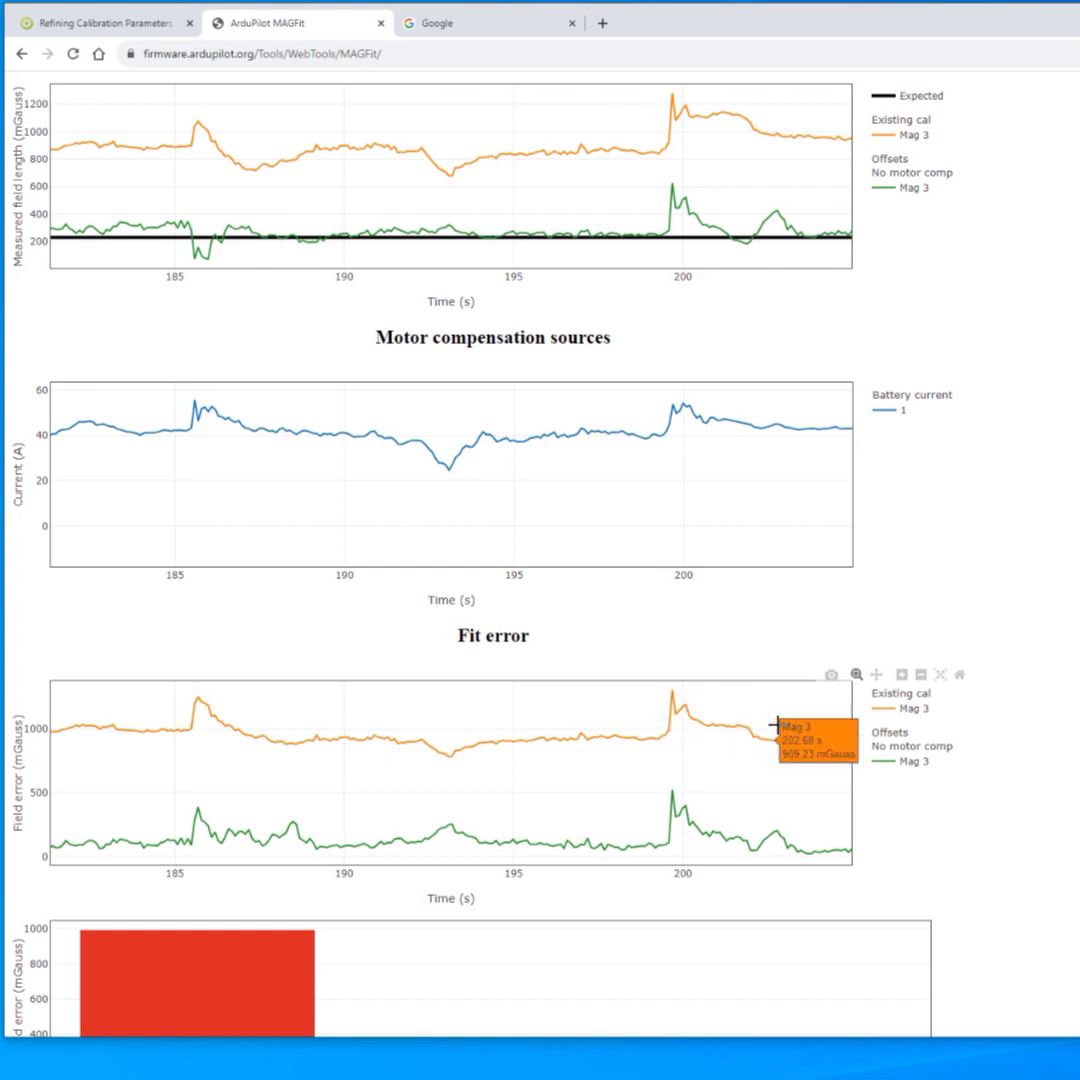
click(959, 377)
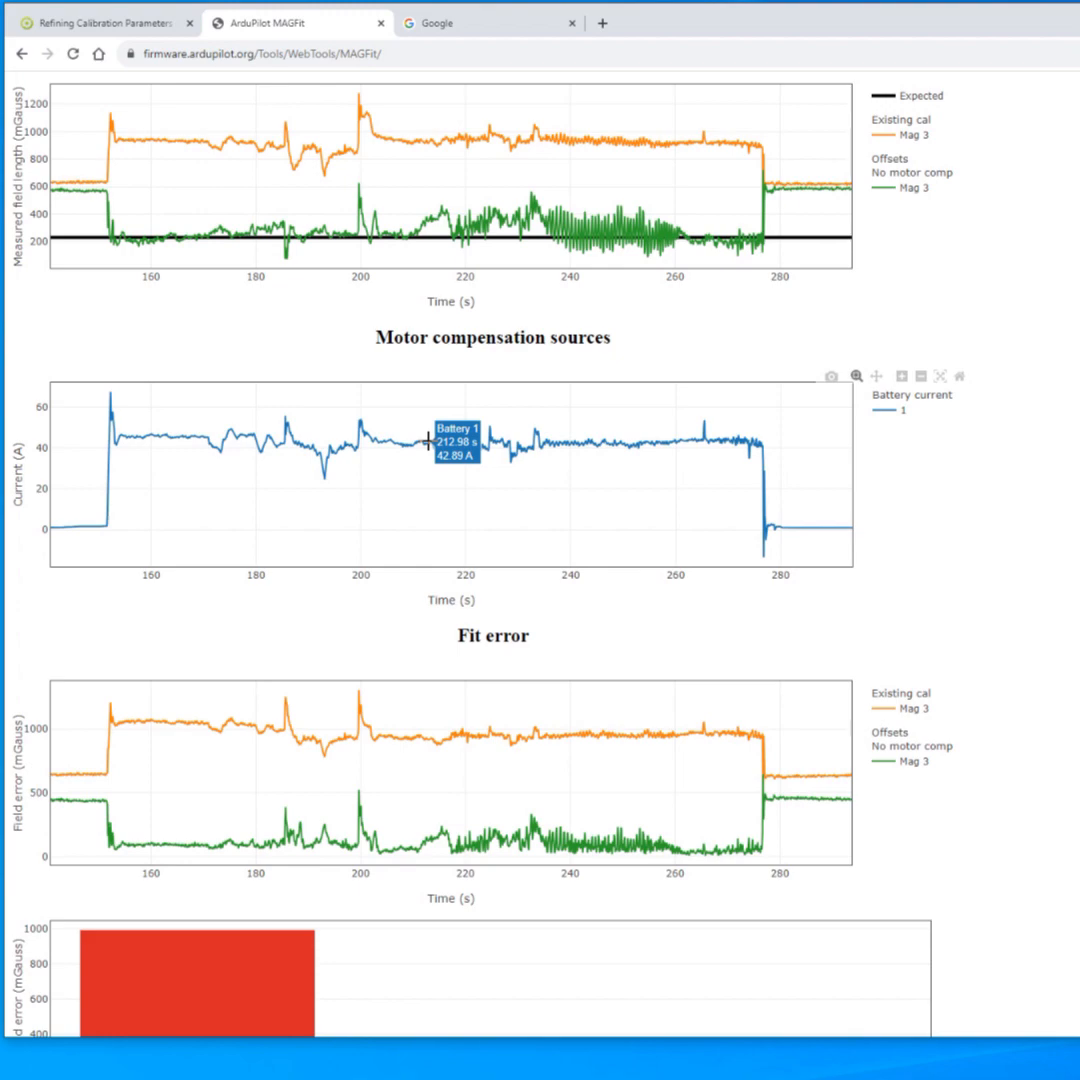
Overlay Compass 3's Battery 1 current Offsets calibration on the plots
scroll(789, 574, up, 8)
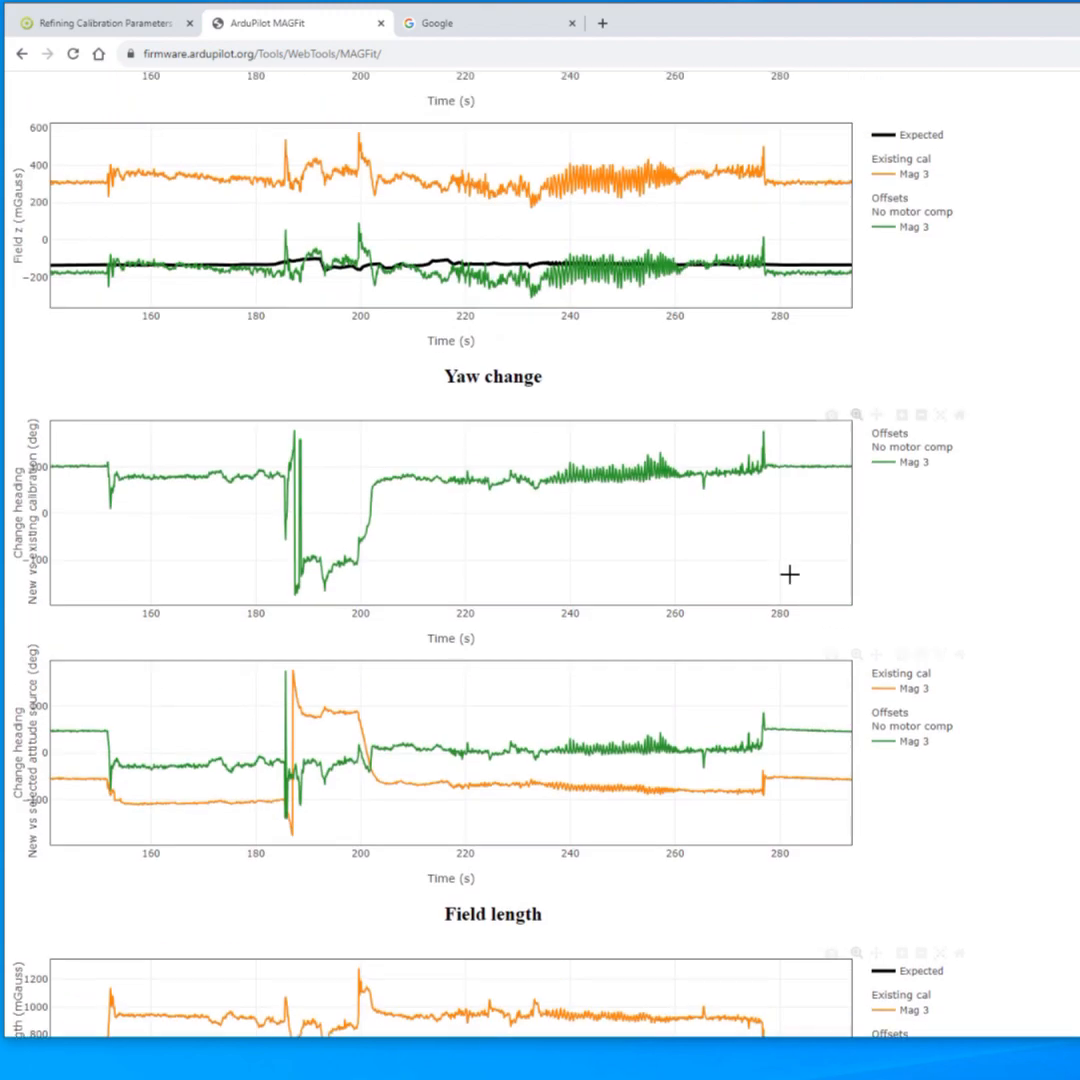
scroll(789, 574, up, 10)
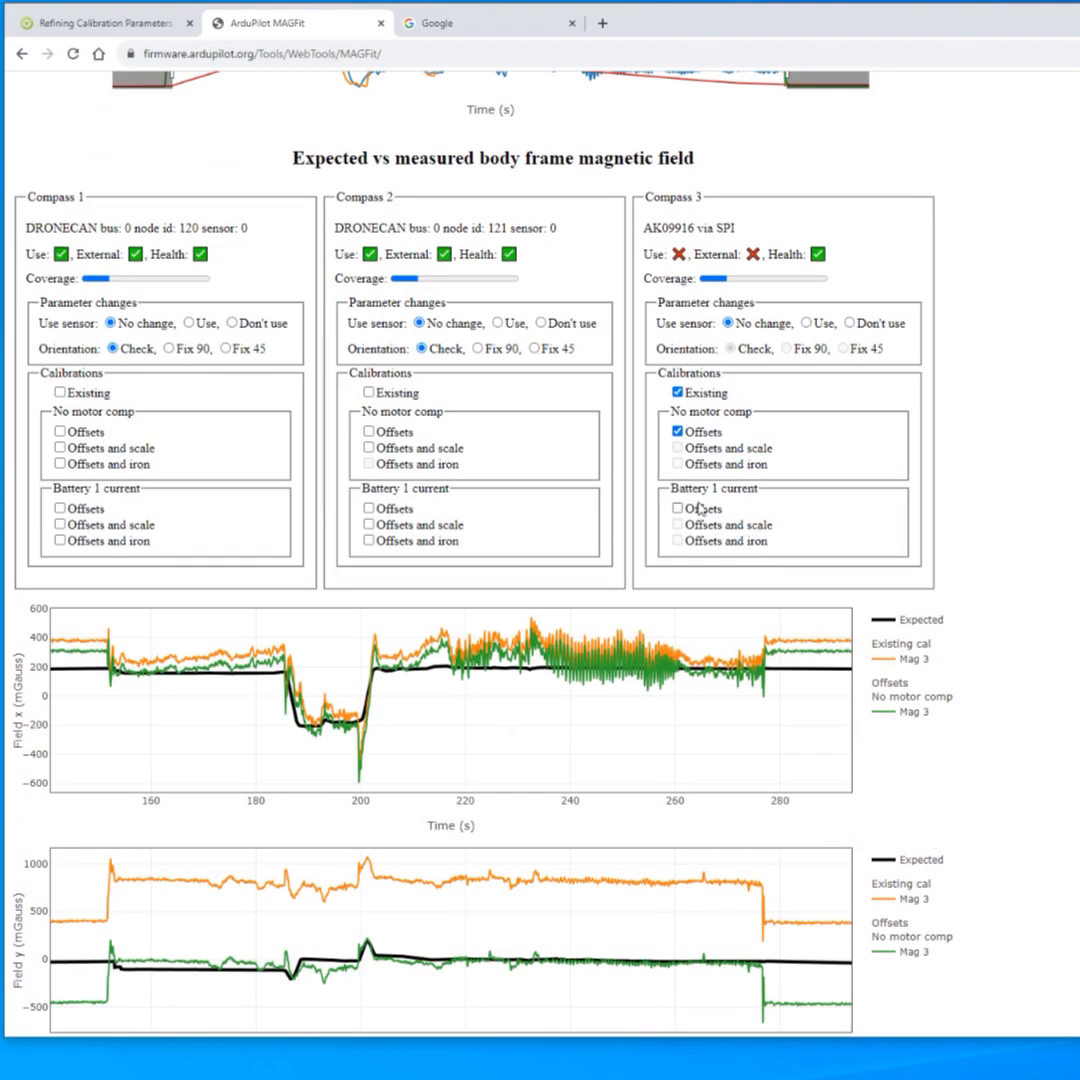
click(677, 509)
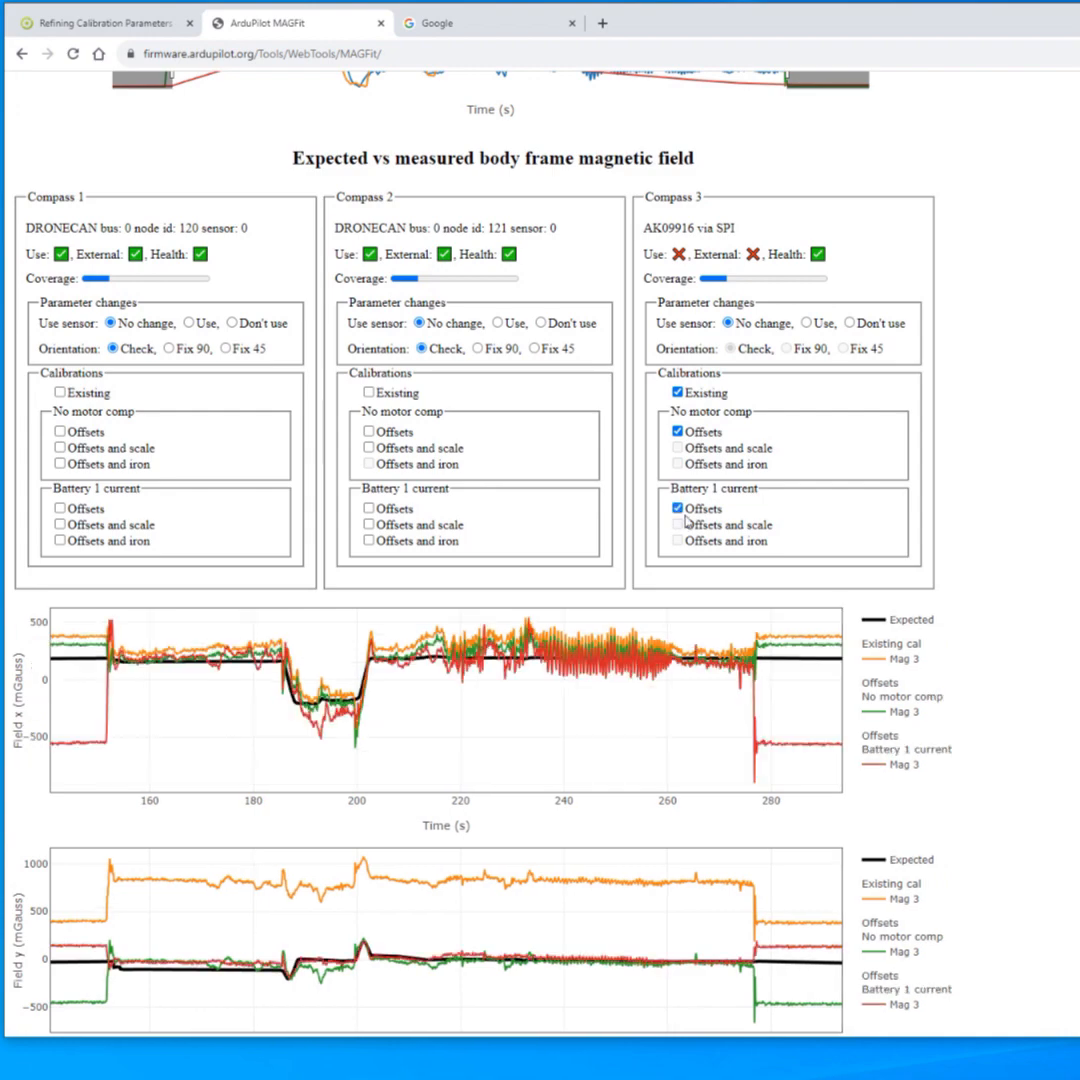
Compare Compass 3's Existing, no-motor-comp Offsets and Battery 1 current Offsets calibrations in the field length, fit error and mean field error plots
scroll(781, 515, down, 15)
scroll(781, 517, down, 6)
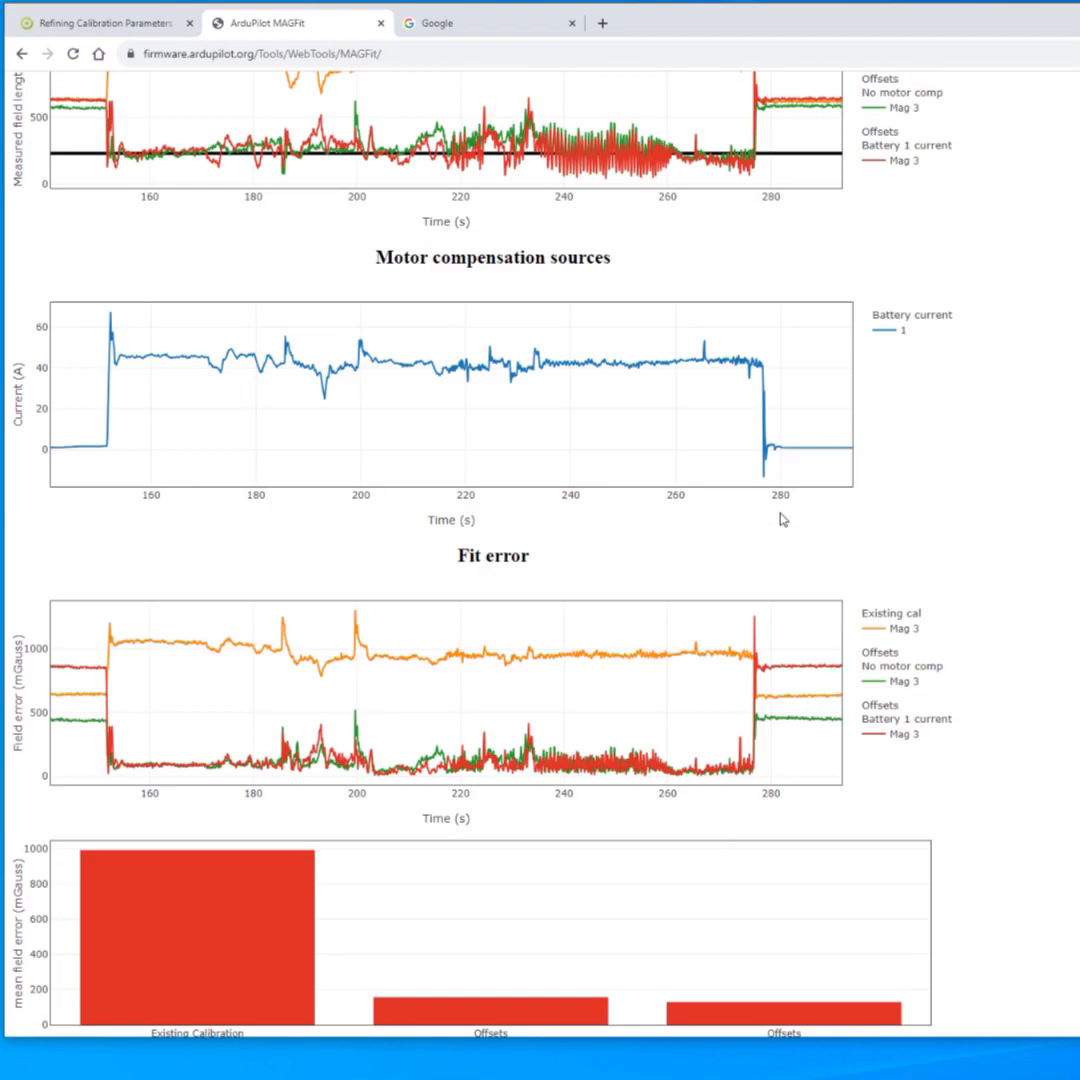
scroll(491, 706, up, 1)
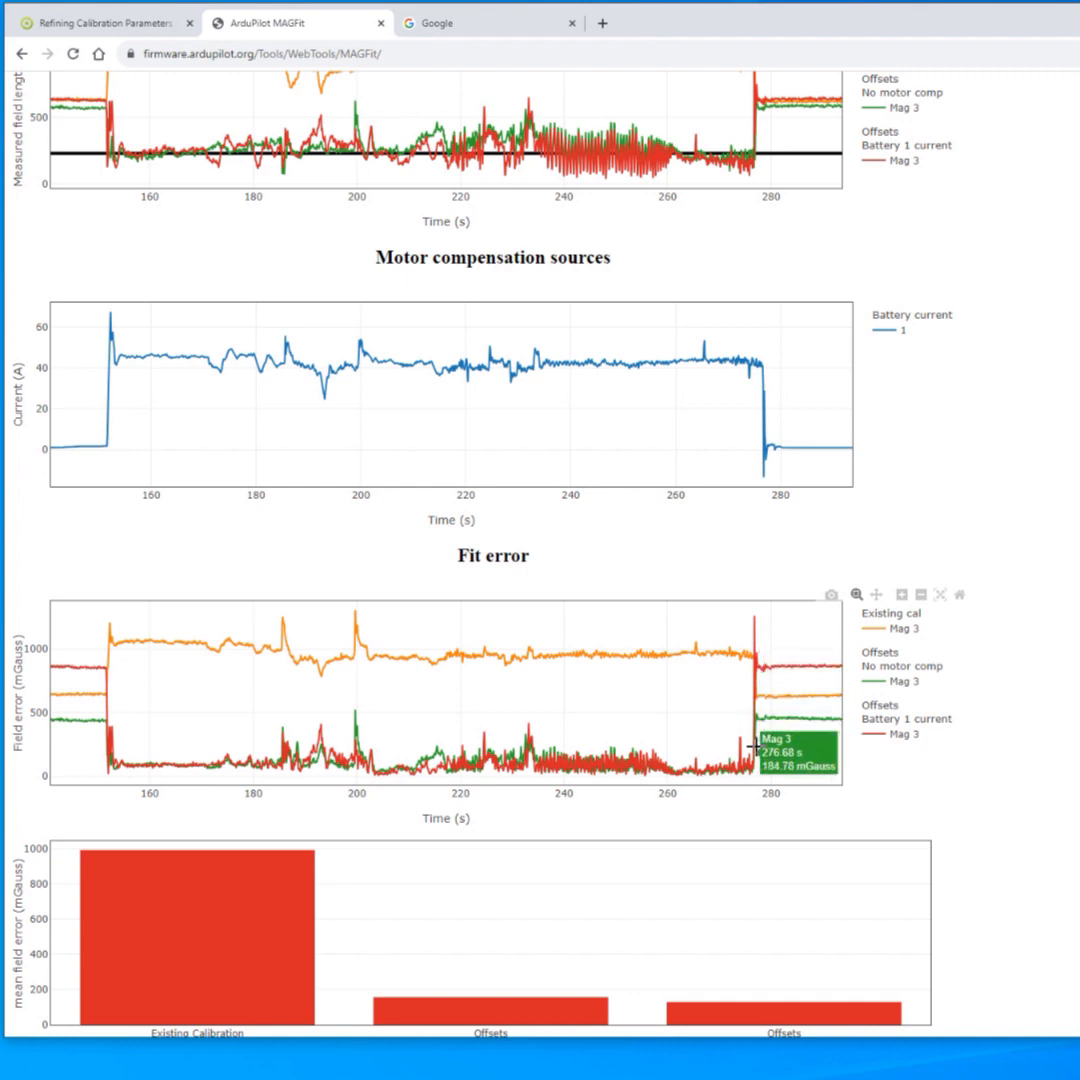
scroll(753, 745, down, 1)
scroll(755, 728, up, 2)
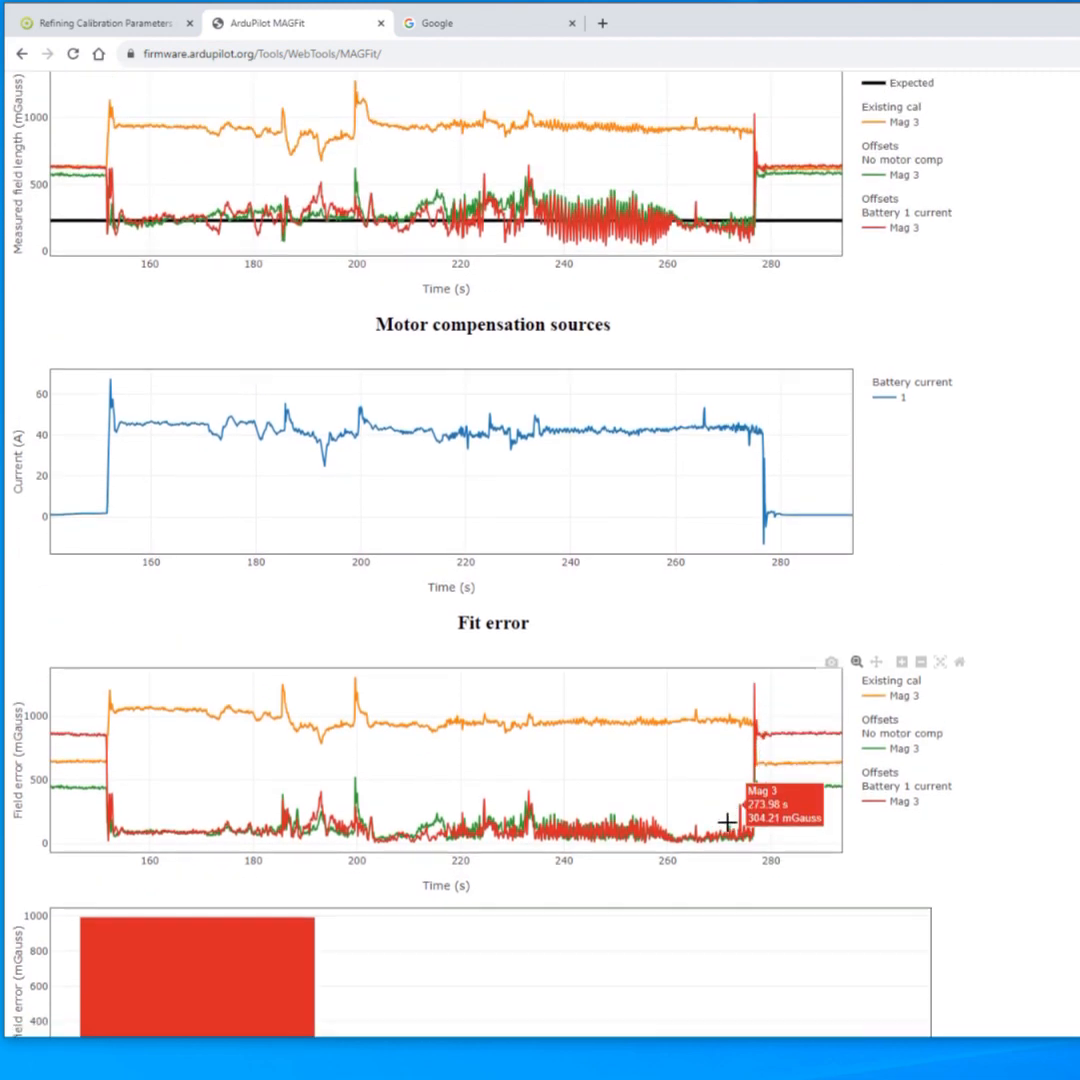
scroll(727, 822, down, 2)
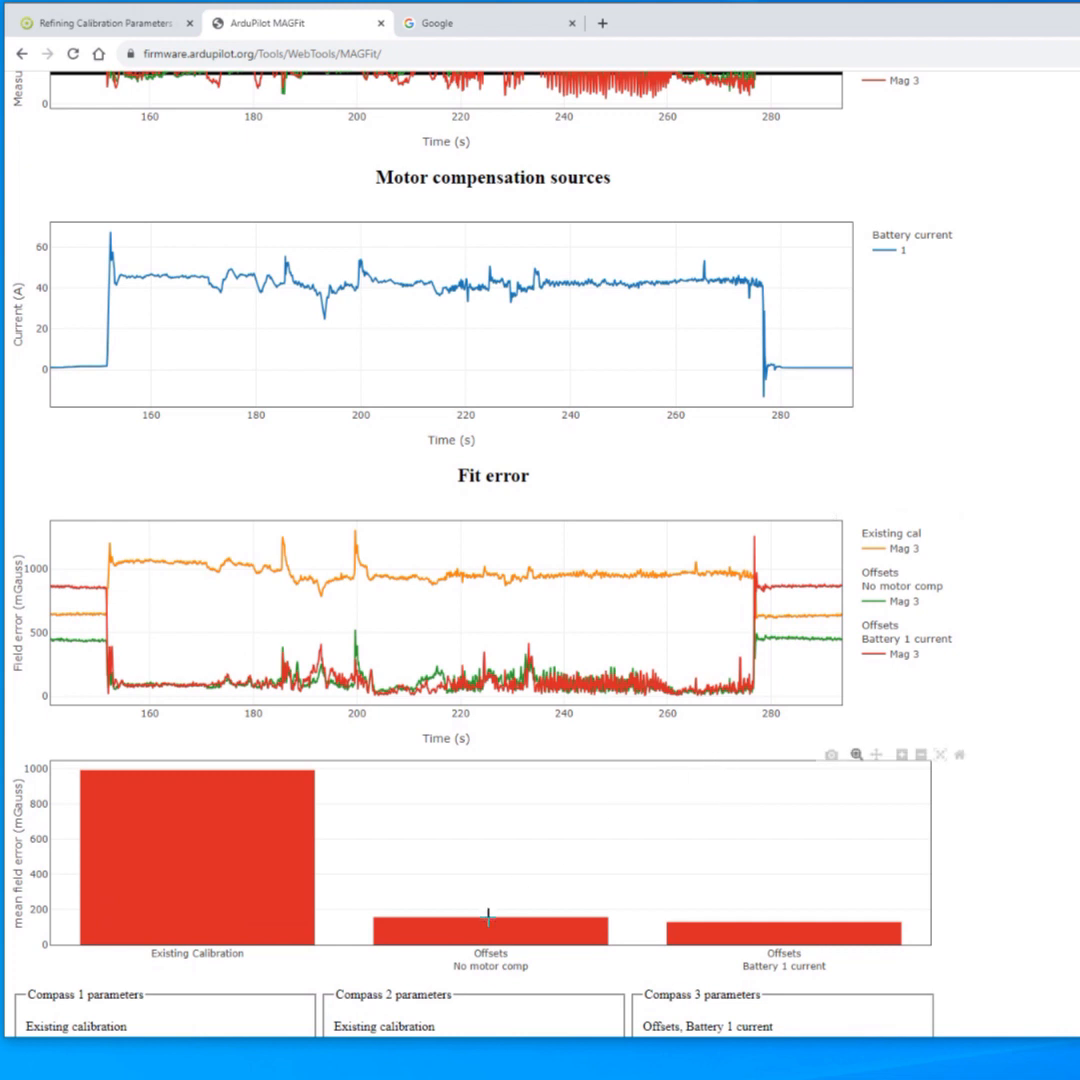
mouse_move(488, 918)
mouse_move(697, 916)
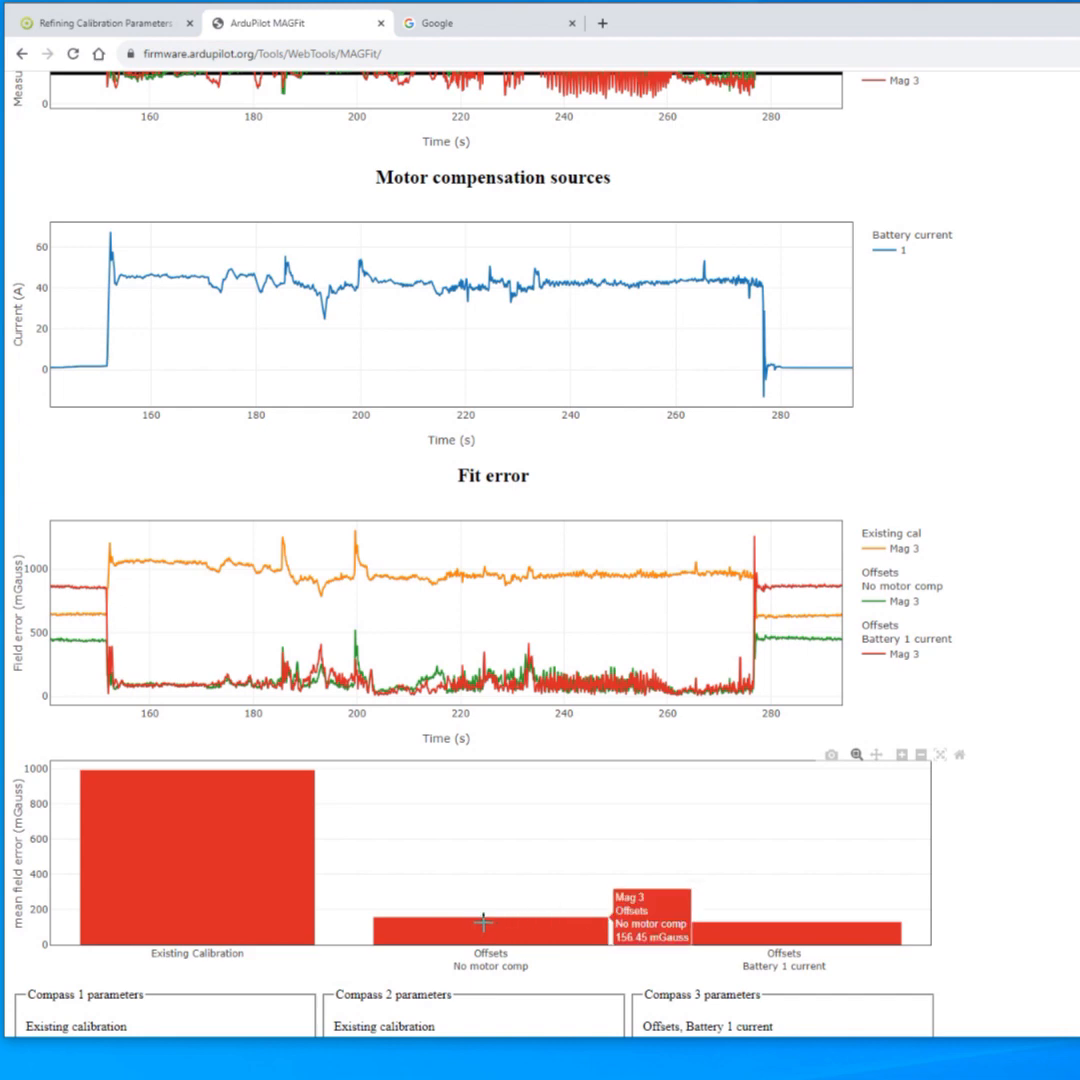
Hide Compass 3's Existing, no-motor-comp Offsets and Battery 1 current Offsets calibrations
scroll(521, 680, up, 3)
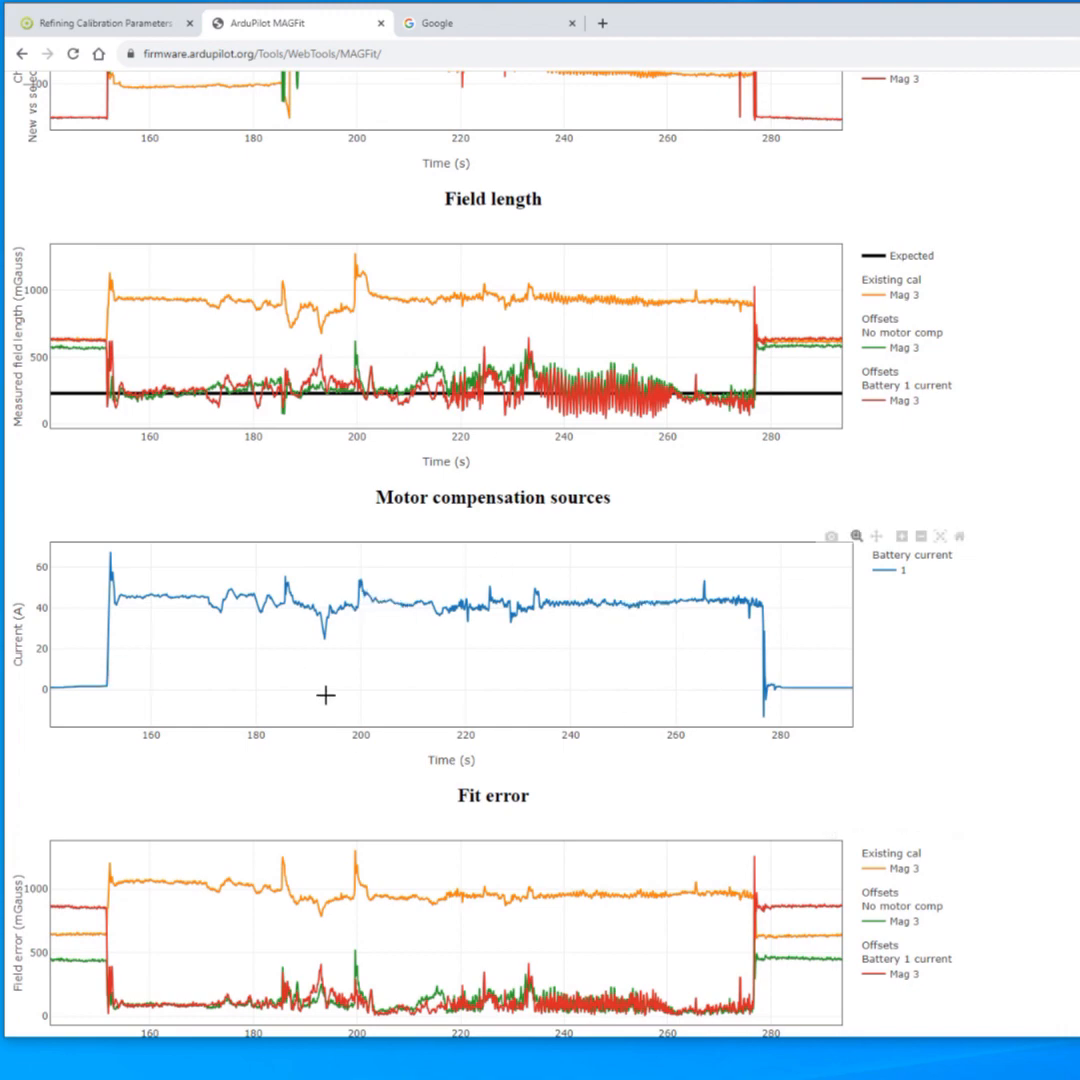
scroll(503, 705, up, 2)
scroll(617, 728, up, 15)
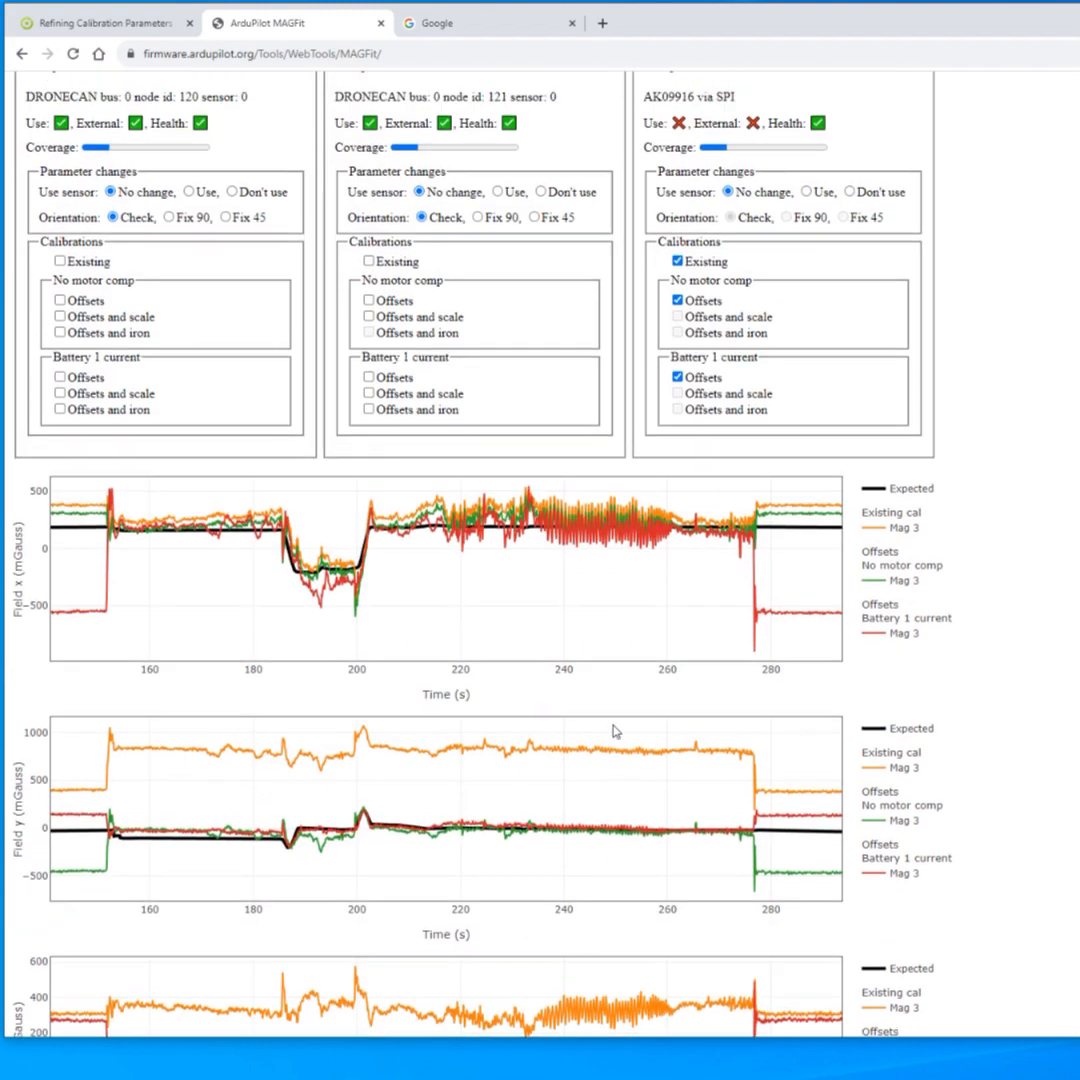
click(678, 632)
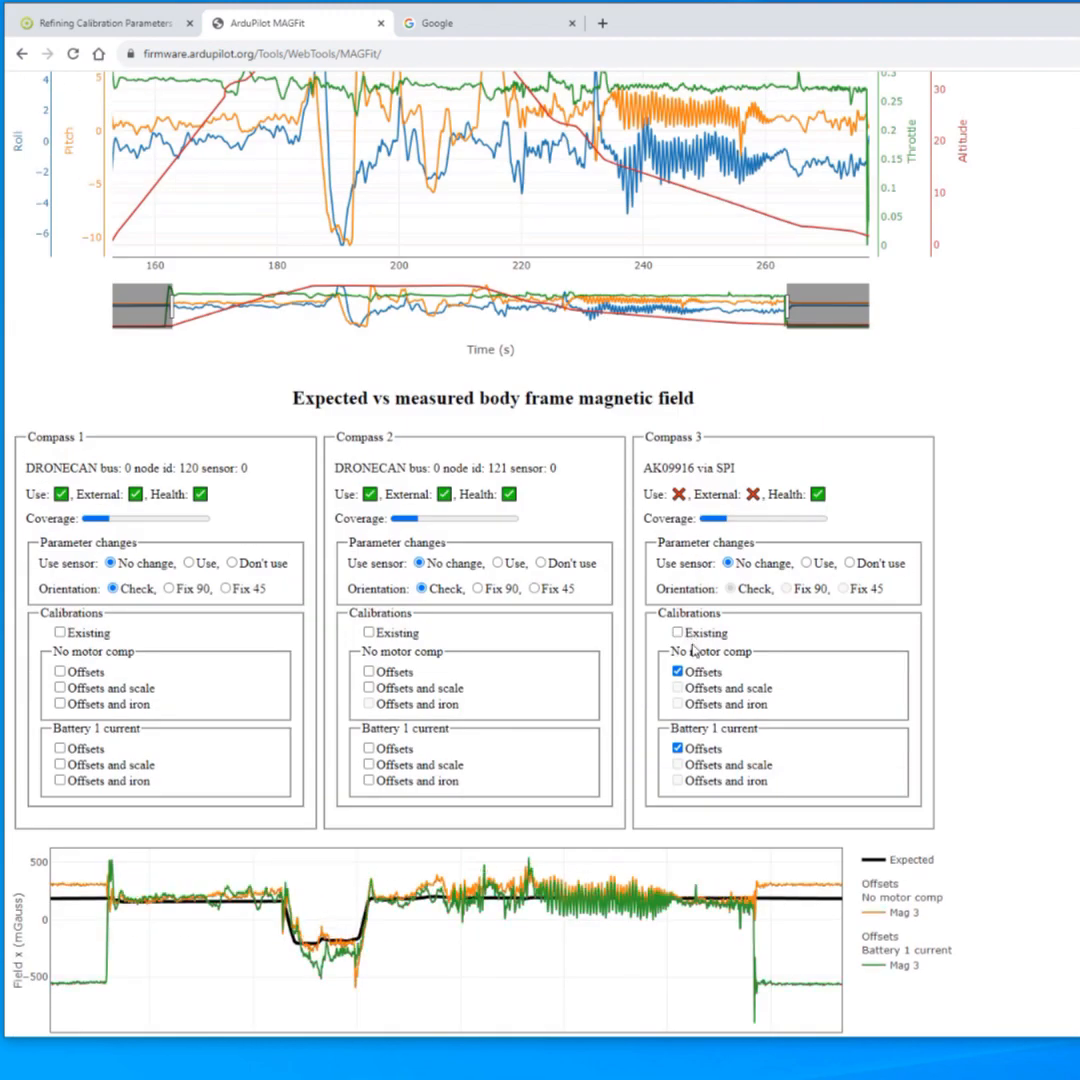
click(677, 671)
click(677, 748)
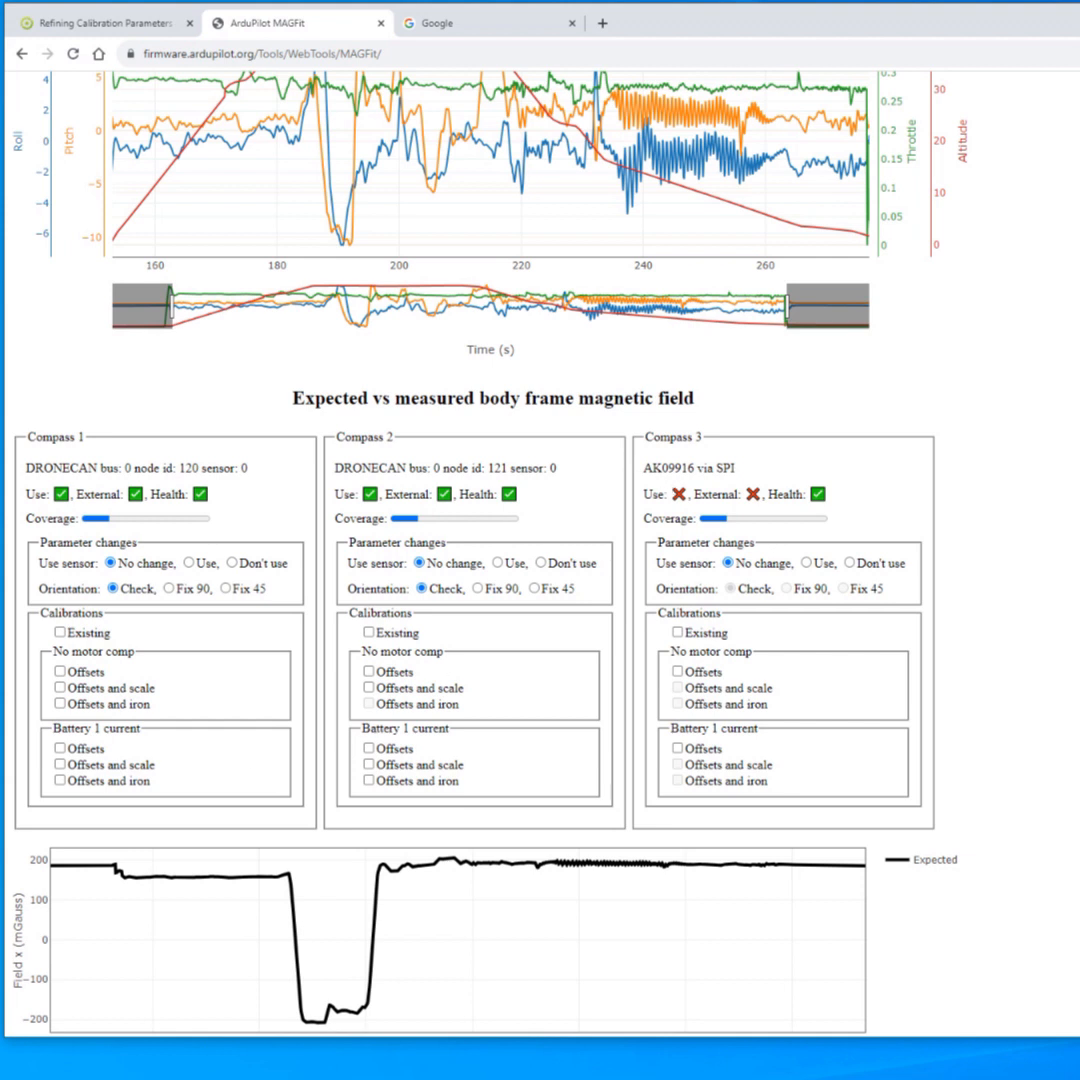
Select the no-motor-comp Offsets calibration for Compass 1 and Compass 2, and review their plots down to the compass parameters
click(60, 672)
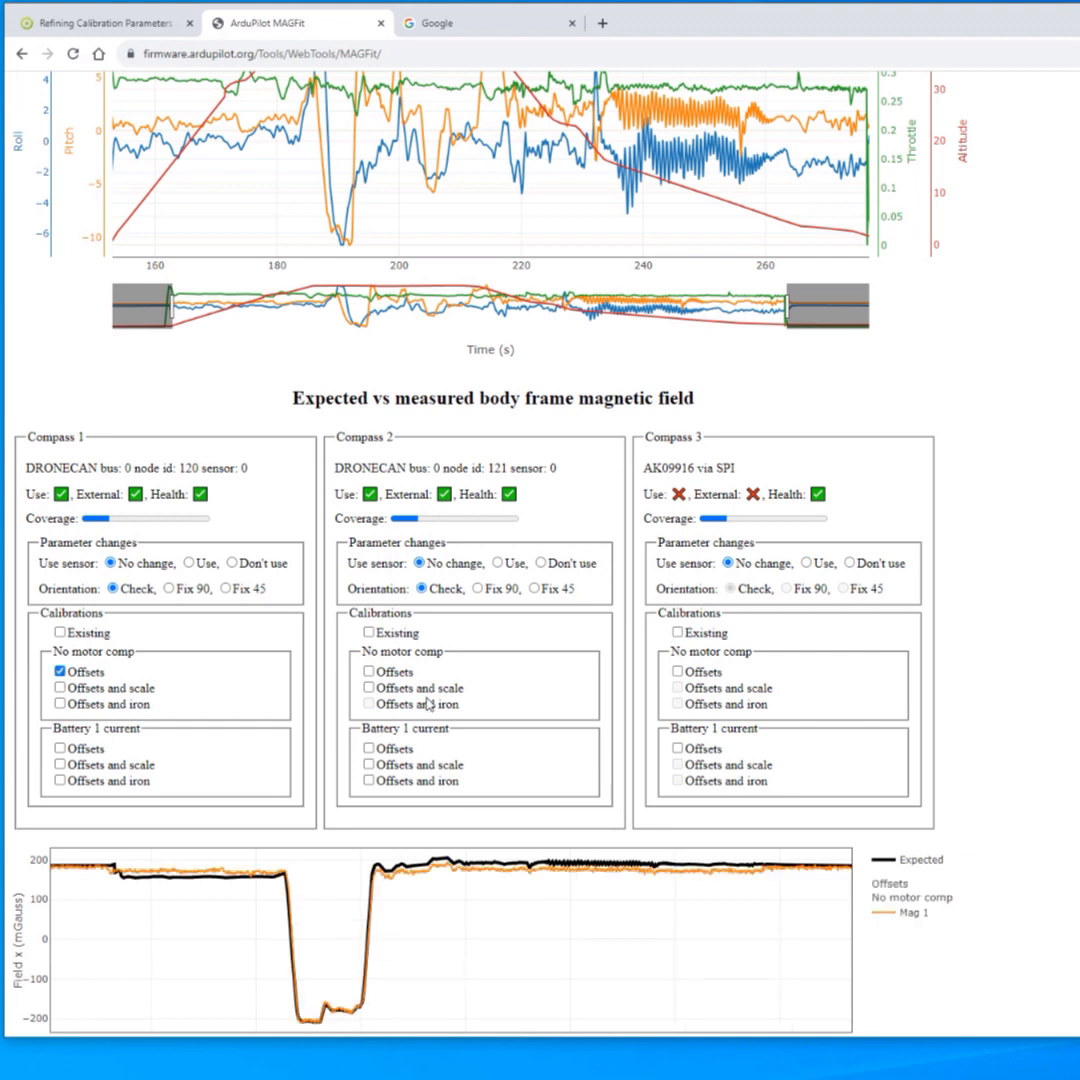
click(369, 672)
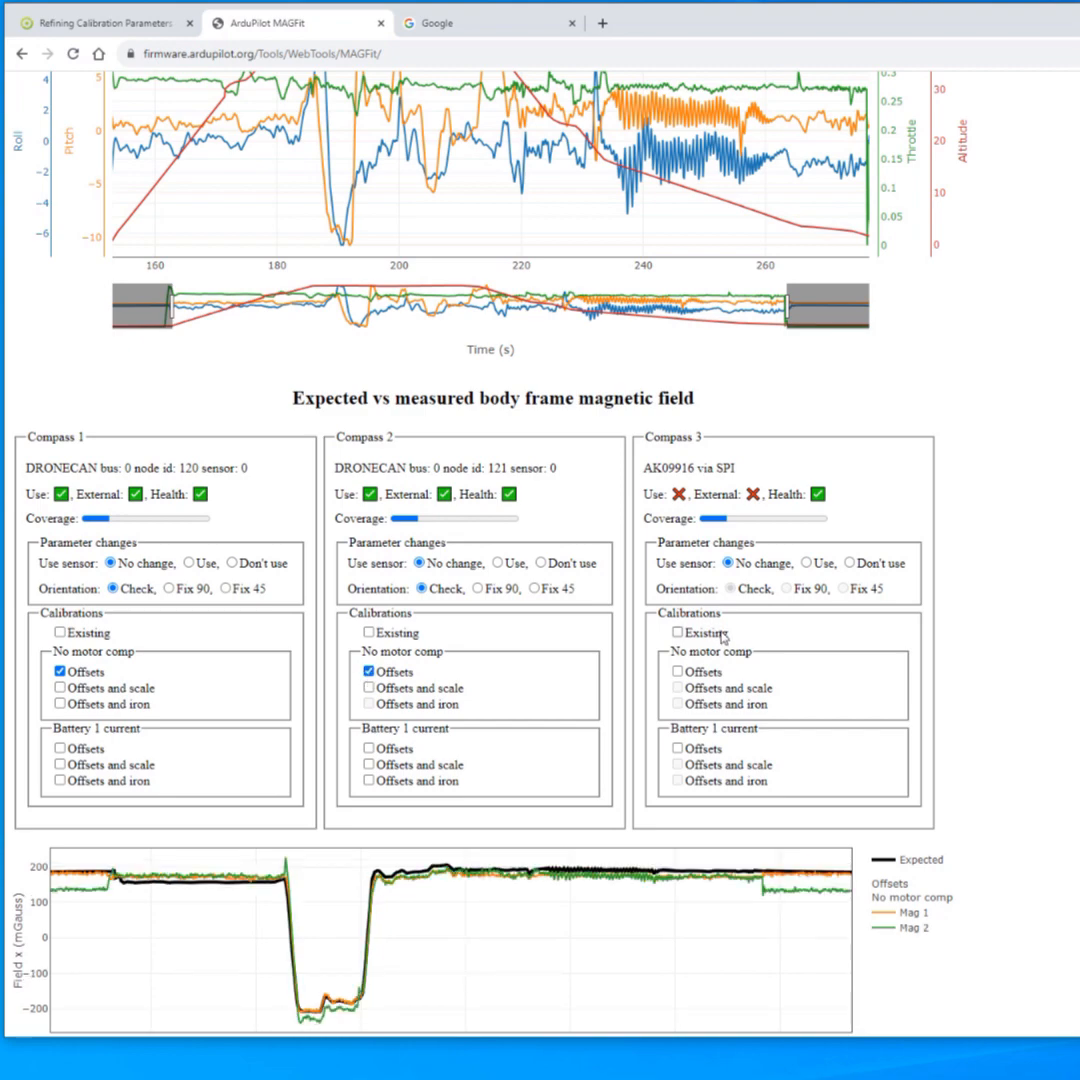
scroll(722, 638, down, 5)
scroll(716, 627, up, 3)
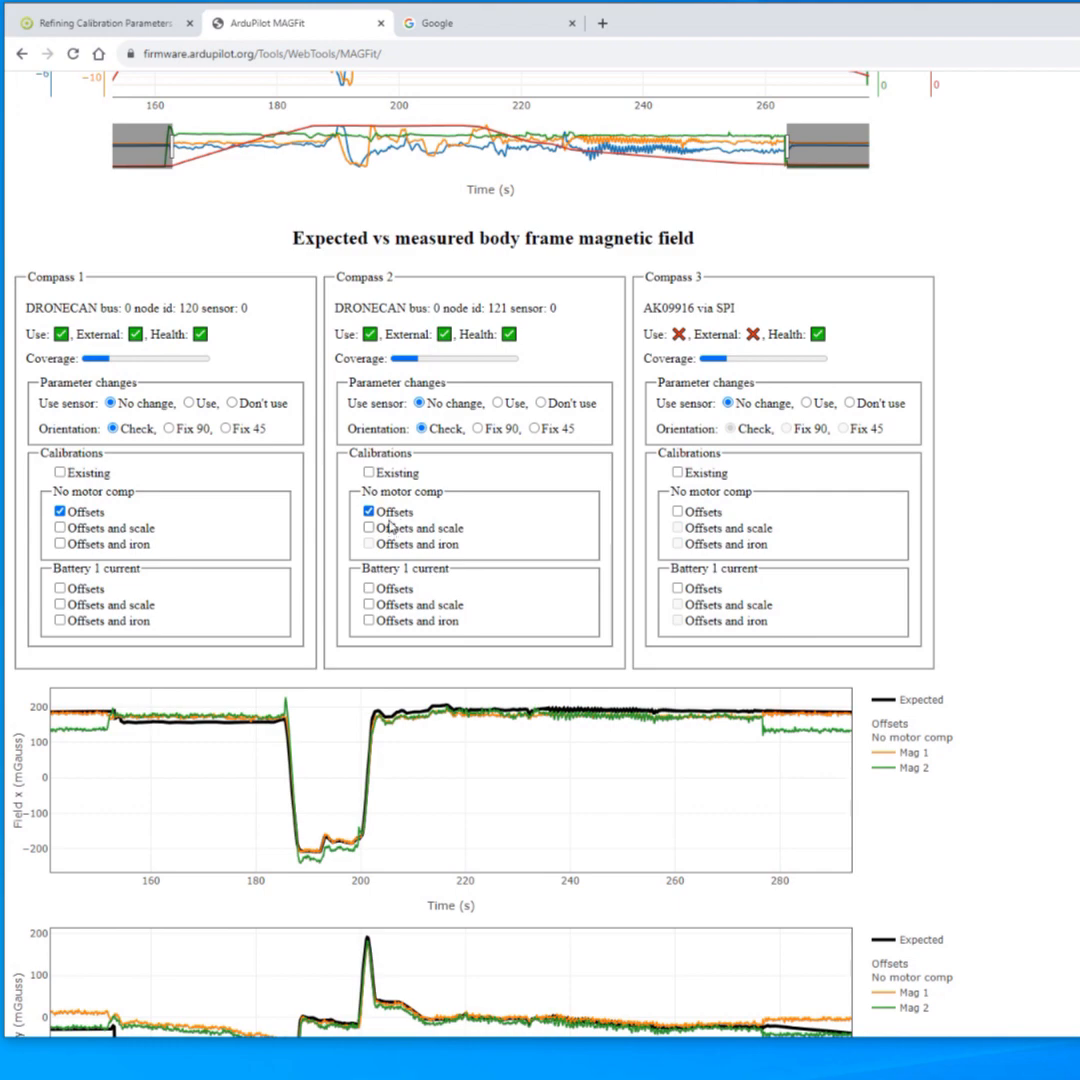
scroll(436, 545, down, 10)
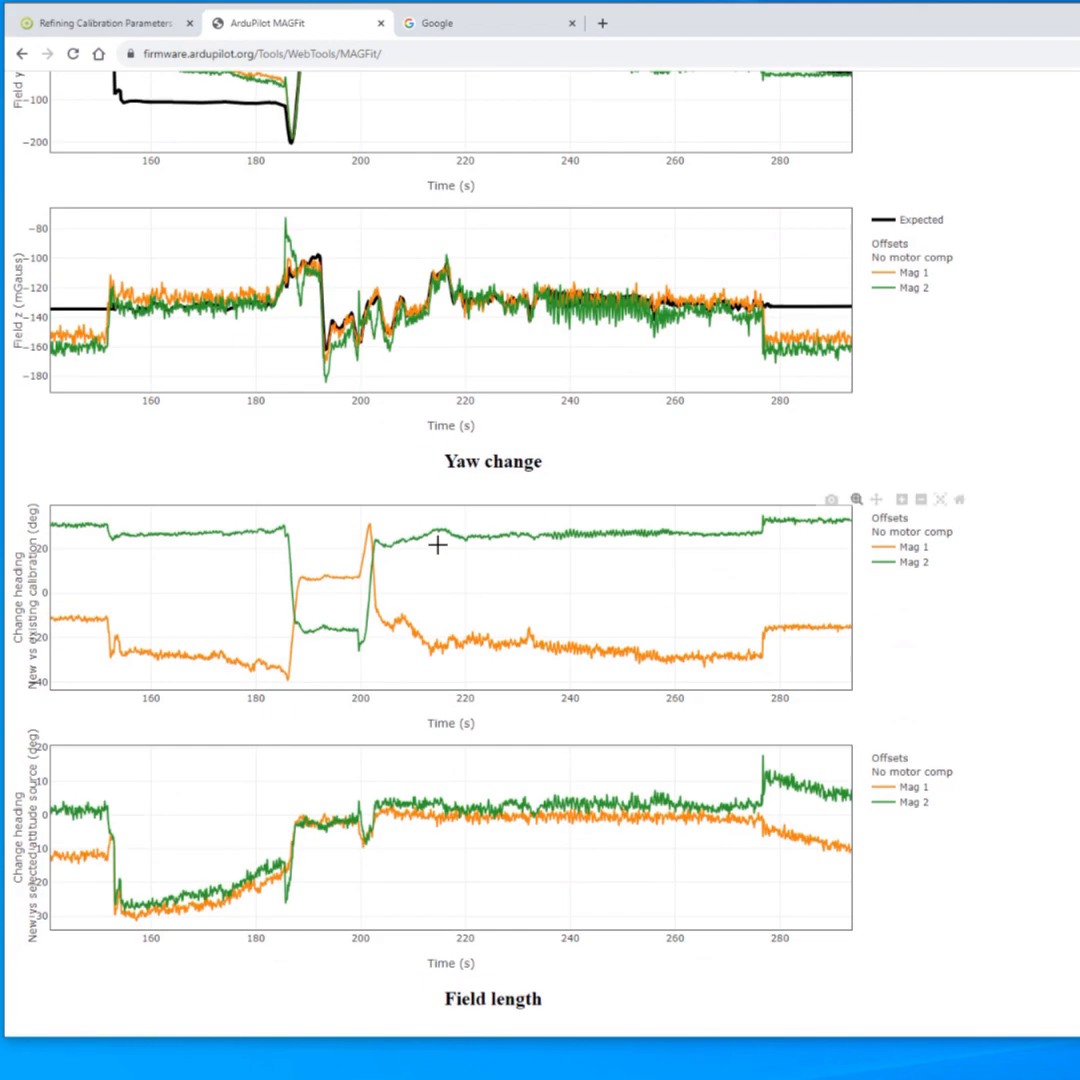
scroll(436, 545, down, 17)
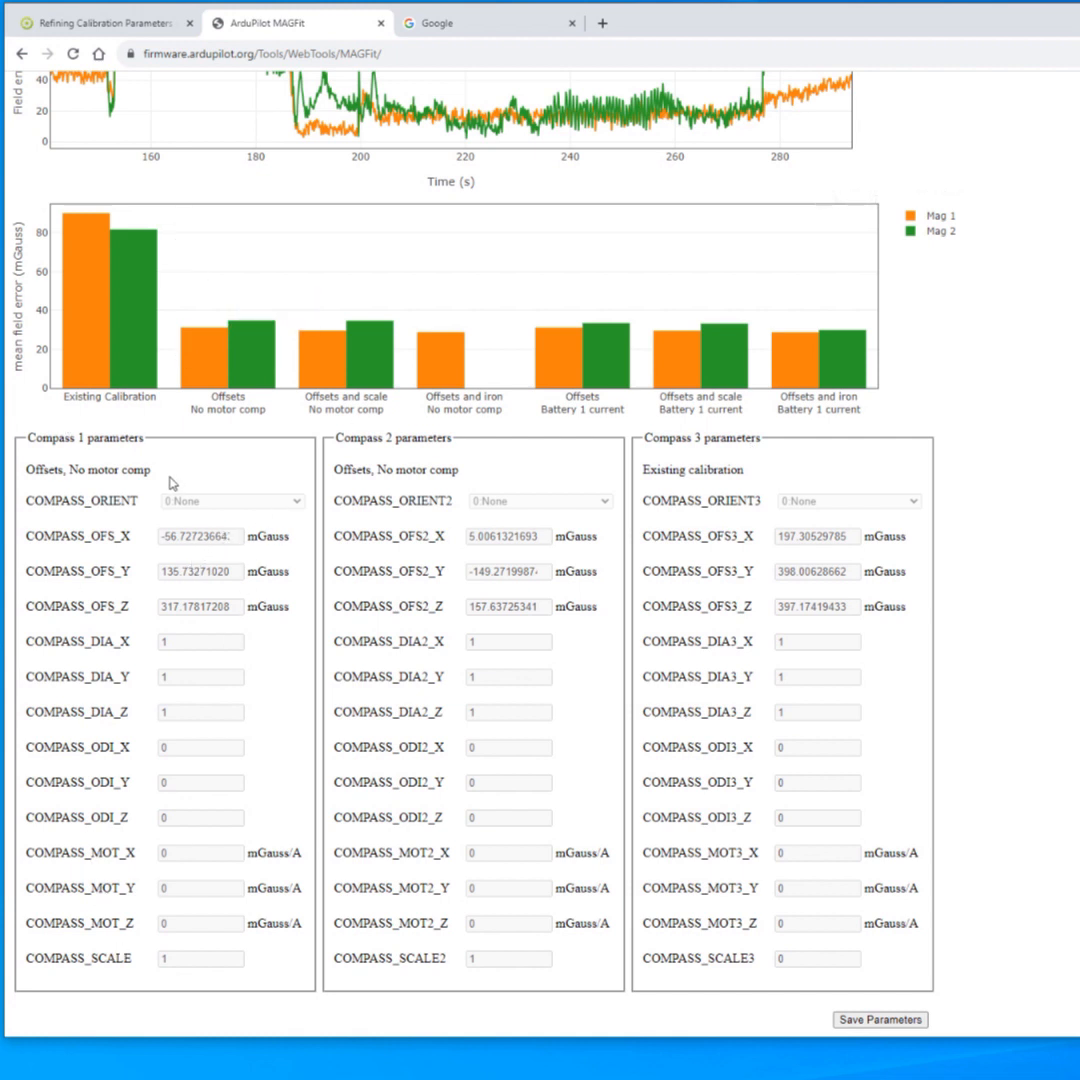
Check which calibration is named above the parameters of Compass 1, Compass 2 and Compass 3
double_click(30, 466)
drag(72, 474, 157, 477)
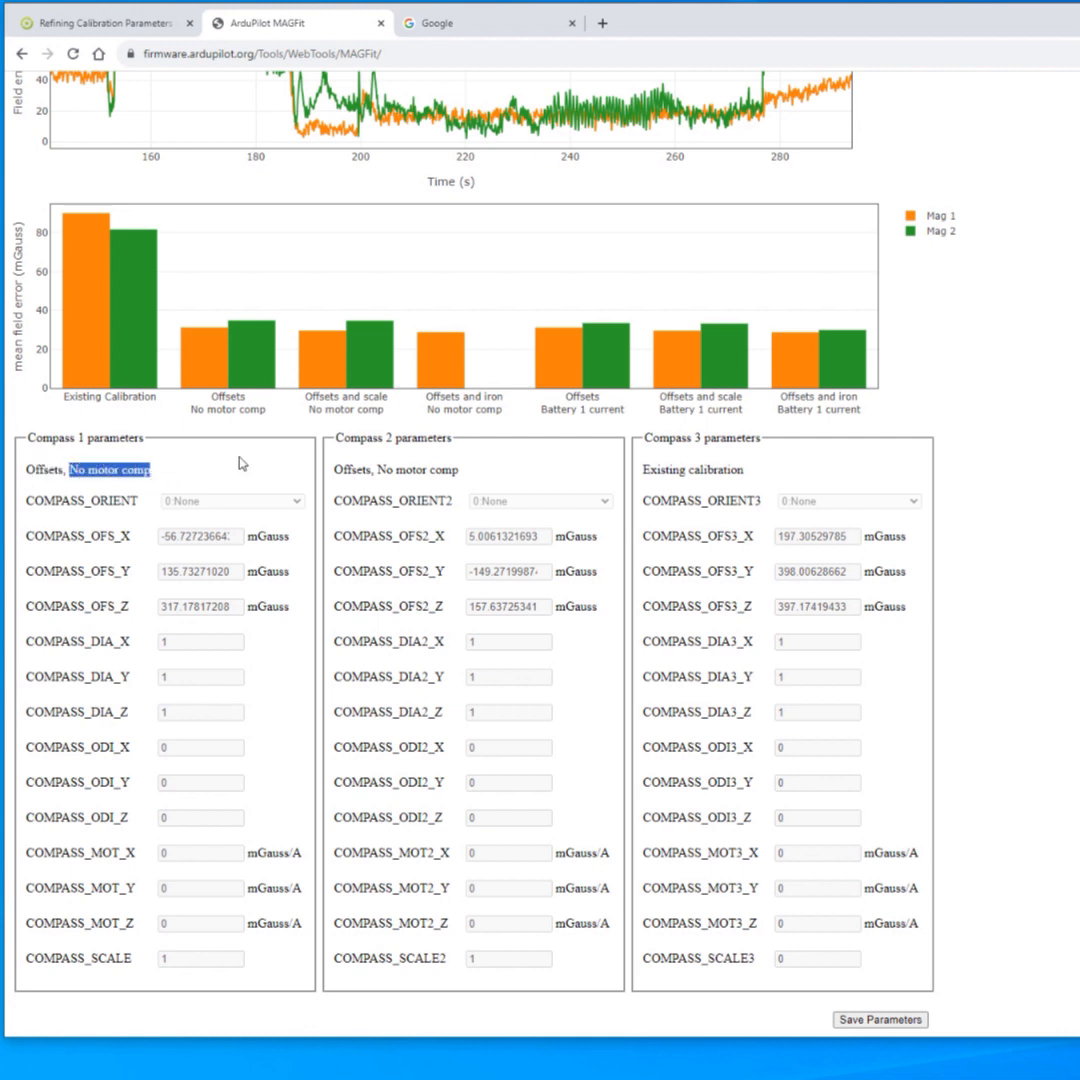
click(483, 474)
triple_click(483, 474)
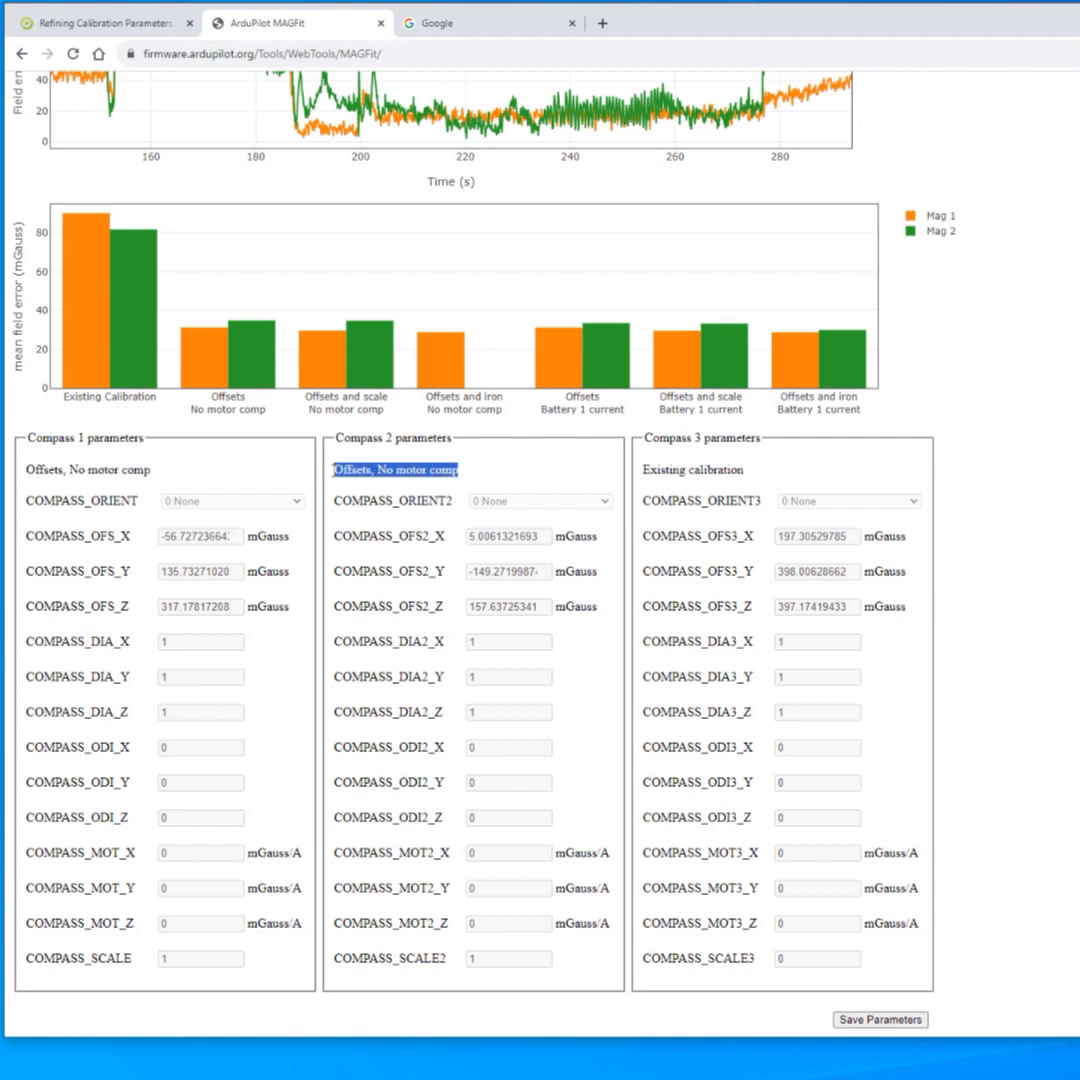
triple_click(722, 470)
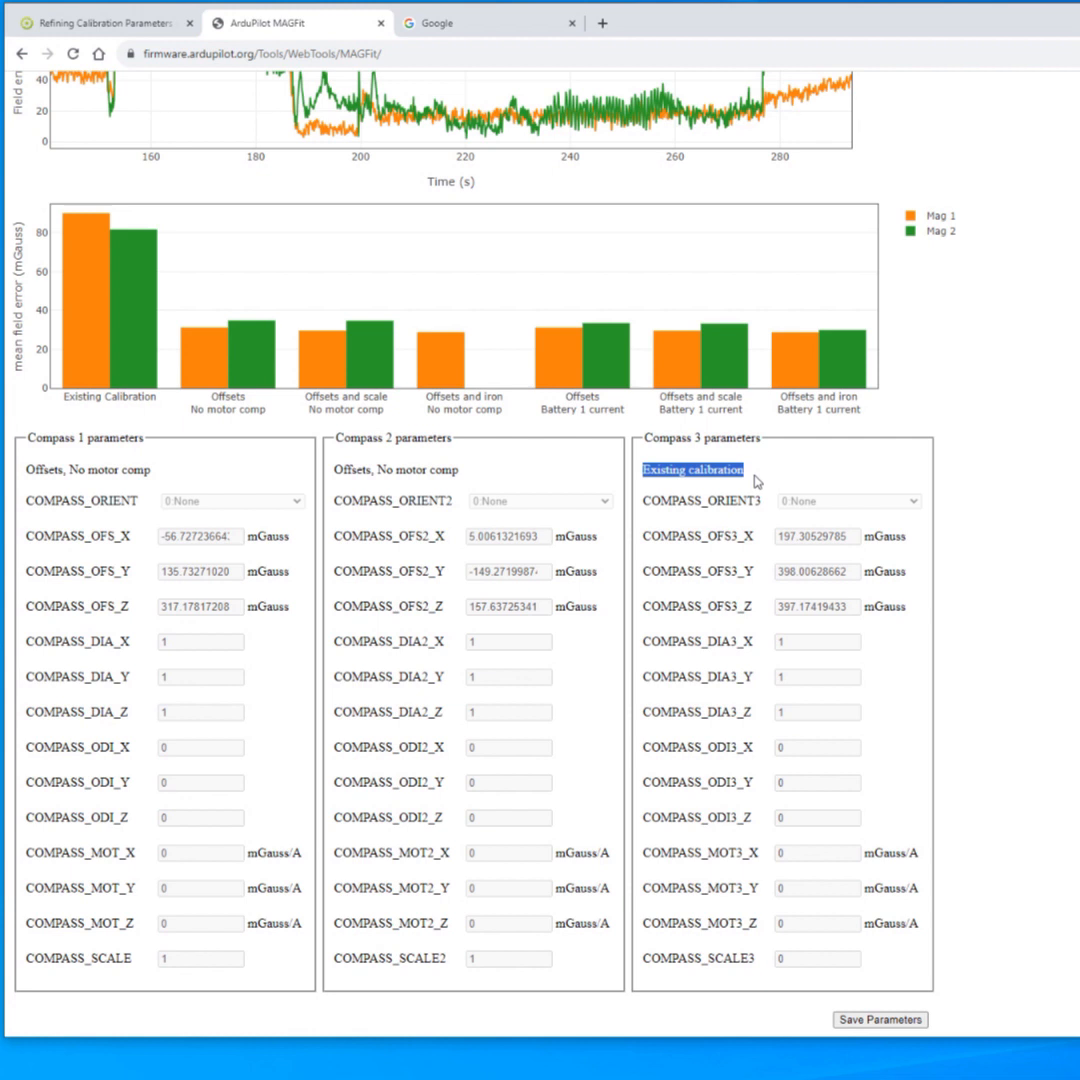
click(1005, 851)
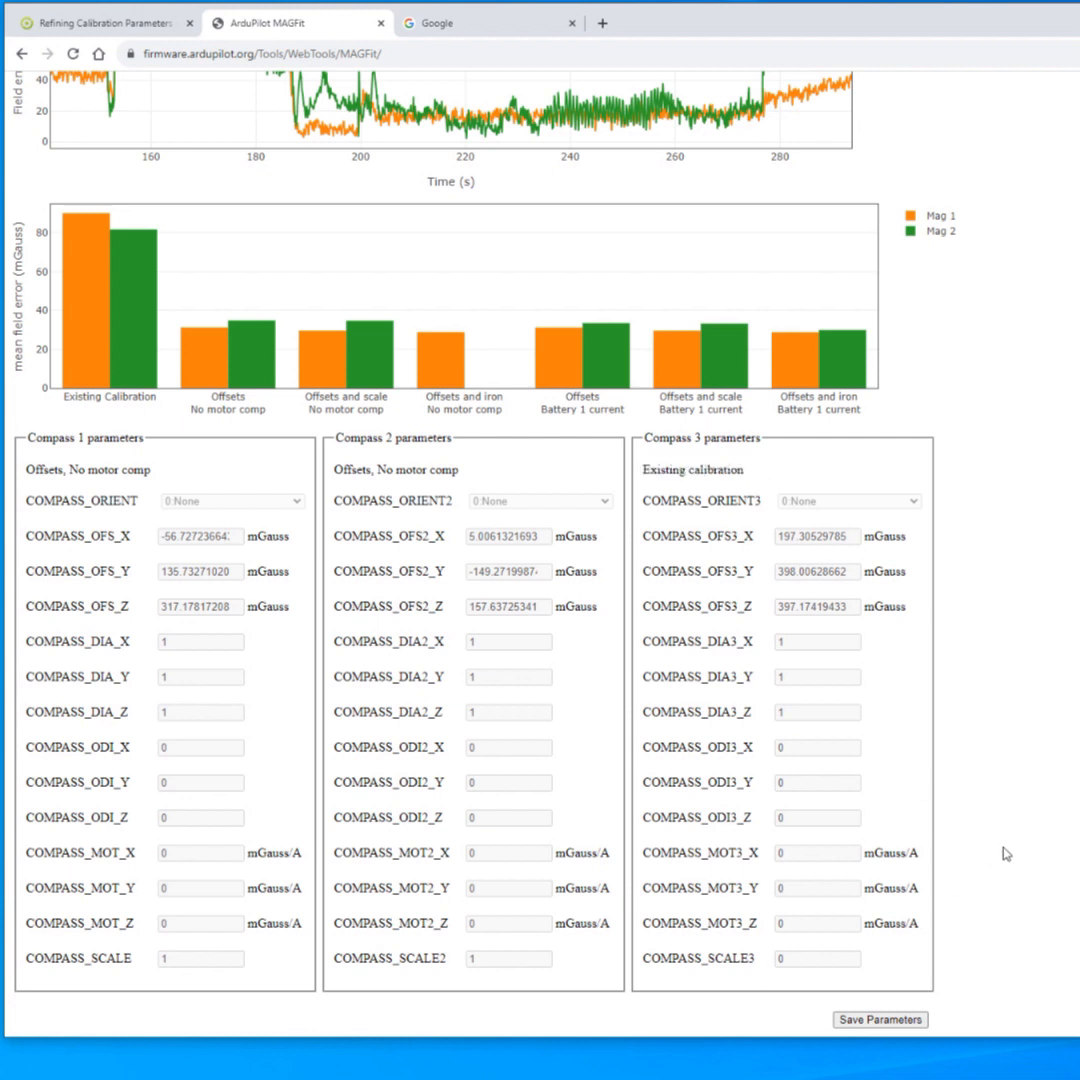
Save the compass parameters to a file and open the saved MAGFit parameter file in Visual Studio Code beside the Compass 1 parameters
click(888, 1020)
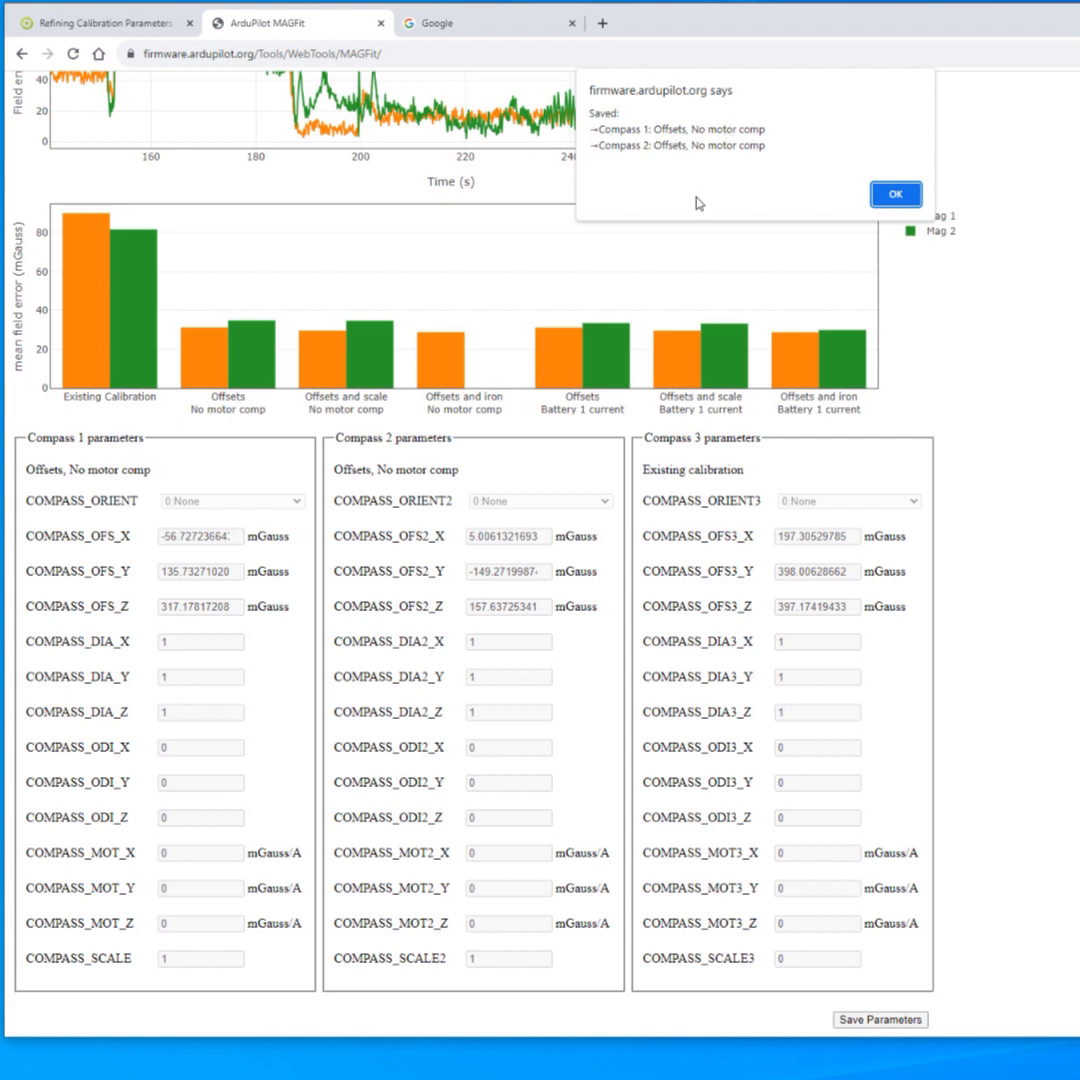
click(872, 194)
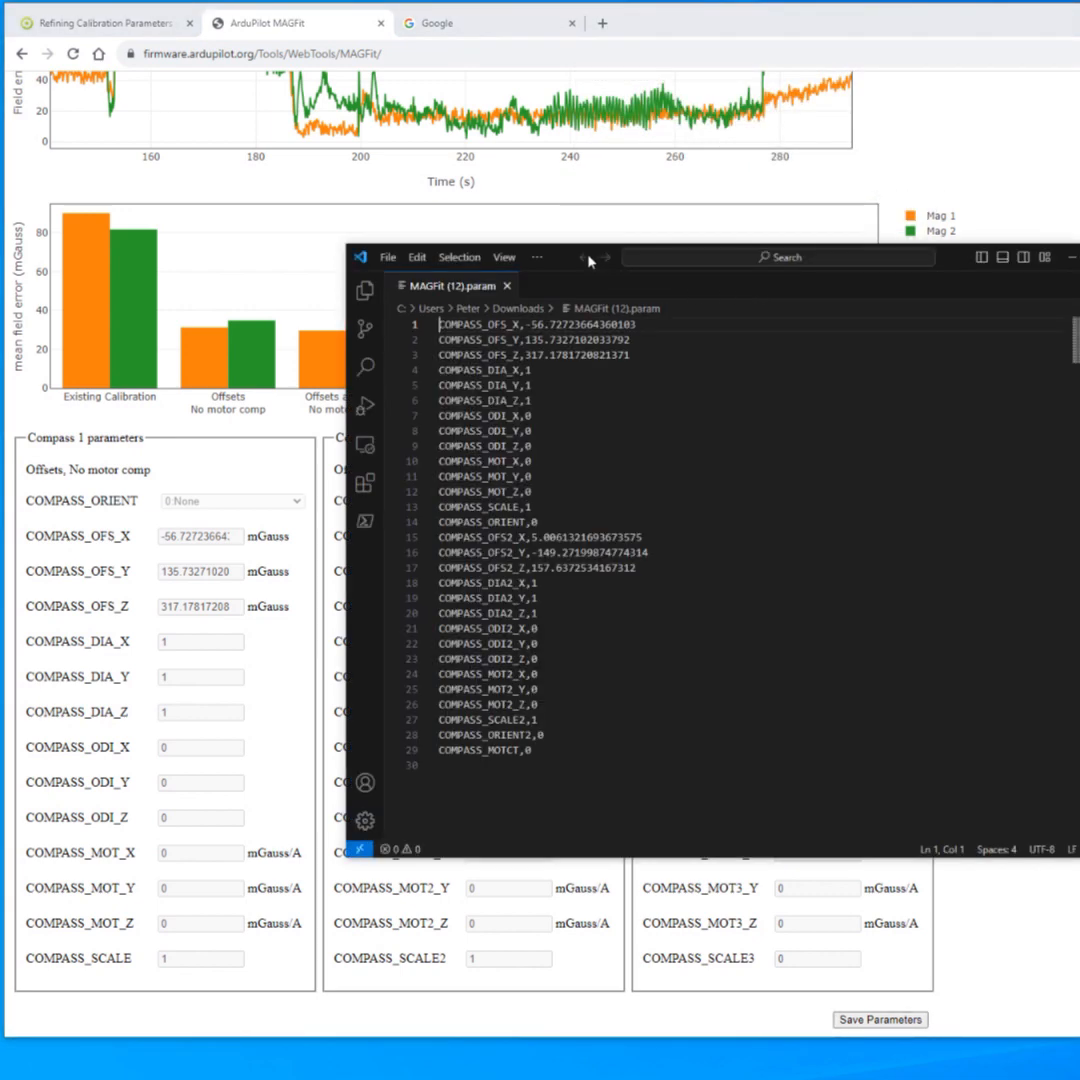
drag(557, 270, 624, 188)
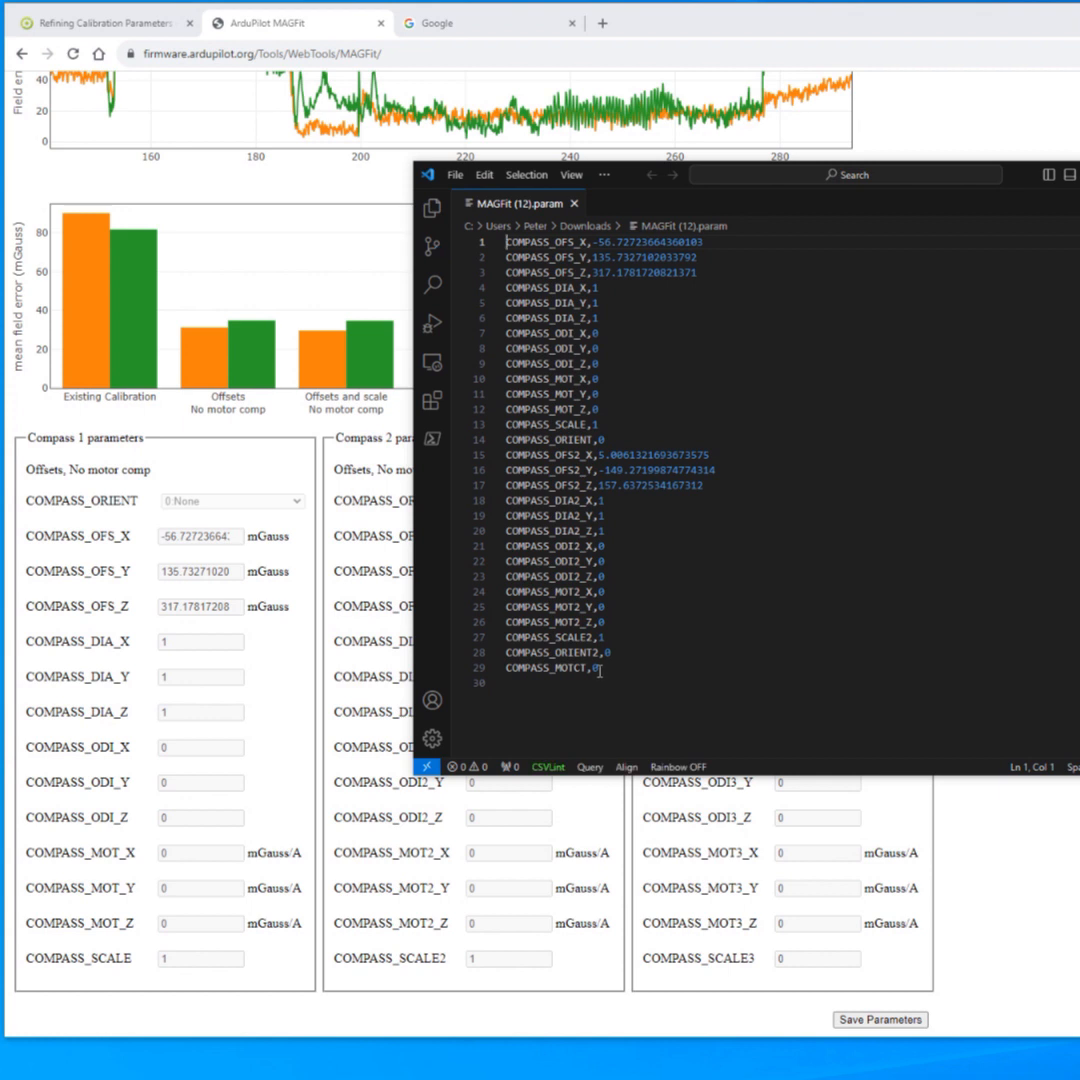
Examine Compass 1's offset, DIA, MOT and scale entries in the saved parameter file
drag(727, 271, 484, 248)
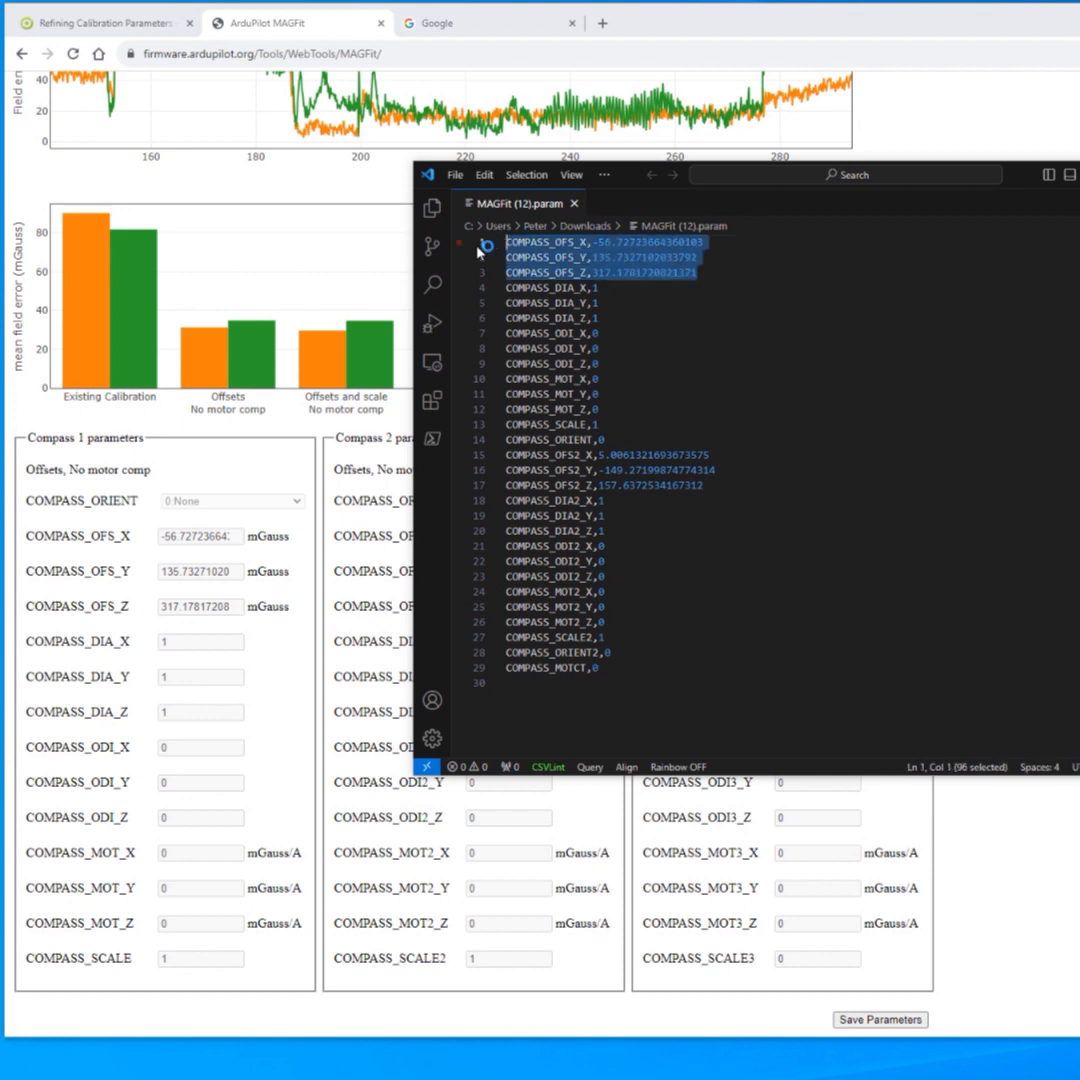
click(600, 317)
drag(597, 318, 490, 287)
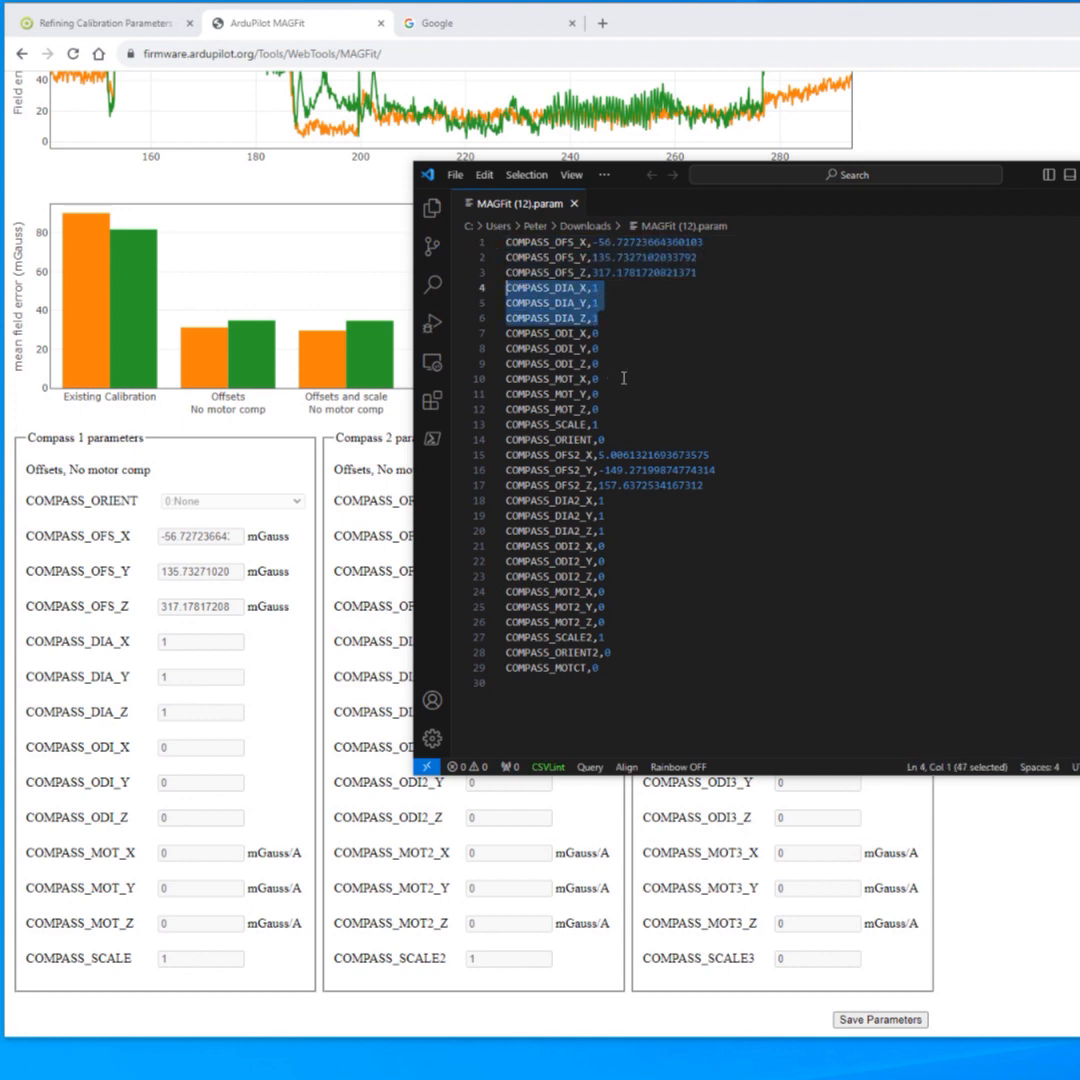
drag(599, 409, 512, 378)
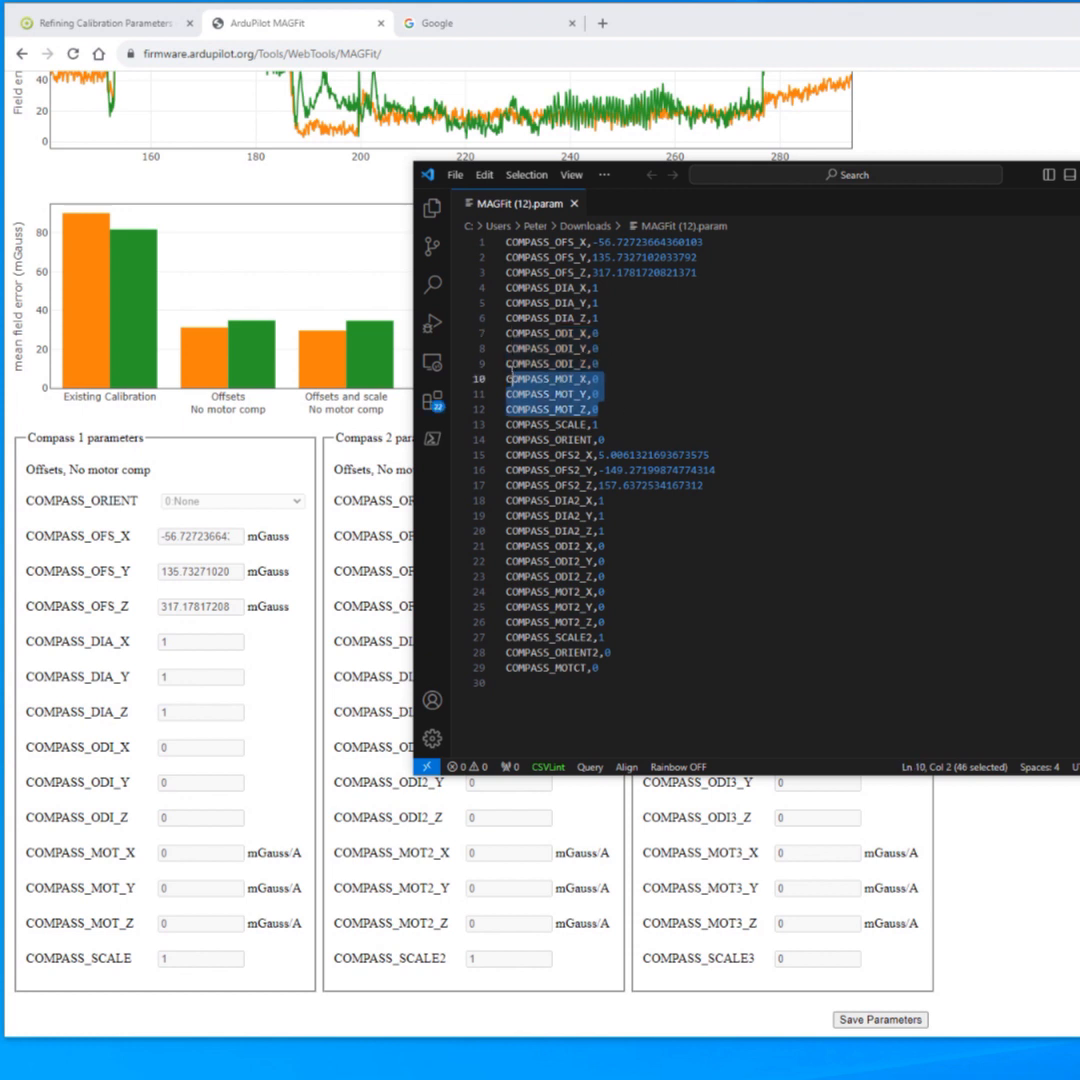
triple_click(560, 426)
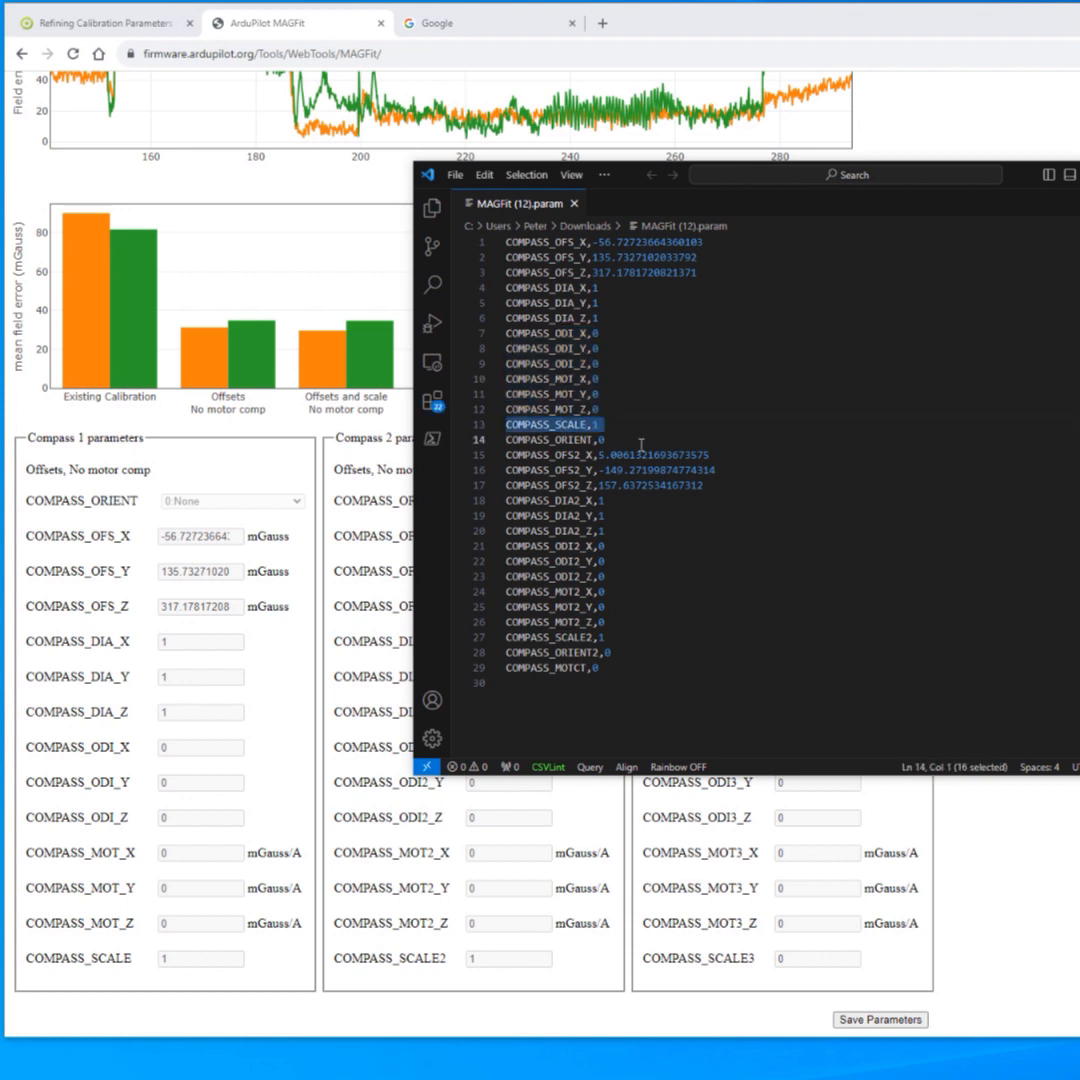
Examine the orientation entries of Compass 1 and Compass 2, the Compass 2 offsets and COMPASS_MOTCT in the saved parameter file
drag(604, 440, 453, 439)
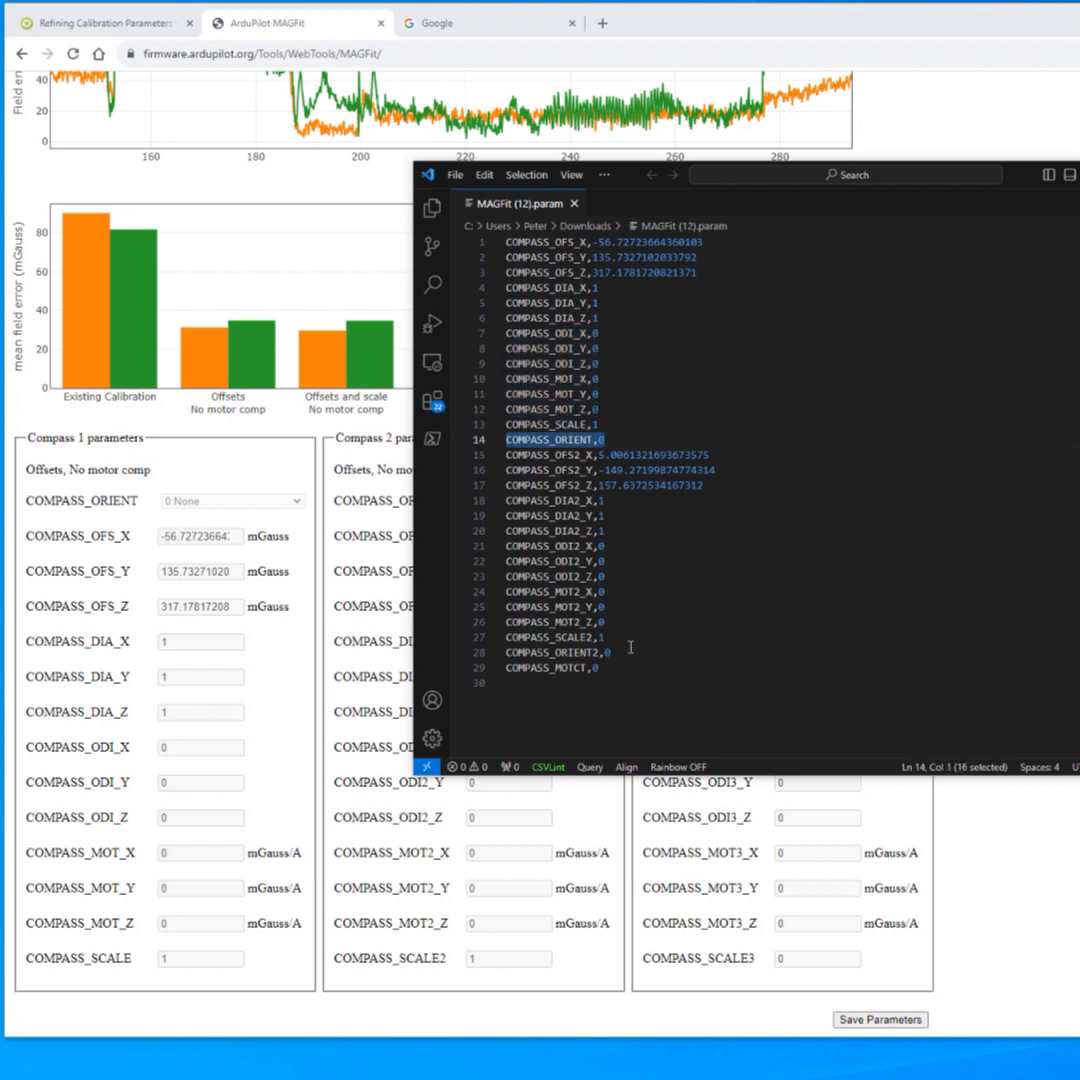
drag(610, 652, 477, 648)
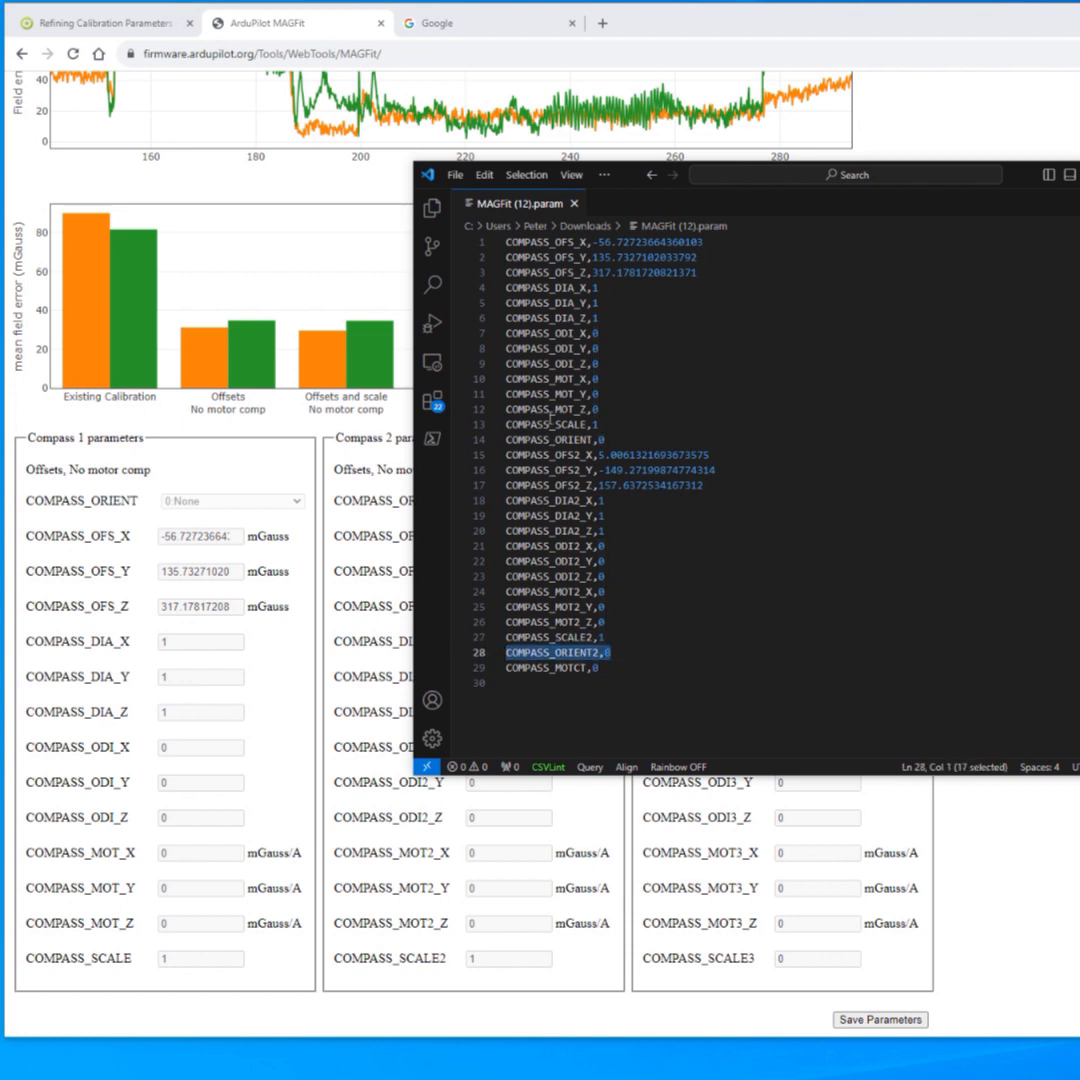
triple_click(563, 439)
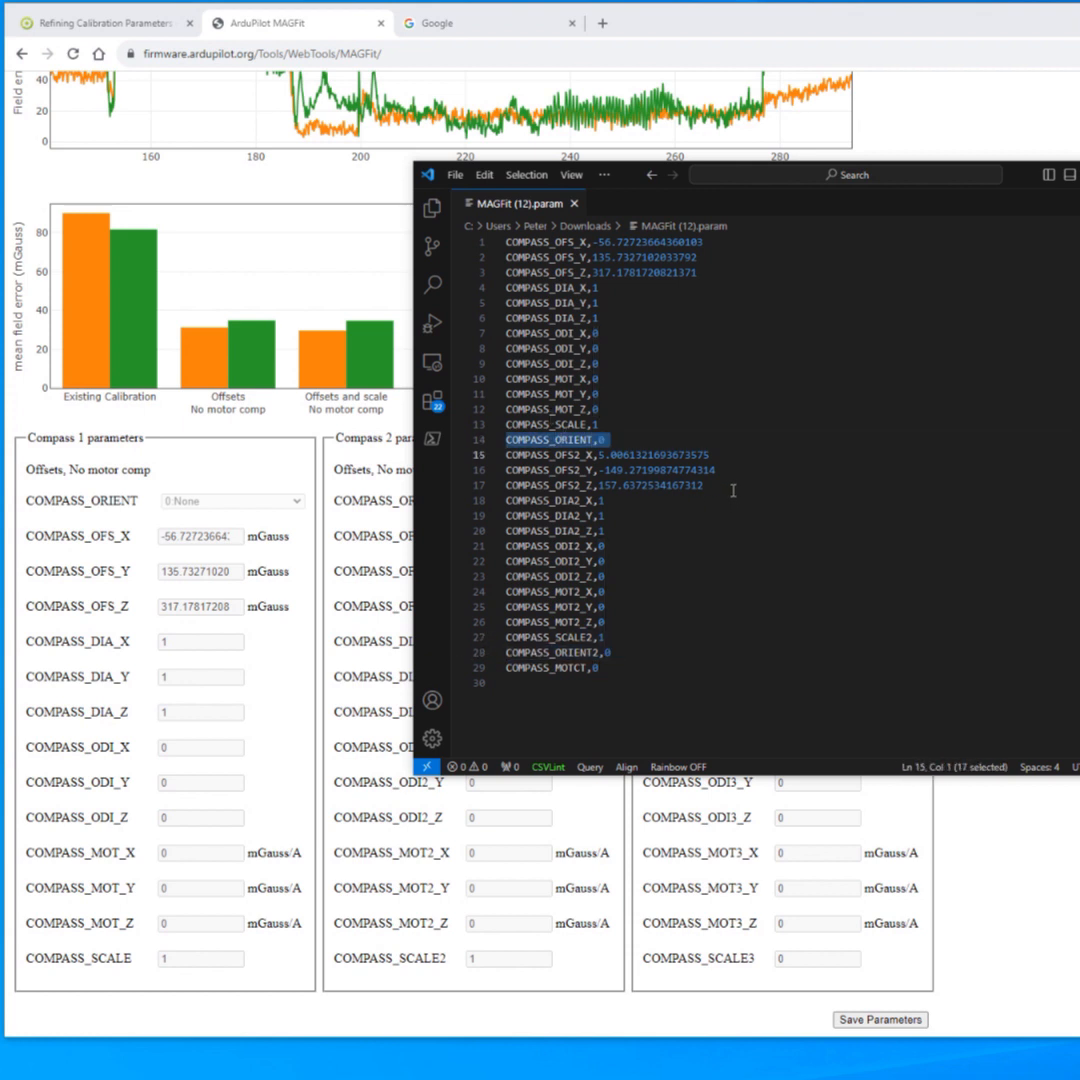
drag(726, 490, 455, 457)
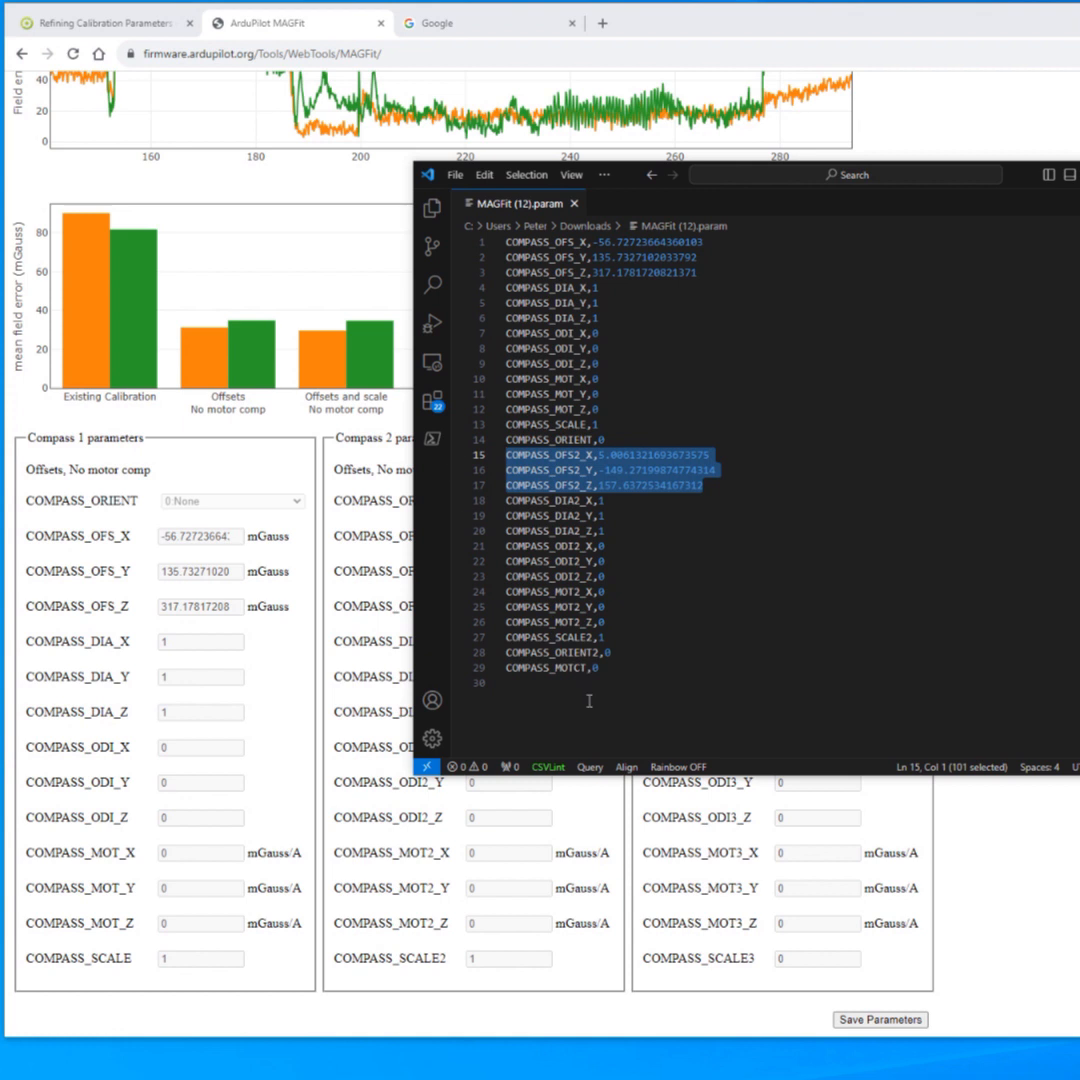
drag(643, 669, 440, 679)
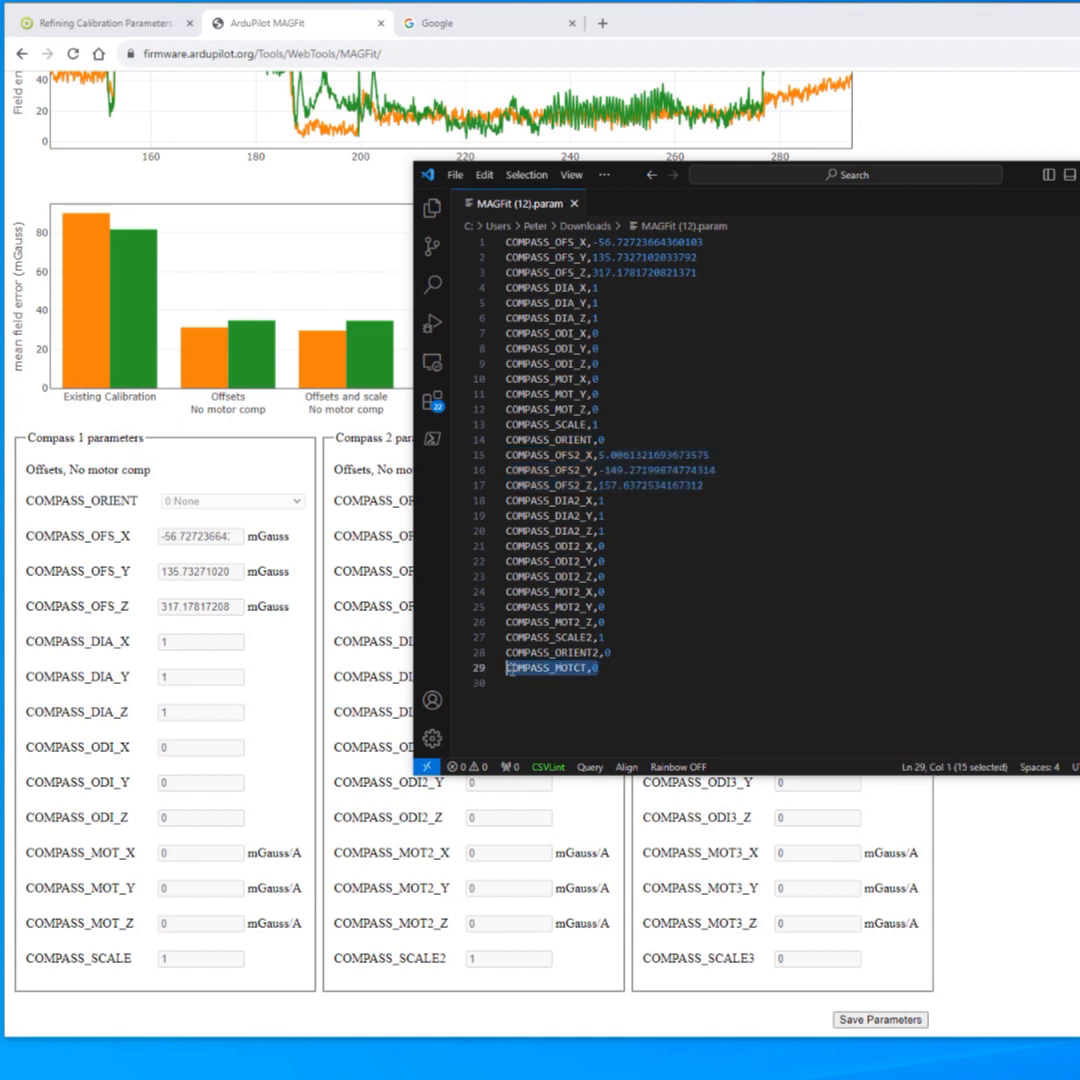
key(shift+Down)
click(589, 667)
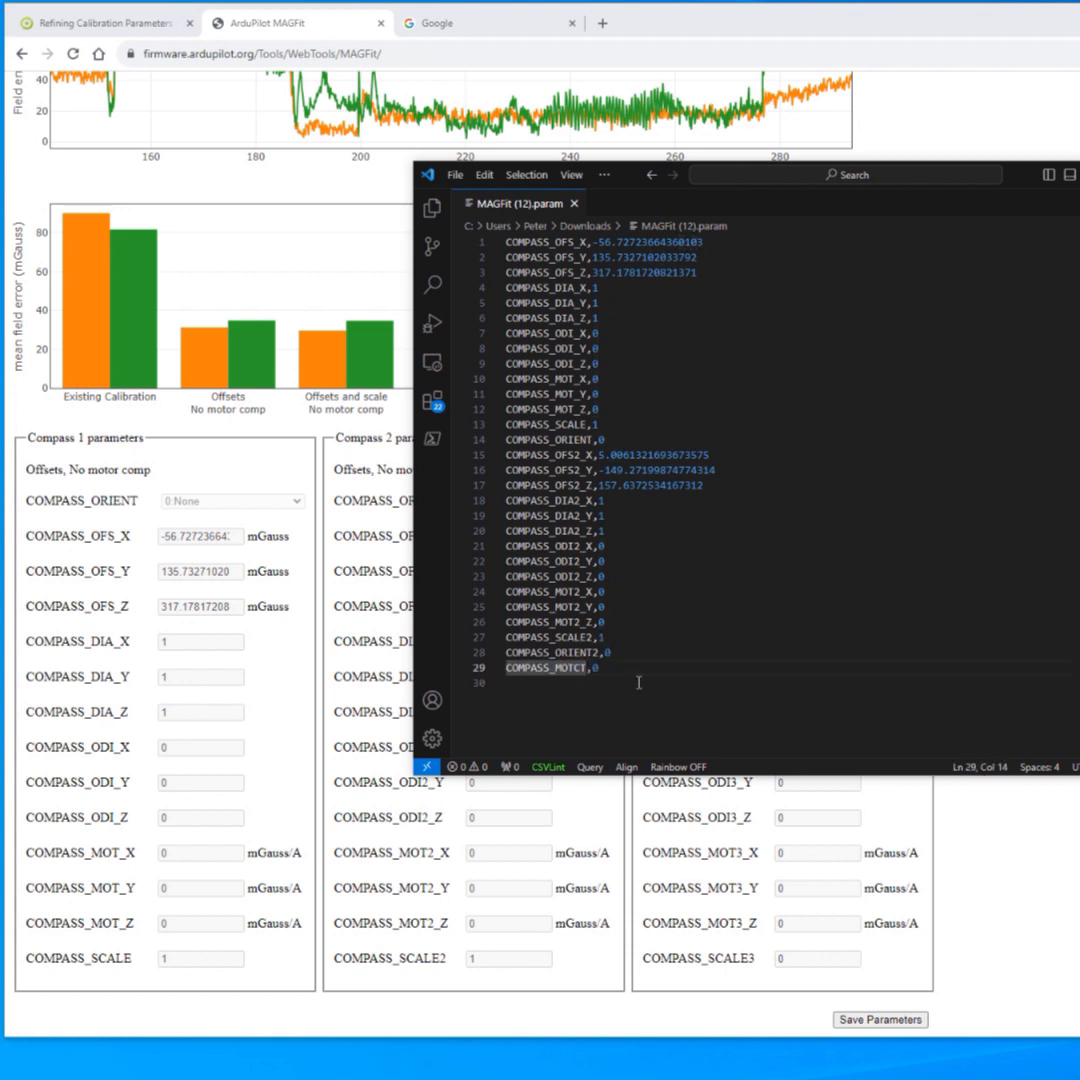
drag(638, 681, 455, 220)
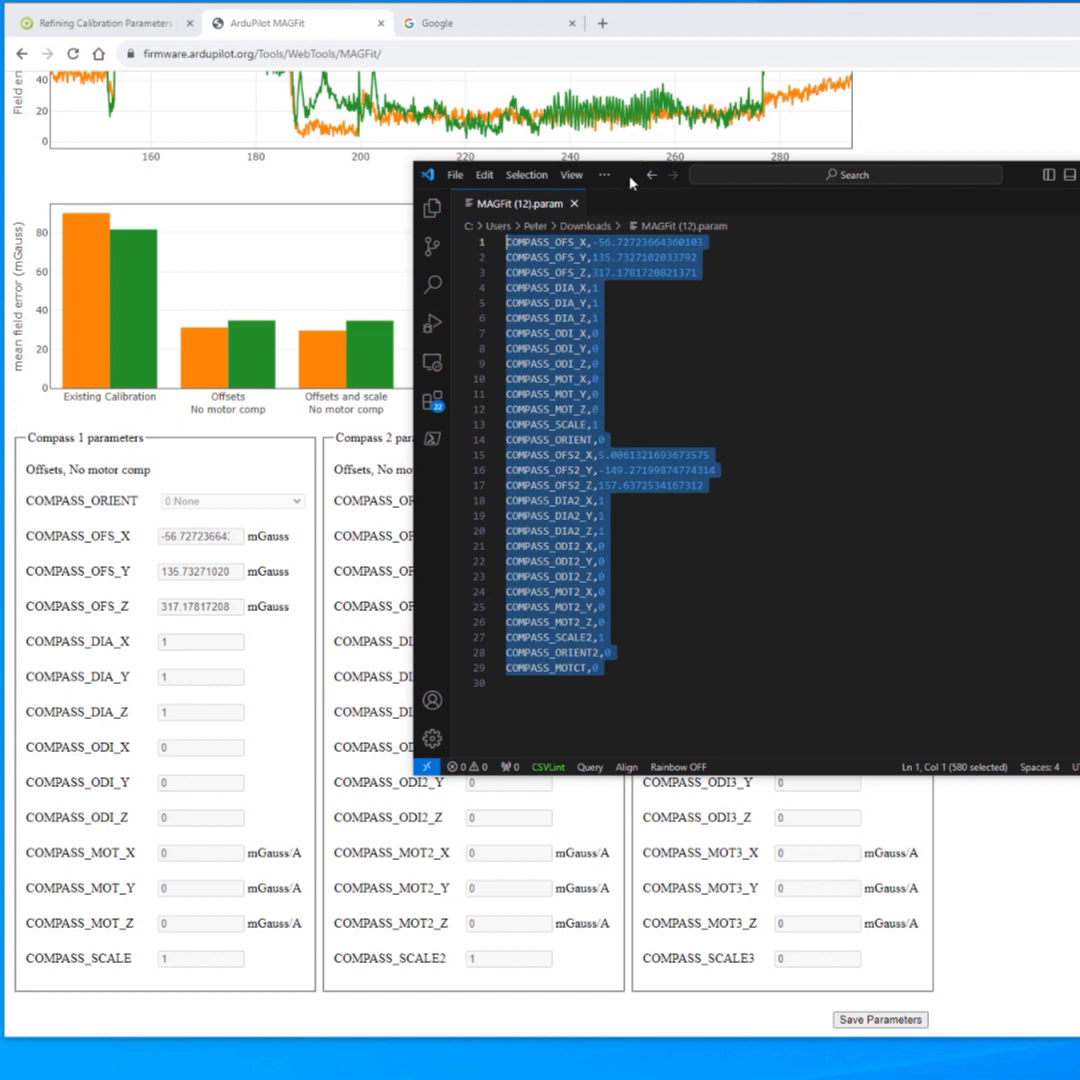
click(650, 607)
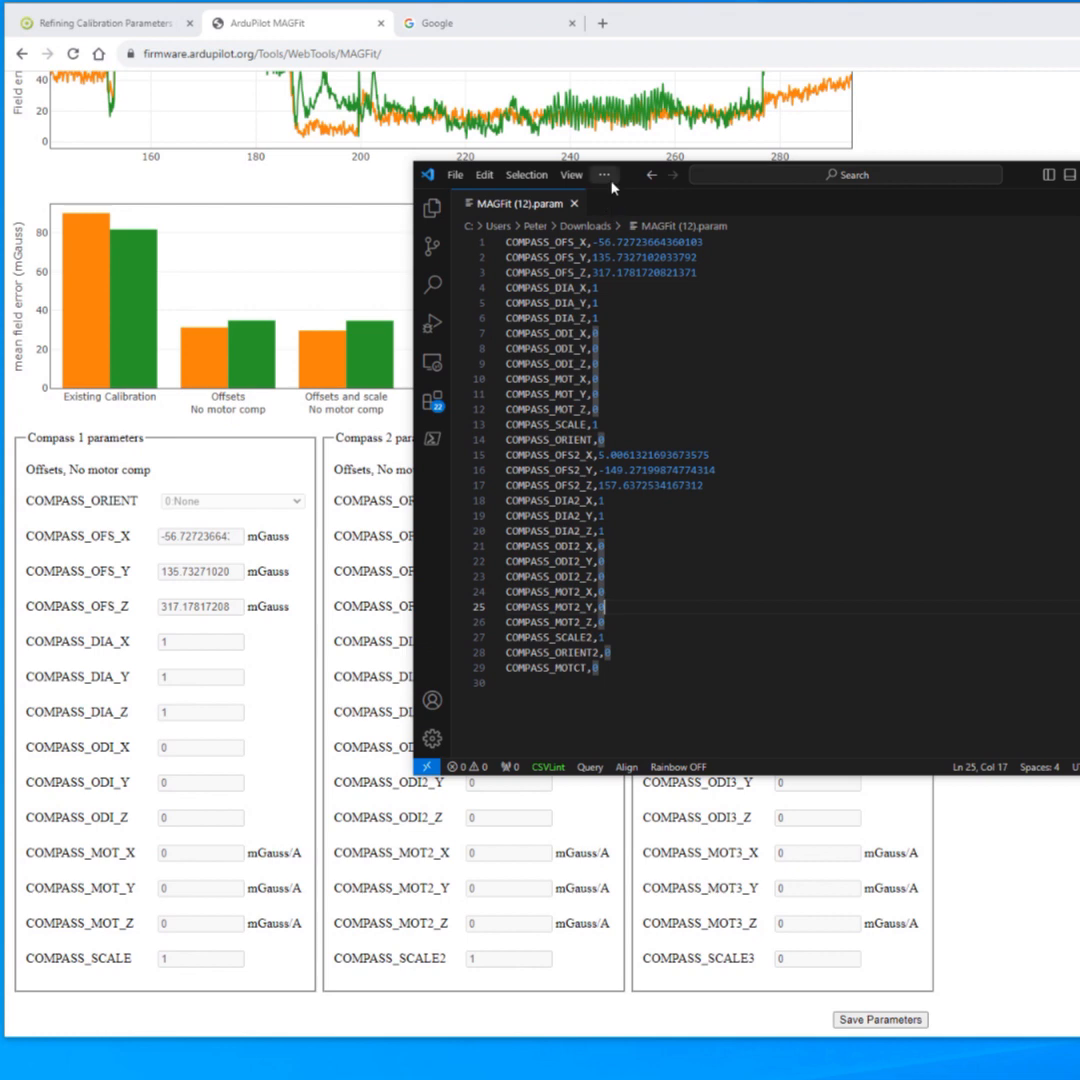
Move the parameter file window off the MAGFit page and compare the calibrations in the fit error and mean field error plots
drag(634, 193, 1079, 262)
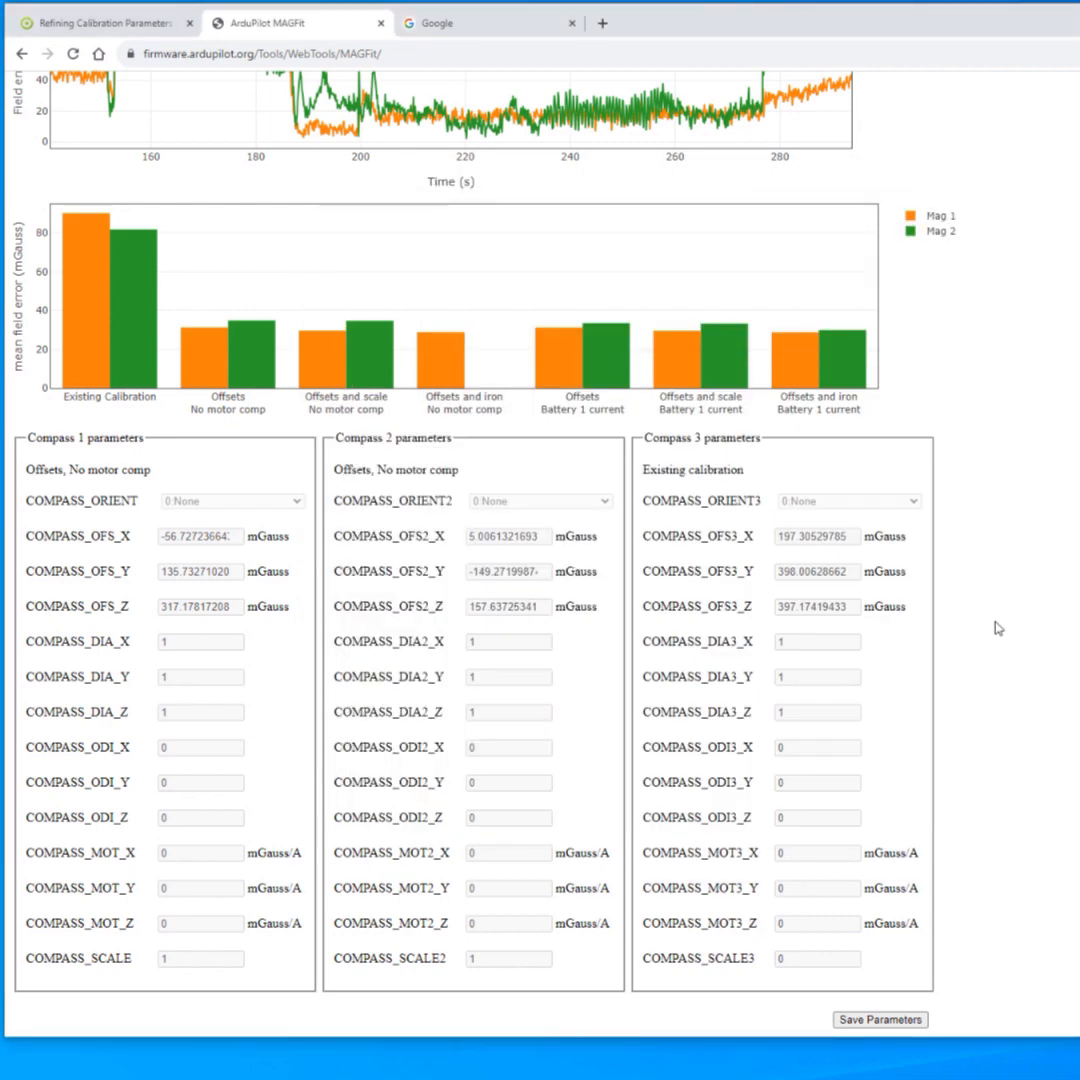
scroll(923, 651, up, 4)
scroll(895, 688, down, 4)
scroll(515, 822, up, 3)
scroll(500, 818, up, 5)
scroll(424, 822, down, 6)
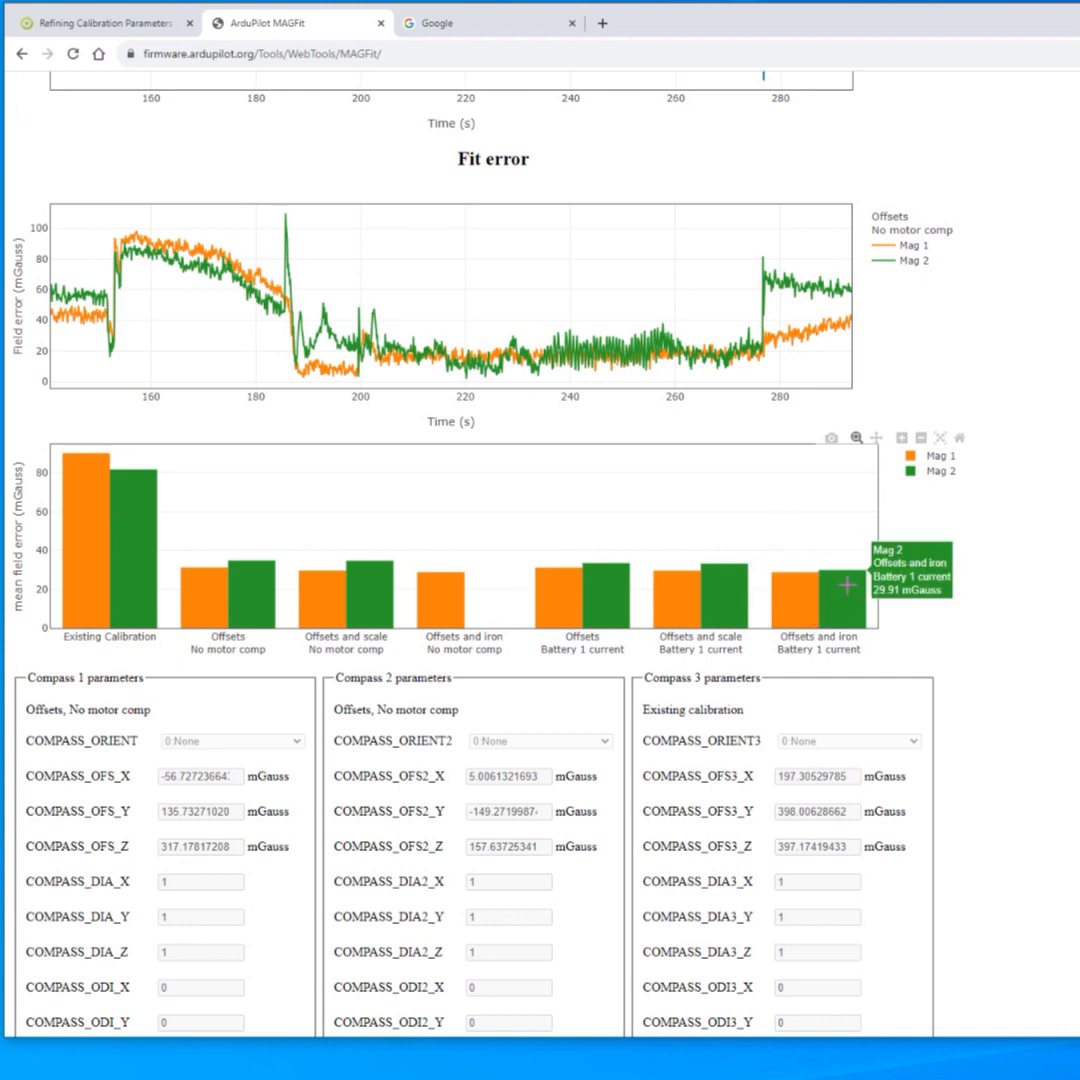
scroll(408, 496, up, 1)
scroll(408, 496, up, 15)
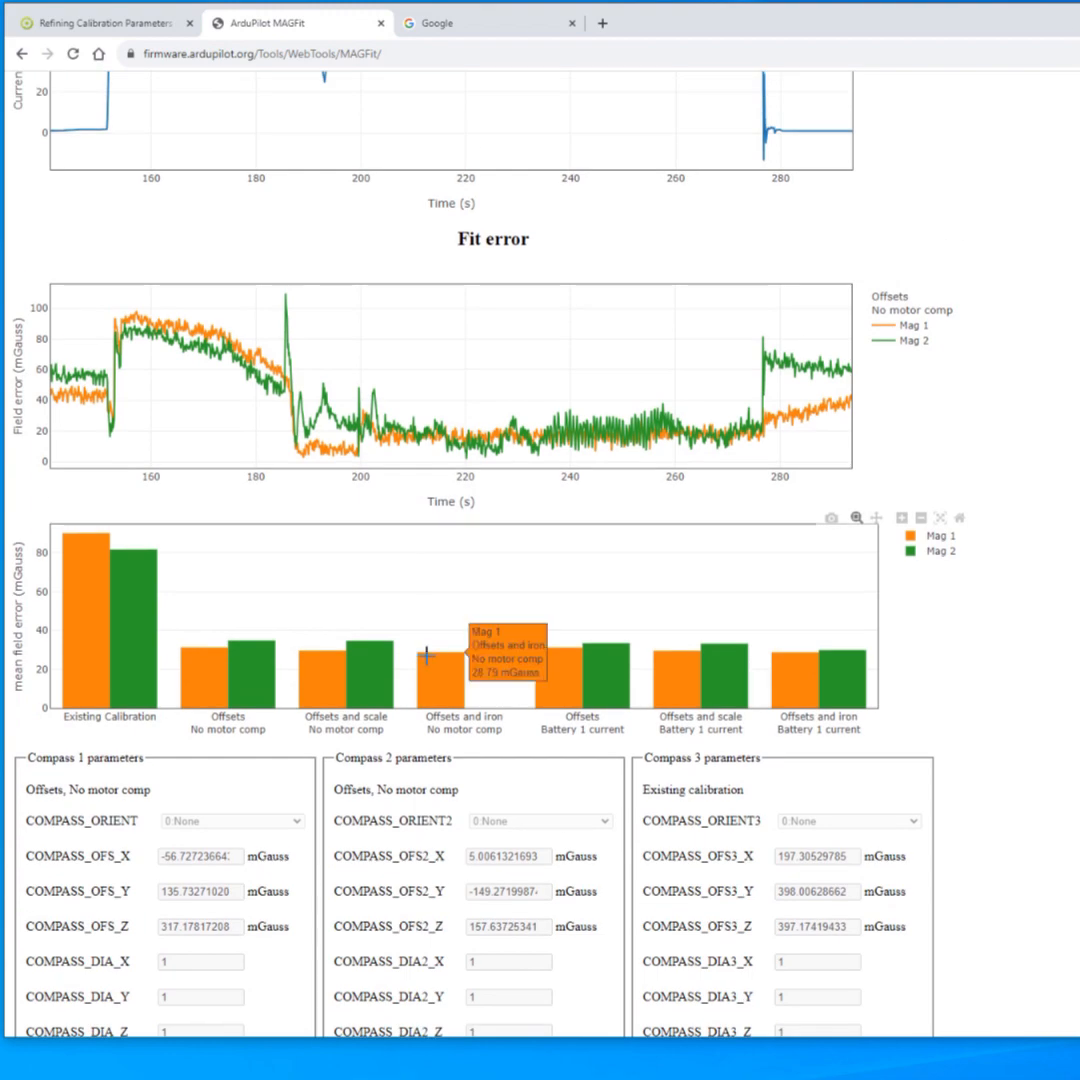
Clear the no-motor-comp Offsets calibration of Compass 2 and Compass 1
scroll(346, 632, up, 8)
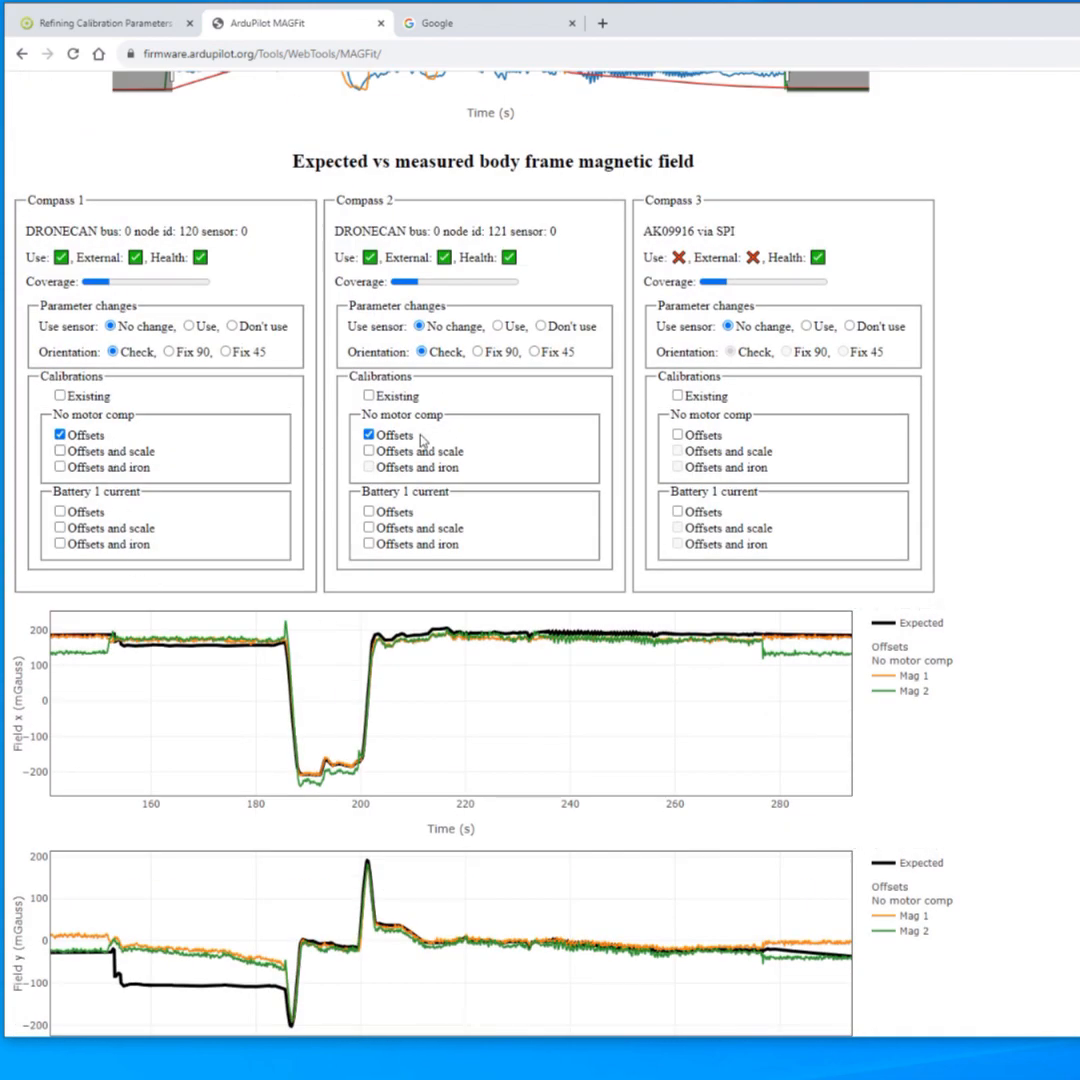
scroll(425, 460, up, 1)
scroll(563, 627, up, 1)
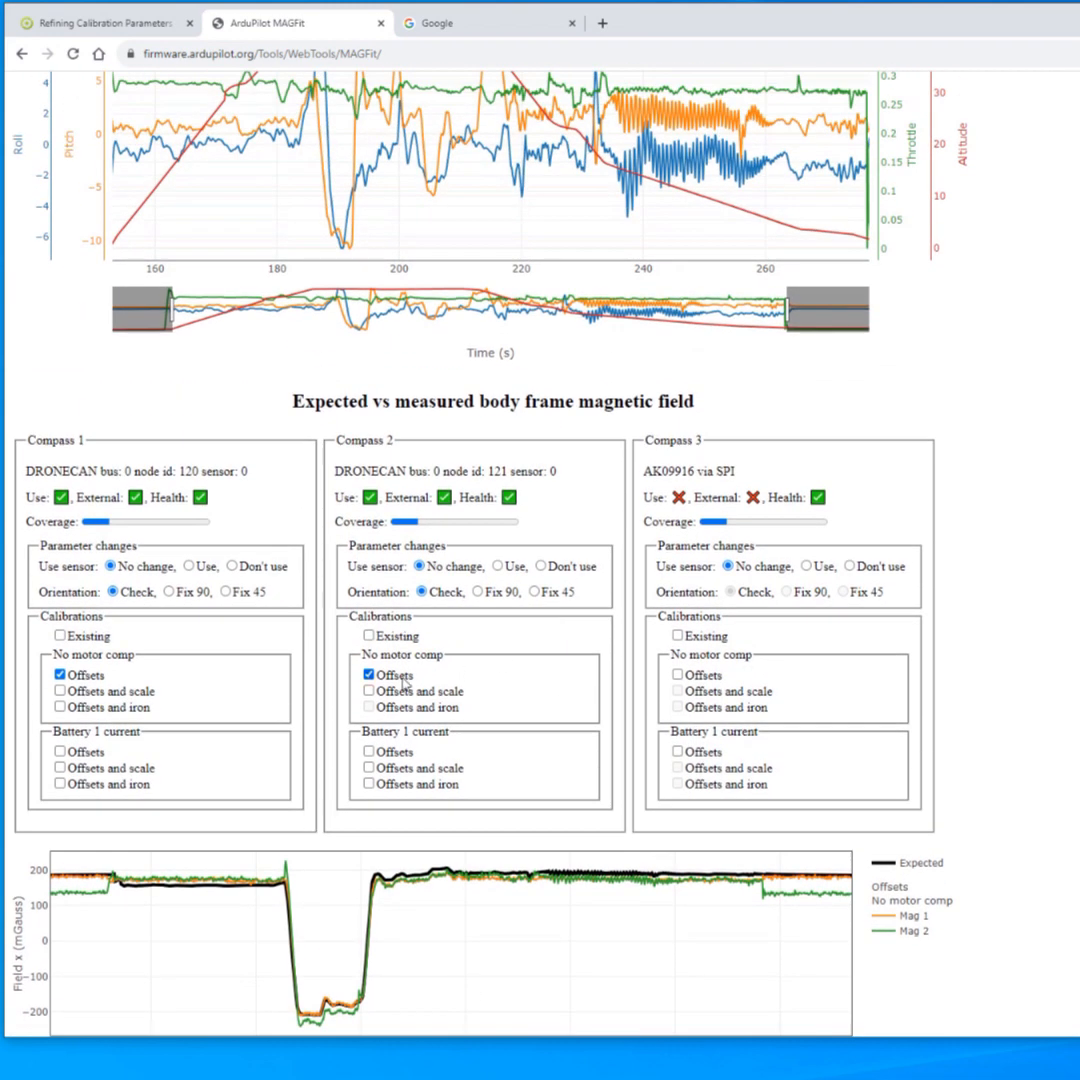
click(369, 674)
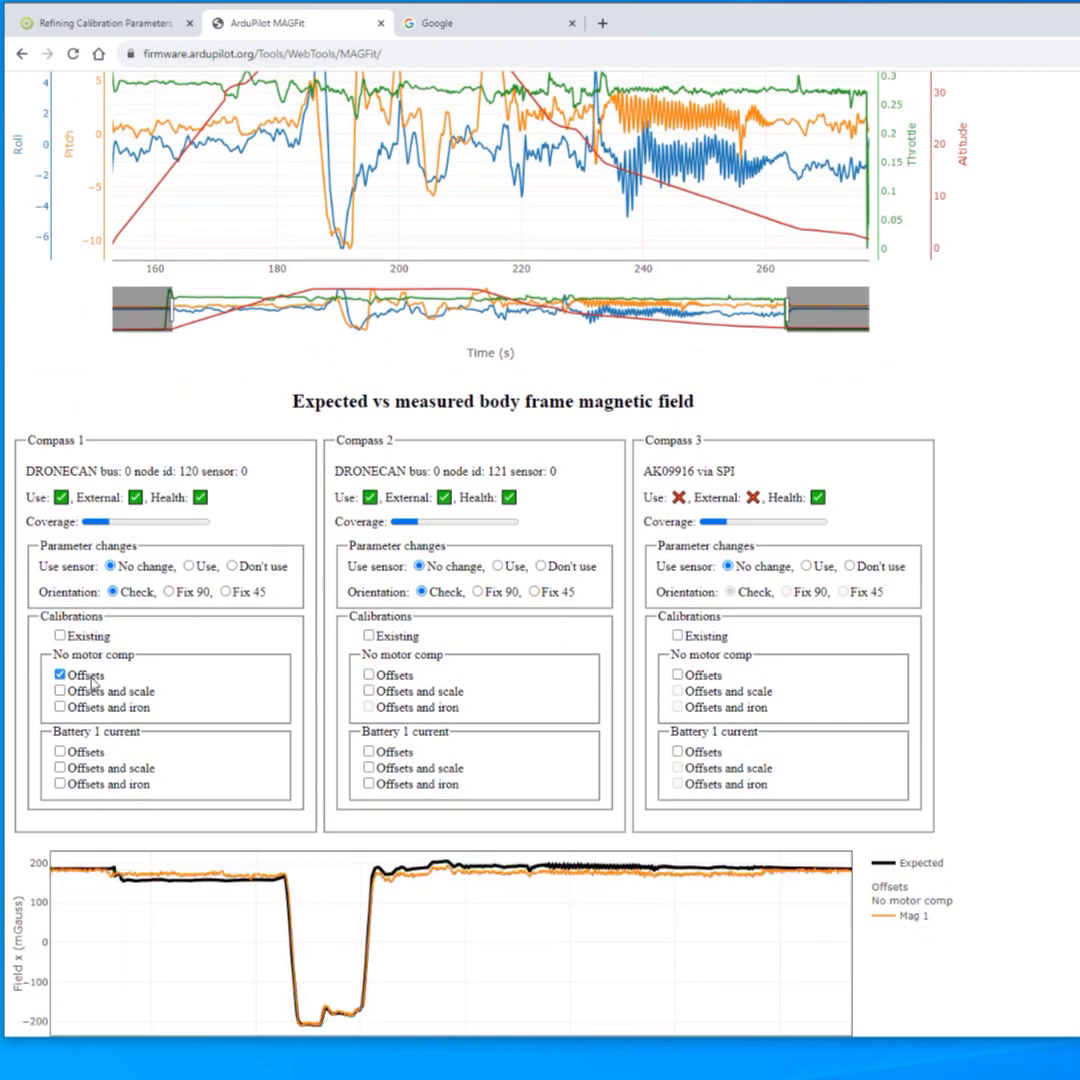
click(88, 676)
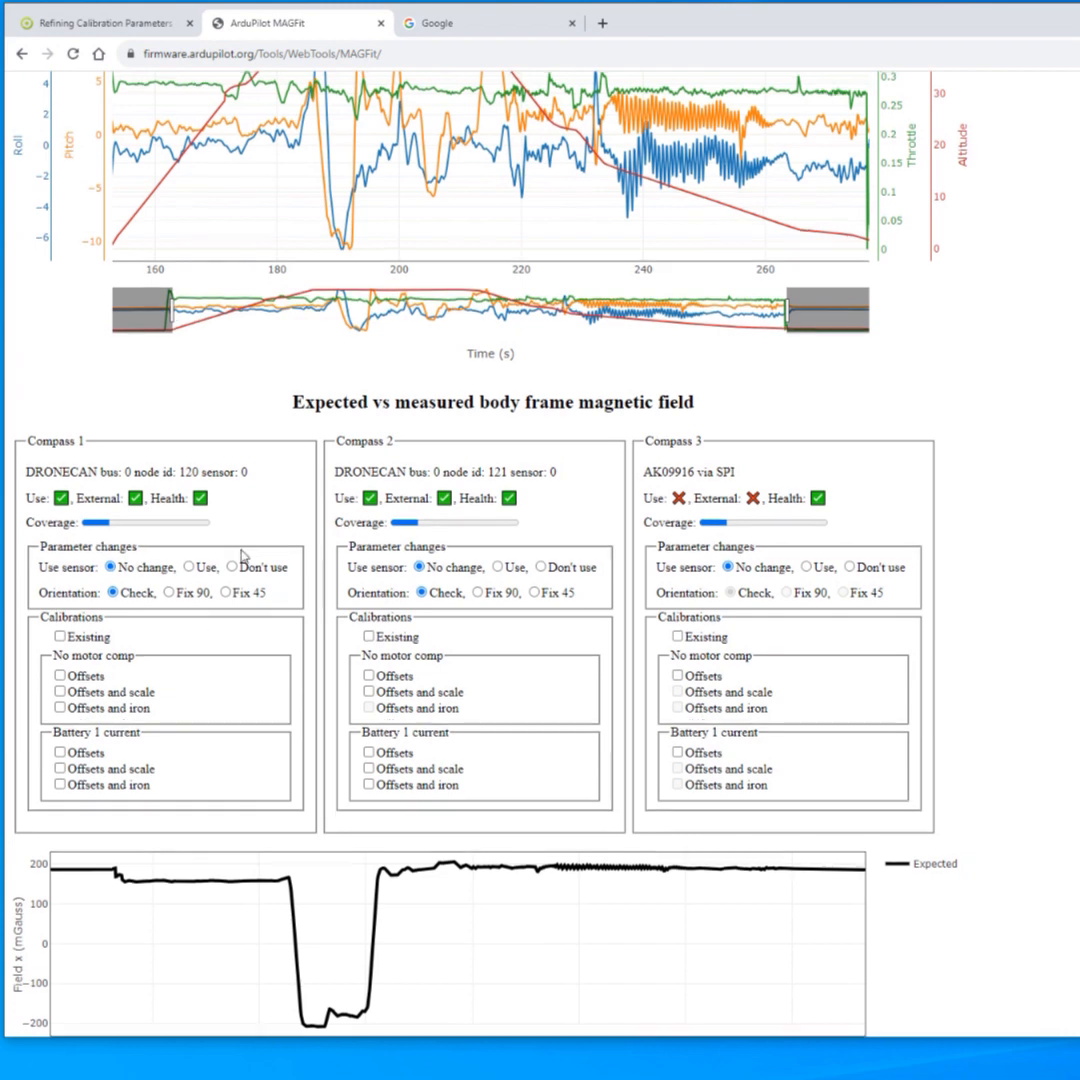
Reload the MAGFit page and load the BadAxis.bin flight log from the example logs folder
scroll(250, 552, up, 3)
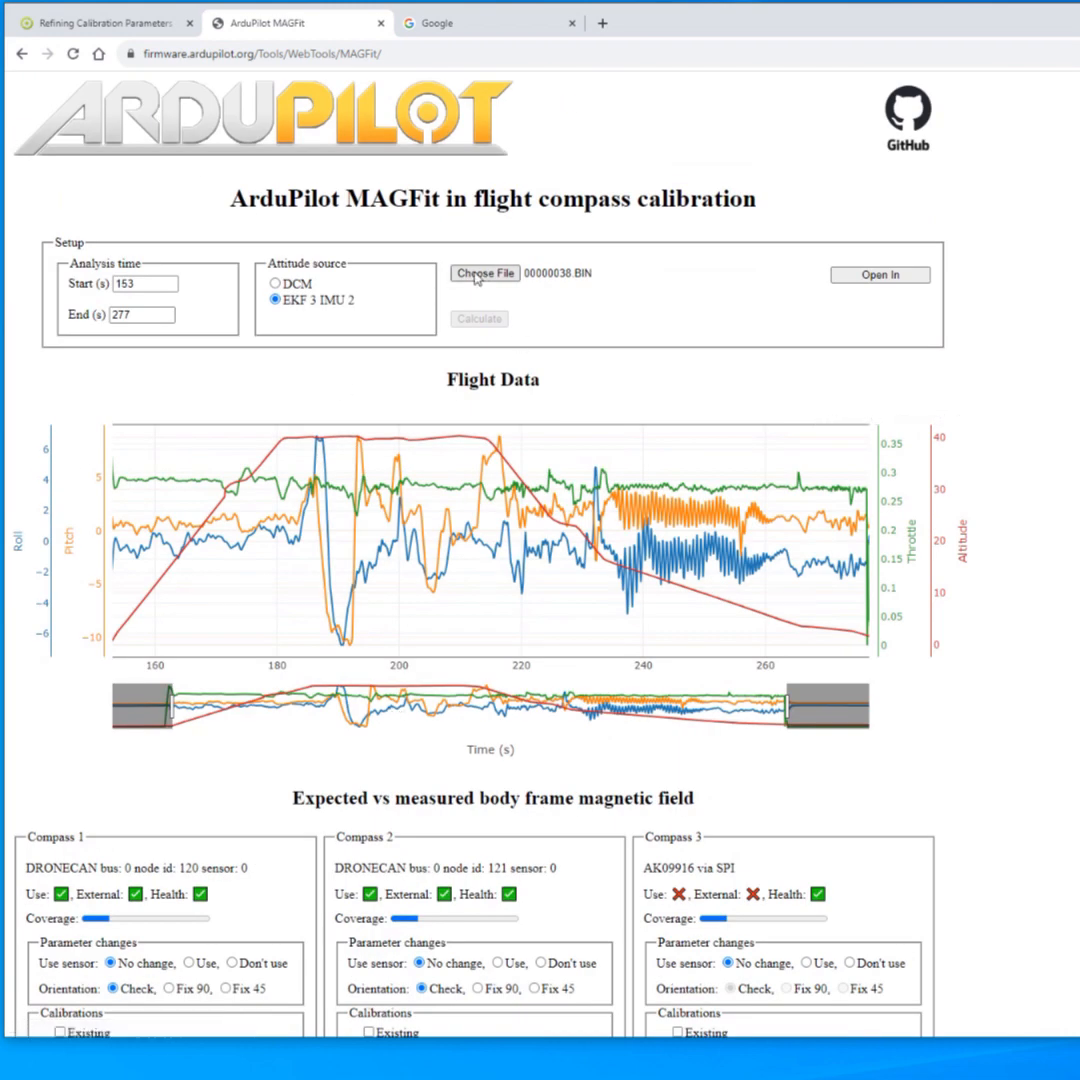
key(F5)
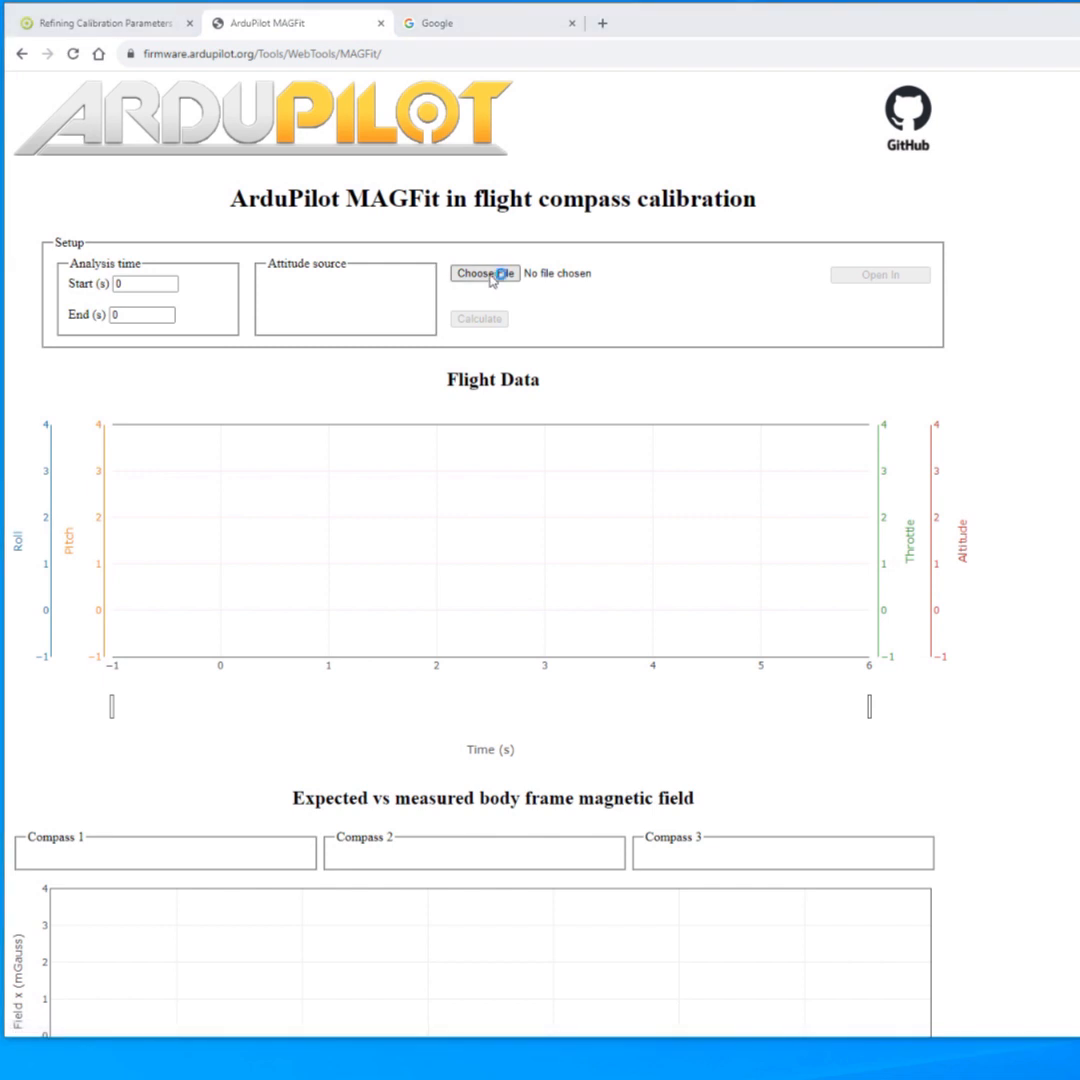
click(485, 273)
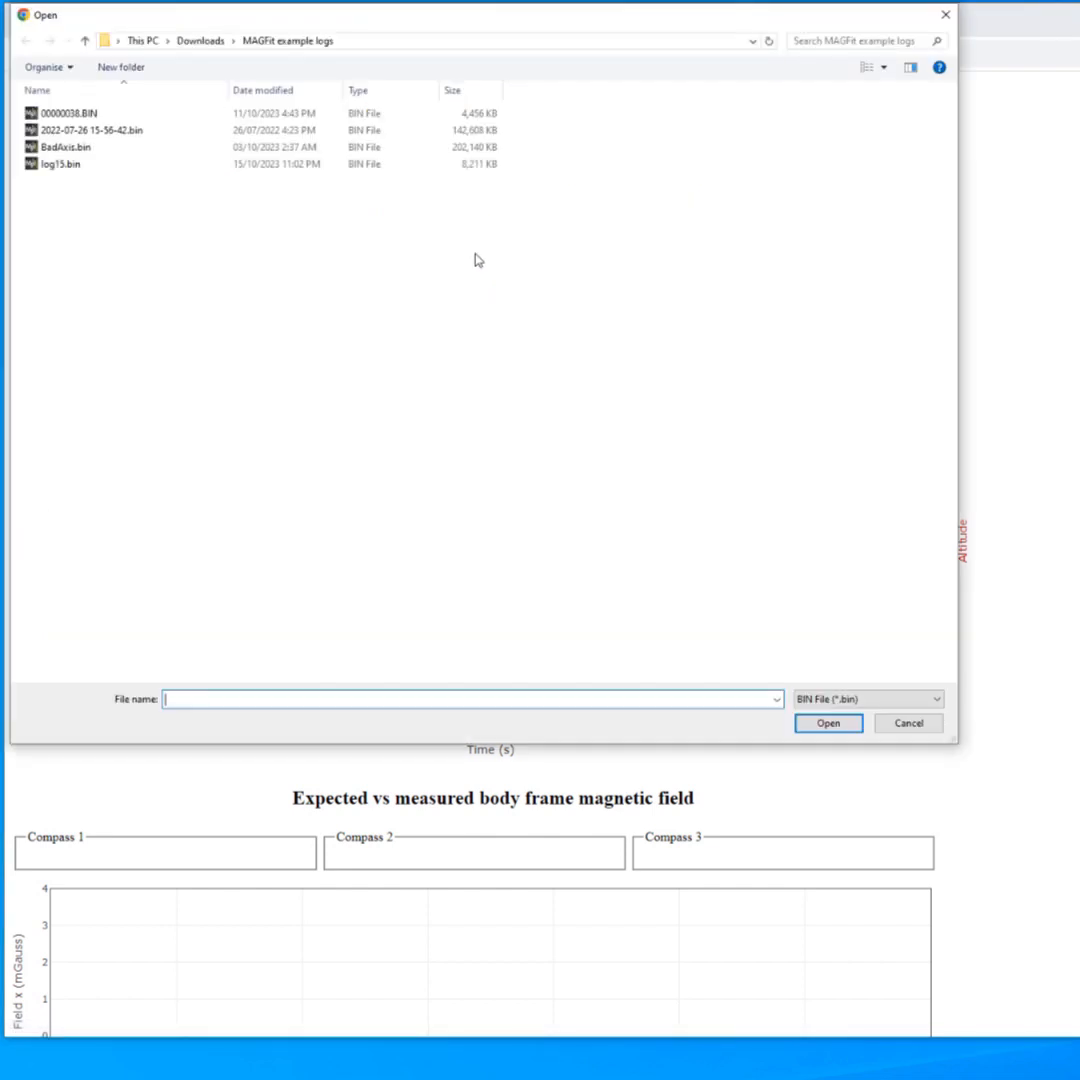
double_click(252, 156)
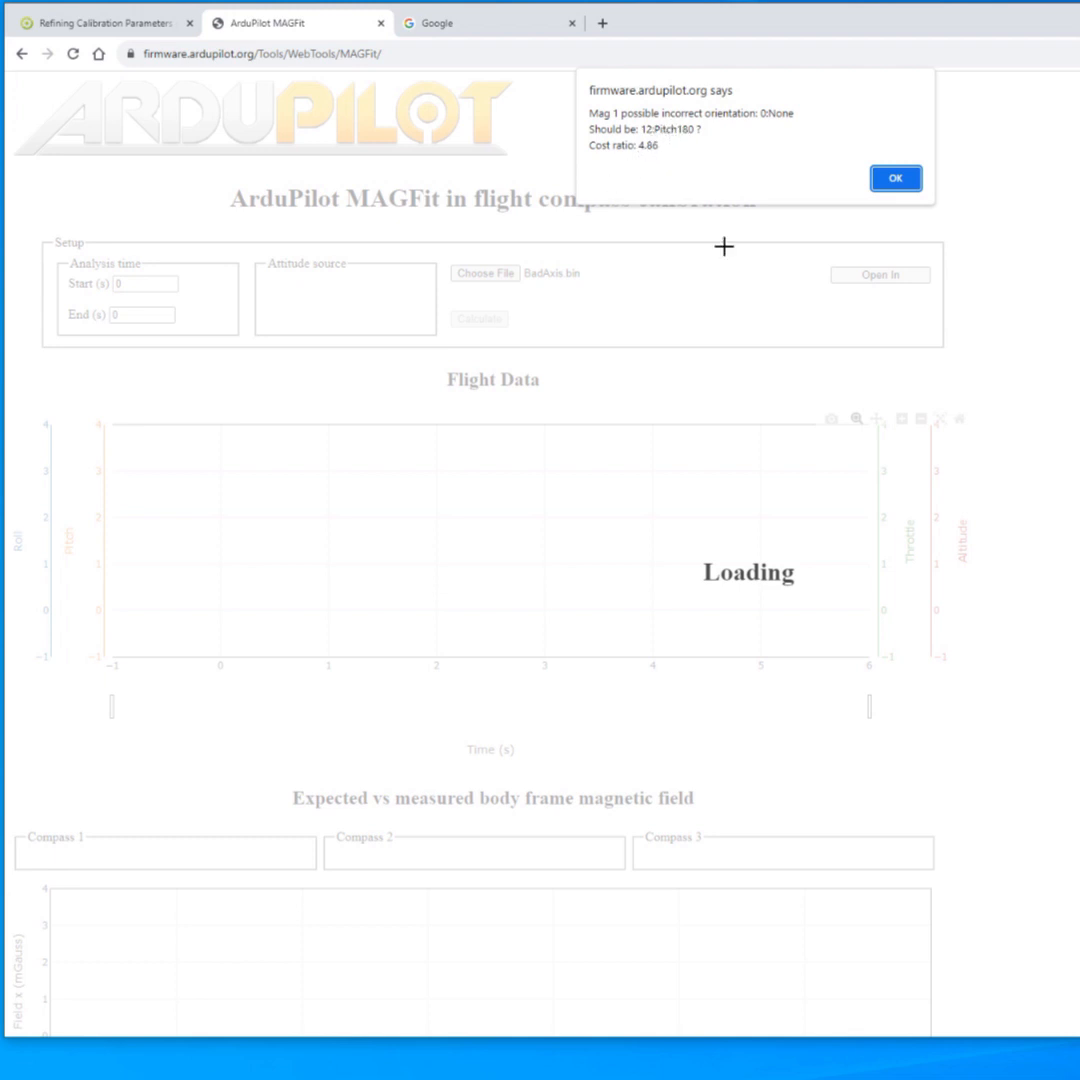
click(896, 178)
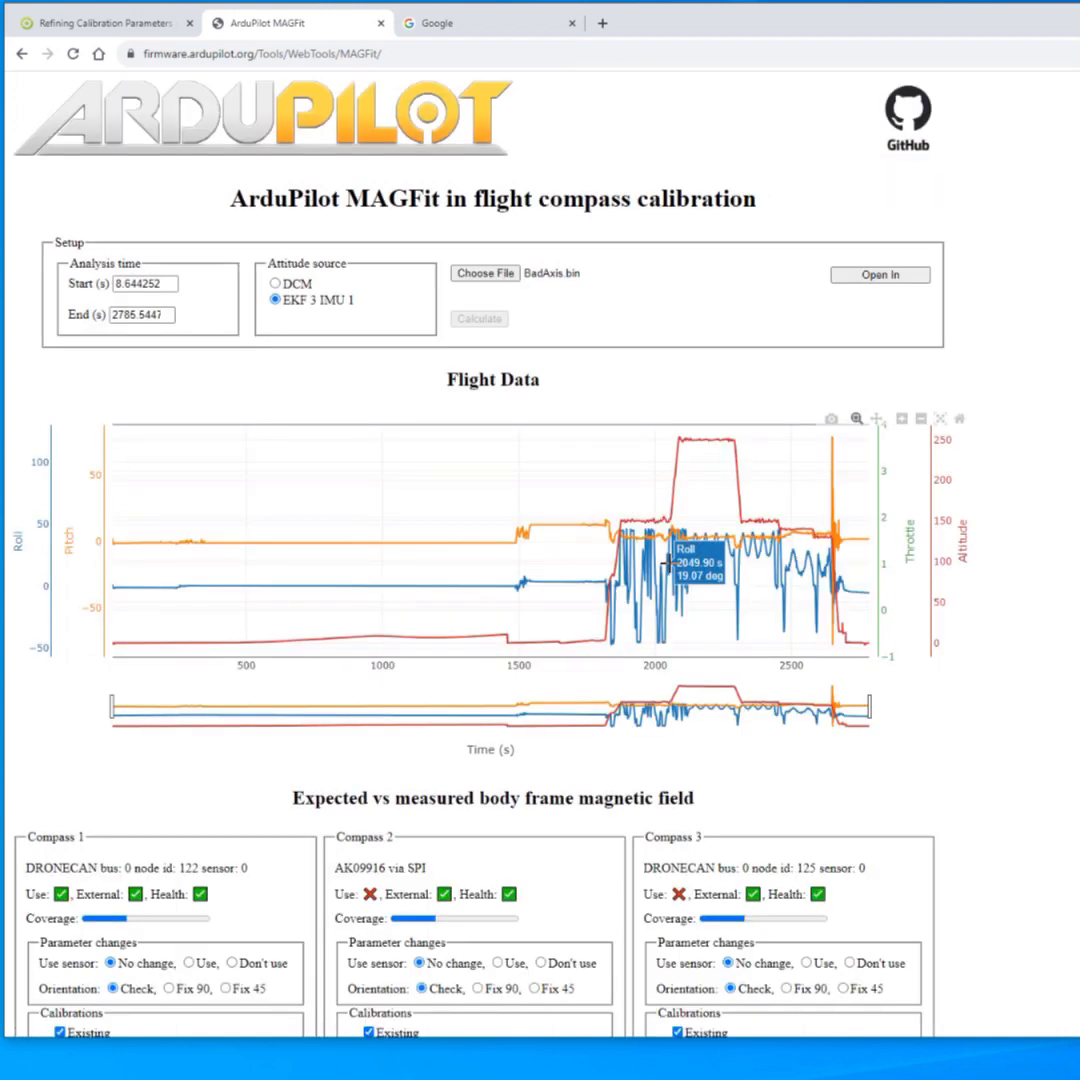
Limit the analysis time to the flight from 1784 to 2721 s and recalculate the calibrations
scroll(1003, 351, down, 1)
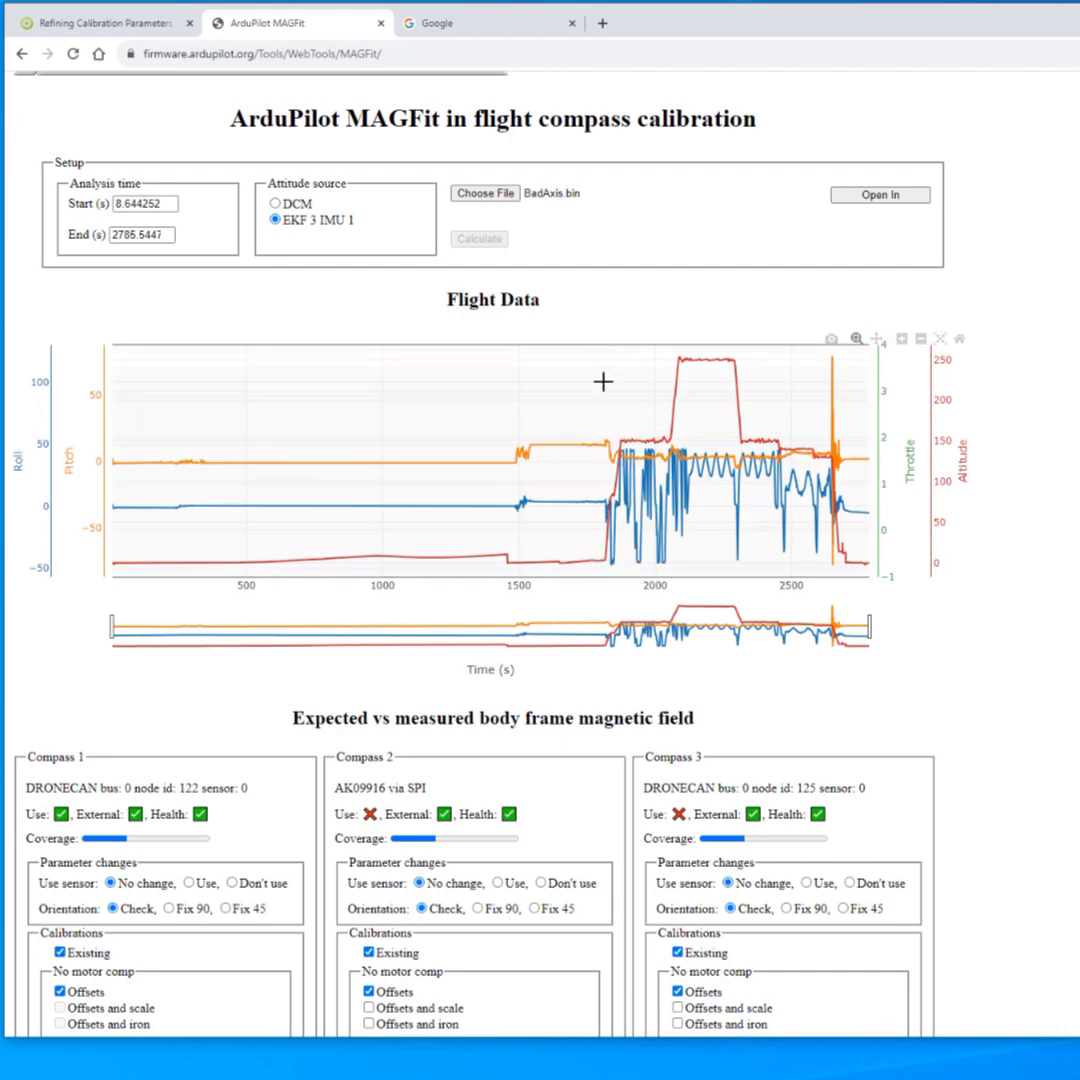
drag(598, 381, 852, 611)
click(479, 238)
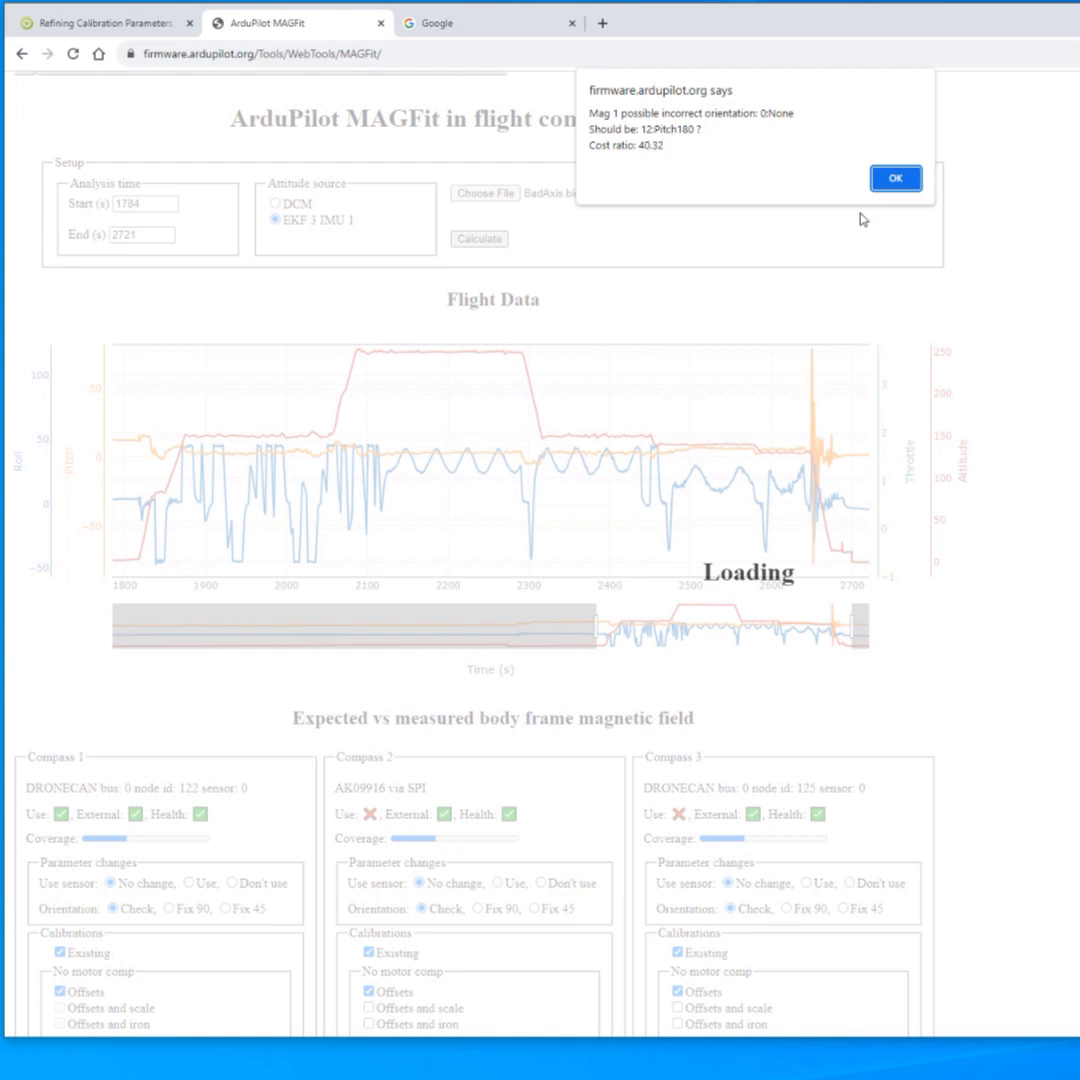
click(893, 178)
Clear the Existing and no-motor-comp Offsets calibrations of Compass 2 and Compass 3
scroll(672, 471, down, 7)
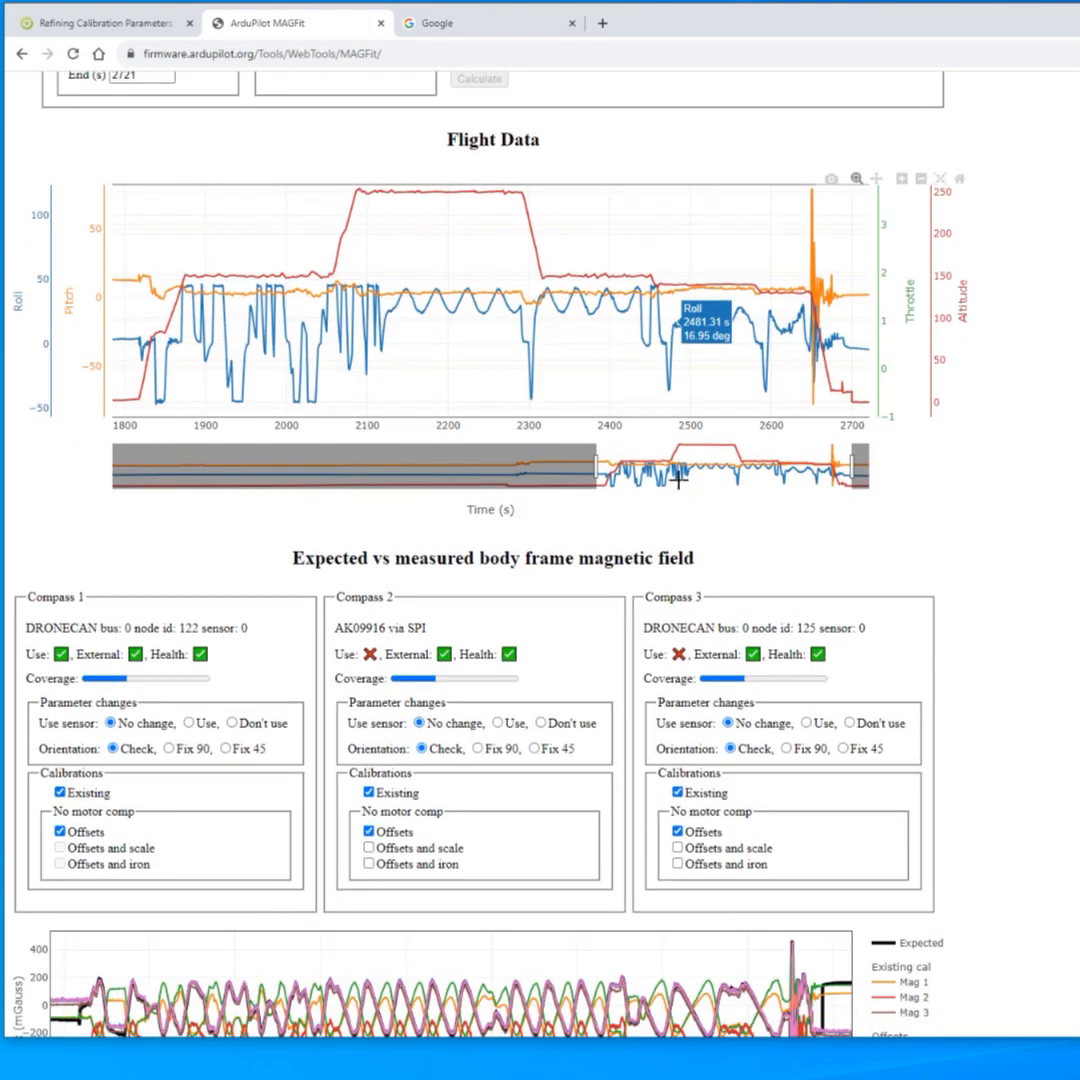
scroll(678, 480, down, 1)
scroll(678, 480, up, 2)
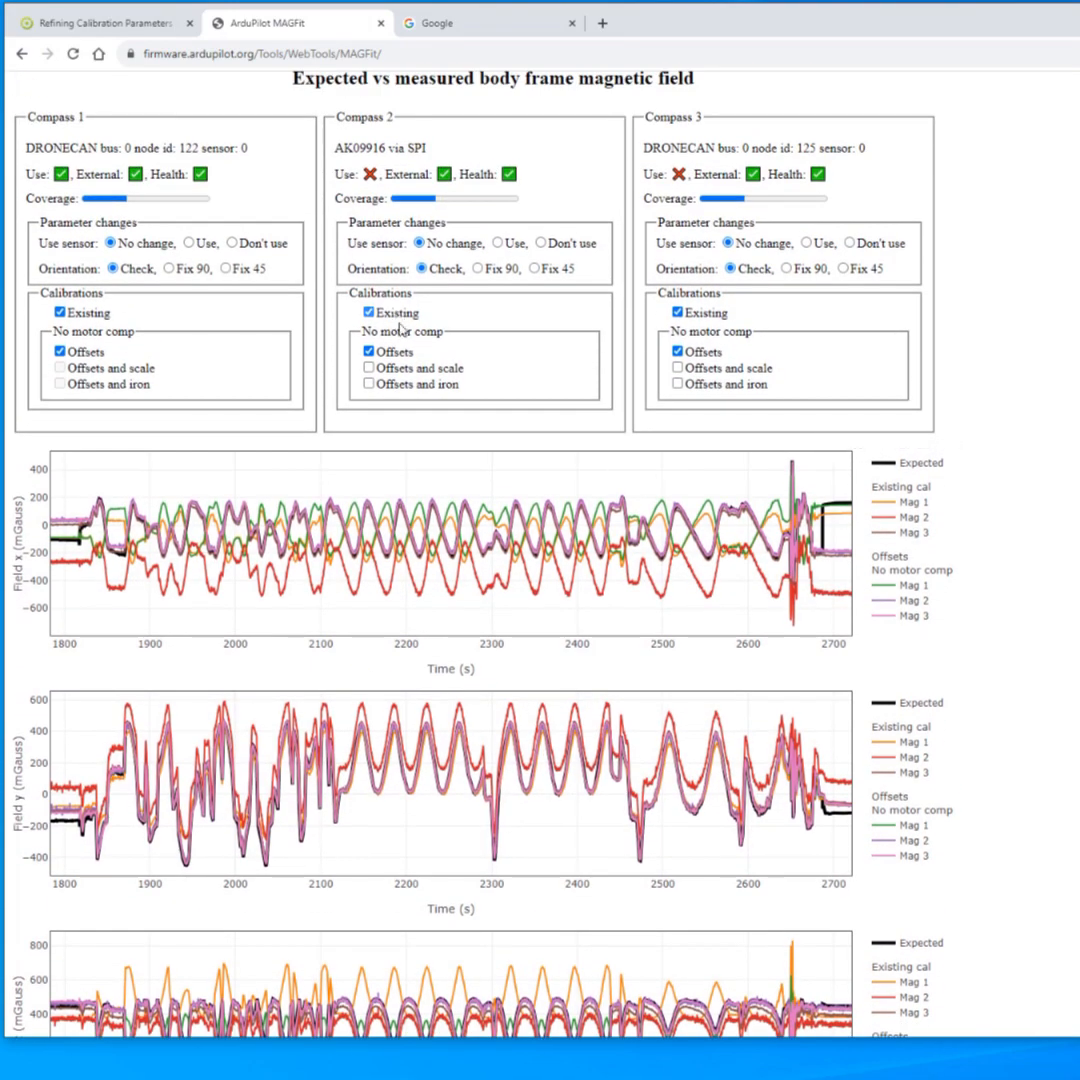
click(368, 312)
click(368, 351)
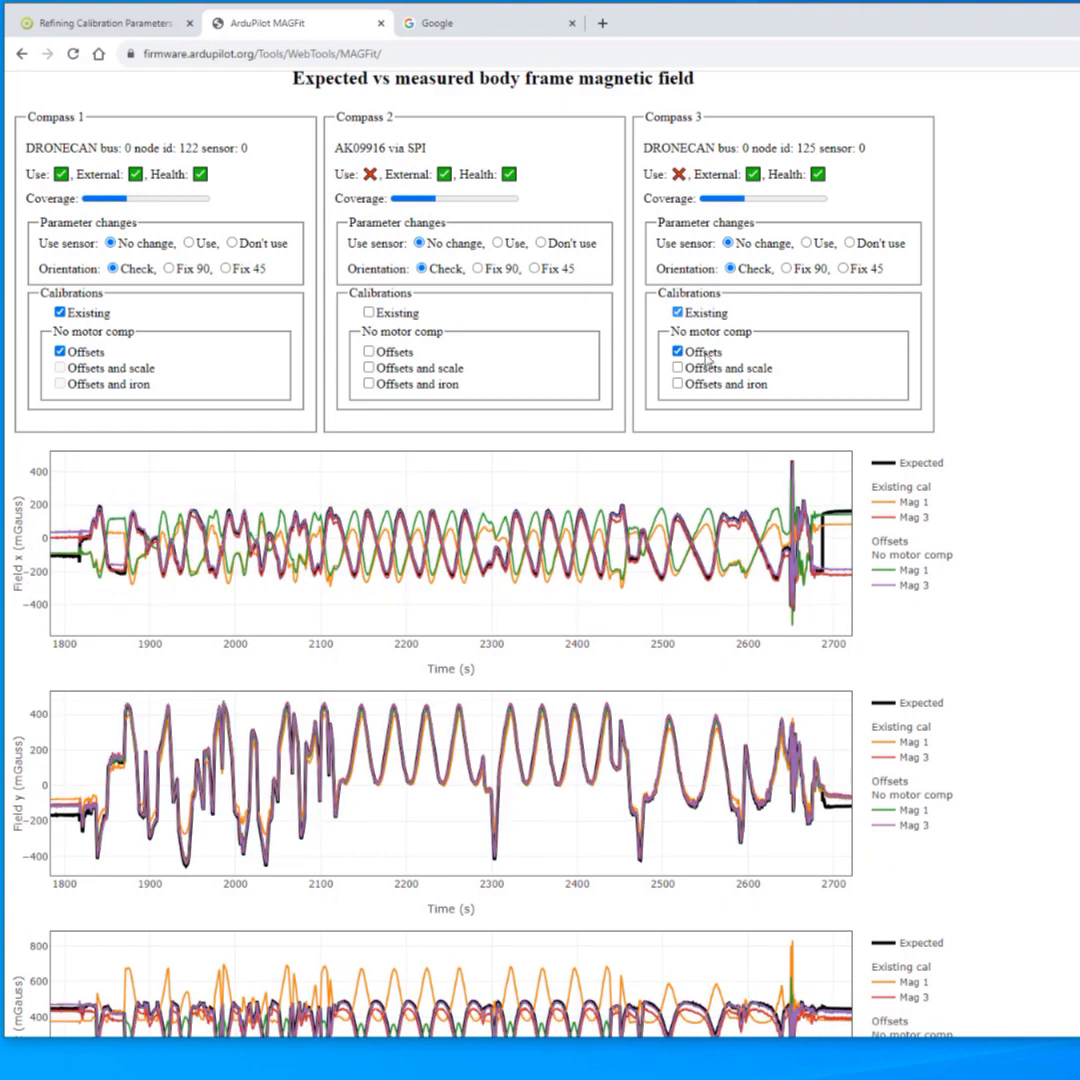
click(704, 314)
click(704, 354)
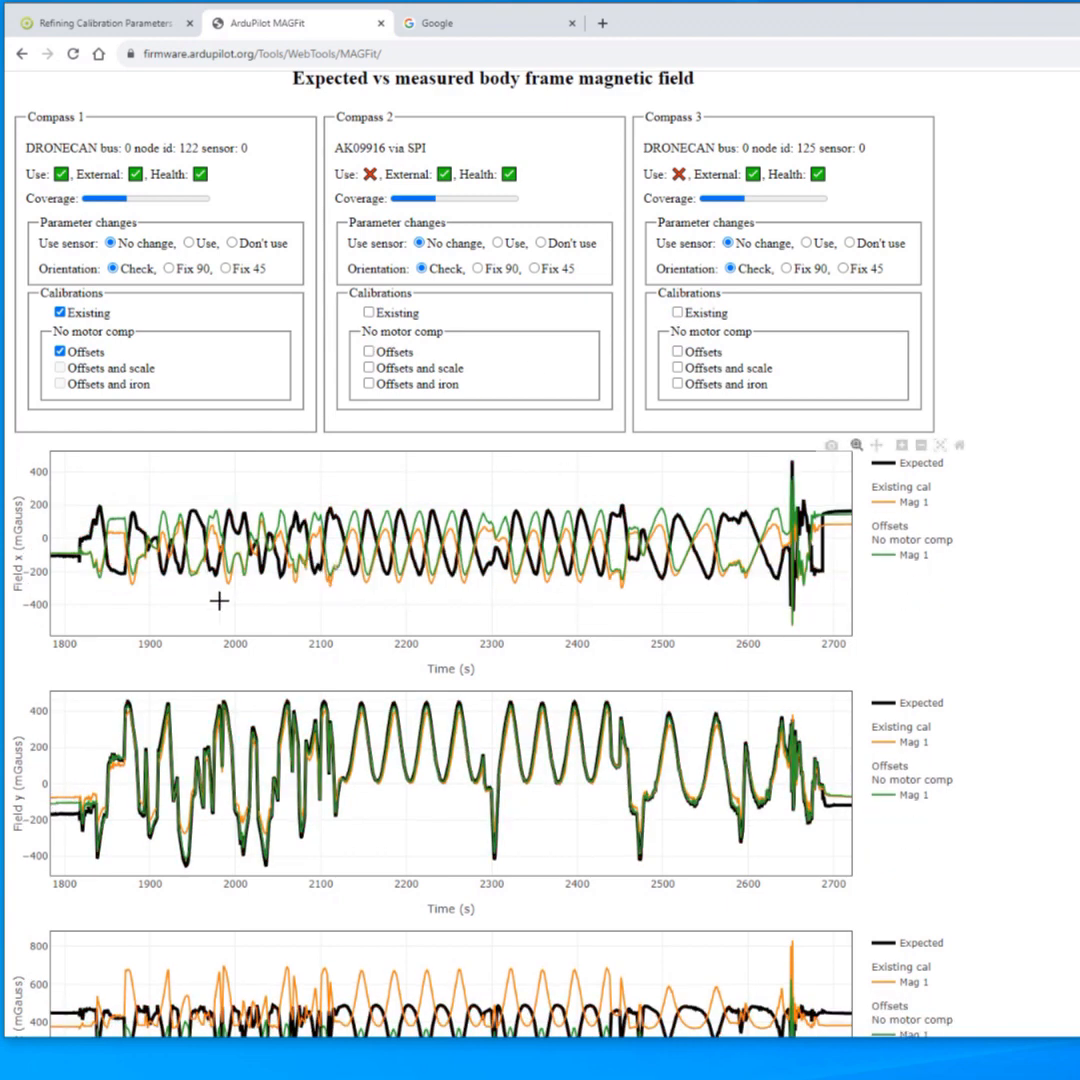
Clear Compass 1's Offsets calibration and compare its existing calibration with the expected field in x, y and z
click(84, 358)
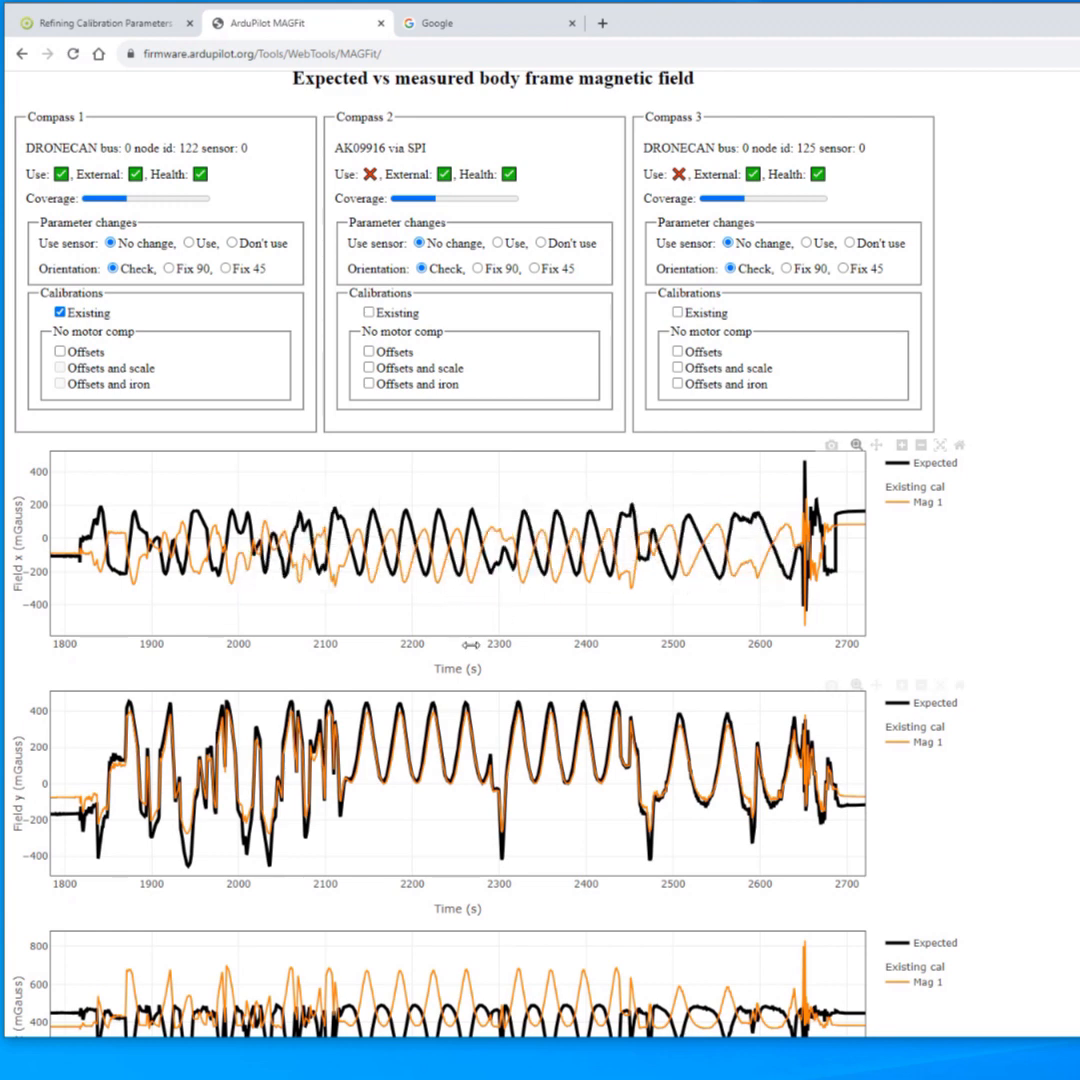
scroll(471, 645, down, 2)
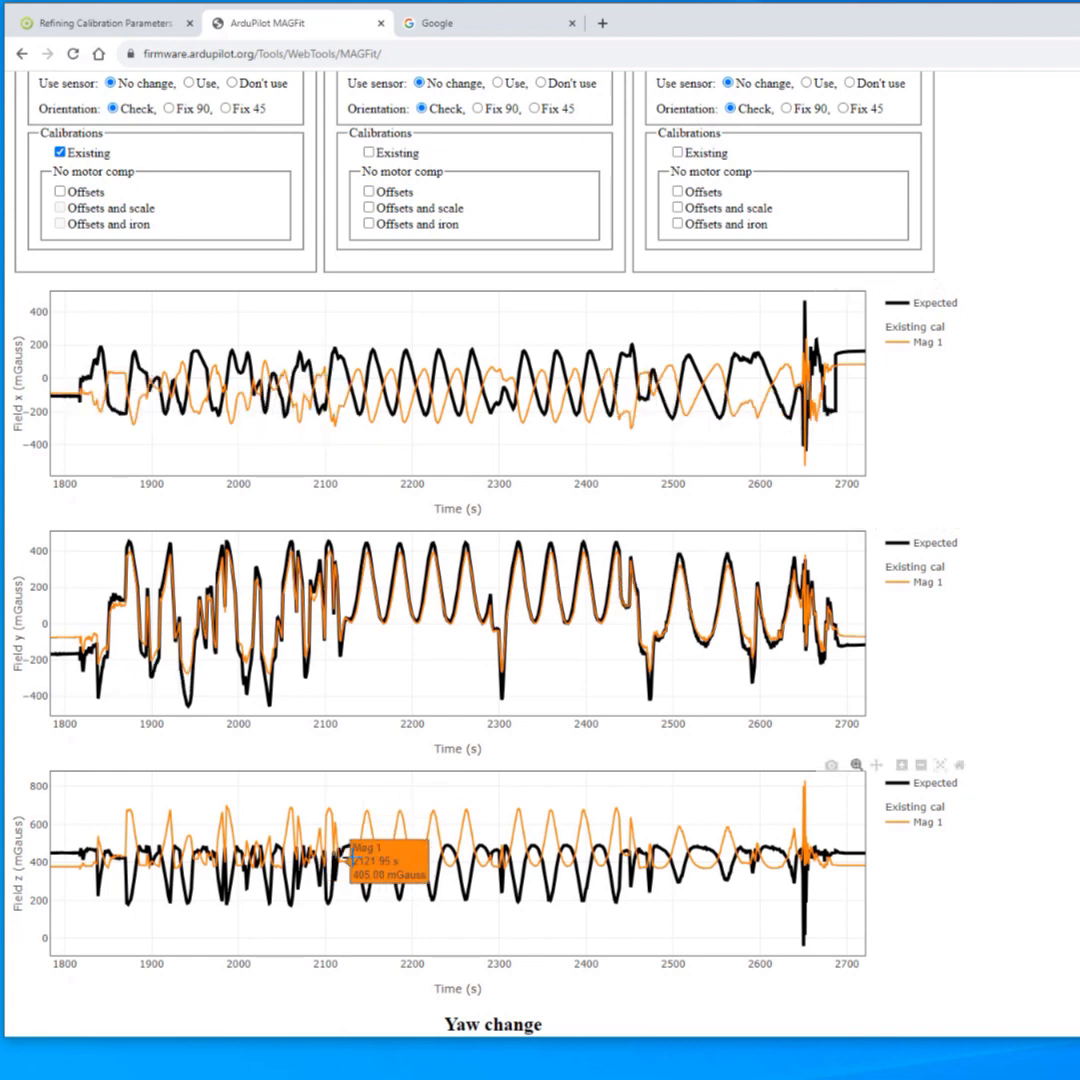
Set Compass 1's orientation to Fix 90 and clear its Existing calibration
scroll(370, 865, up, 5)
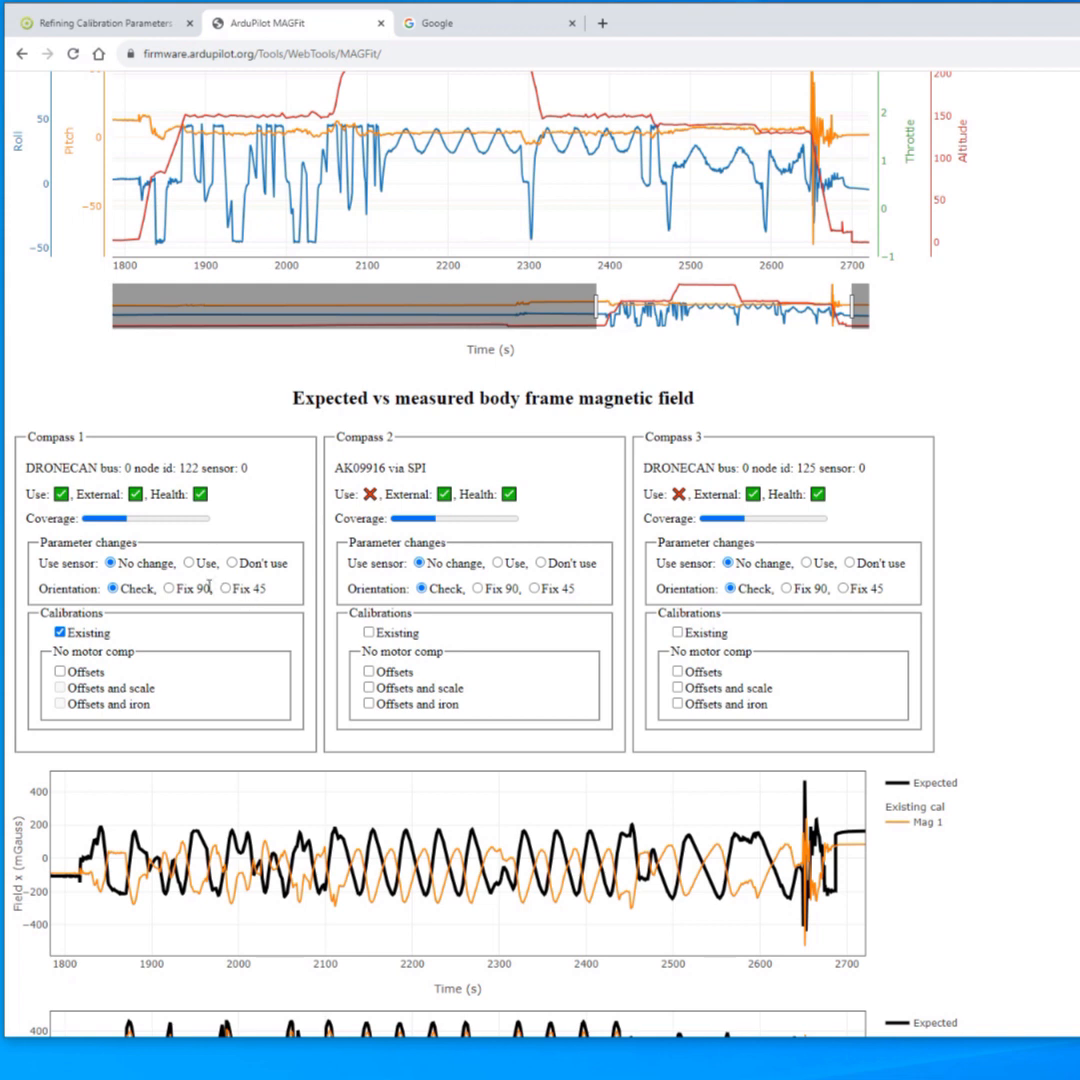
click(170, 589)
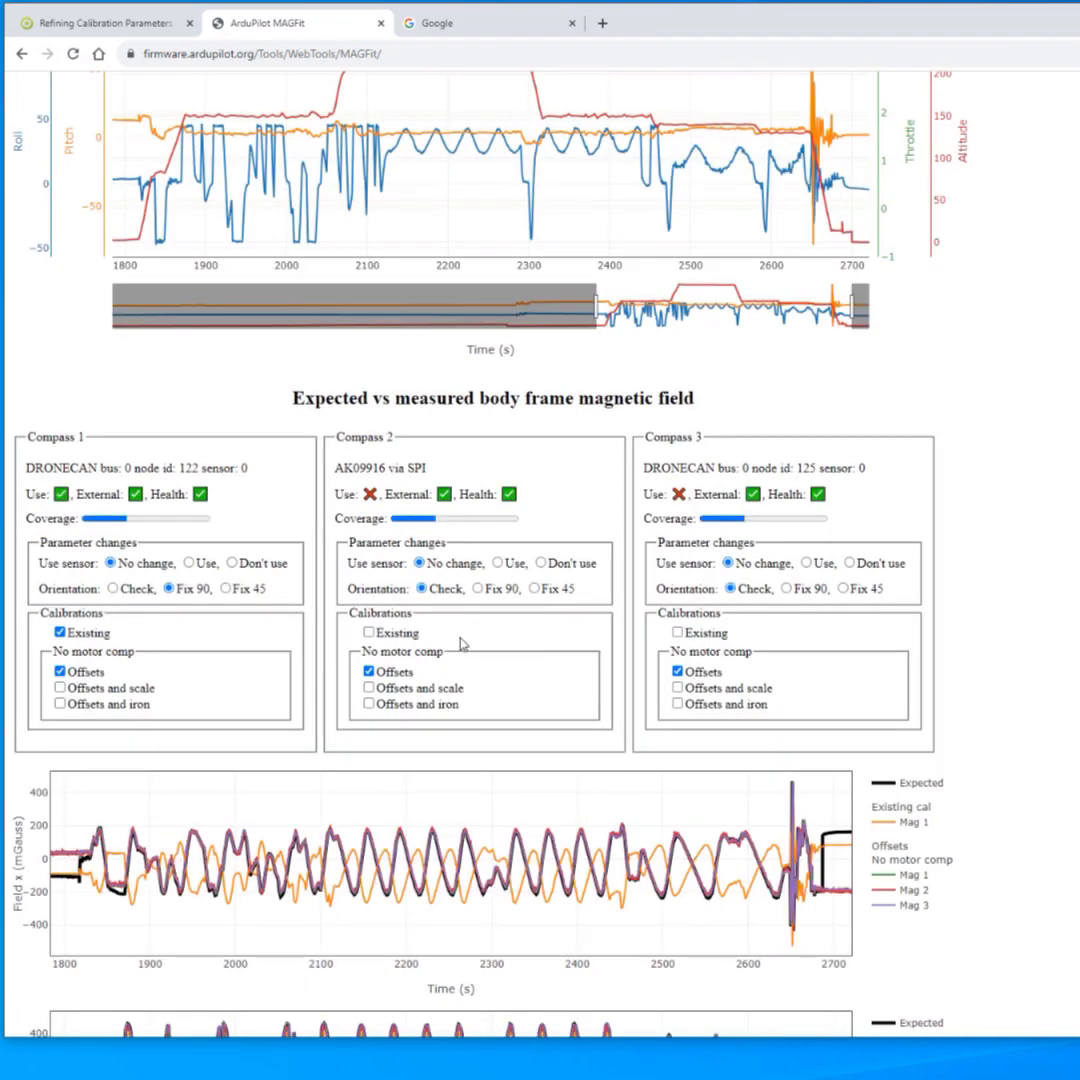
scroll(460, 637, down, 3)
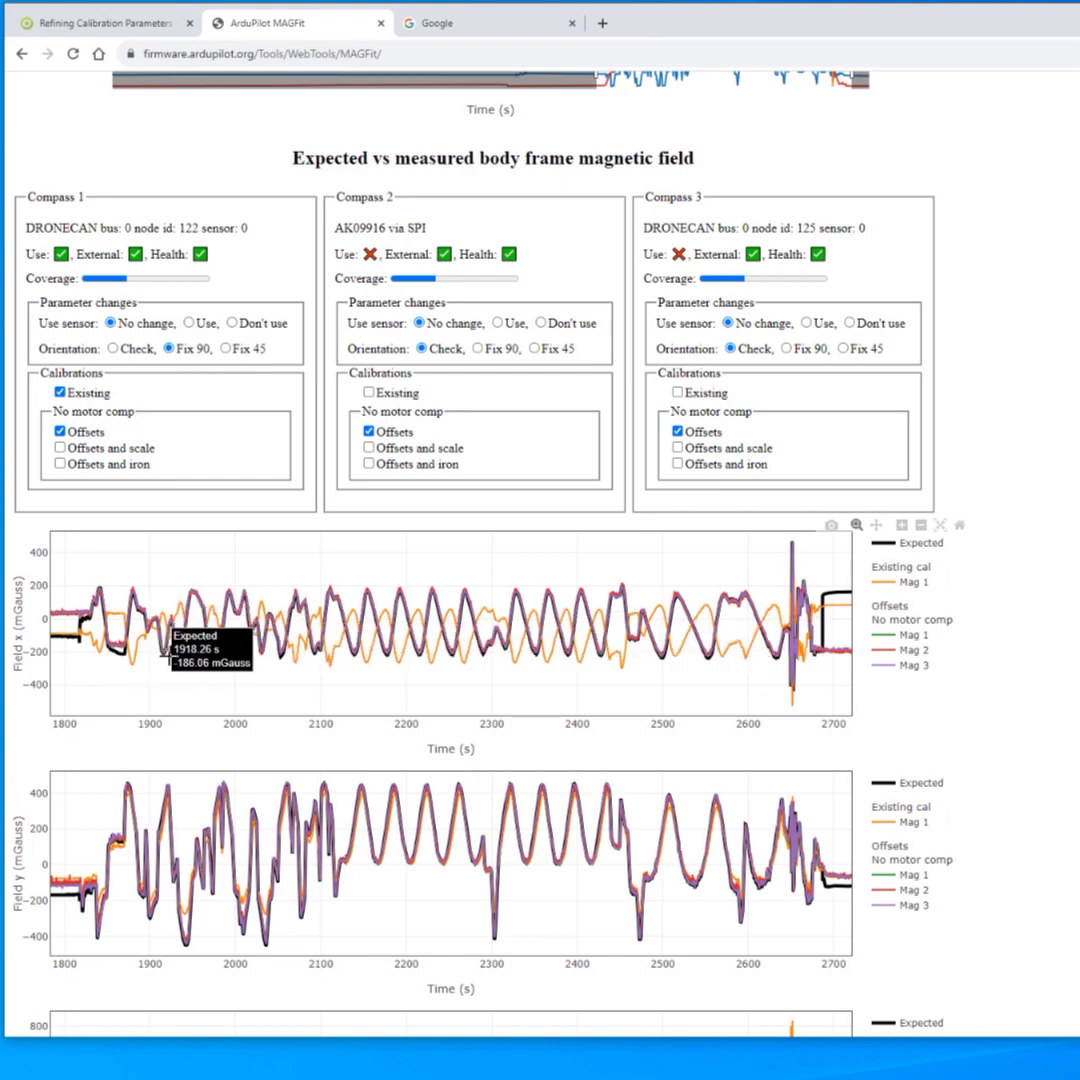
click(60, 393)
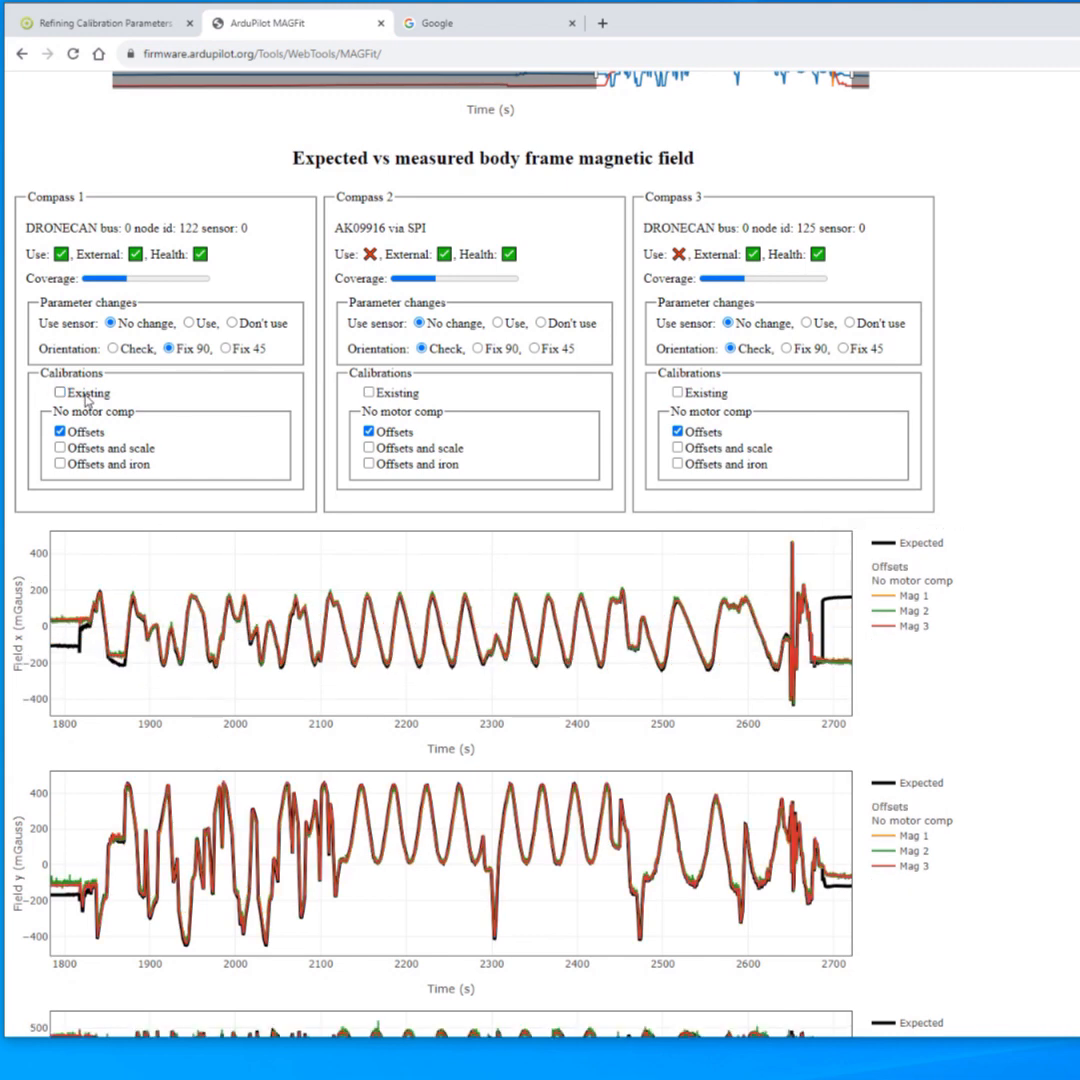
Clear the Offsets calibration of Compass 2 and Compass 3, and compare Compass 1's Offsets calibration with the expected field
scroll(372, 650, down, 1)
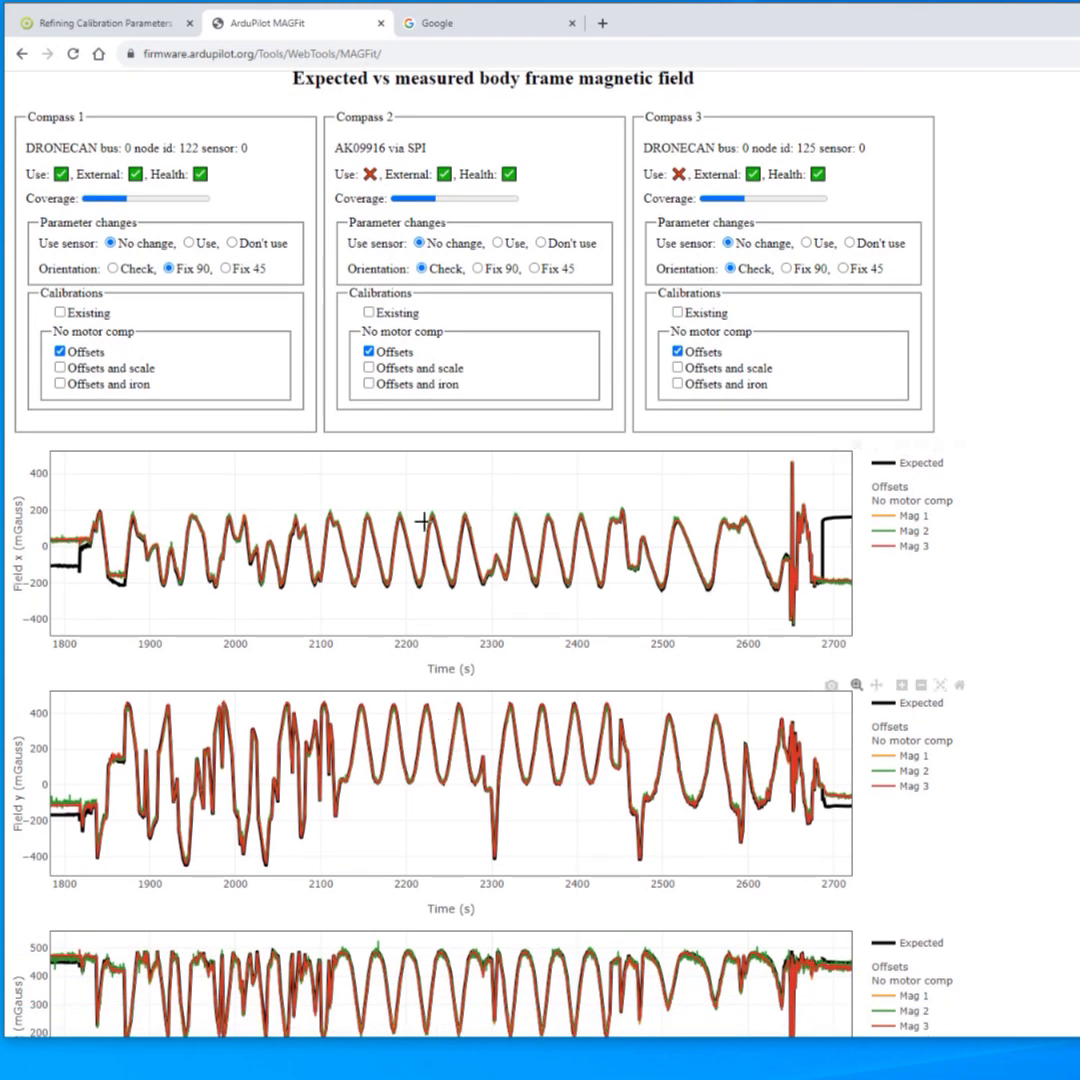
click(368, 351)
click(677, 351)
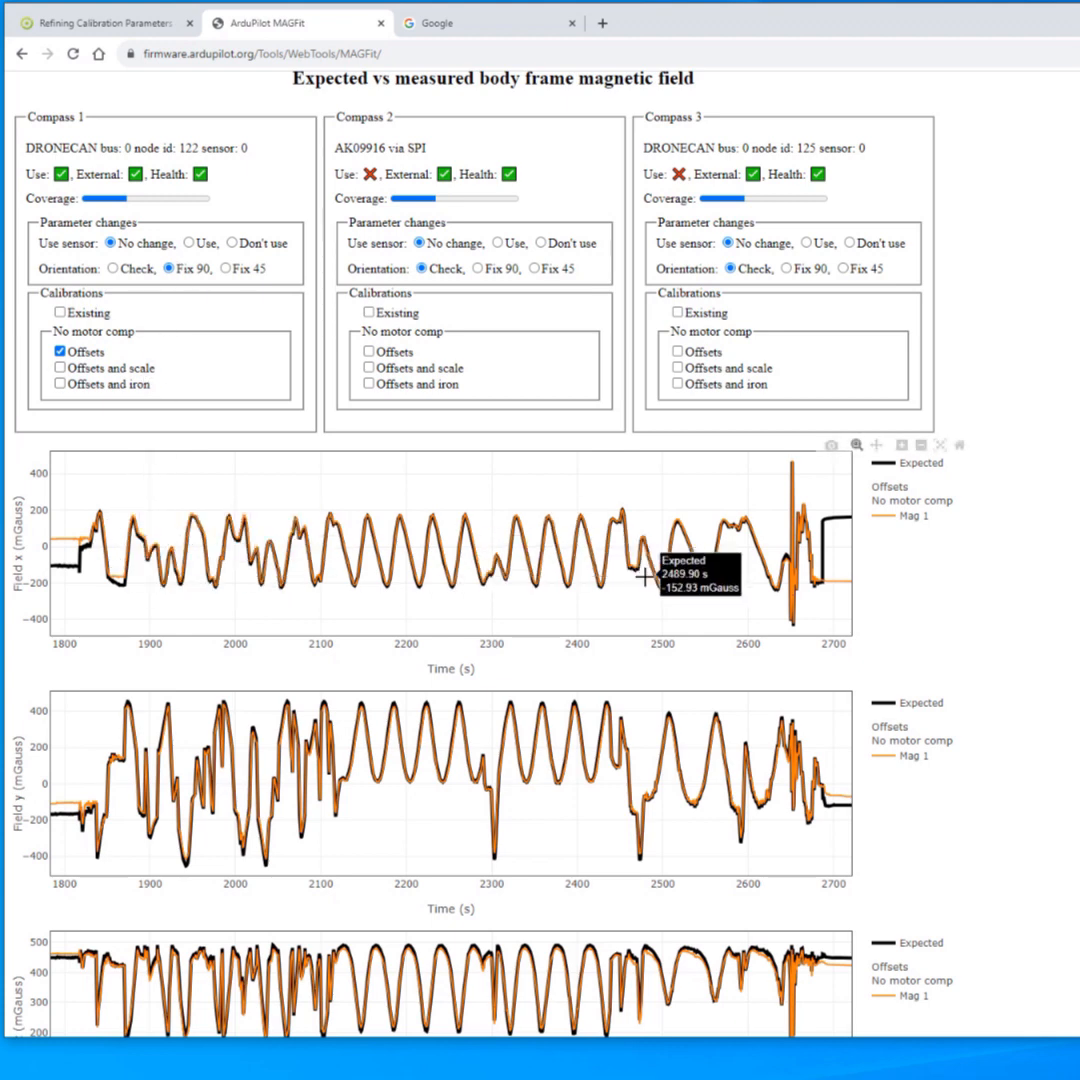
scroll(376, 884, down, 2)
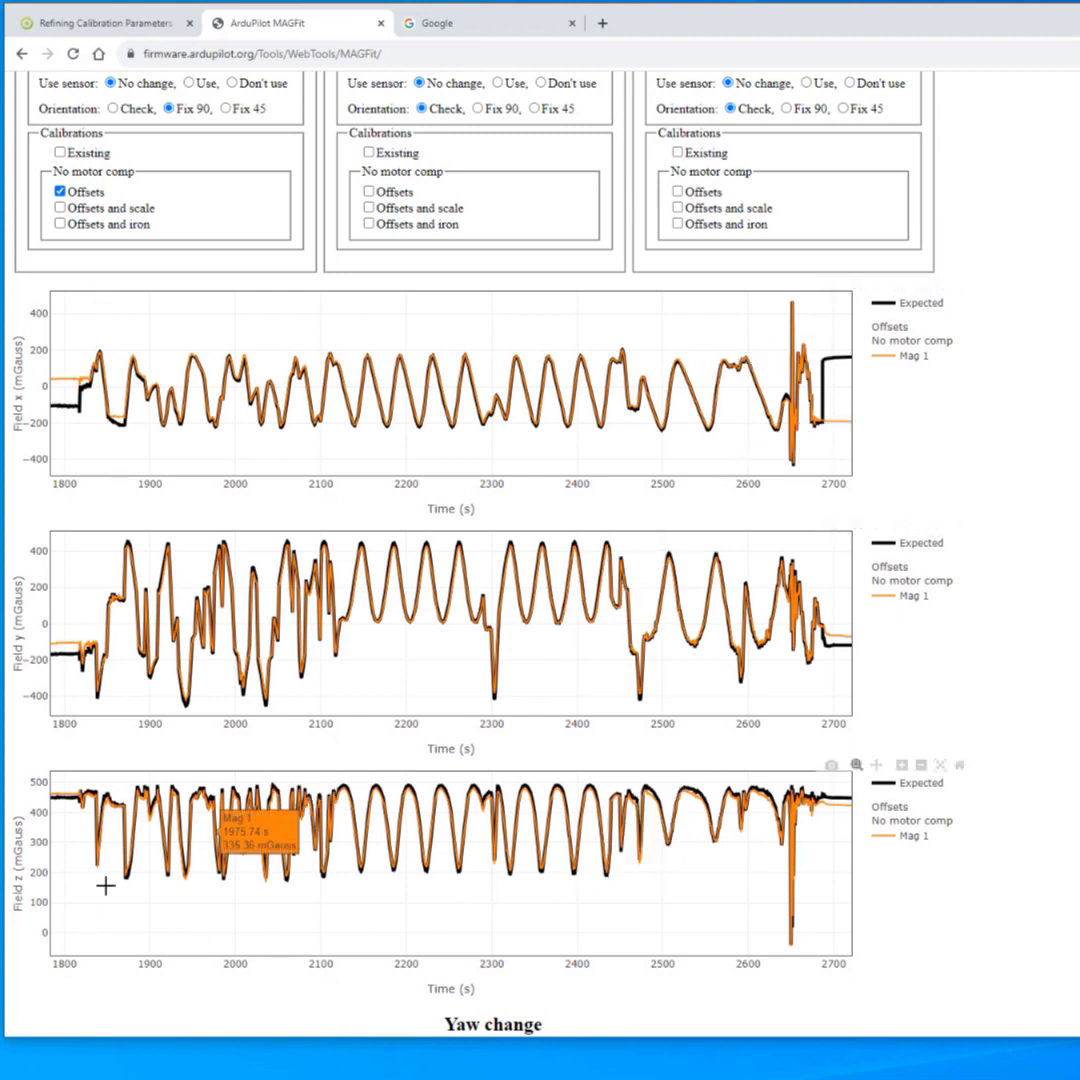
Examine how Compass 1's Offsets calibration with Fix 90 follows the expected body frame field, and its yaw change
scroll(91, 892, up, 2)
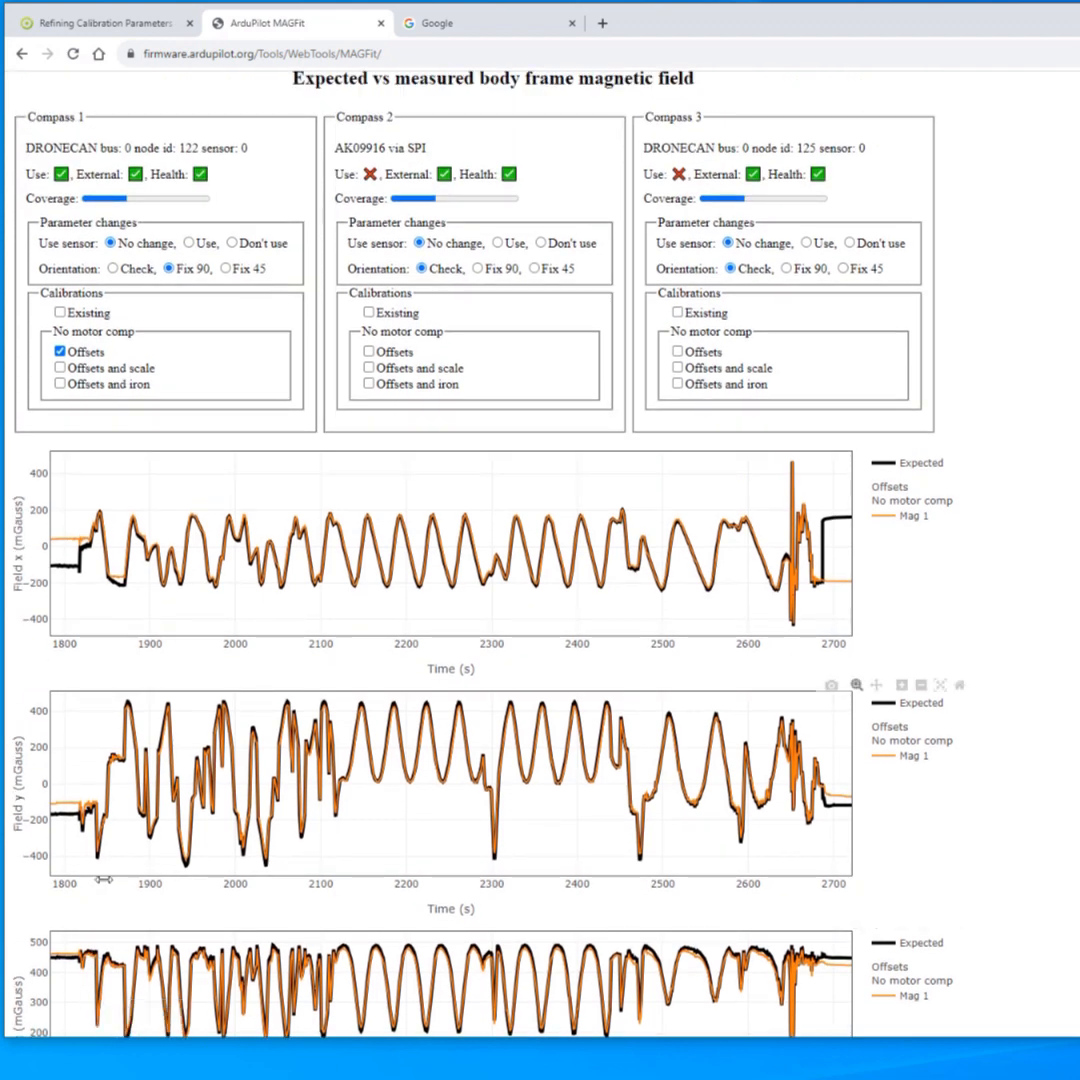
scroll(362, 463, up, 4)
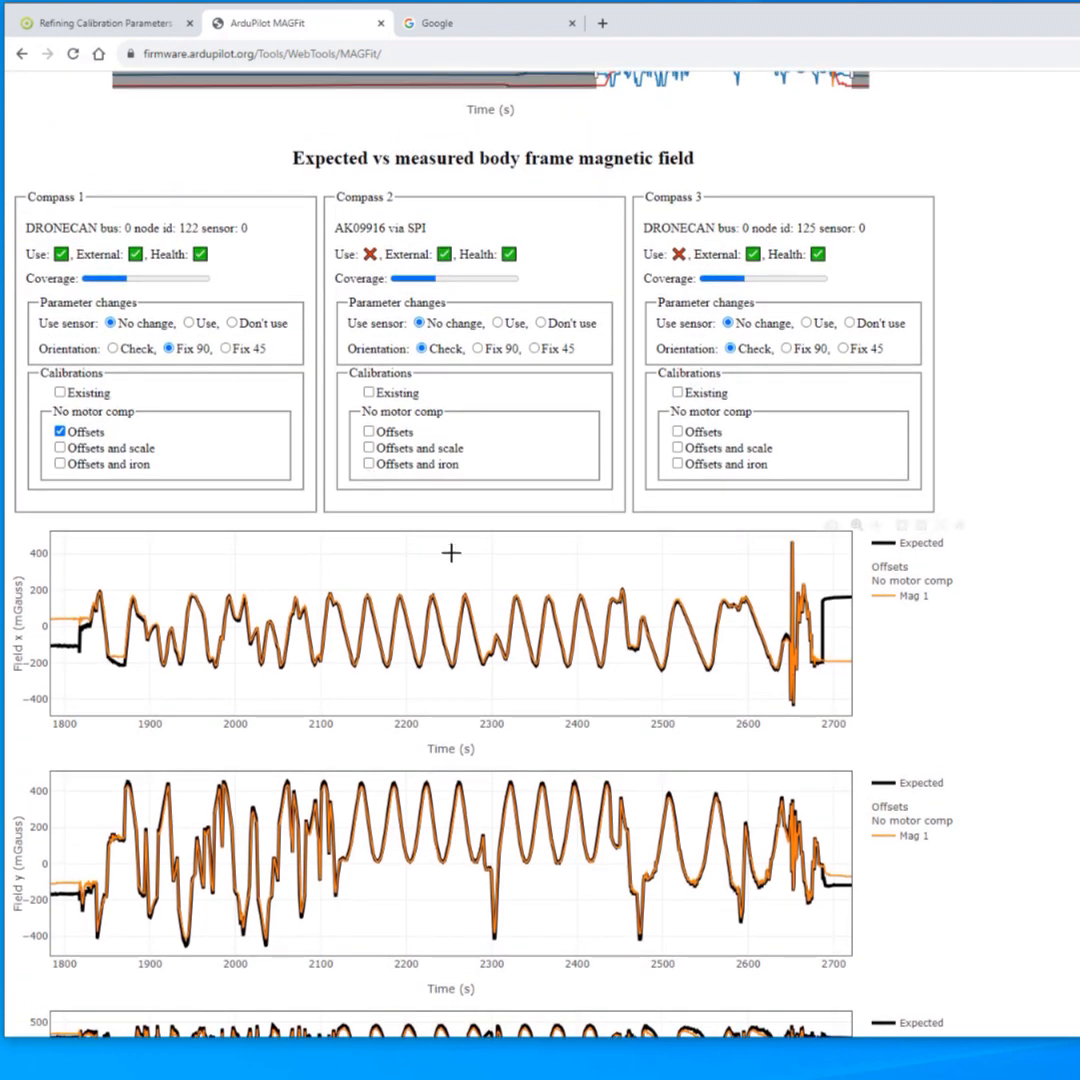
scroll(90, 367, down, 2)
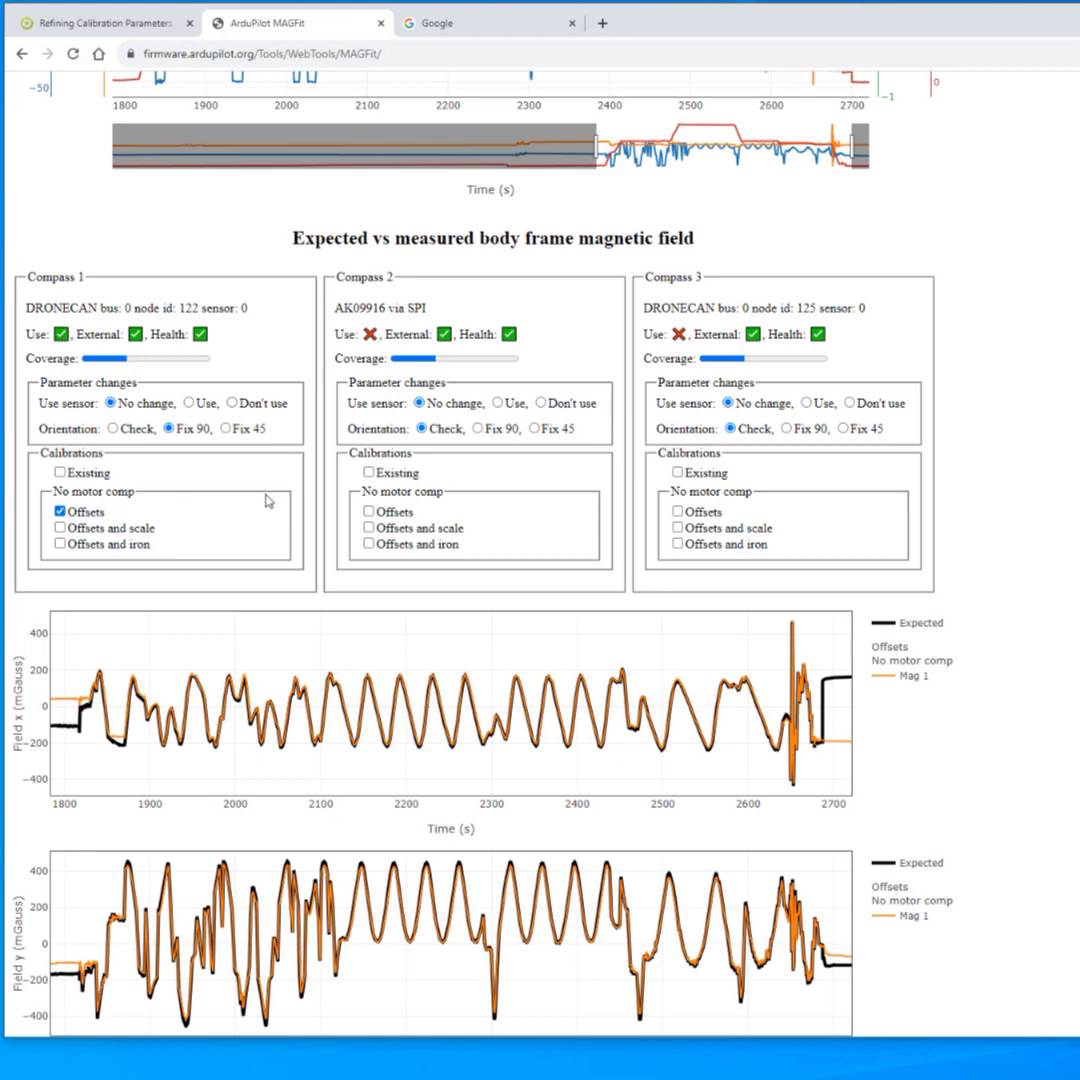
scroll(321, 675, down, 2)
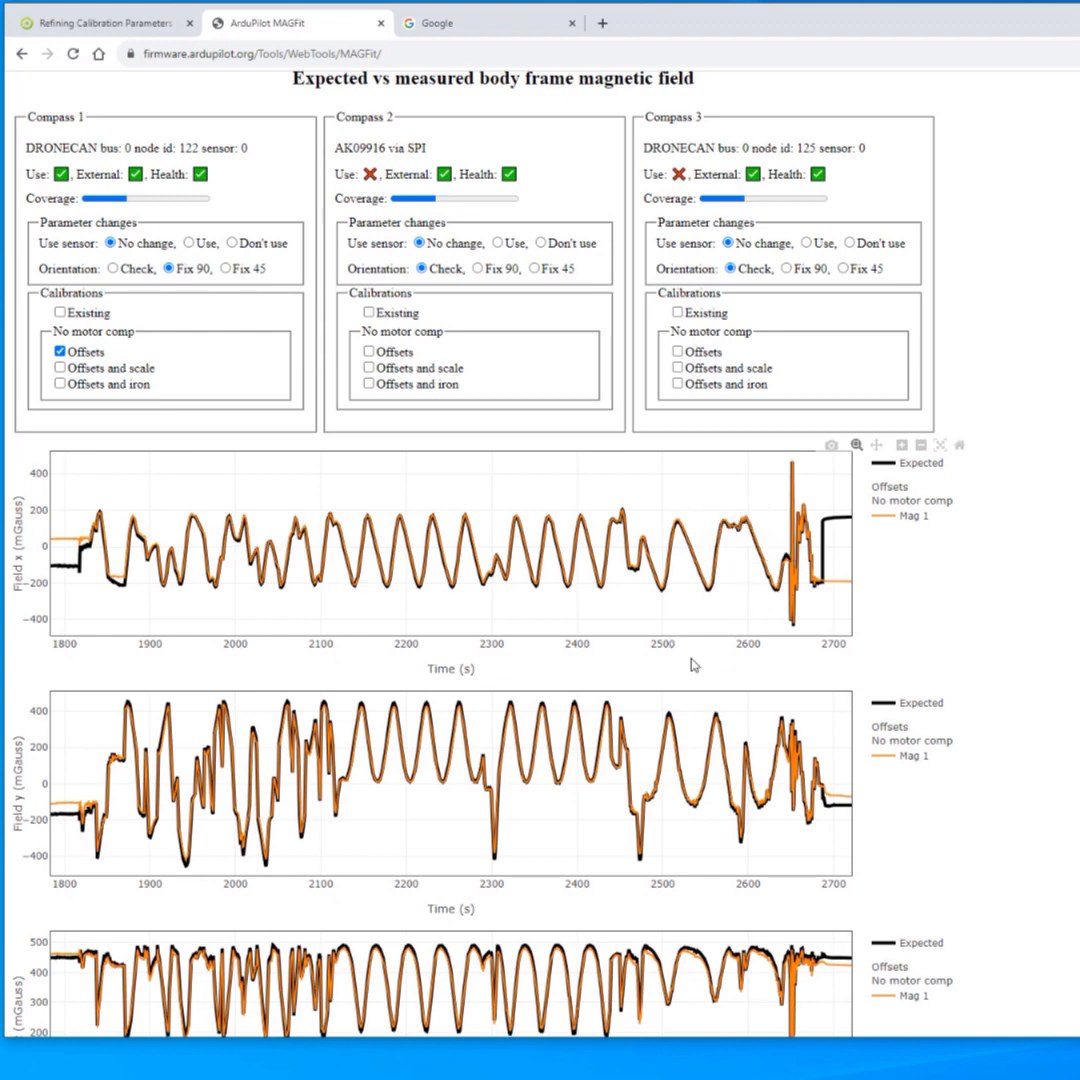
scroll(678, 645, up, 1)
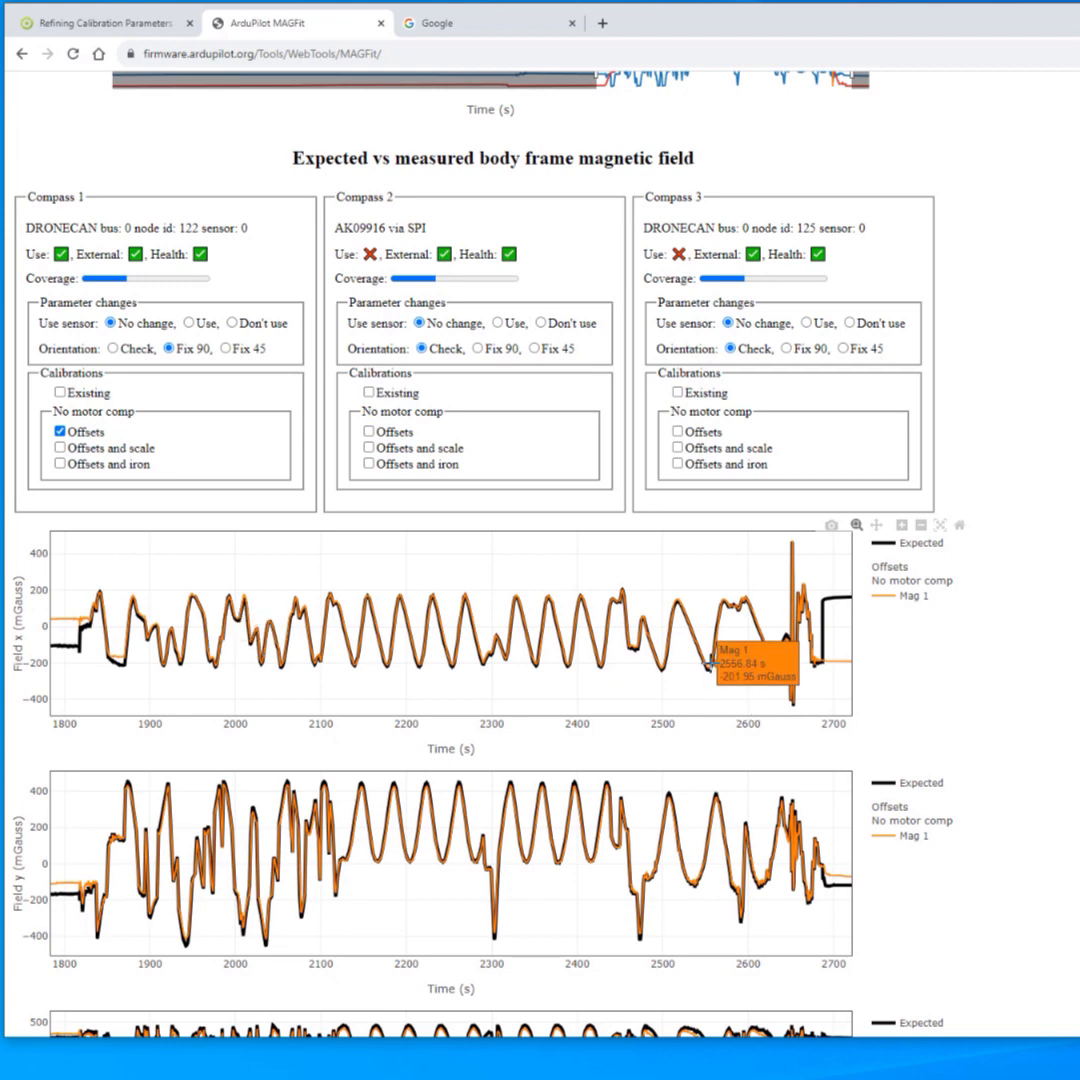
scroll(640, 600, down, 1)
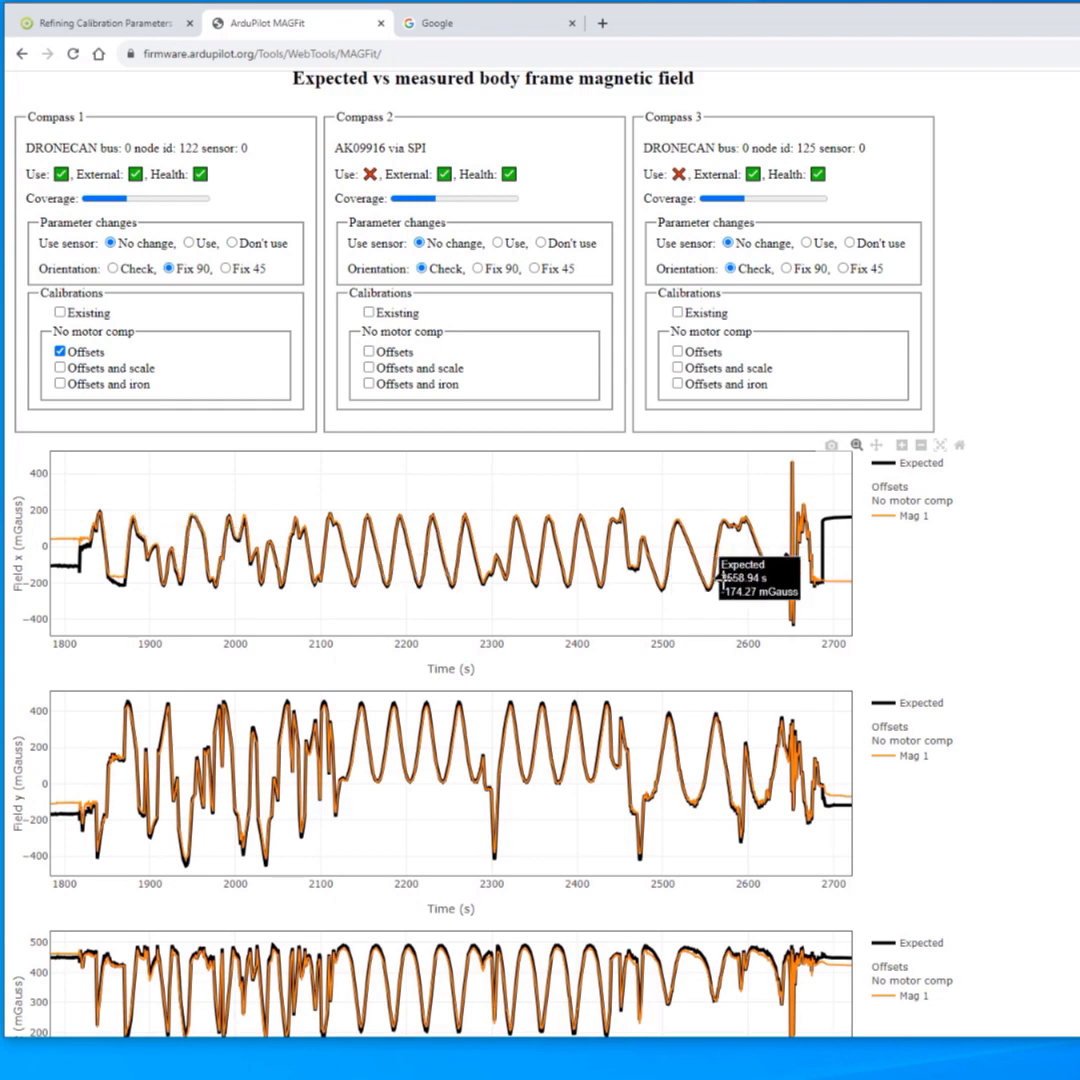
scroll(724, 575, down, 5)
scroll(726, 580, down, 3)
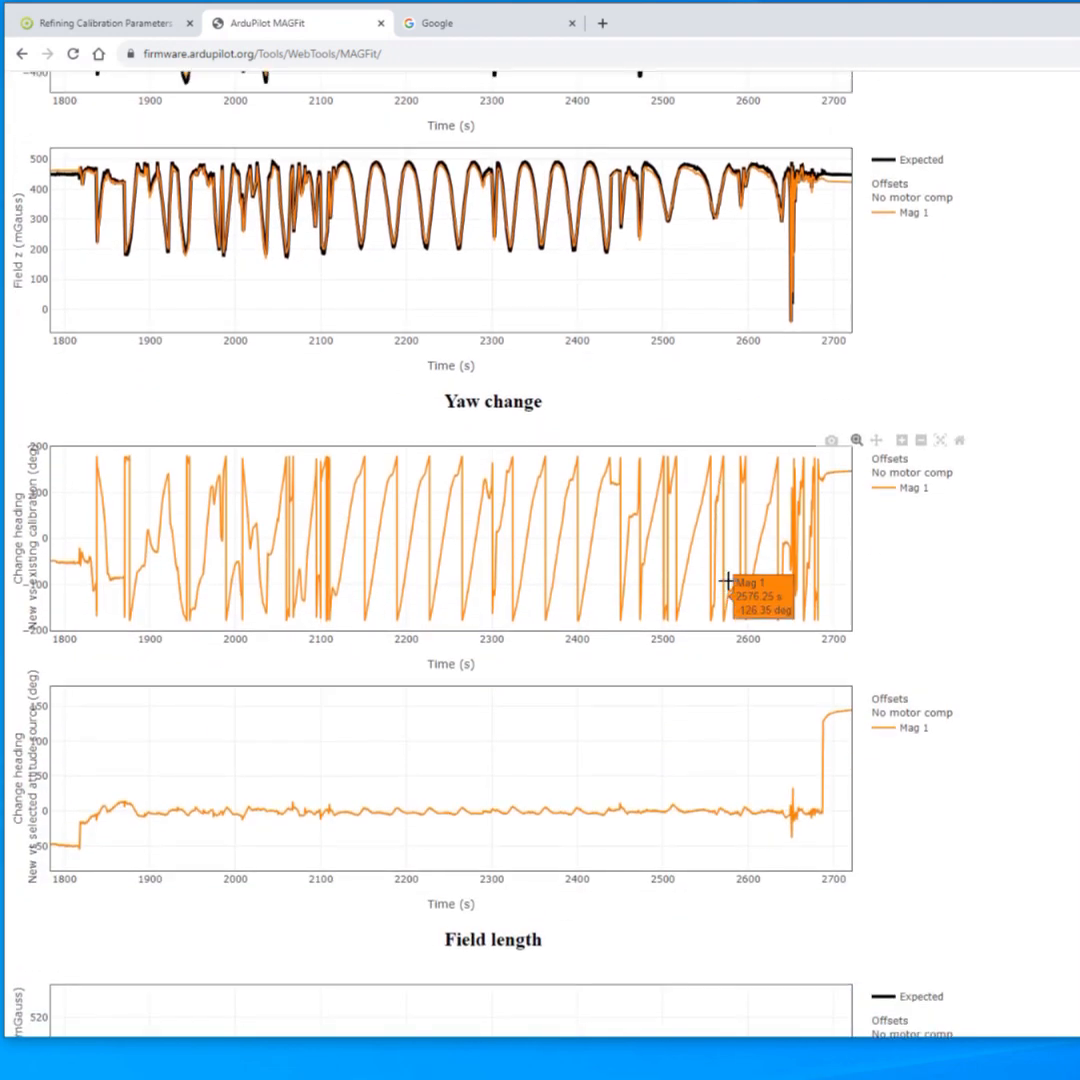
scroll(740, 590, up, 3)
scroll(350, 500, down, 2)
scroll(342, 755, up, 6)
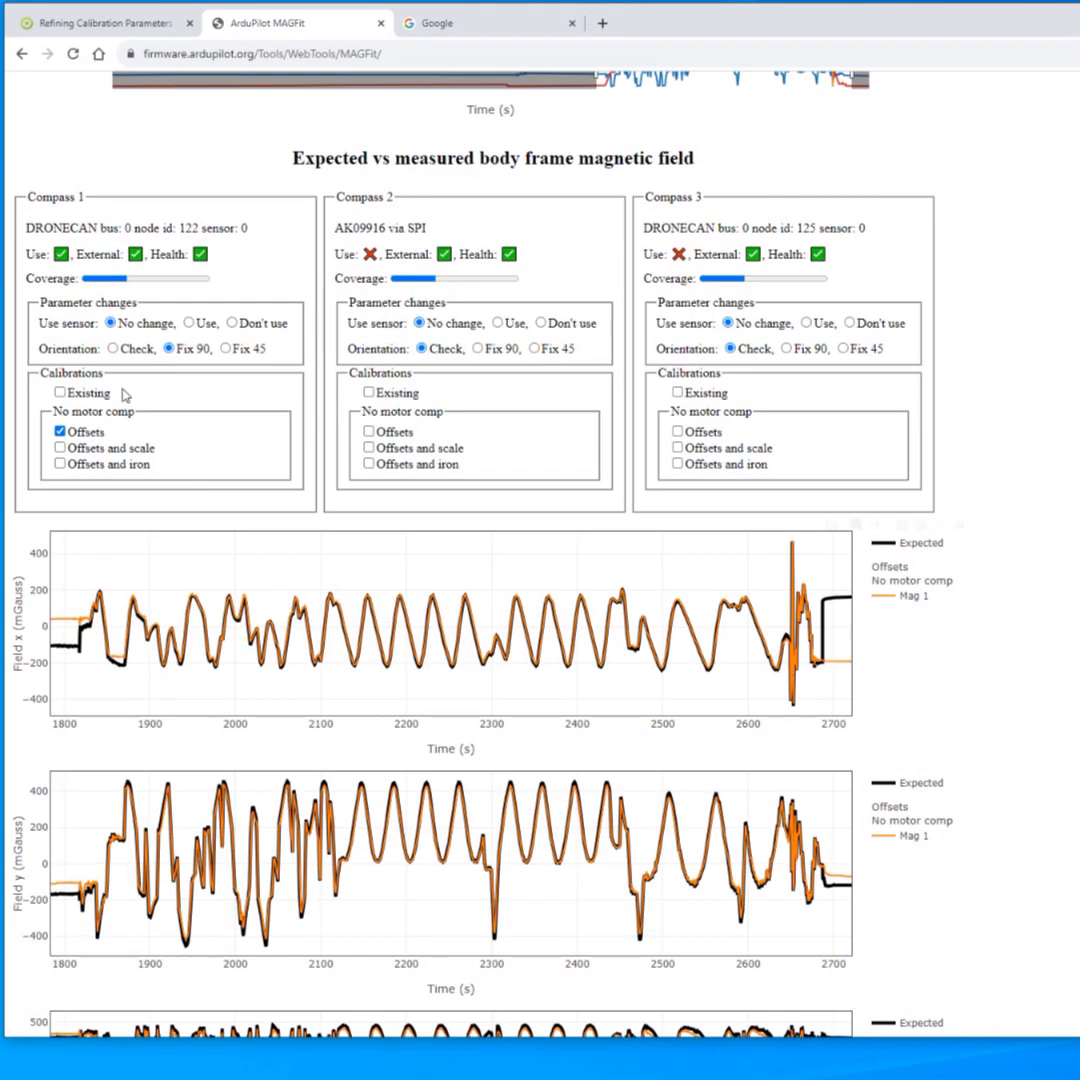
Show Compass 1's Existing calibration alongside Offsets and compare both in the body frame field and yaw change plots
click(60, 393)
scroll(431, 709, down, 5)
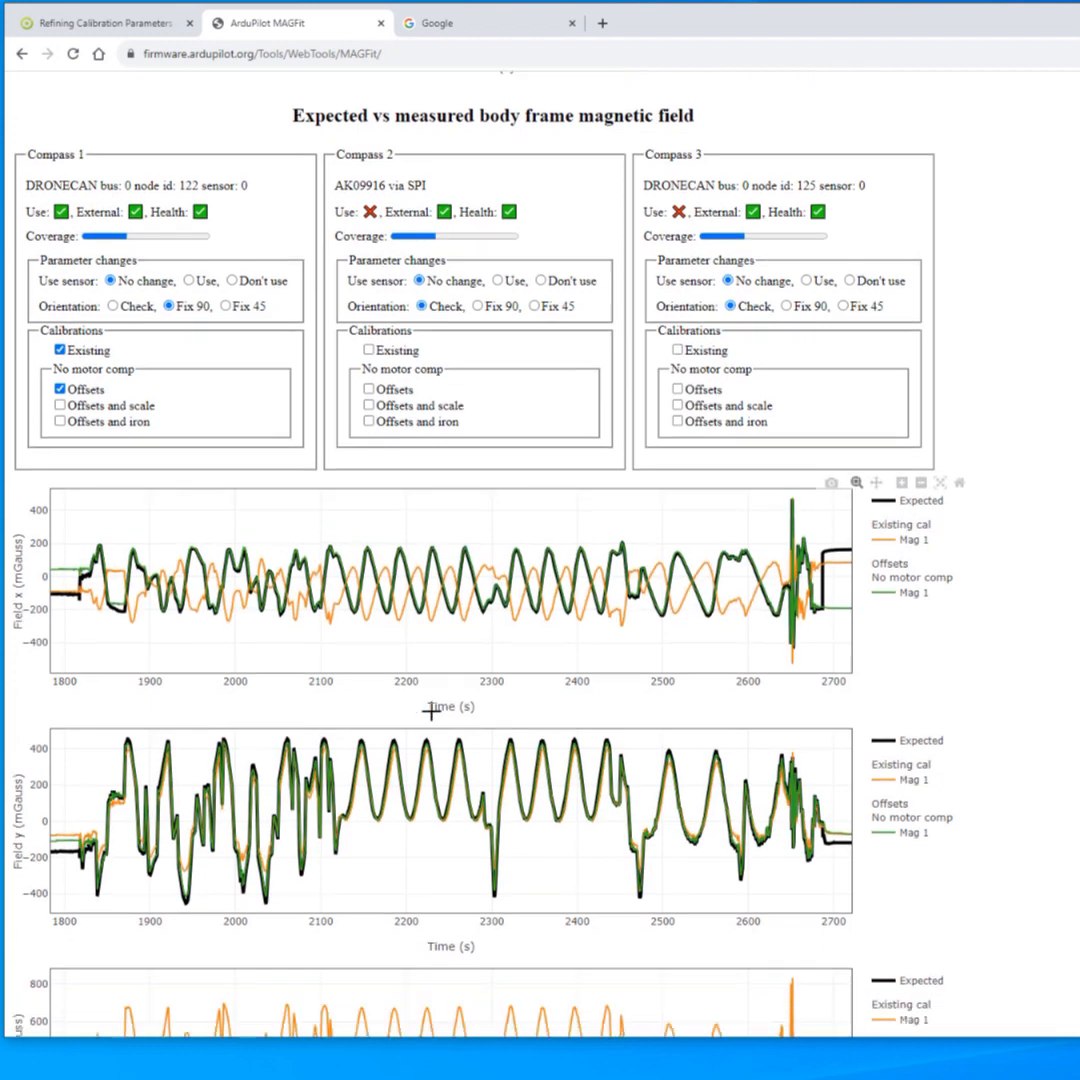
scroll(547, 725, down, 4)
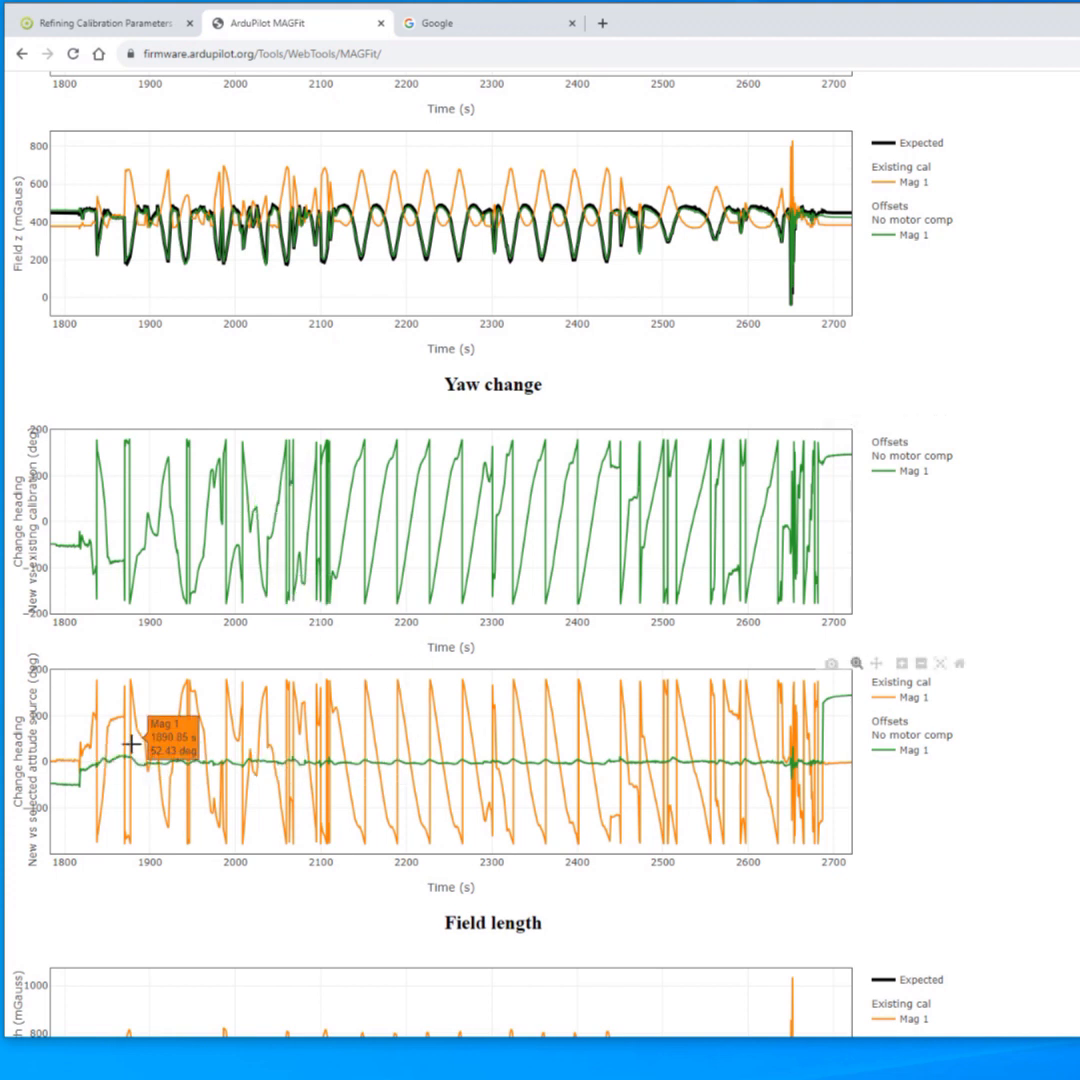
mouse_move(104, 810)
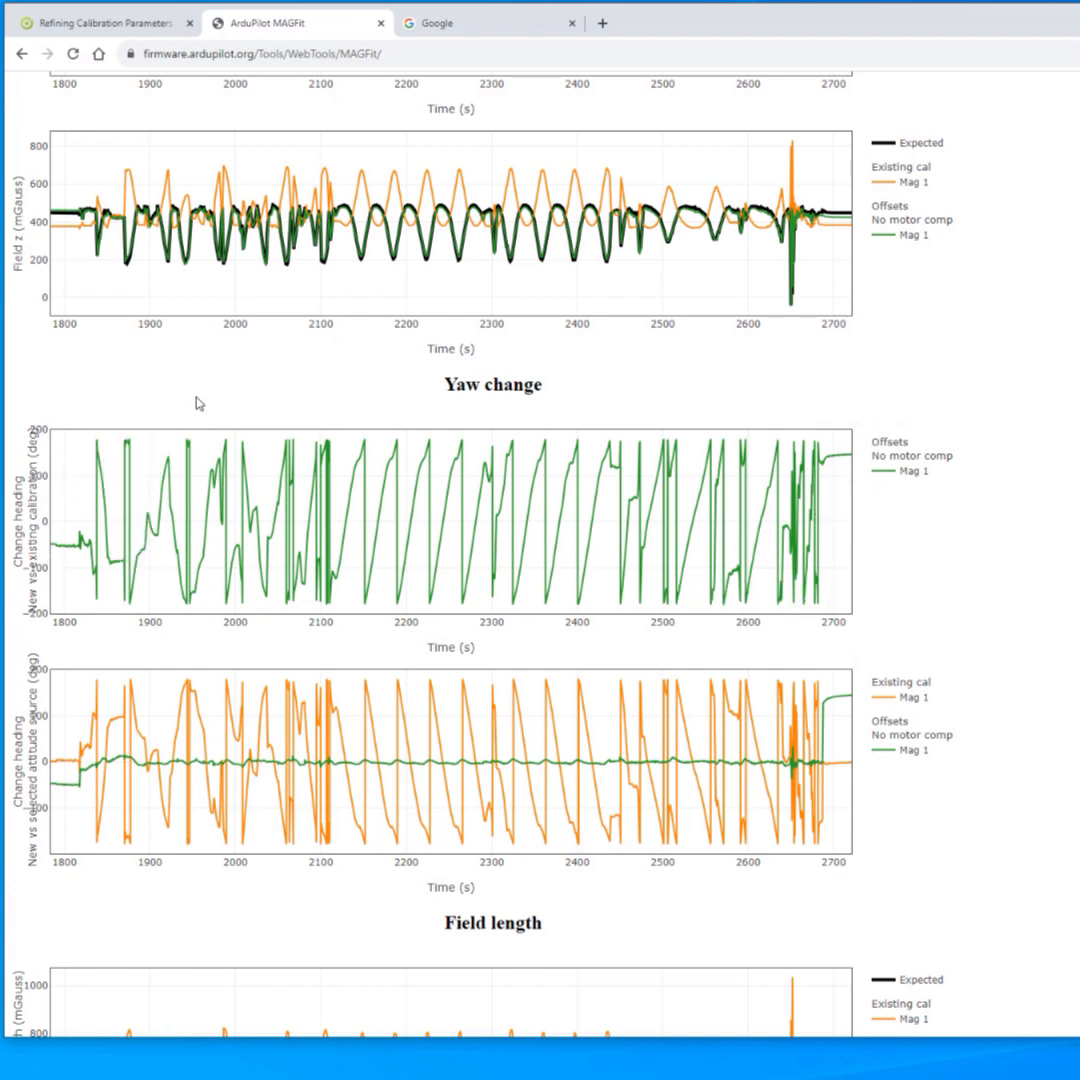
scroll(685, 602, up, 2)
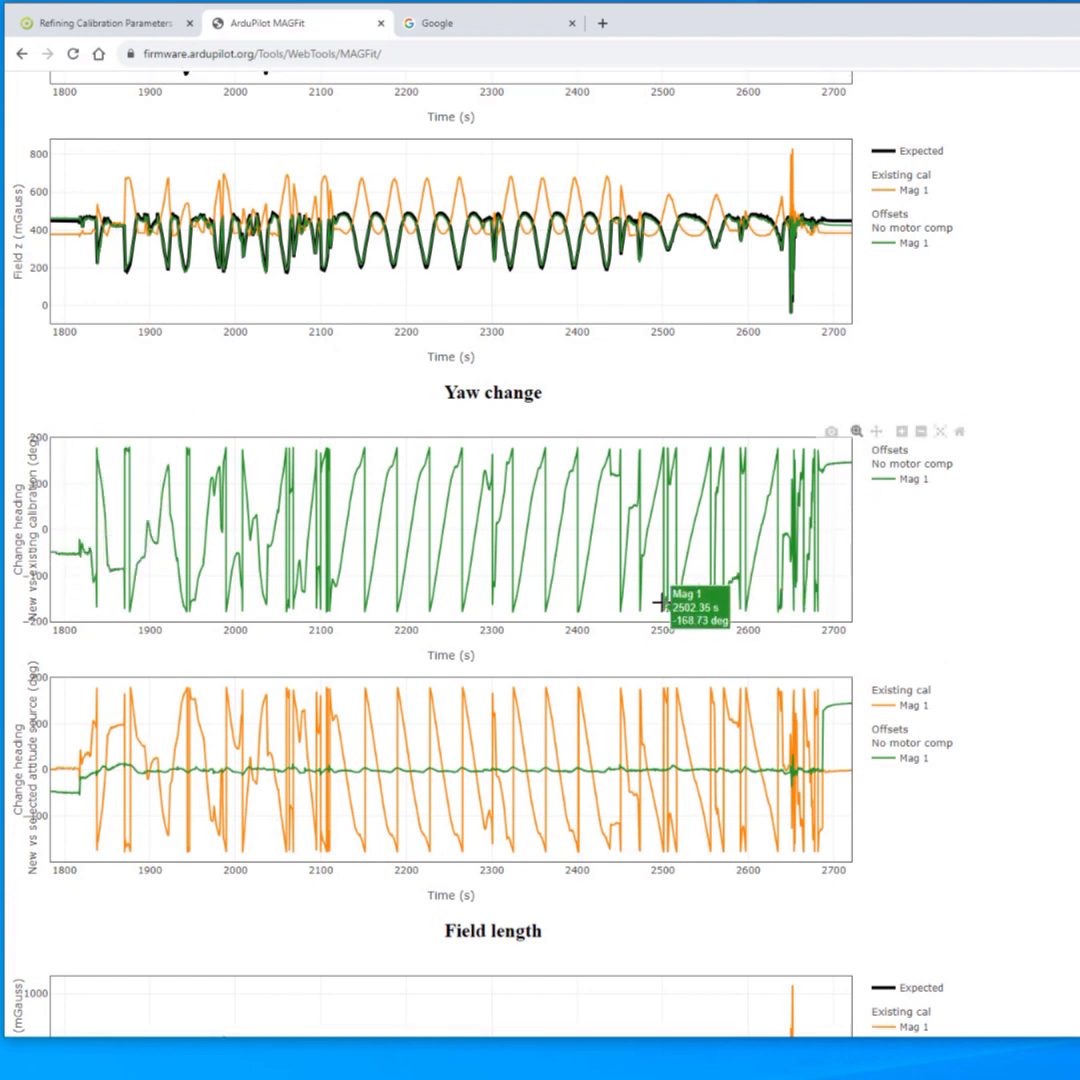
scroll(462, 683, down, 1)
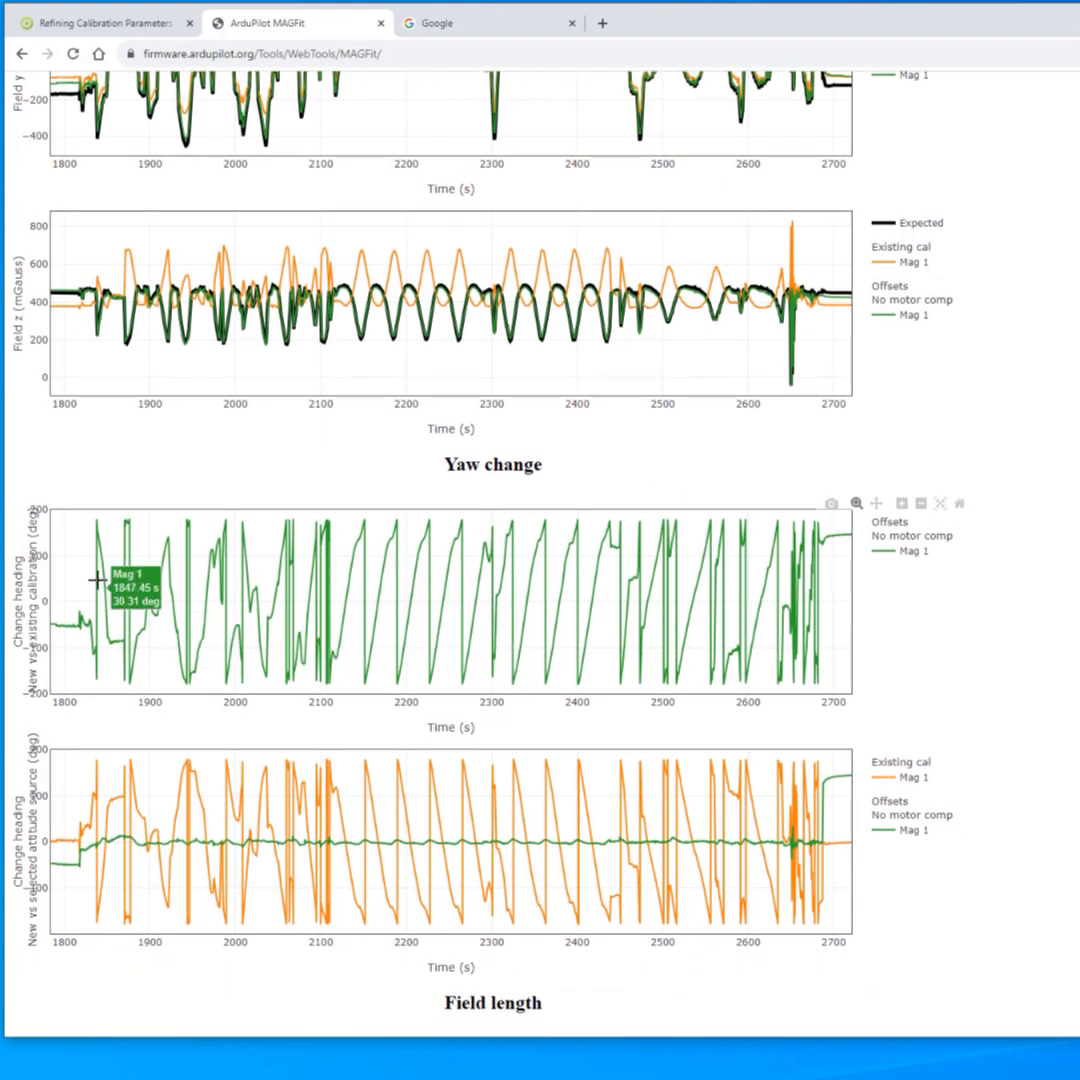
scroll(560, 560, down, 2)
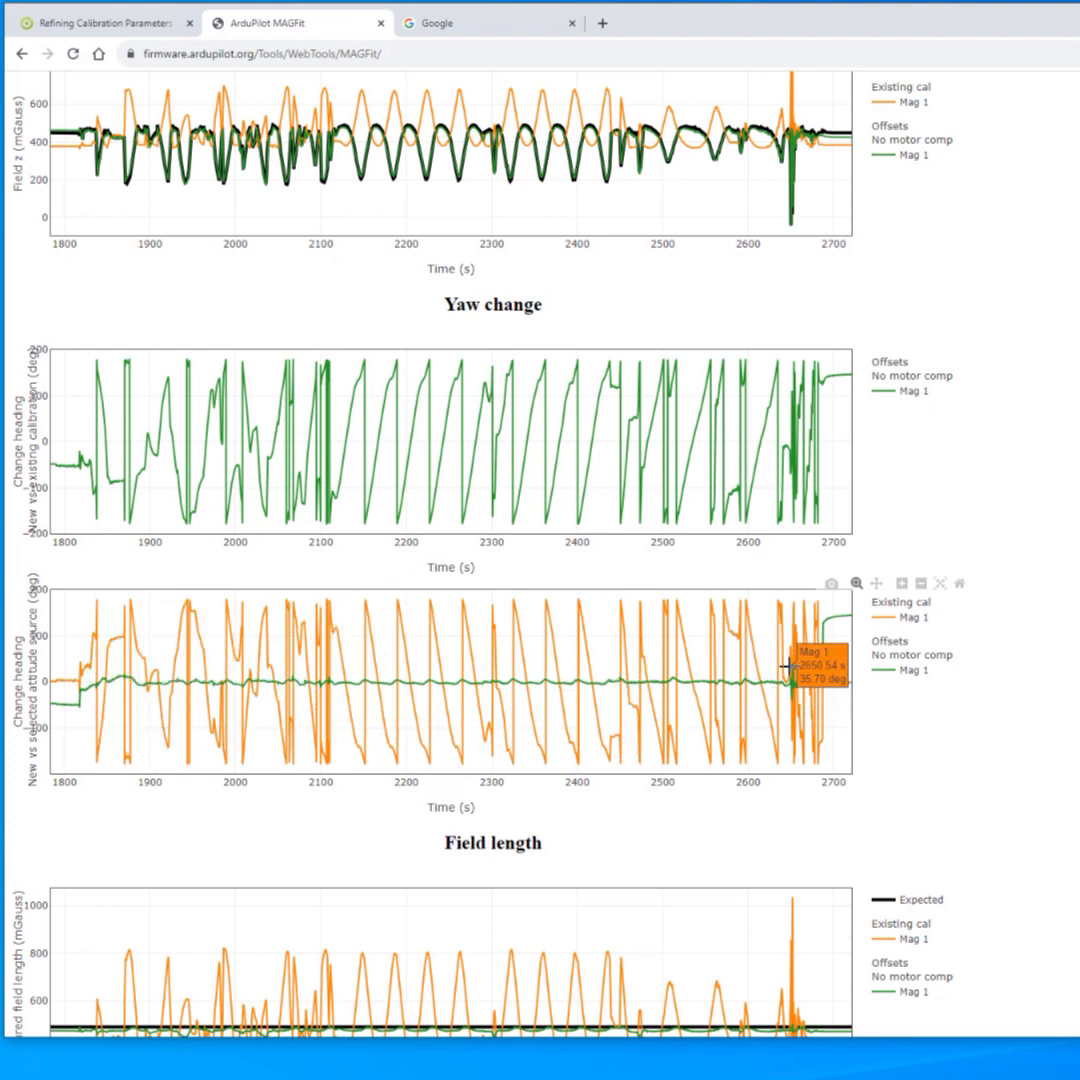
Magnify the heading change versus selected attitude source around zero degrees, and restore the plot's full range
drag(848, 698, 78, 656)
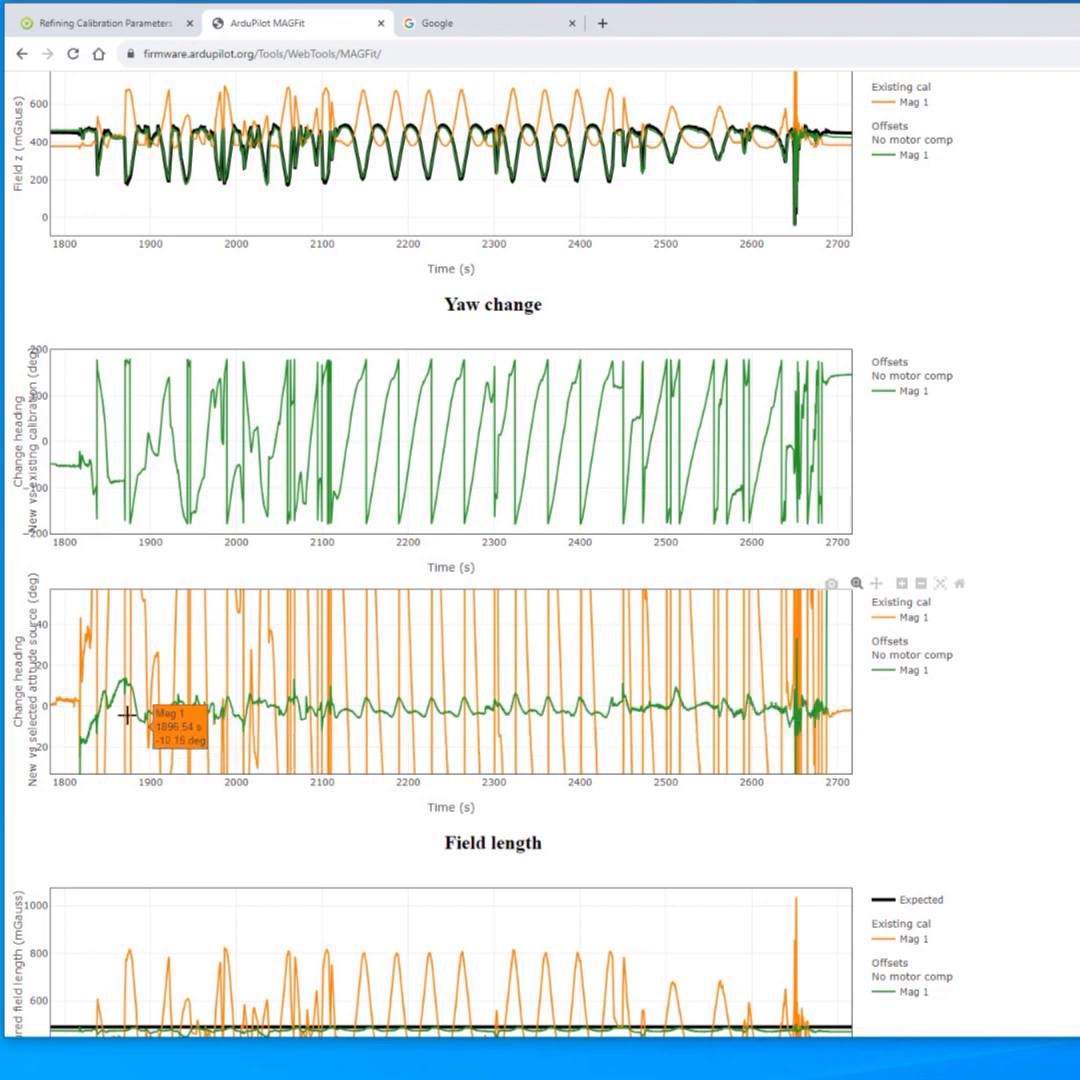
double_click(807, 743)
scroll(757, 700, down, 3)
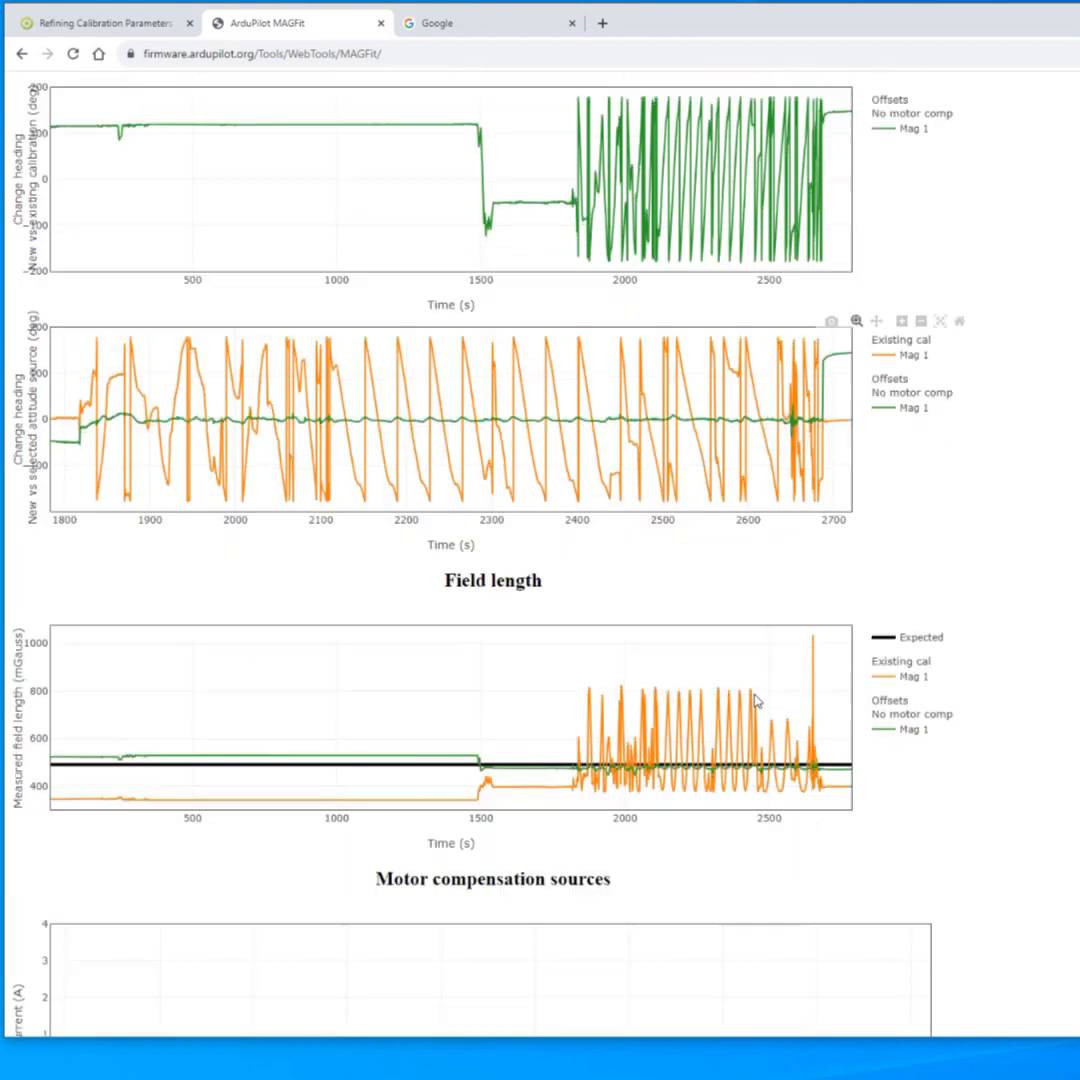
Zoom the Field length plot to the flight from about 1700 to 2790 s and compare both Compass 1 calibrations with the expected length
scroll(757, 700, down, 2)
drag(537, 533, 849, 680)
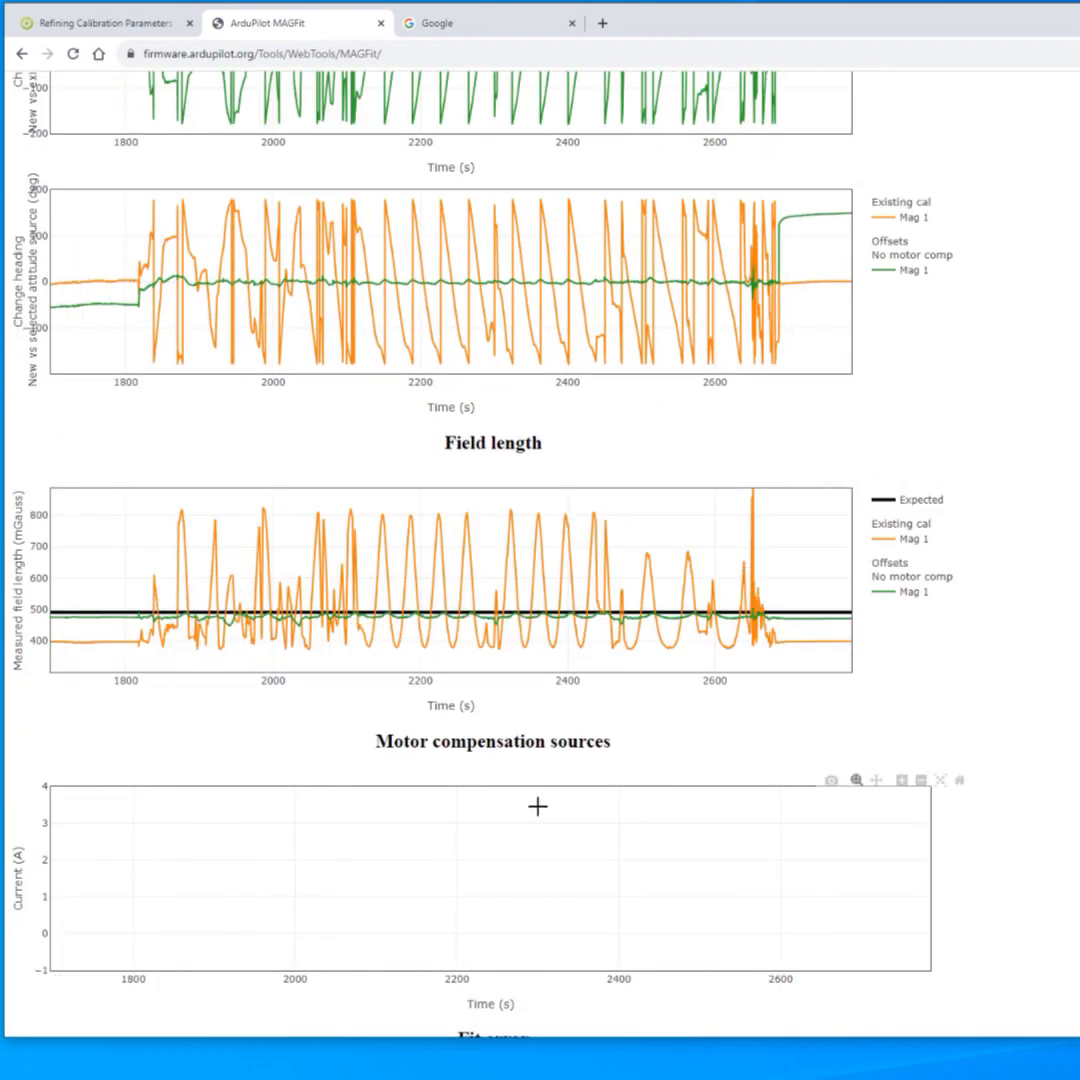
scroll(535, 805, down, 1)
scroll(523, 607, down, 3)
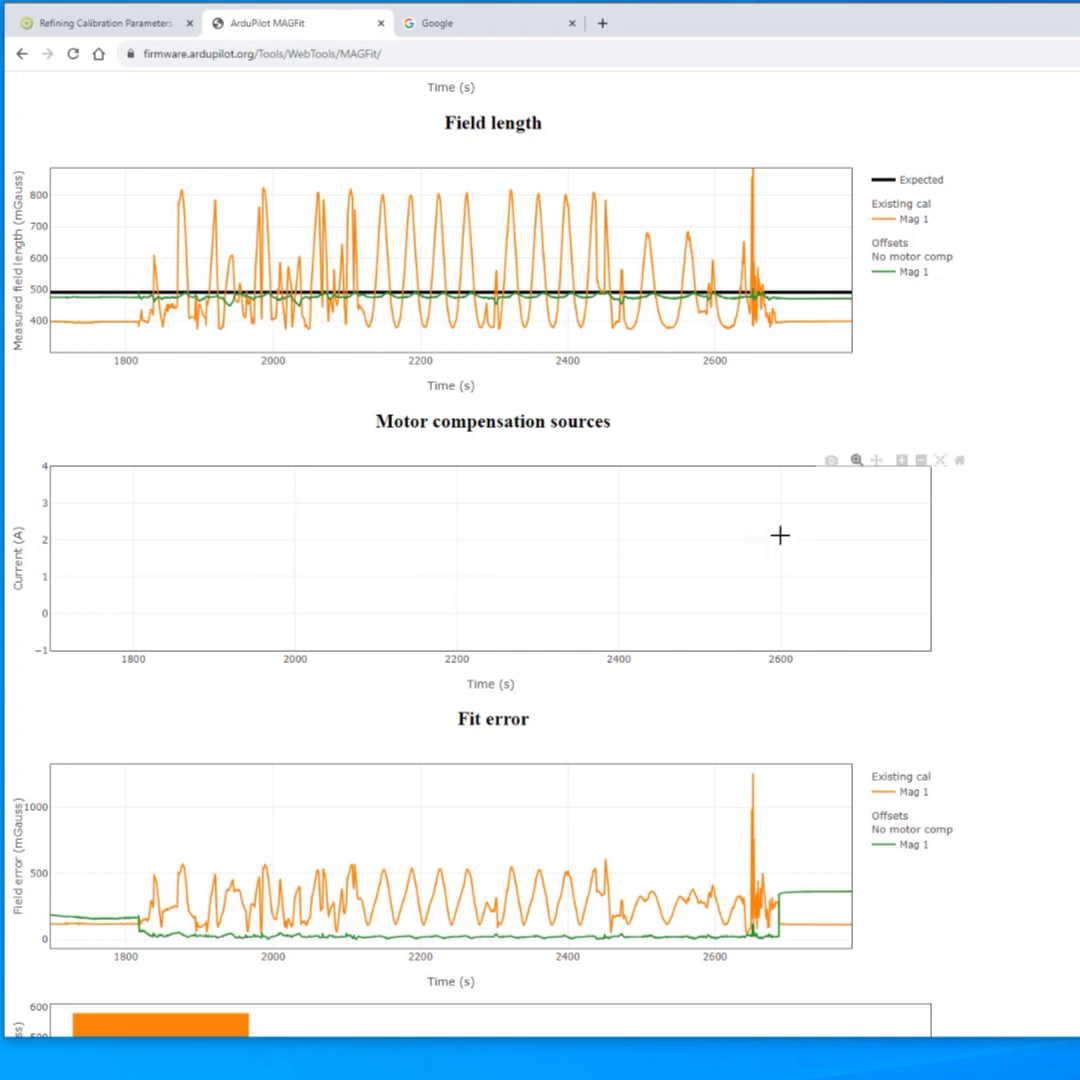
Examine the fit error over time and compare Compass 1's mean field error across the existing, offsets, scale and iron calibrations
scroll(424, 485, down, 3)
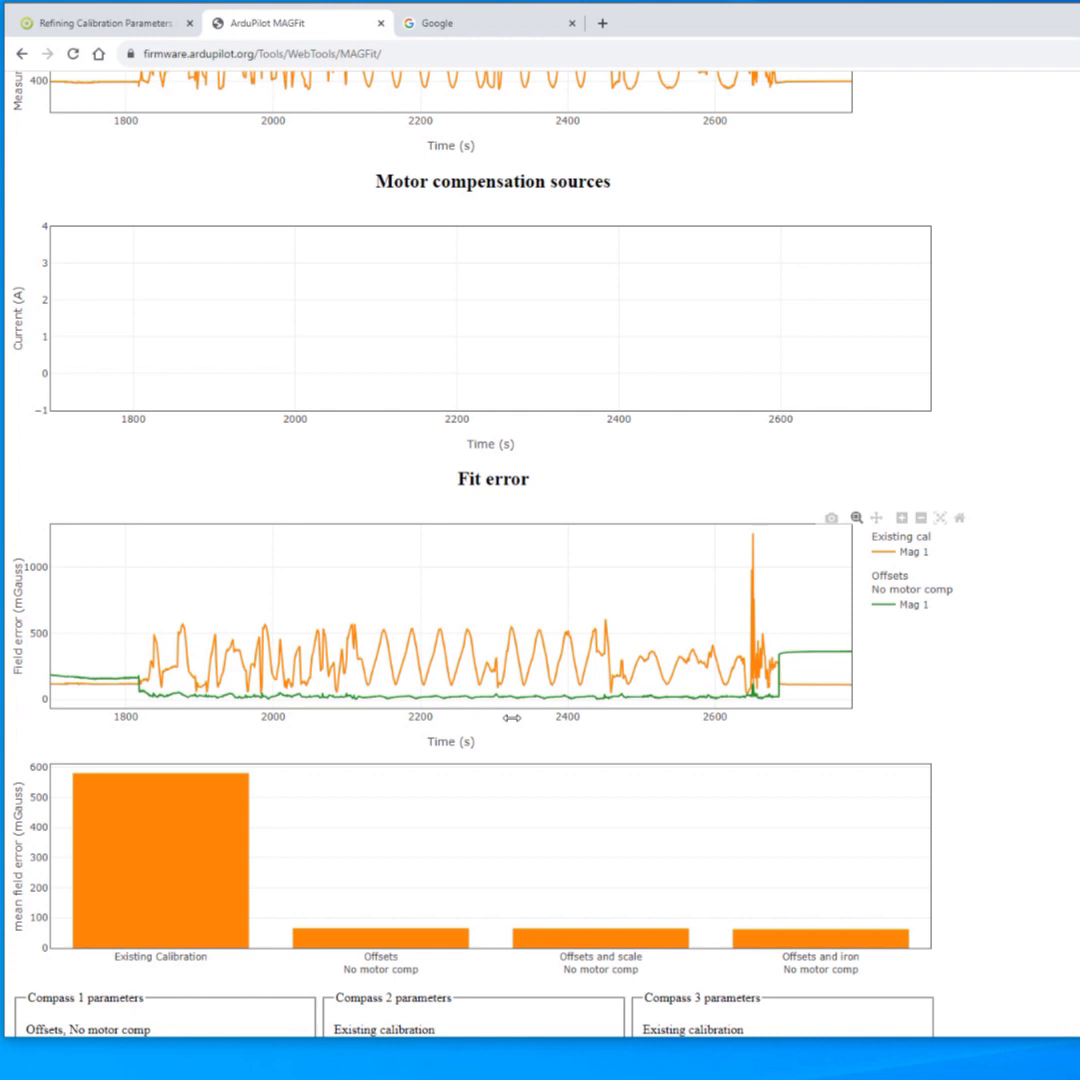
scroll(511, 717, down, 2)
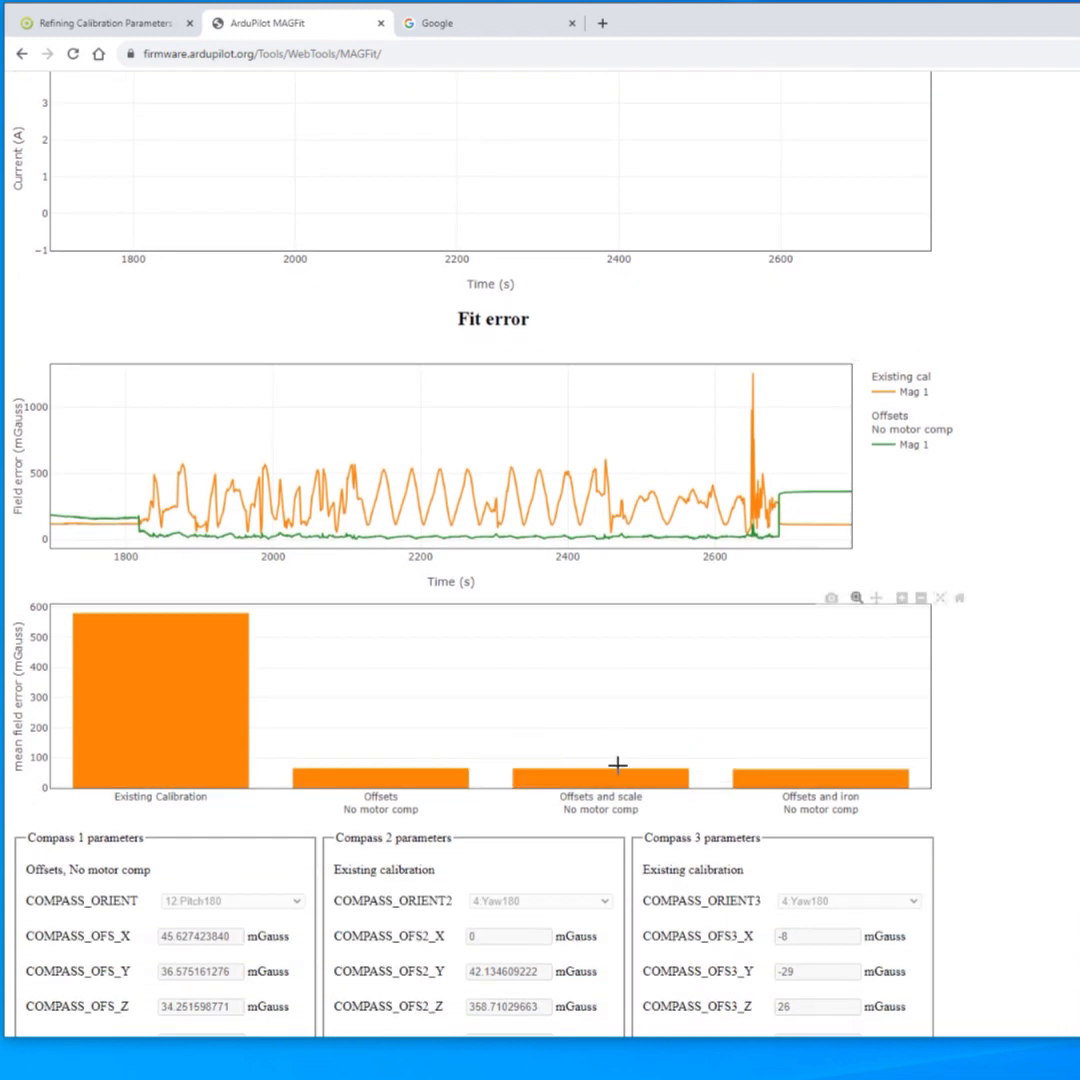
mouse_move(804, 770)
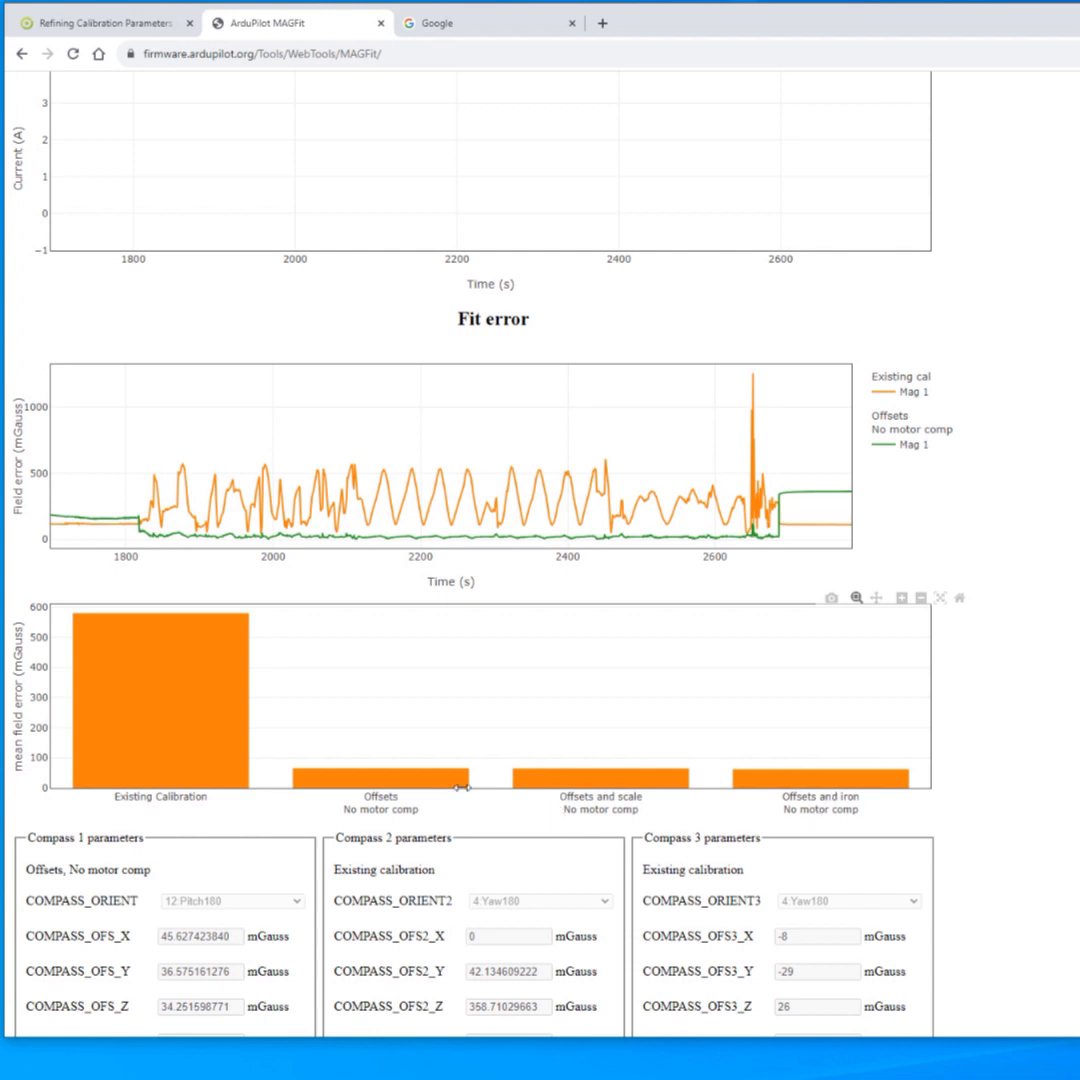
mouse_move(377, 771)
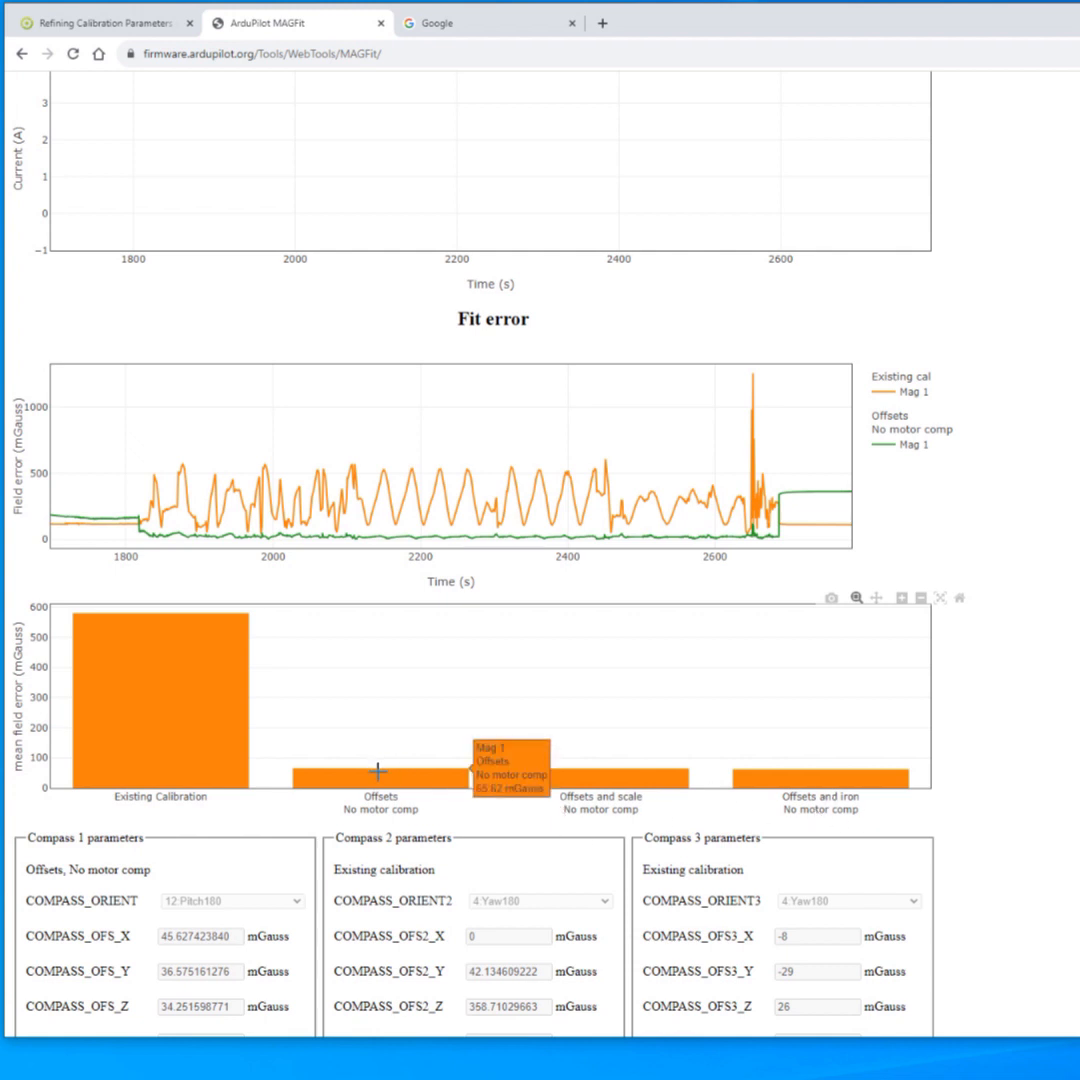
mouse_move(641, 774)
mouse_move(841, 770)
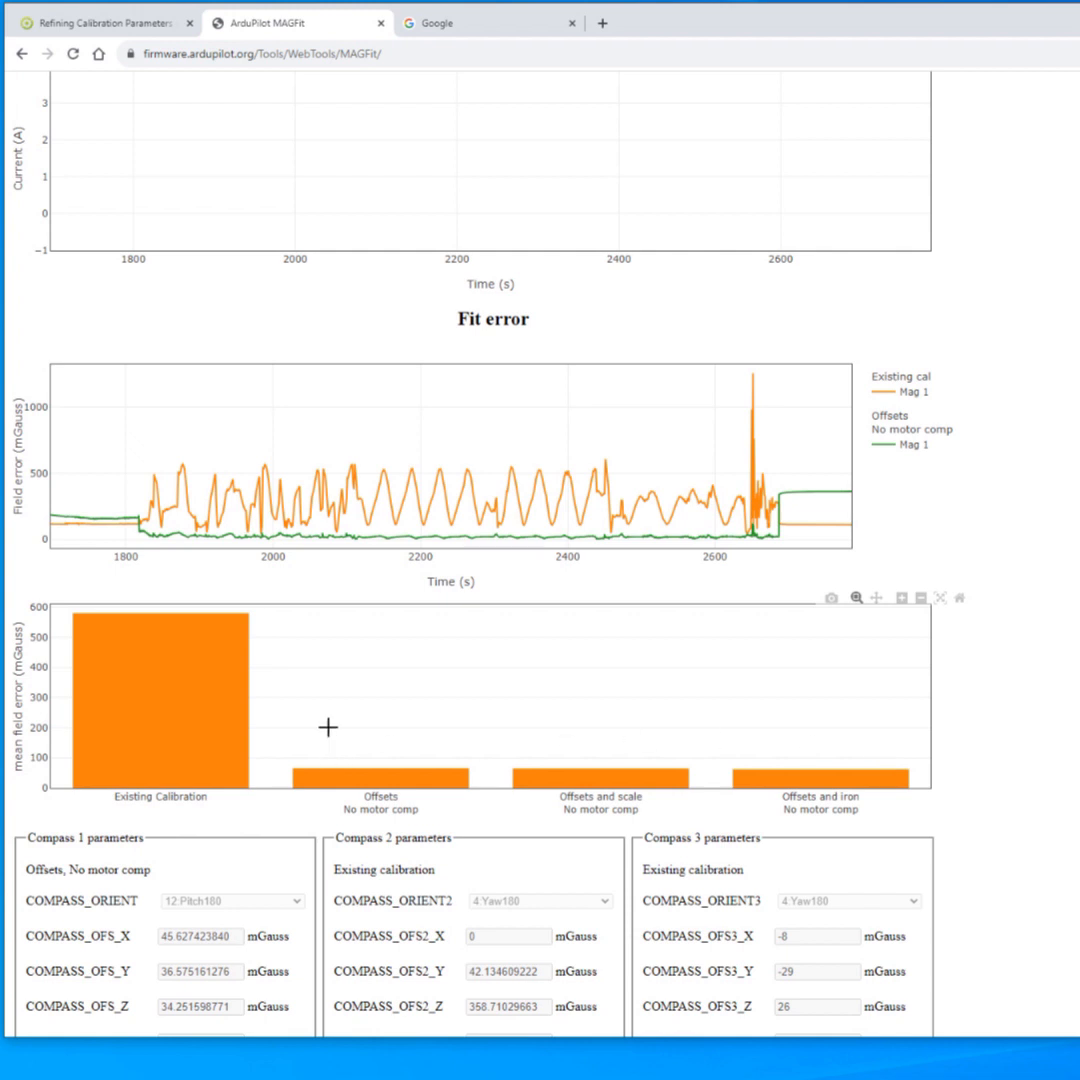
scroll(328, 727, up, 1)
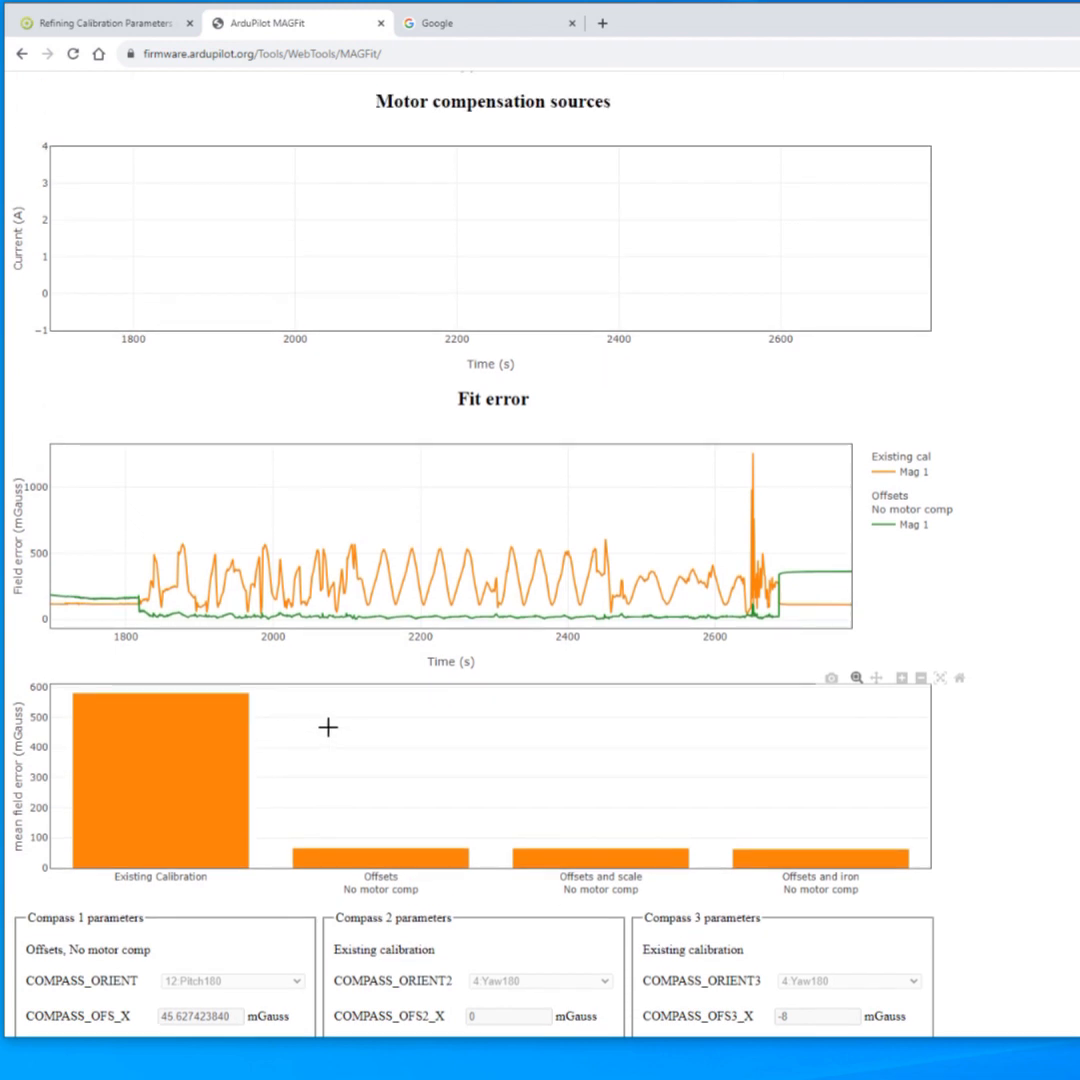
mouse_move(369, 851)
mouse_move(806, 851)
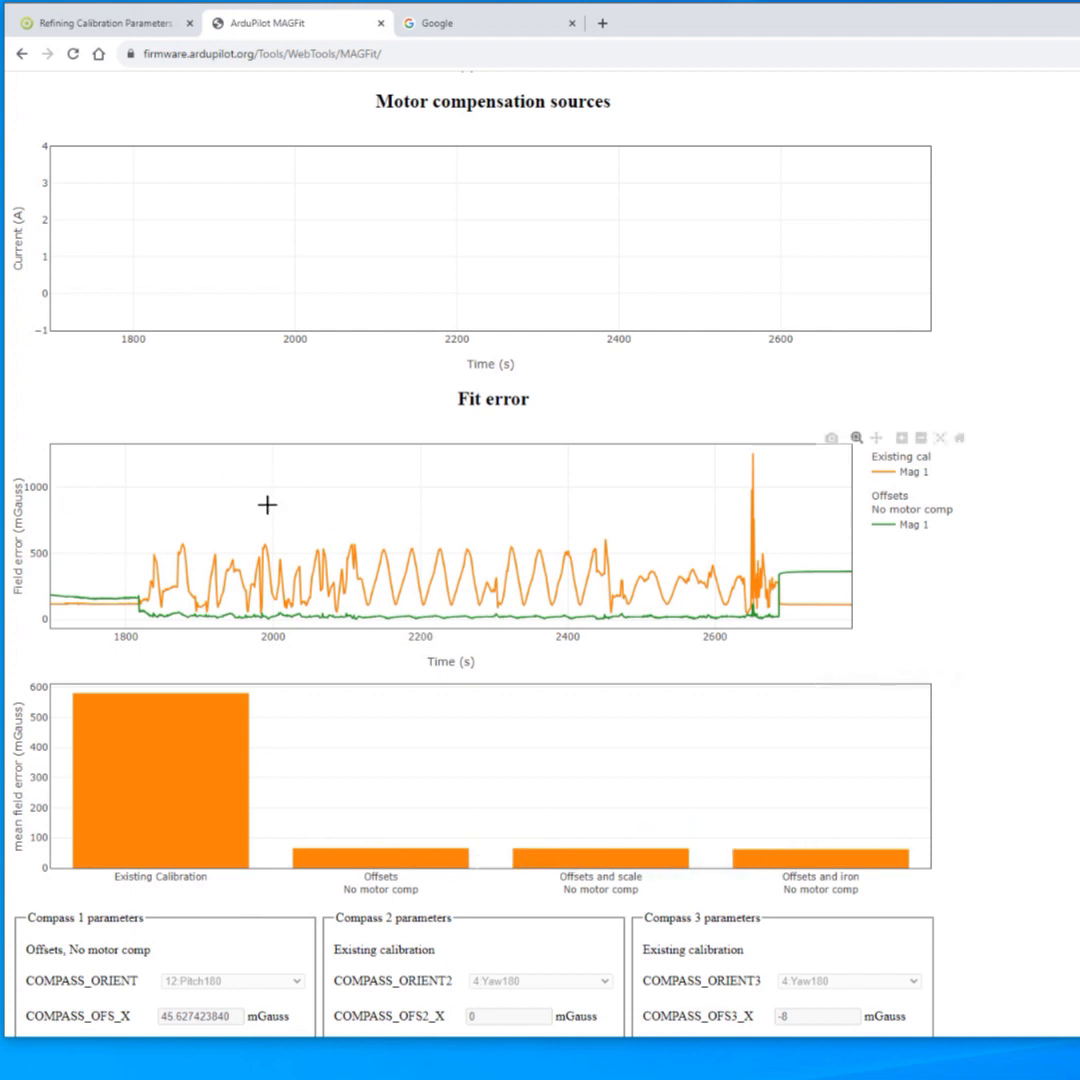
drag(463, 466, 610, 633)
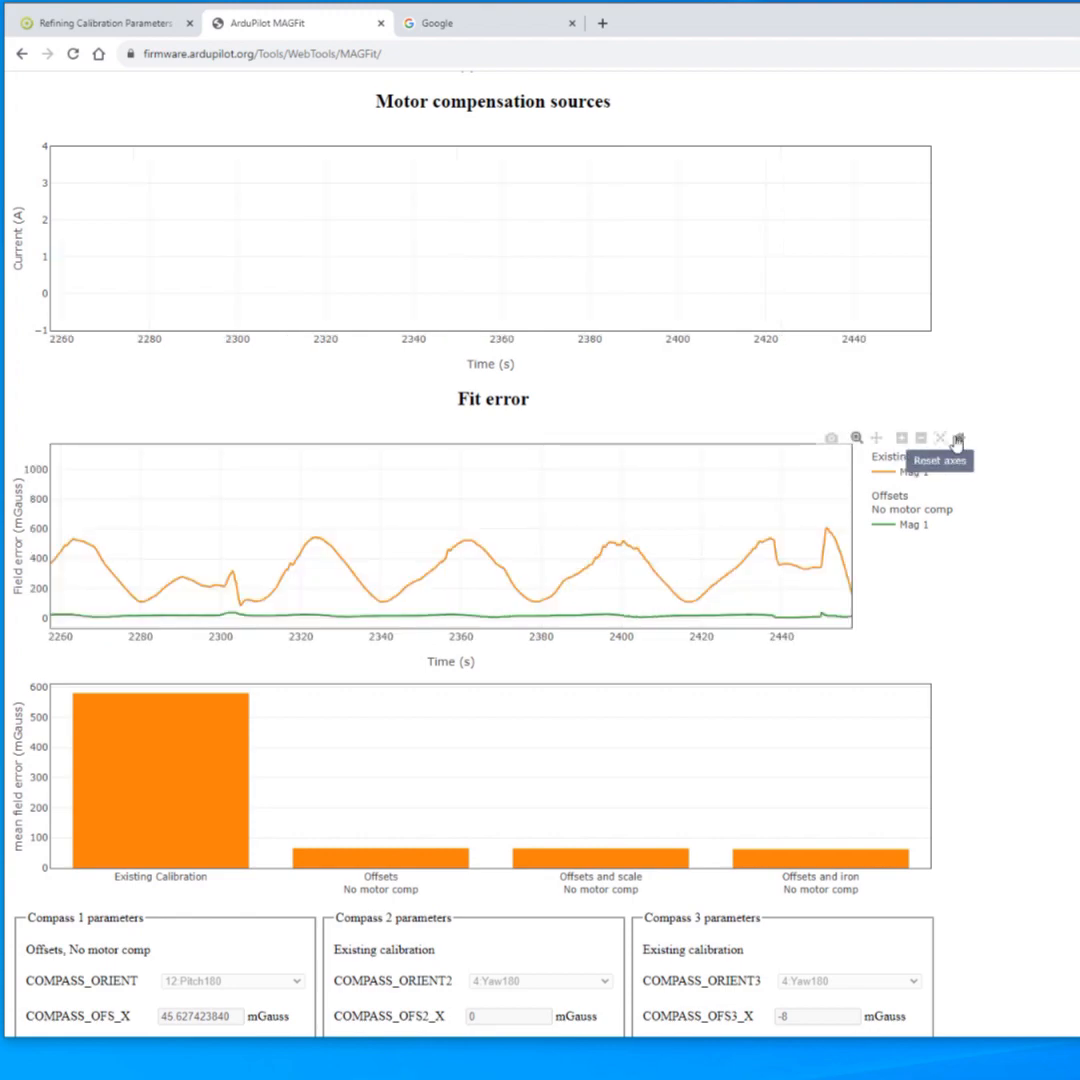
Restrict the analysis time to the flight section from 2092 to 2310 s and recalculate the calibrations
scroll(559, 651, up, 20)
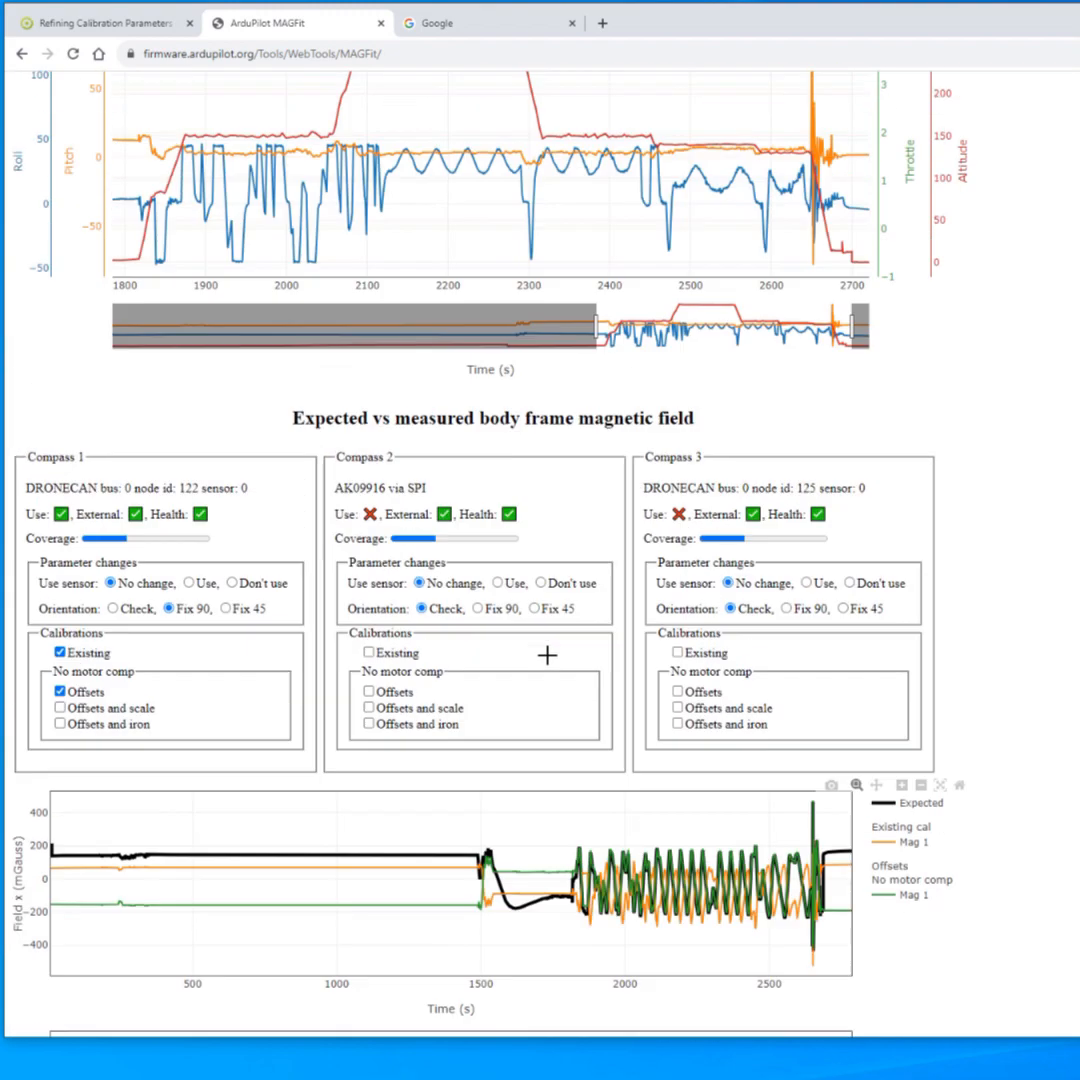
scroll(557, 673, up, 4)
drag(360, 528, 537, 681)
click(479, 322)
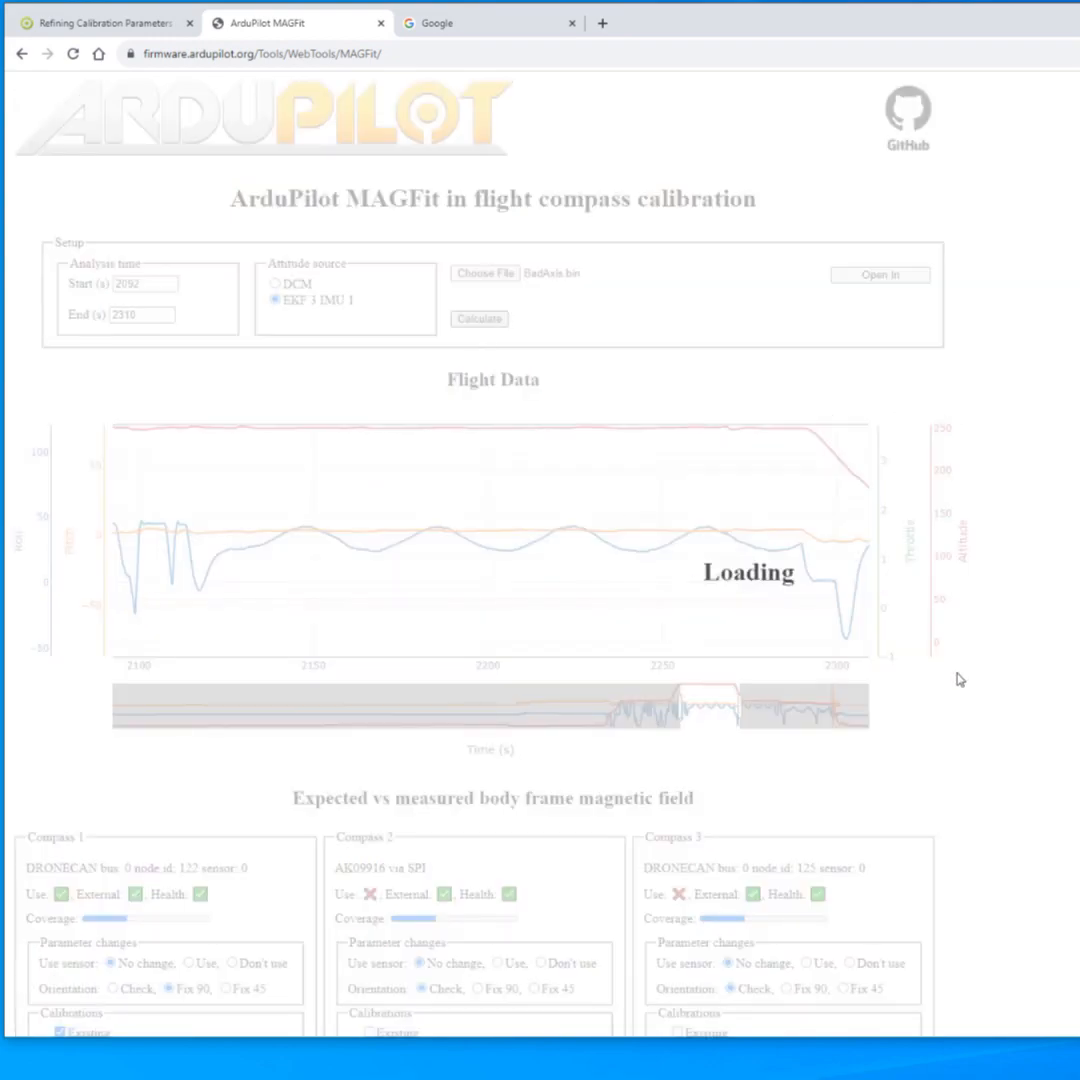
Examine the recalculated fit error, mean field errors and field plots of the three compasses for the shorter time range
scroll(856, 767, down, 12)
scroll(800, 760, down, 15)
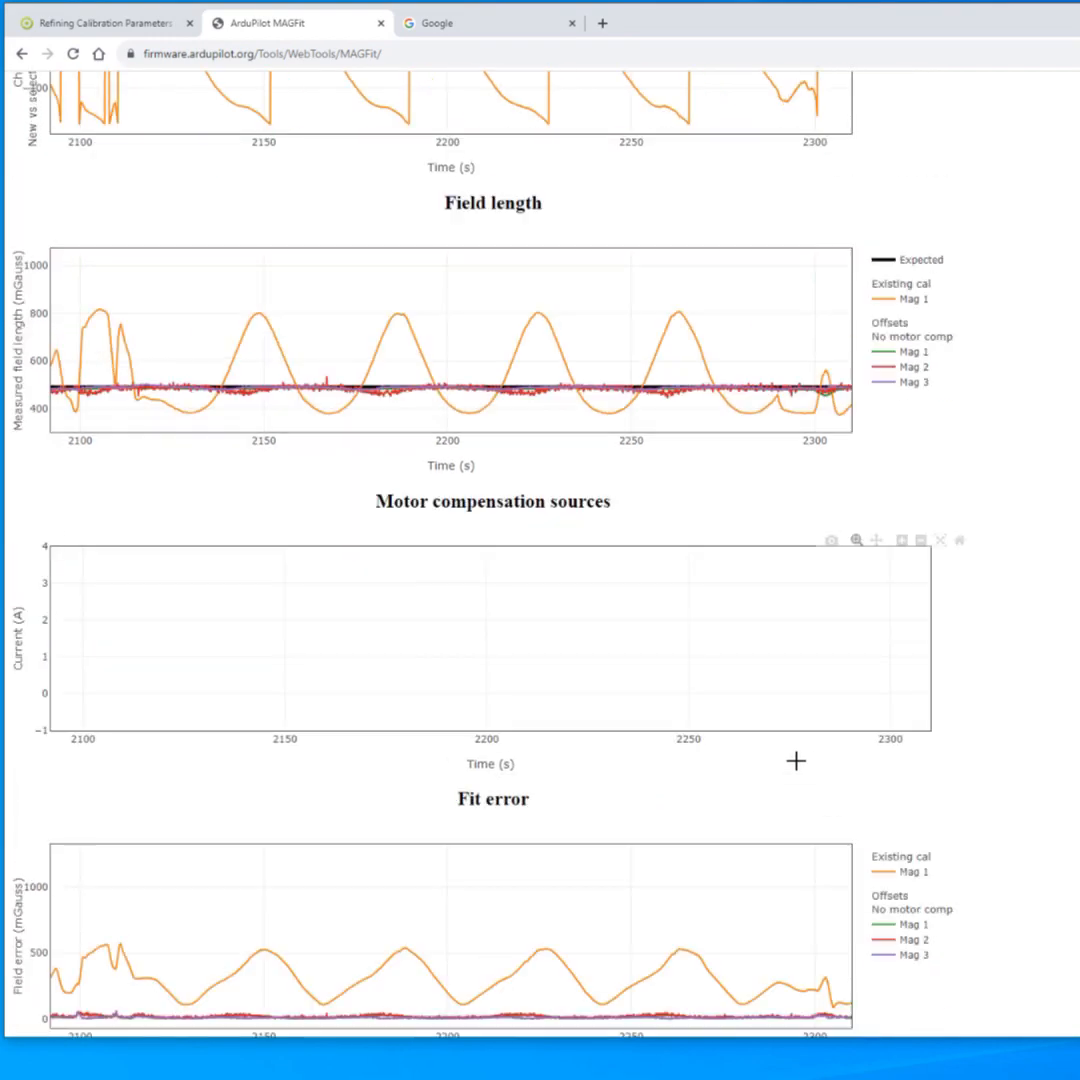
scroll(590, 580, up, 2)
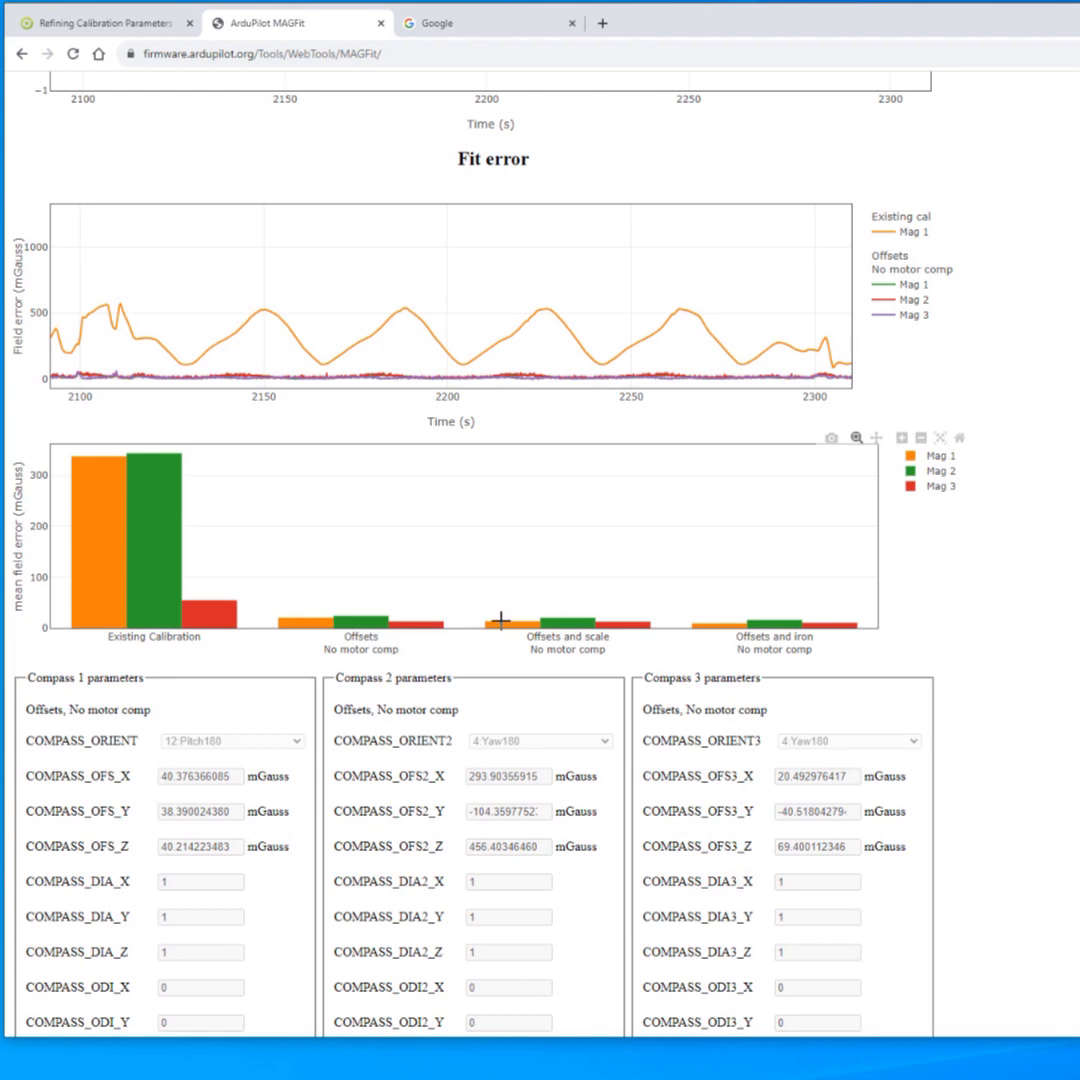
mouse_move(500, 622)
mouse_move(314, 620)
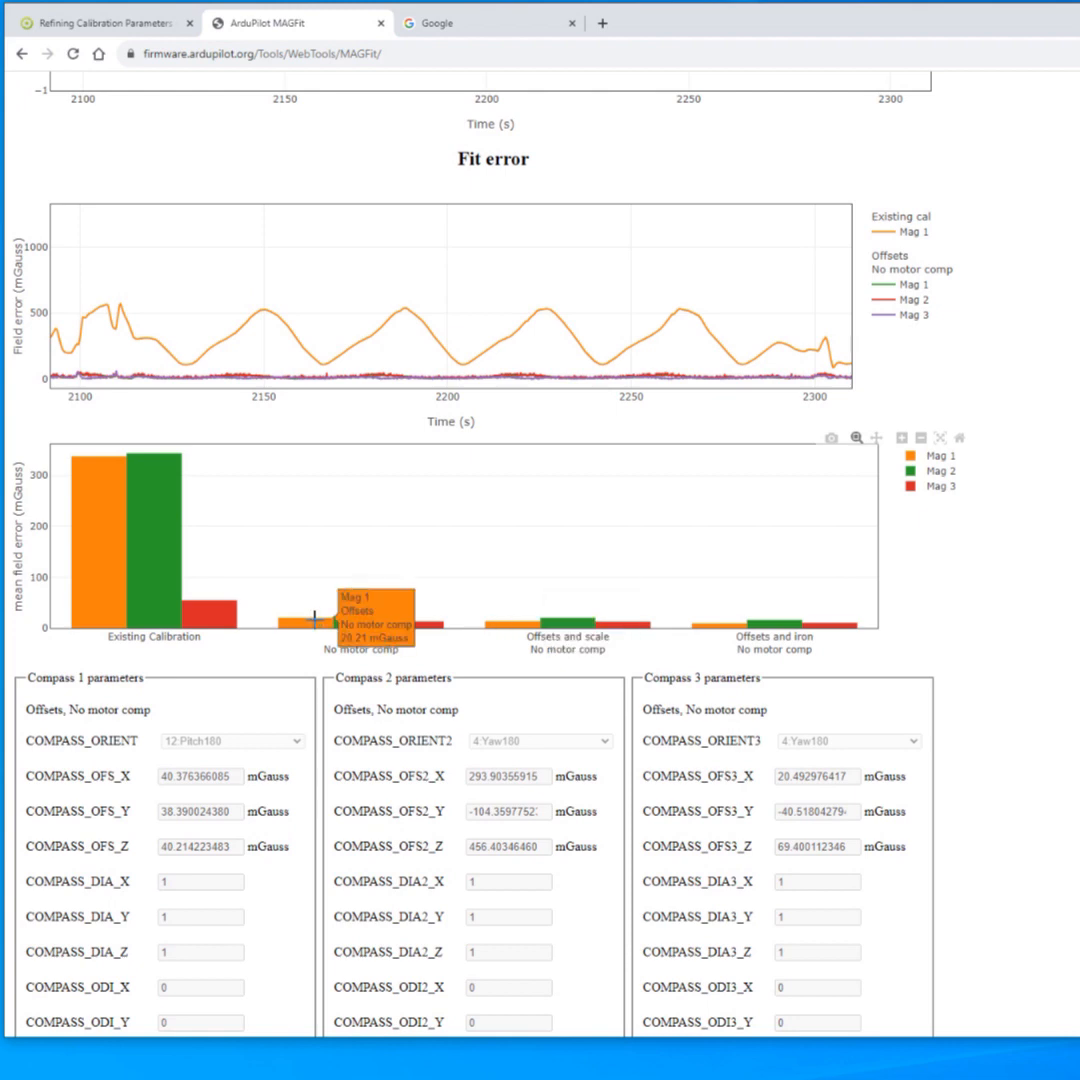
scroll(400, 668, up, 2)
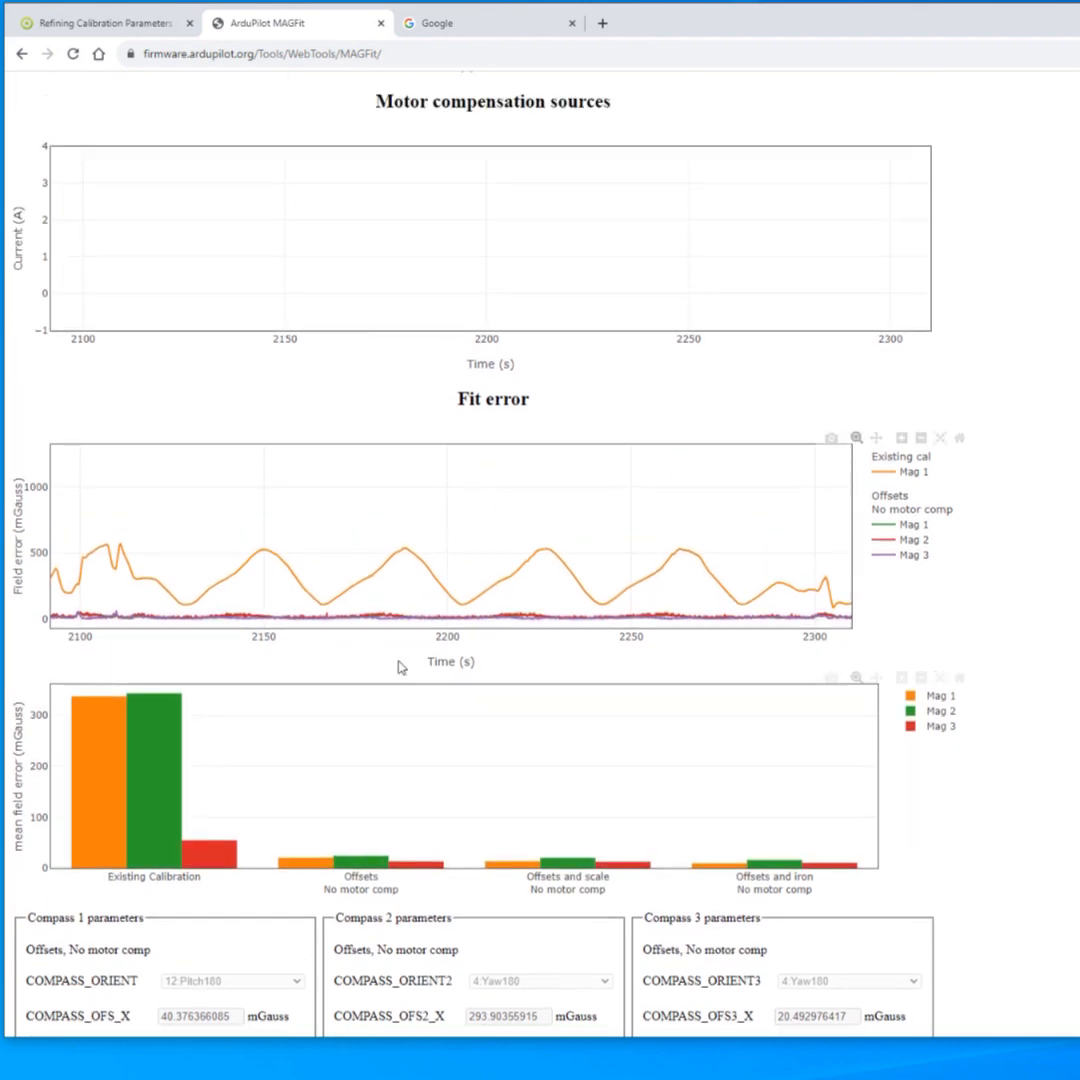
scroll(400, 668, up, 6)
scroll(330, 824, down, 3)
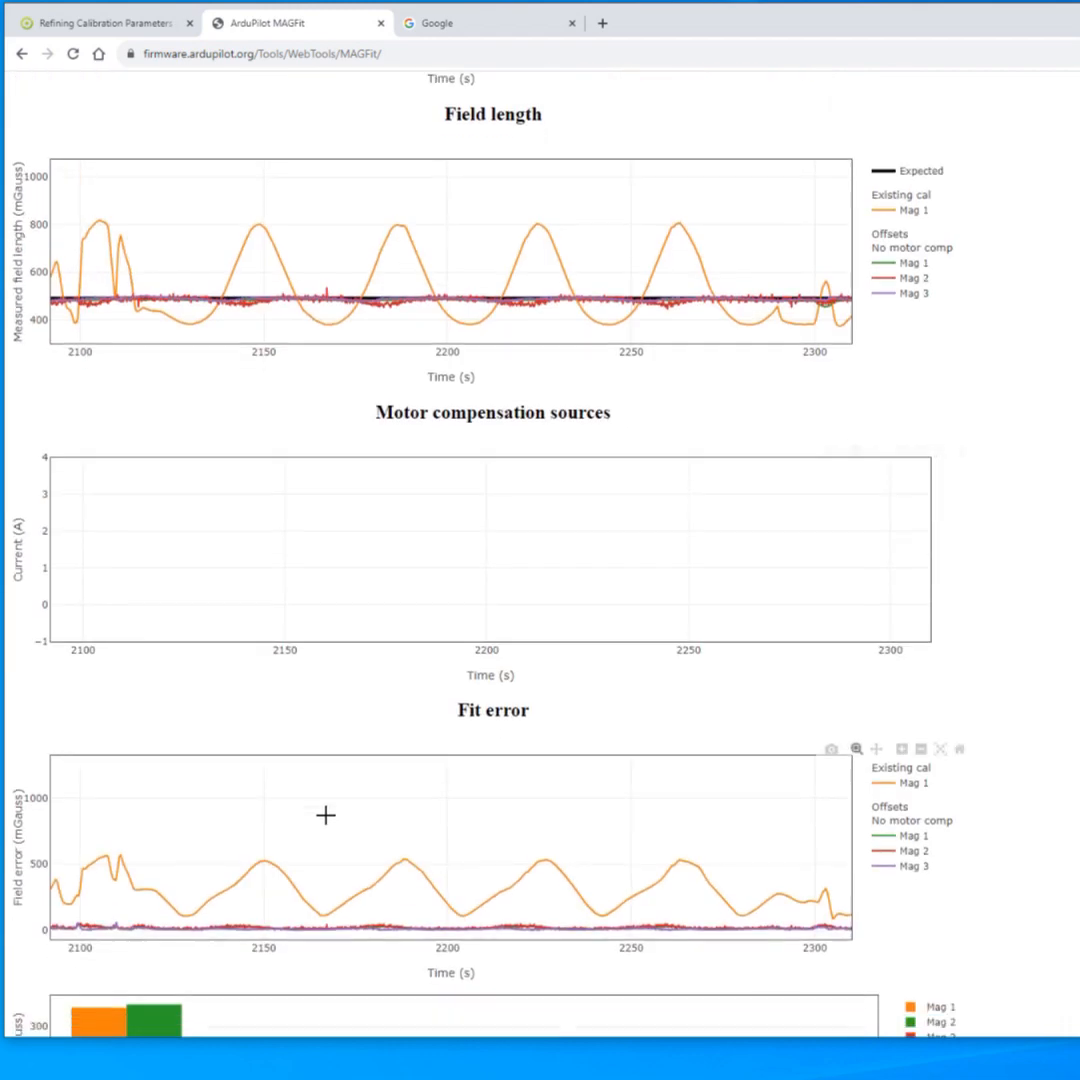
scroll(325, 815, down, 3)
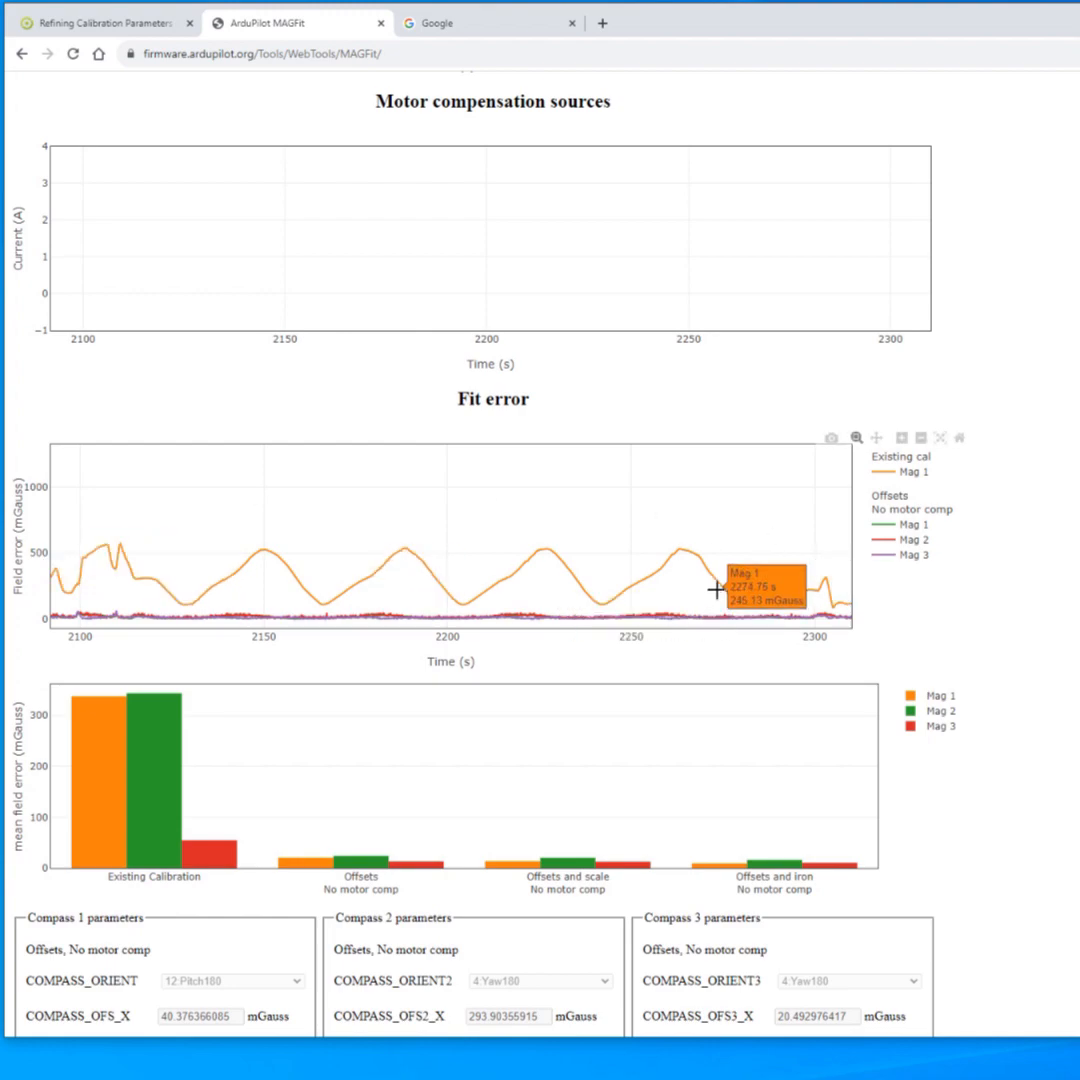
scroll(716, 590, up, 15)
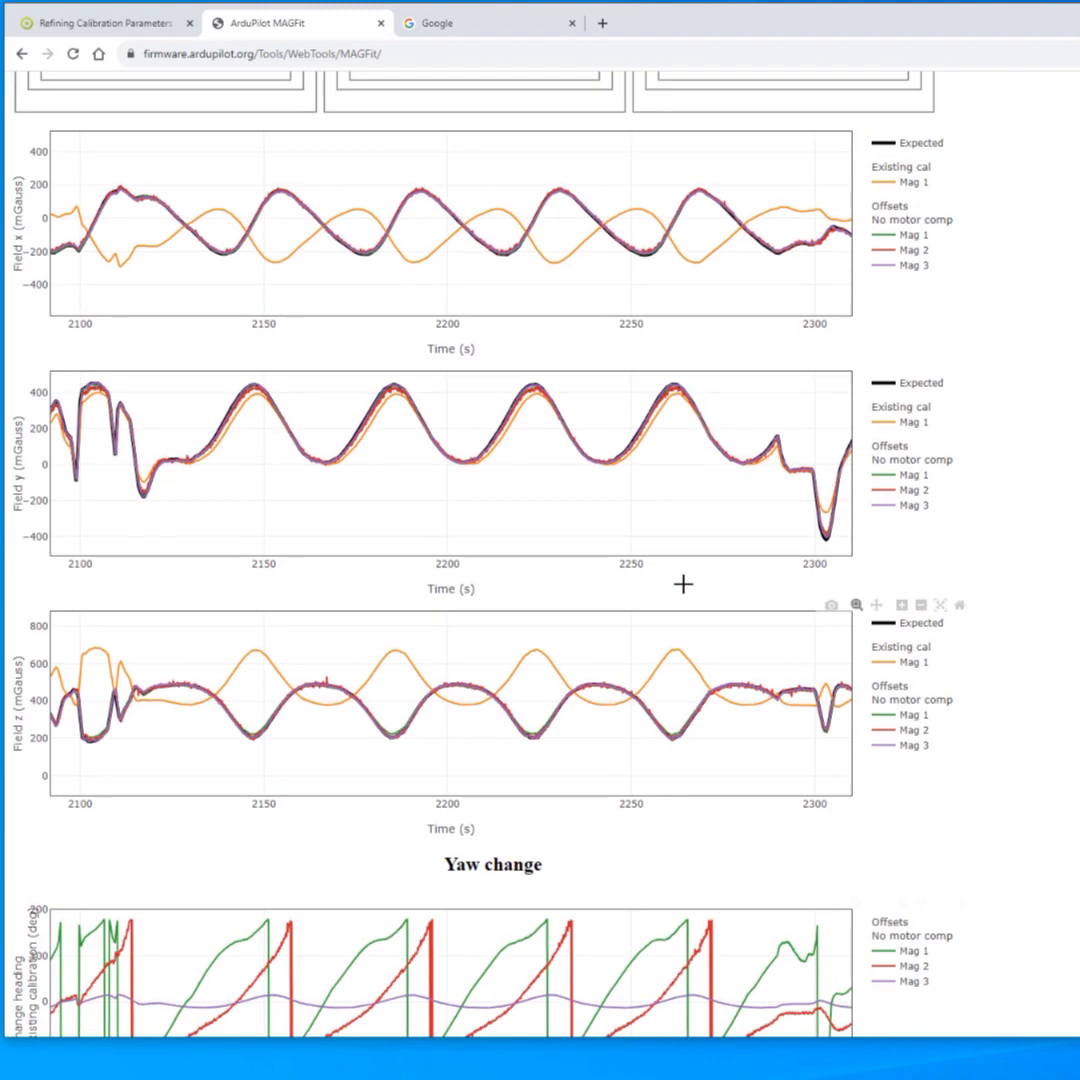
Set the analysis time to the section from 903 to 1661 s, recalculate, and examine the compass coverage and field plots
scroll(683, 584, up, 6)
scroll(683, 583, up, 3)
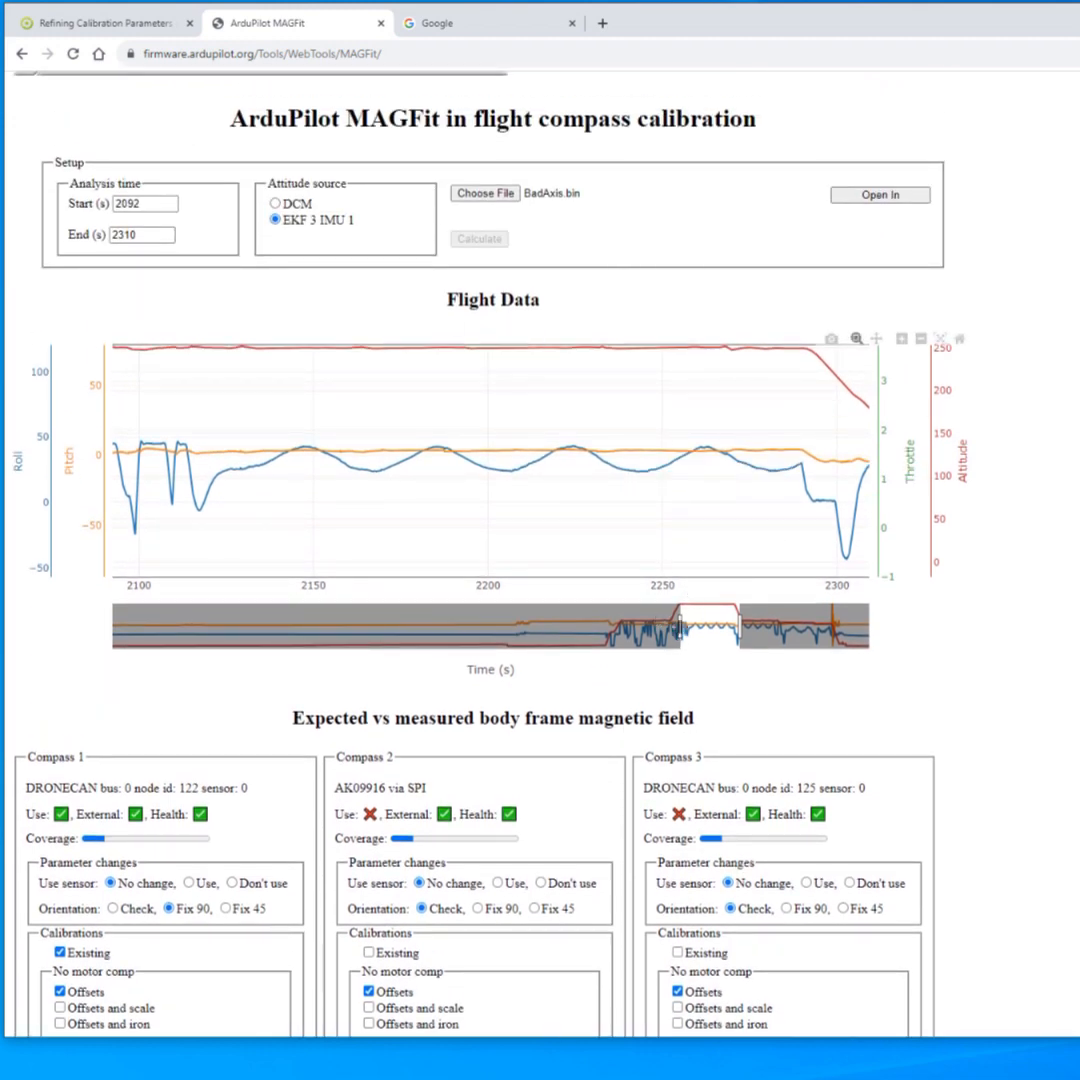
drag(679, 628, 396, 628)
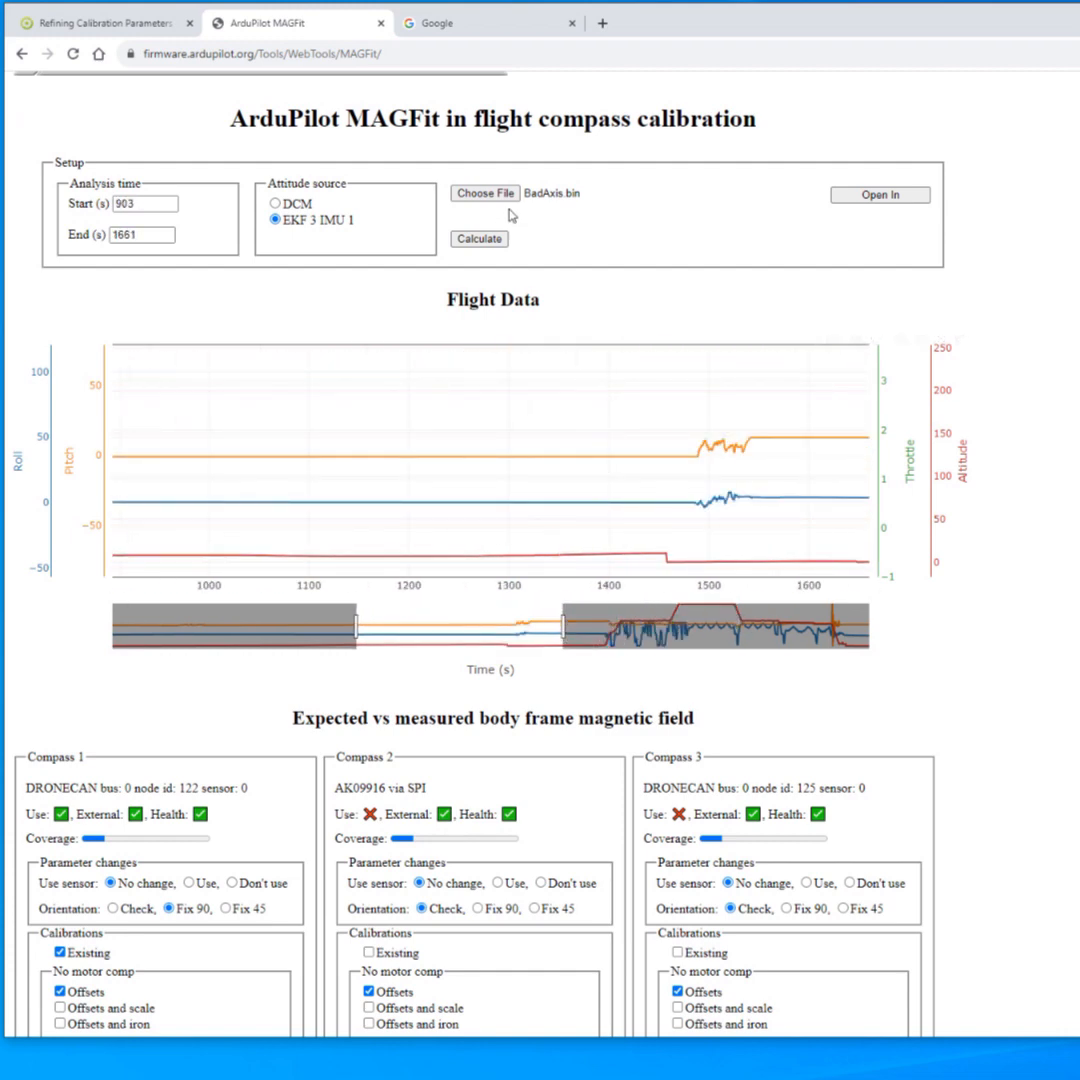
click(481, 241)
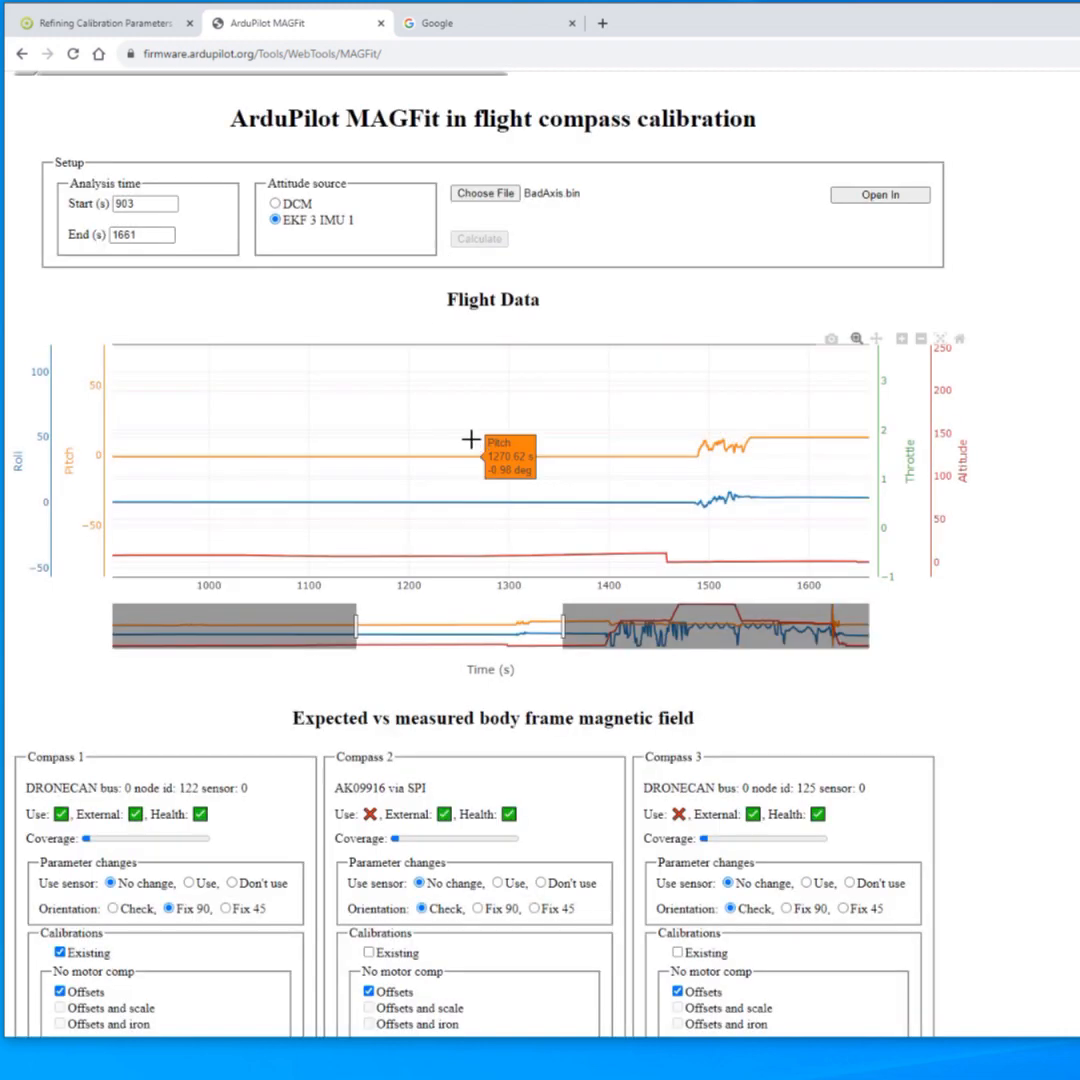
scroll(472, 439, down, 5)
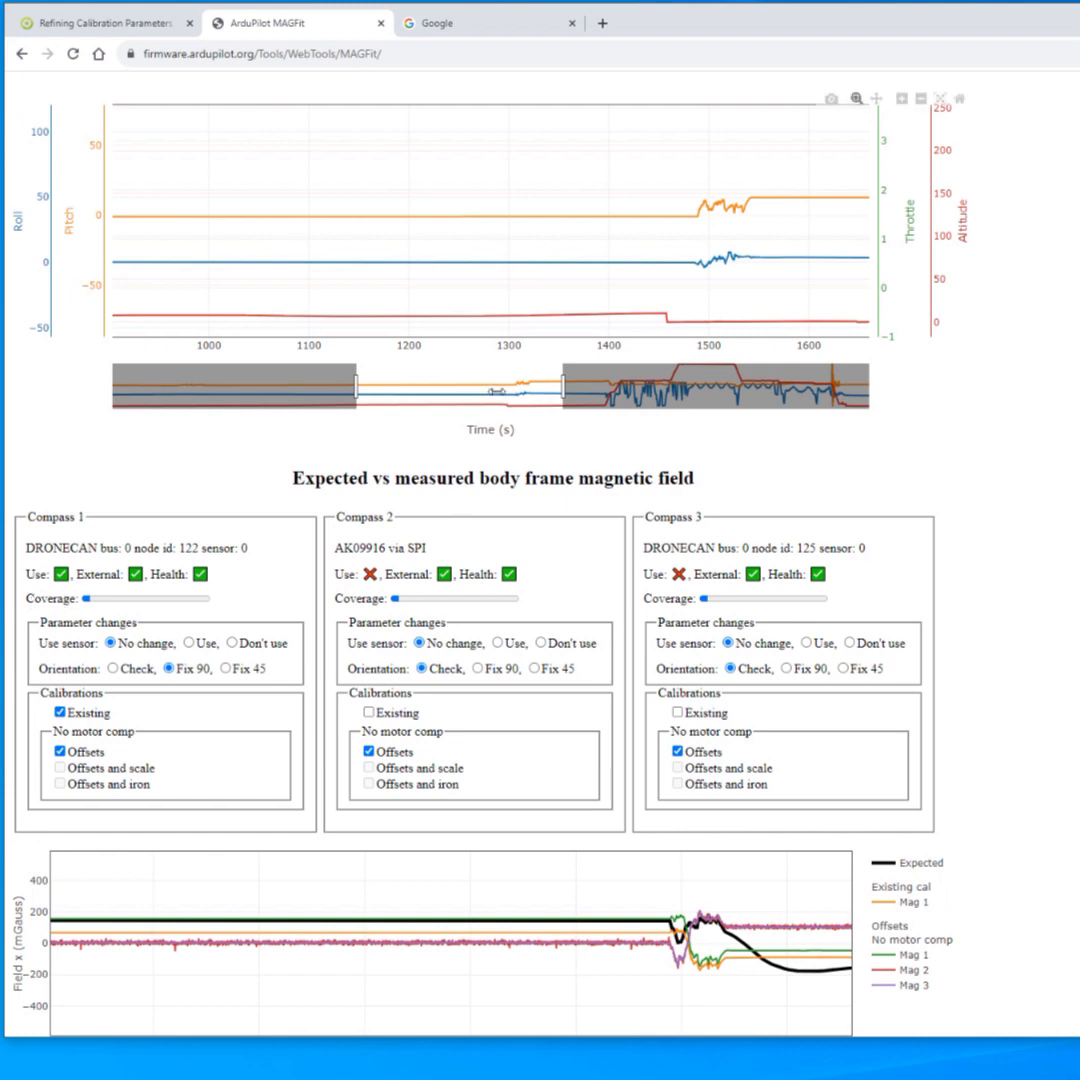
scroll(494, 391, up, 2)
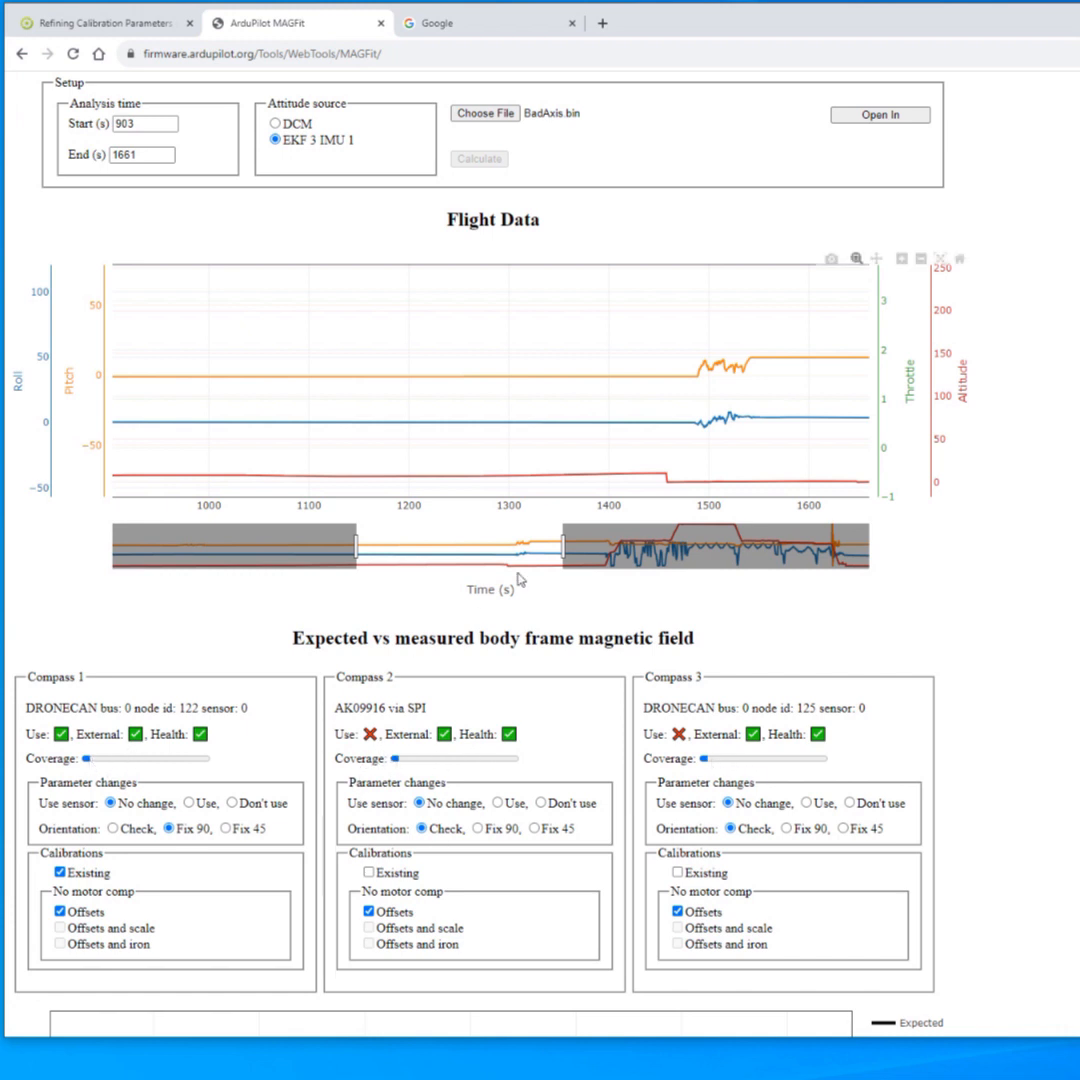
Set the analysis time to 1578 to 2034 s and recalculate the calibrations
drag(561, 549, 665, 549)
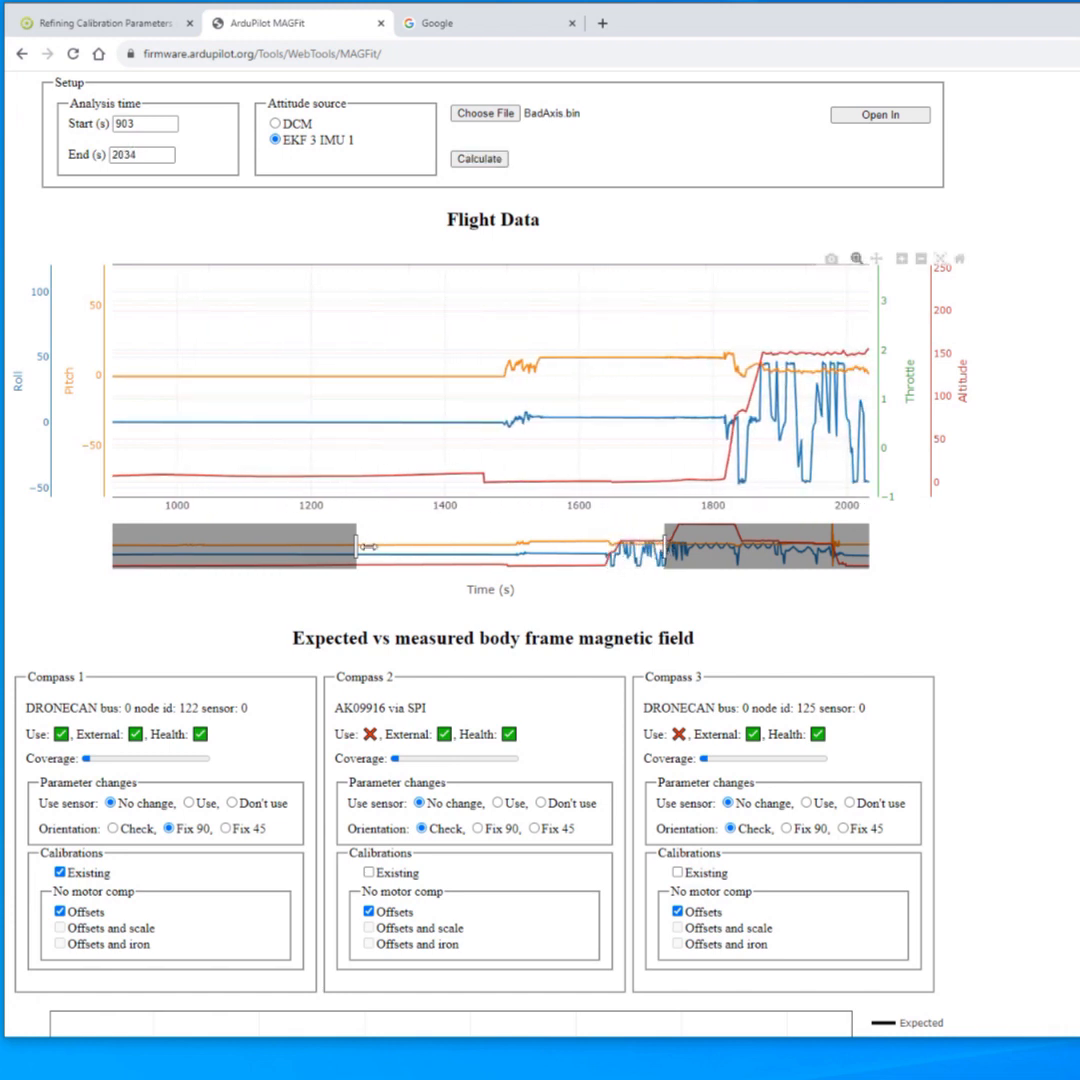
drag(362, 550, 545, 549)
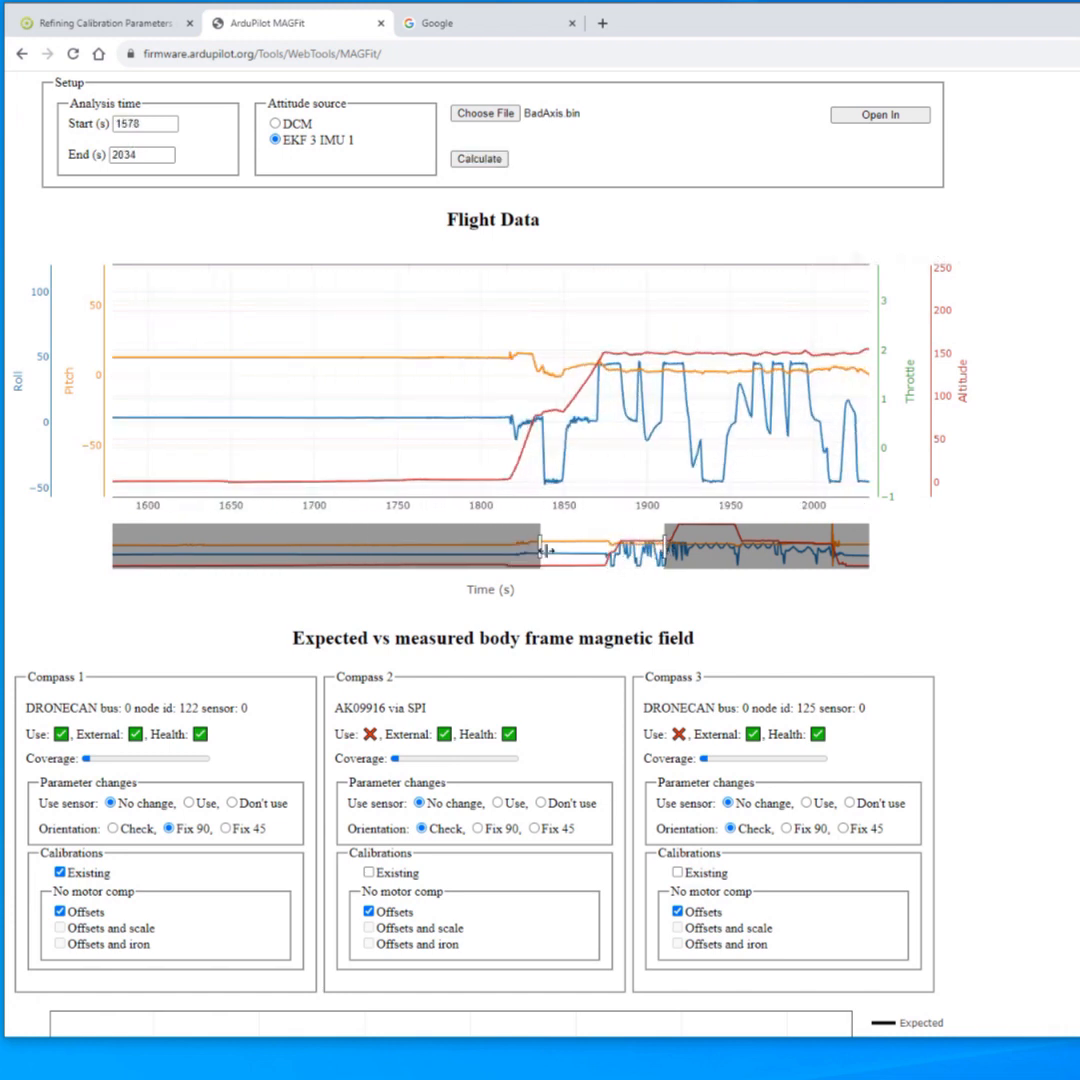
click(480, 158)
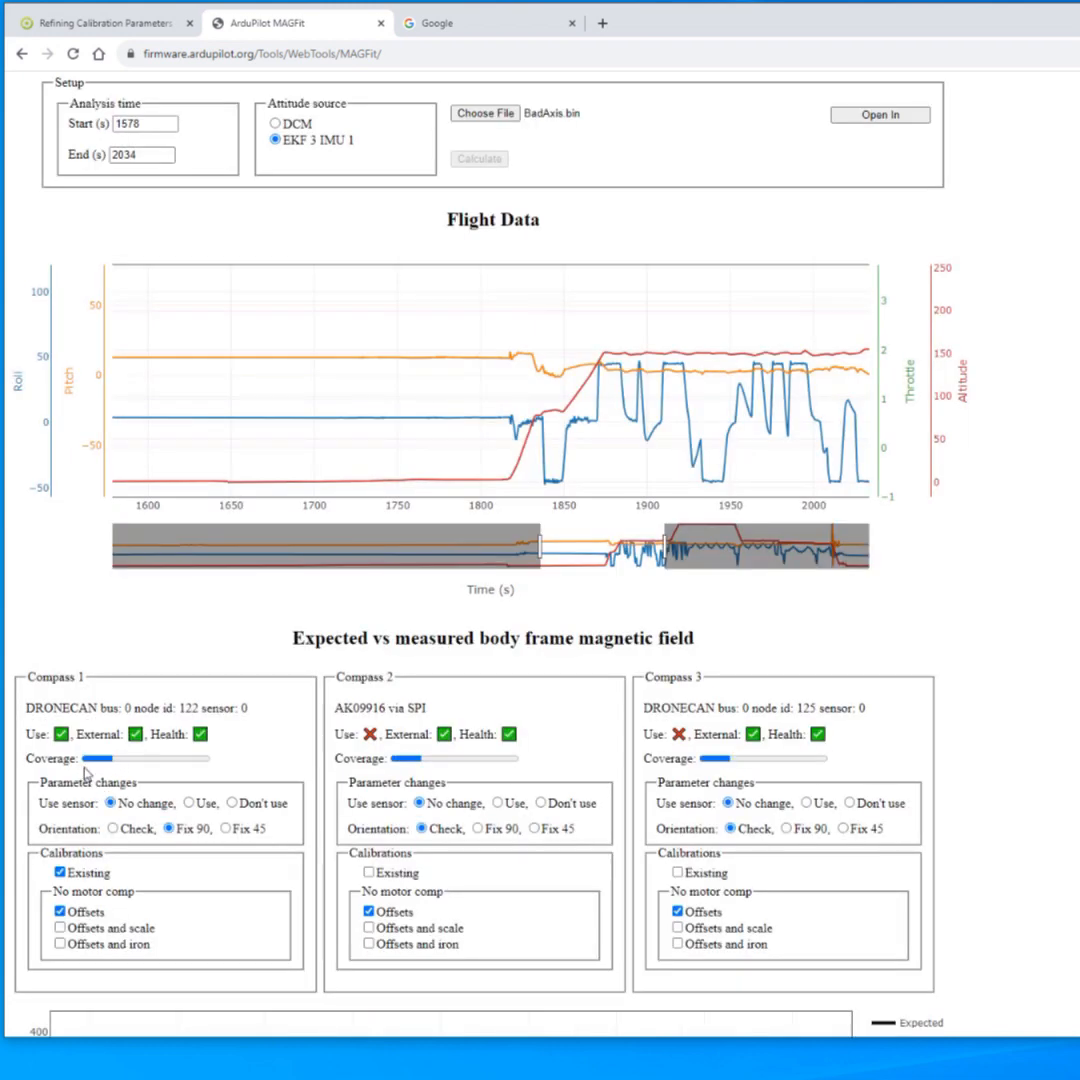
Set the analysis time to 1778 to 2674 s, recalculate, and check the coverage of the three compasses
drag(616, 558, 670, 558)
drag(770, 557, 840, 557)
click(480, 159)
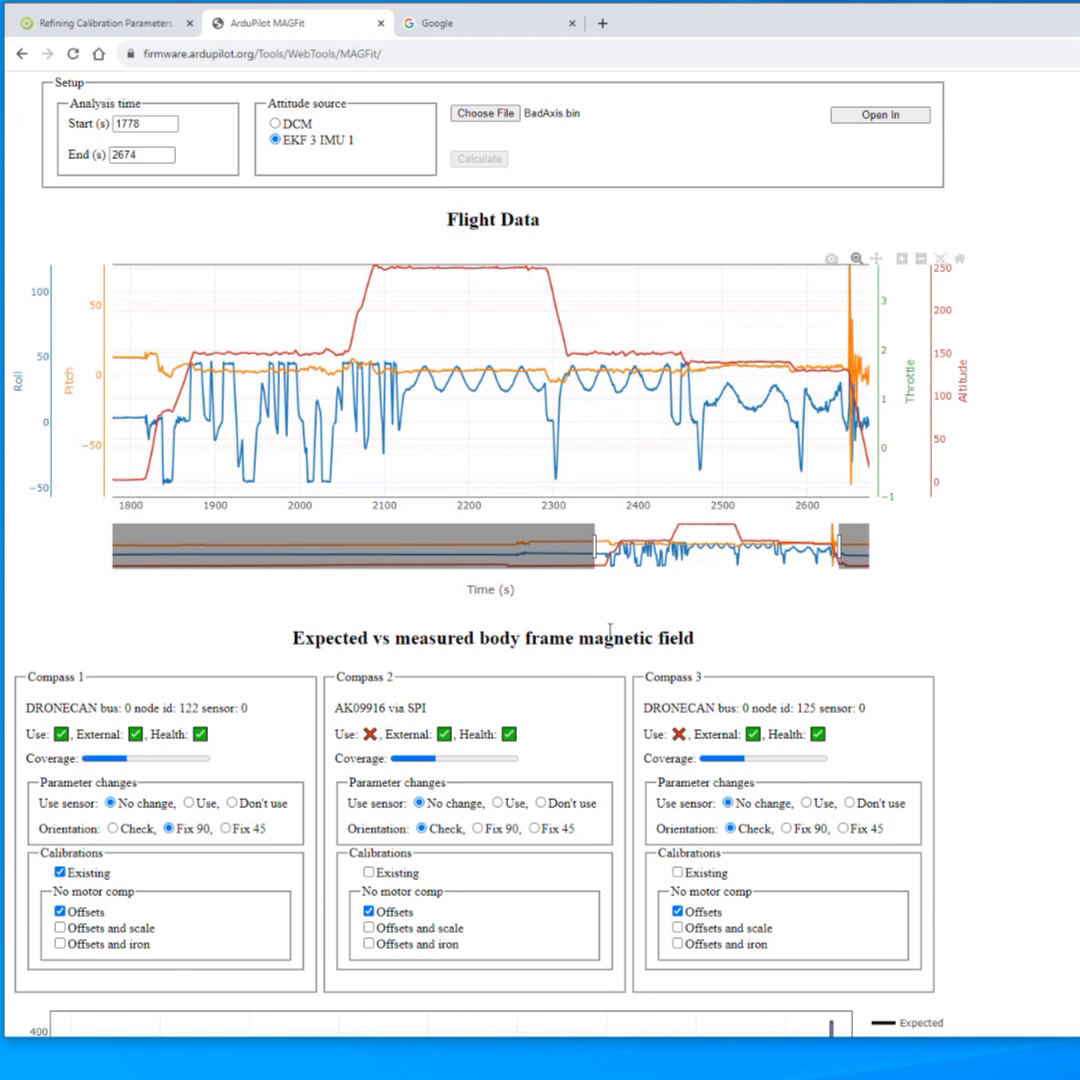
scroll(608, 650, down, 2)
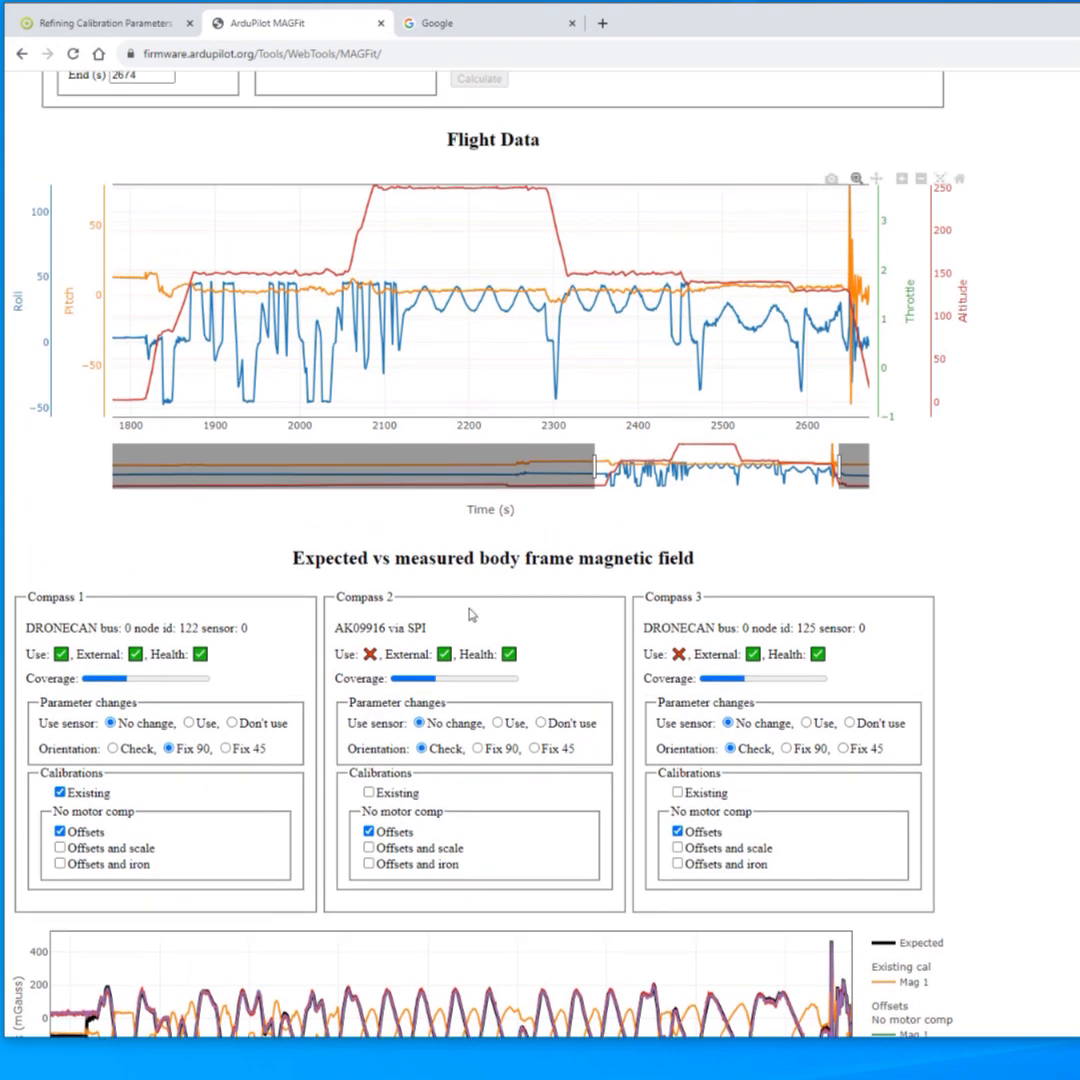
scroll(497, 731, down, 1)
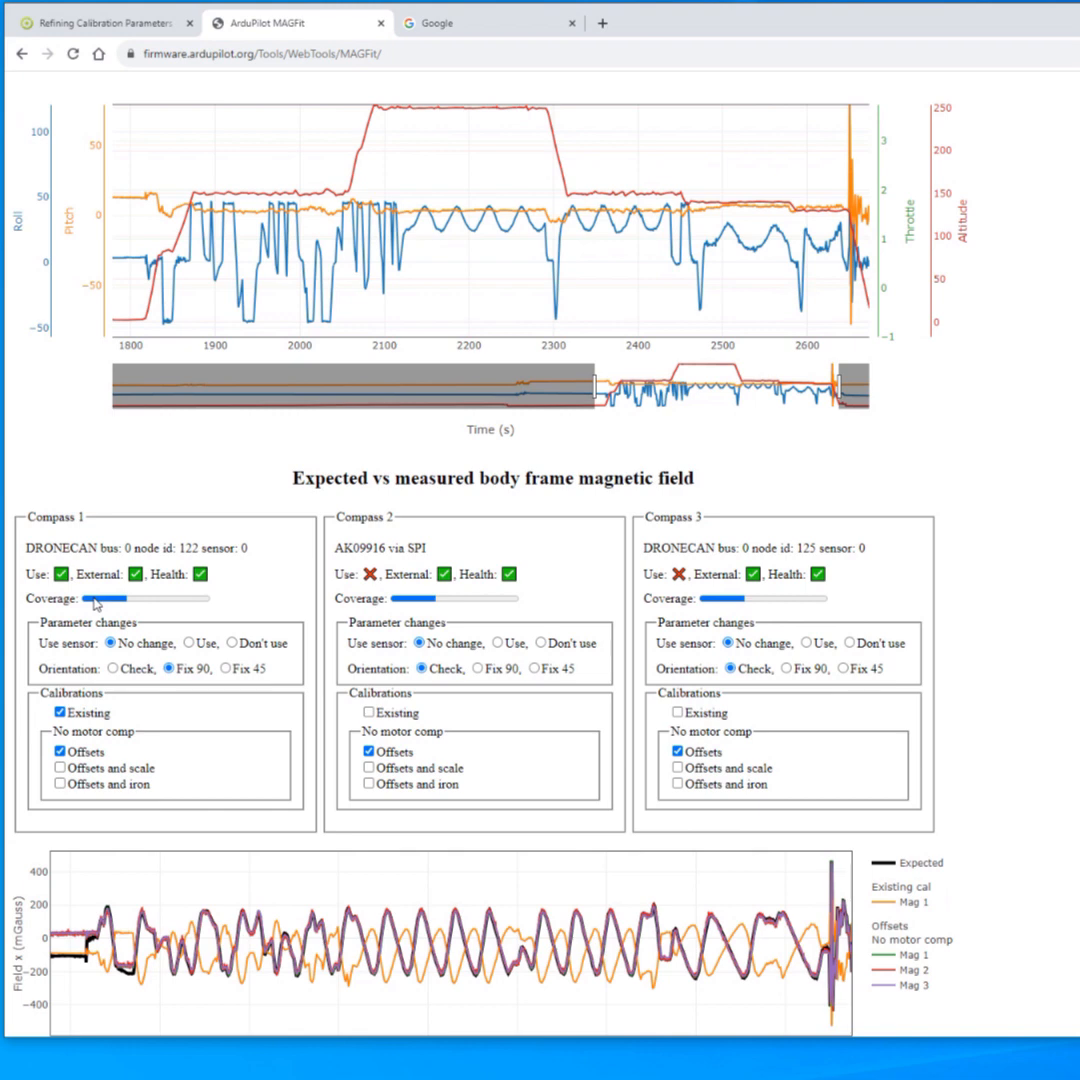
Move the start of the analysis time to 1834 s
scroll(115, 612, up, 2)
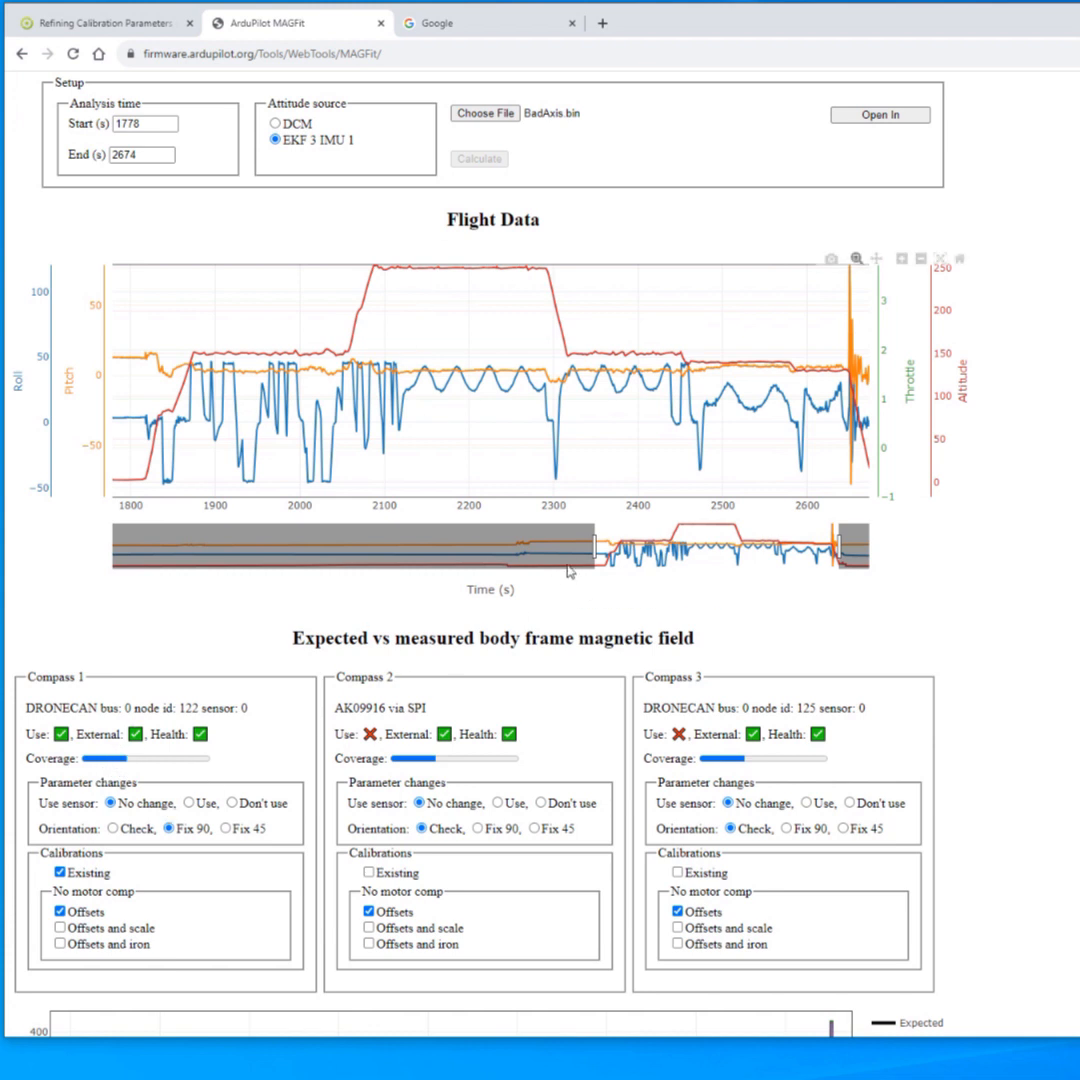
drag(596, 543, 609, 543)
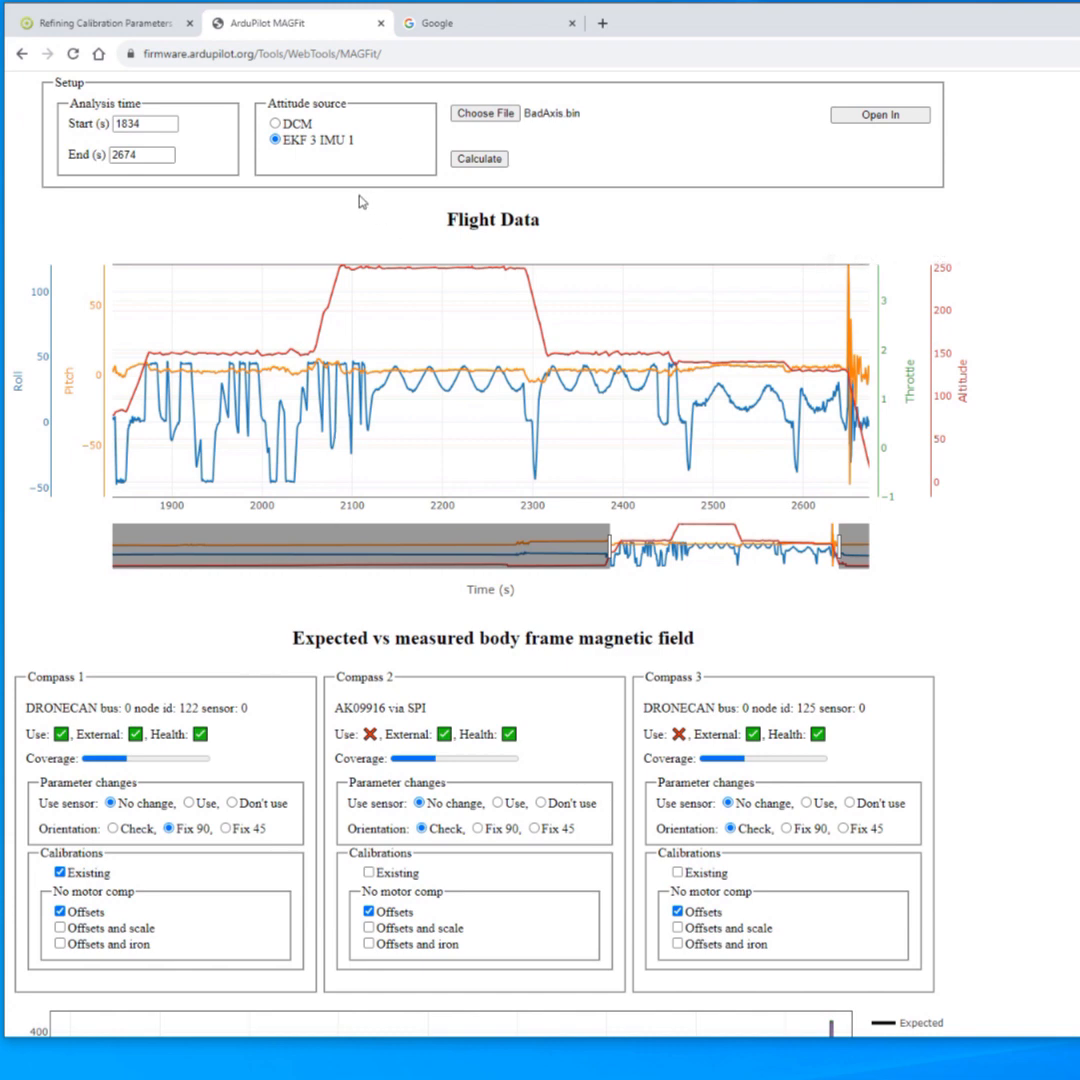
Examine the compasses' sensor-use and orientation options, their calibration choices and the body frame field plots
scroll(447, 500, down, 3)
scroll(217, 668, up, 1)
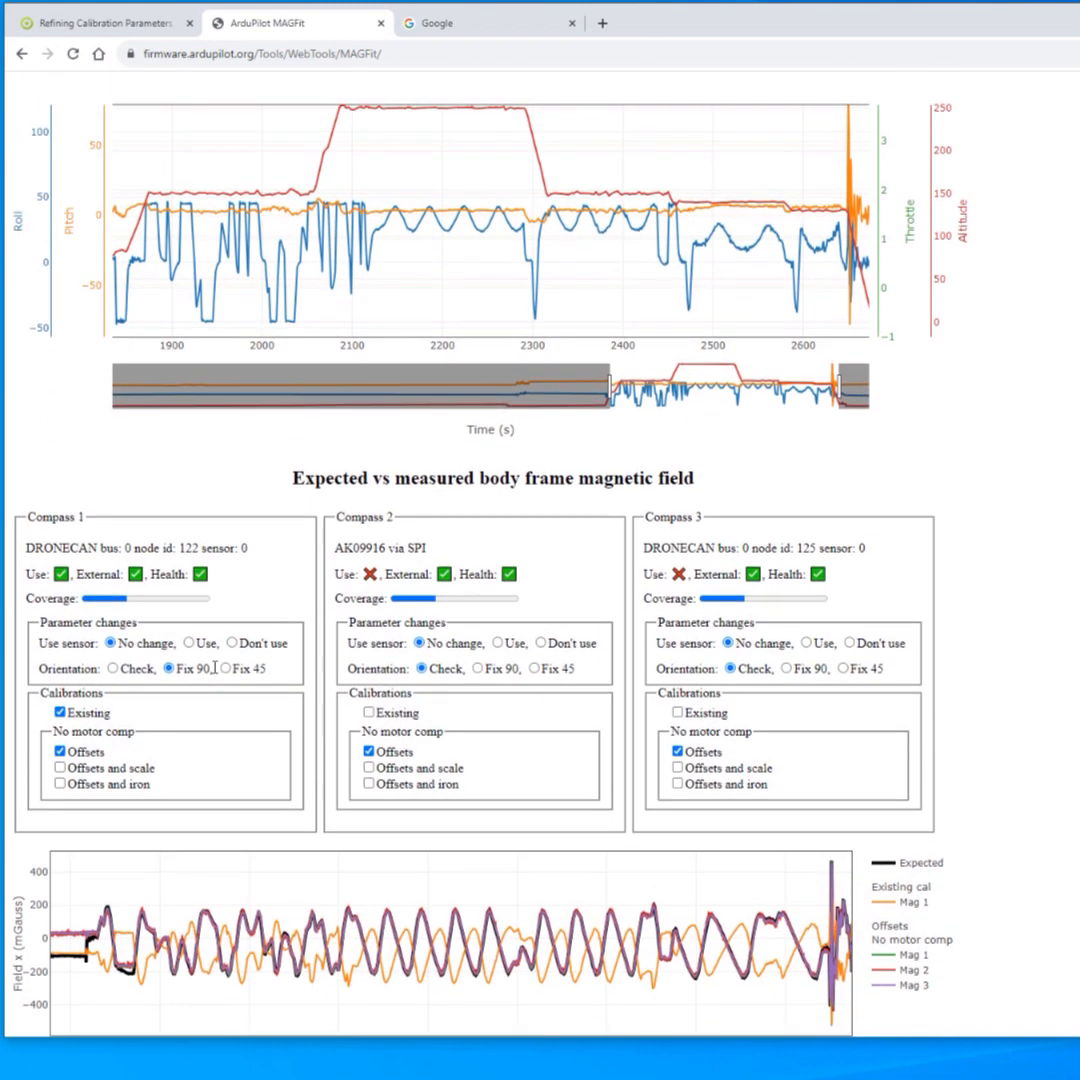
scroll(157, 622, down, 3)
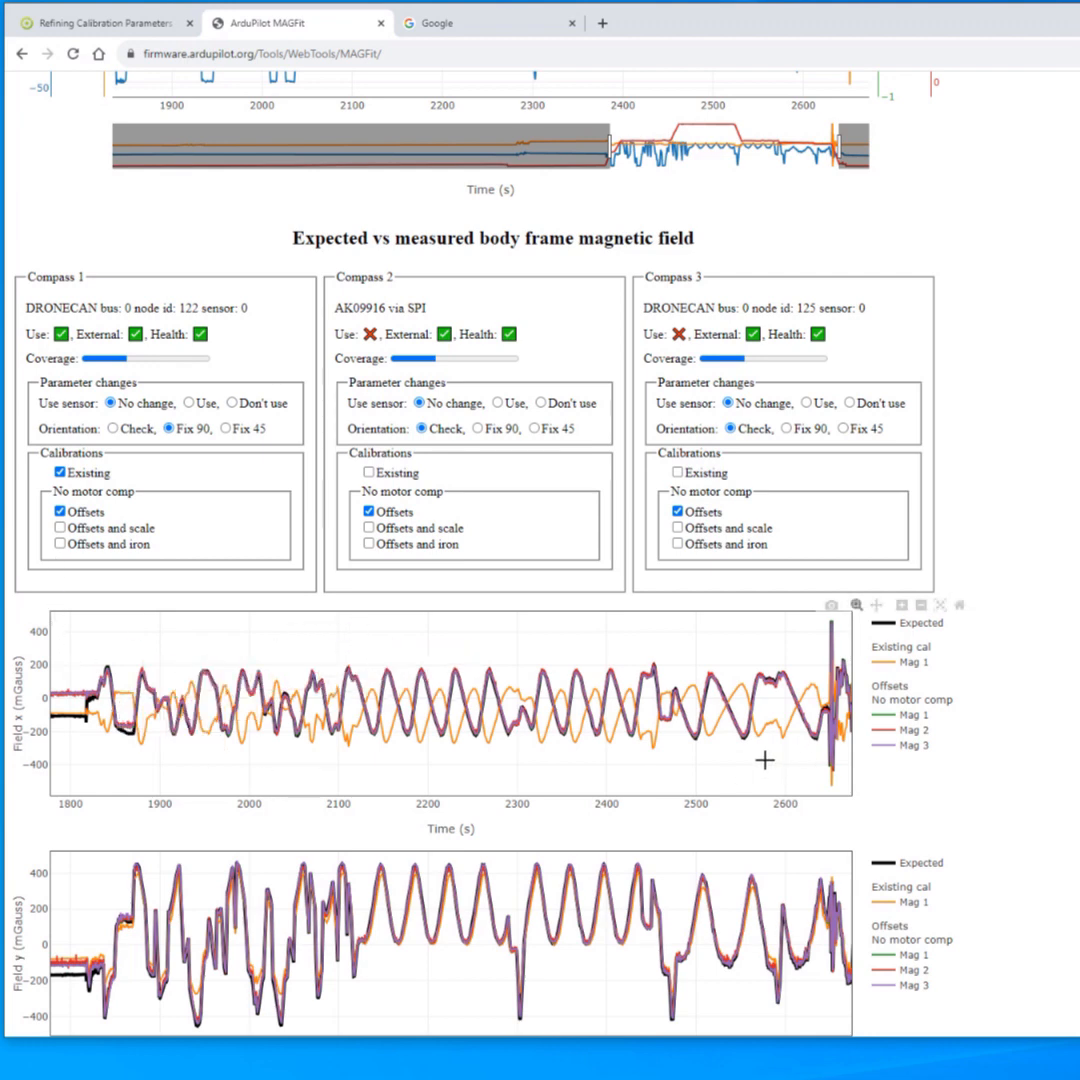
scroll(729, 754, up, 1)
scroll(729, 754, up, 2)
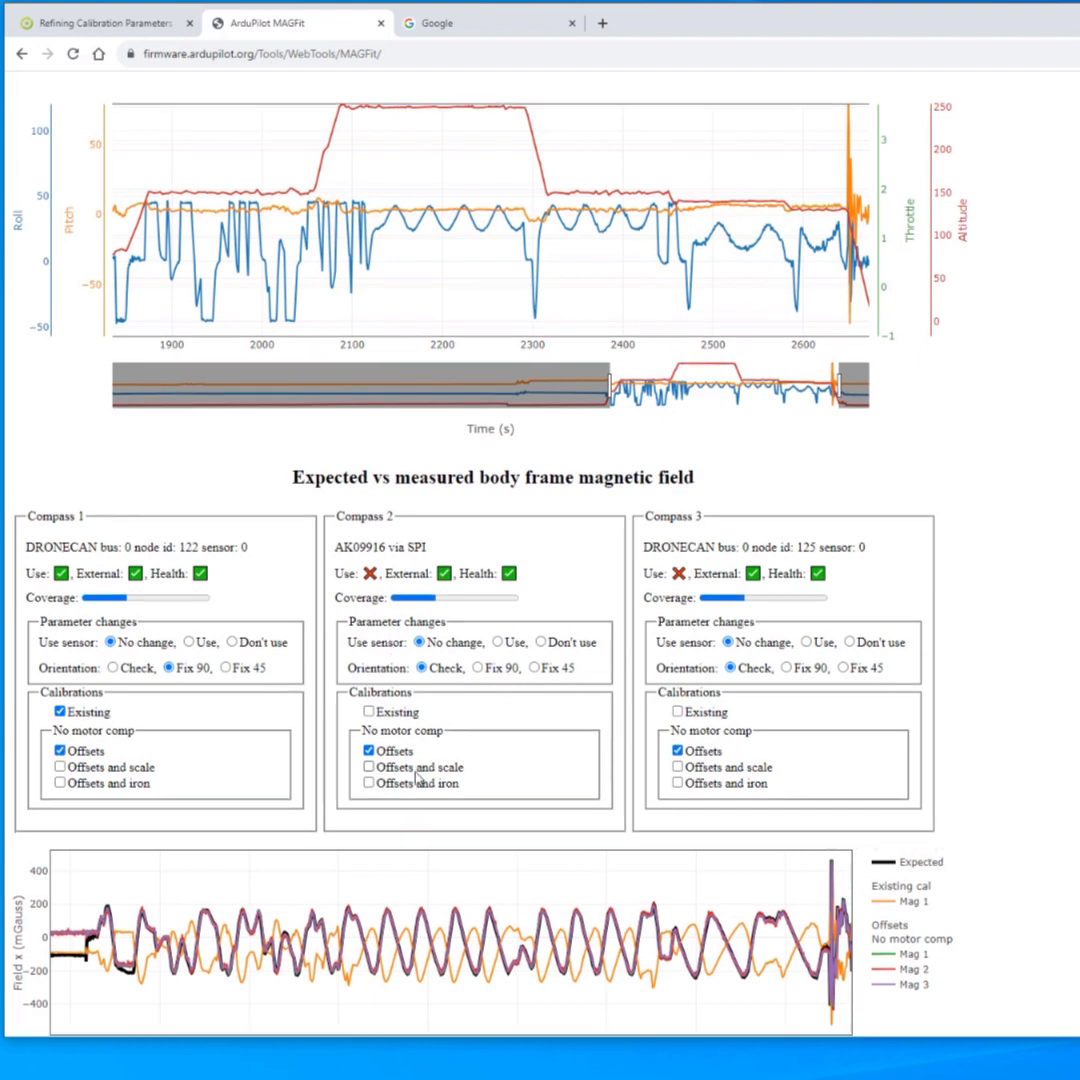
scroll(579, 836, down, 4)
scroll(408, 757, up, 2)
scroll(408, 757, up, 3)
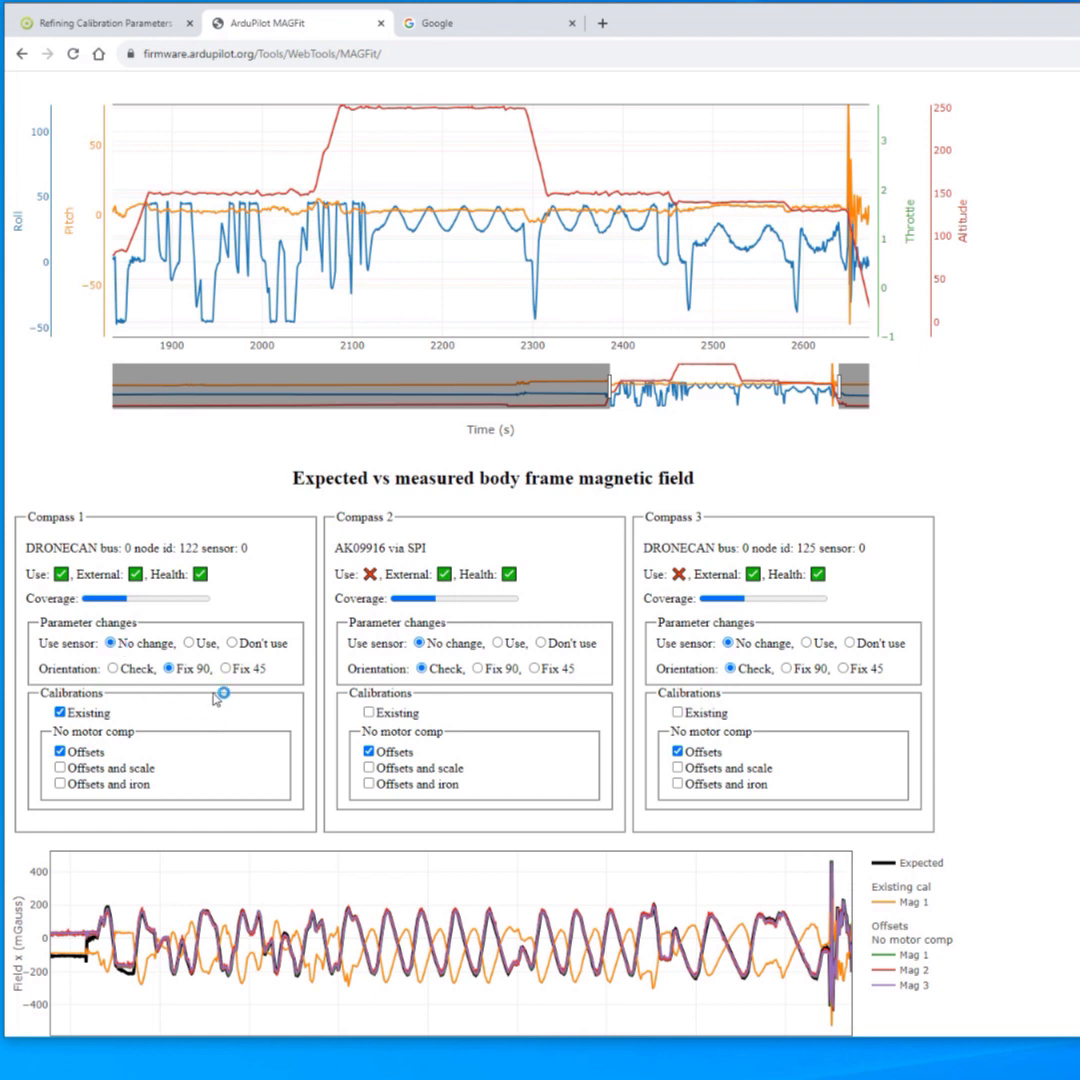
Set Compass 1's sensor use to Use and check the calibration type listed in each compass's parameters
click(234, 643)
scroll(270, 515, down, 20)
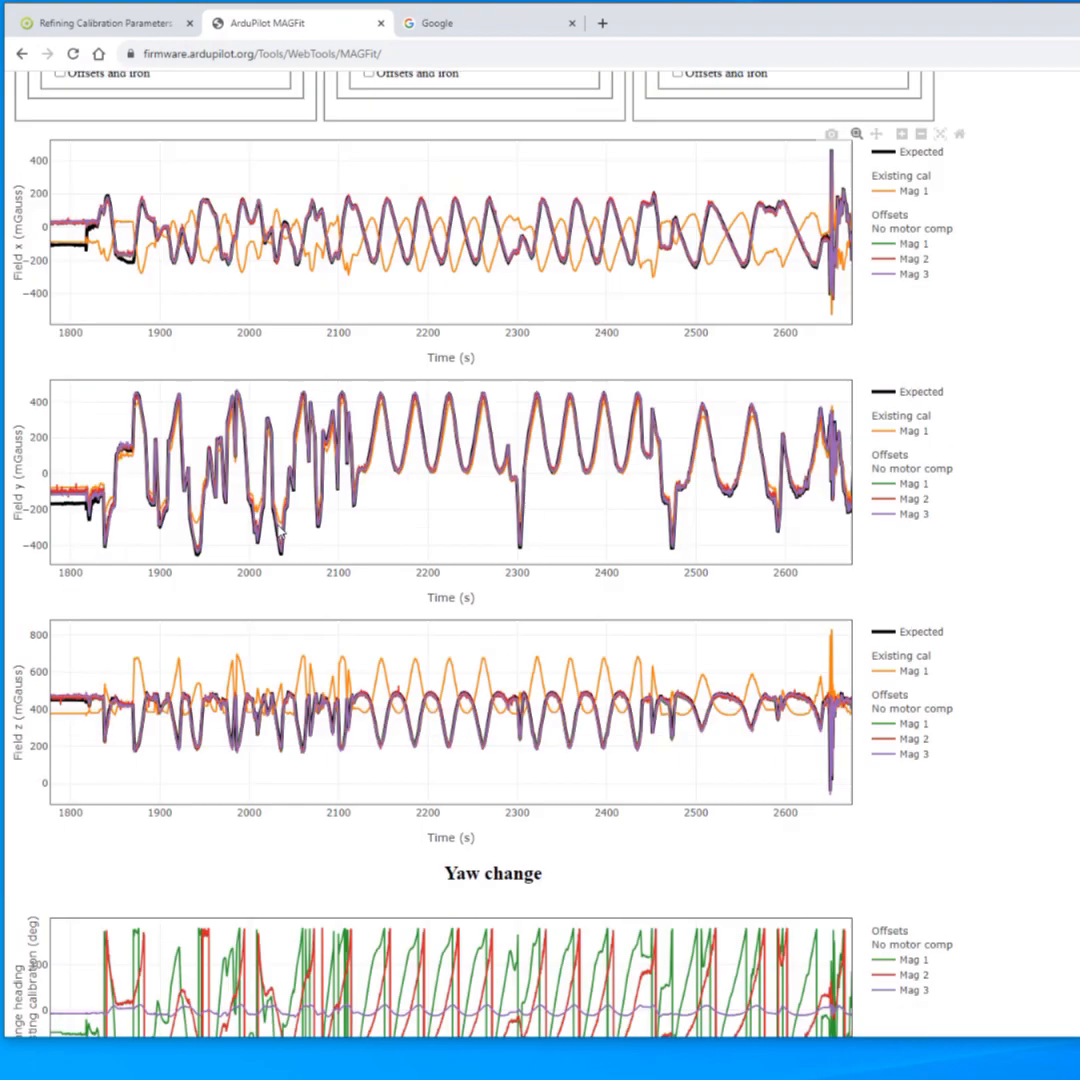
scroll(280, 531, down, 1)
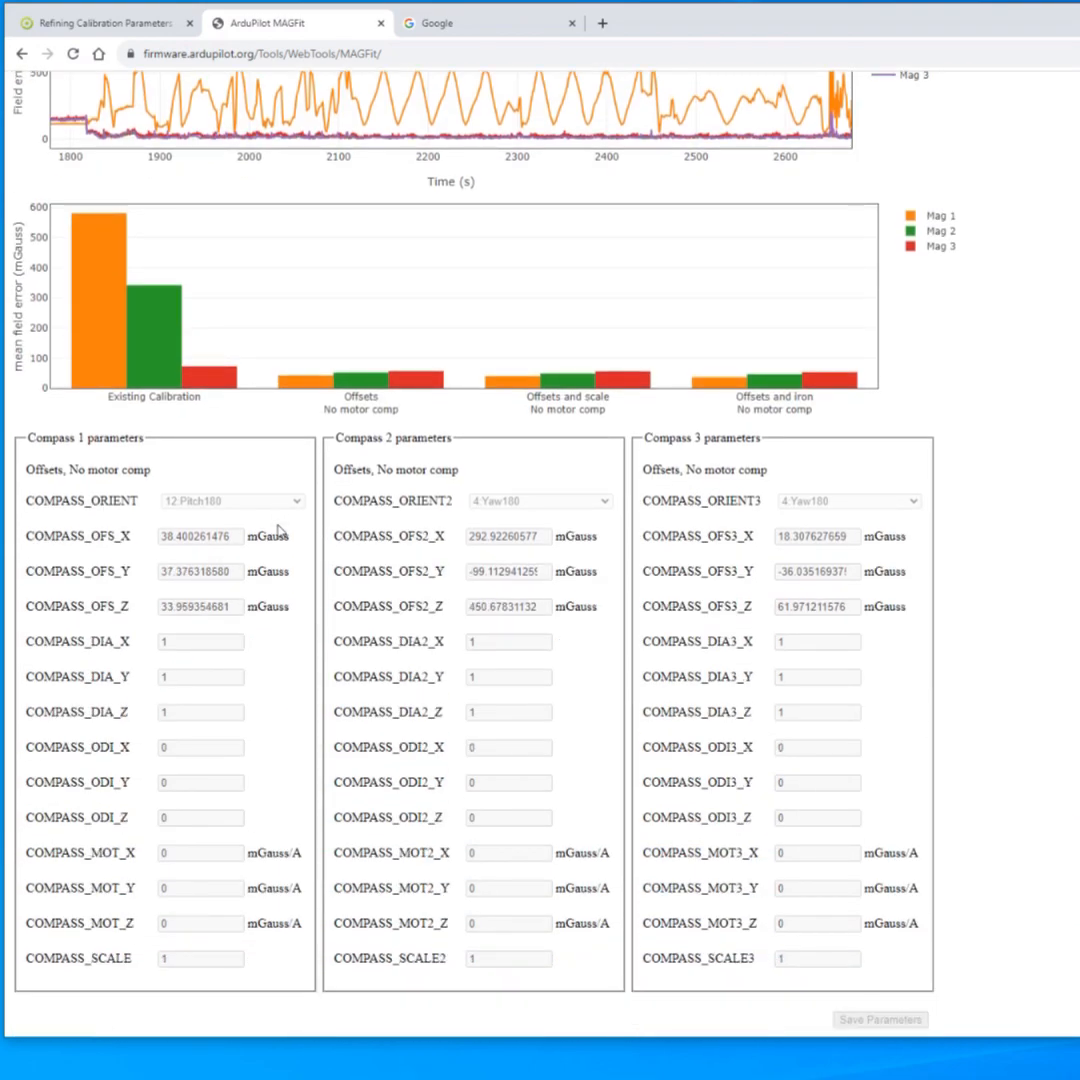
double_click(105, 469)
drag(379, 469, 461, 471)
drag(769, 471, 645, 472)
click(687, 471)
Hide Compass 1's existing calibration, keep its Offsets calibration selected, and review the plots and resulting parameters
scroll(432, 705, up, 20)
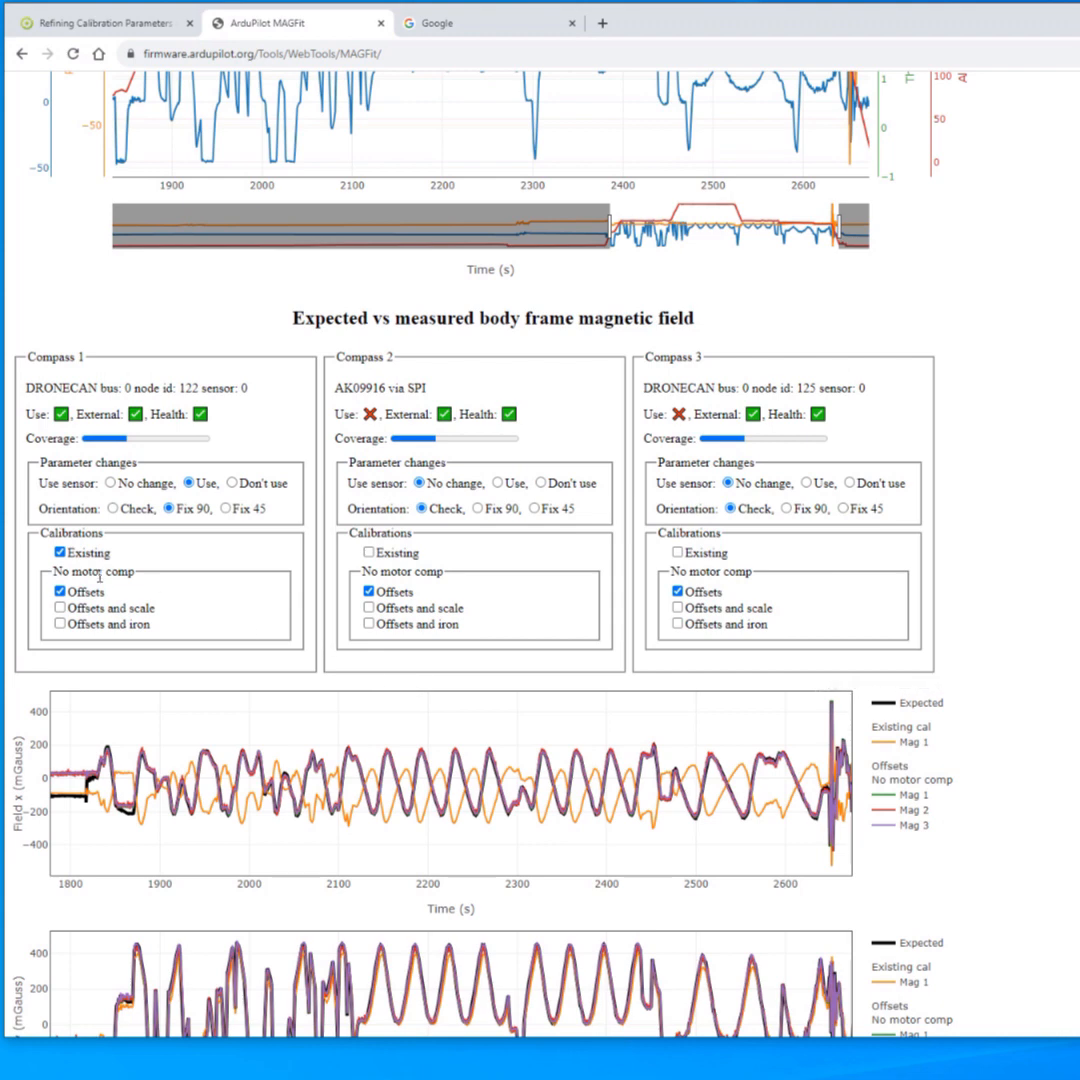
click(60, 591)
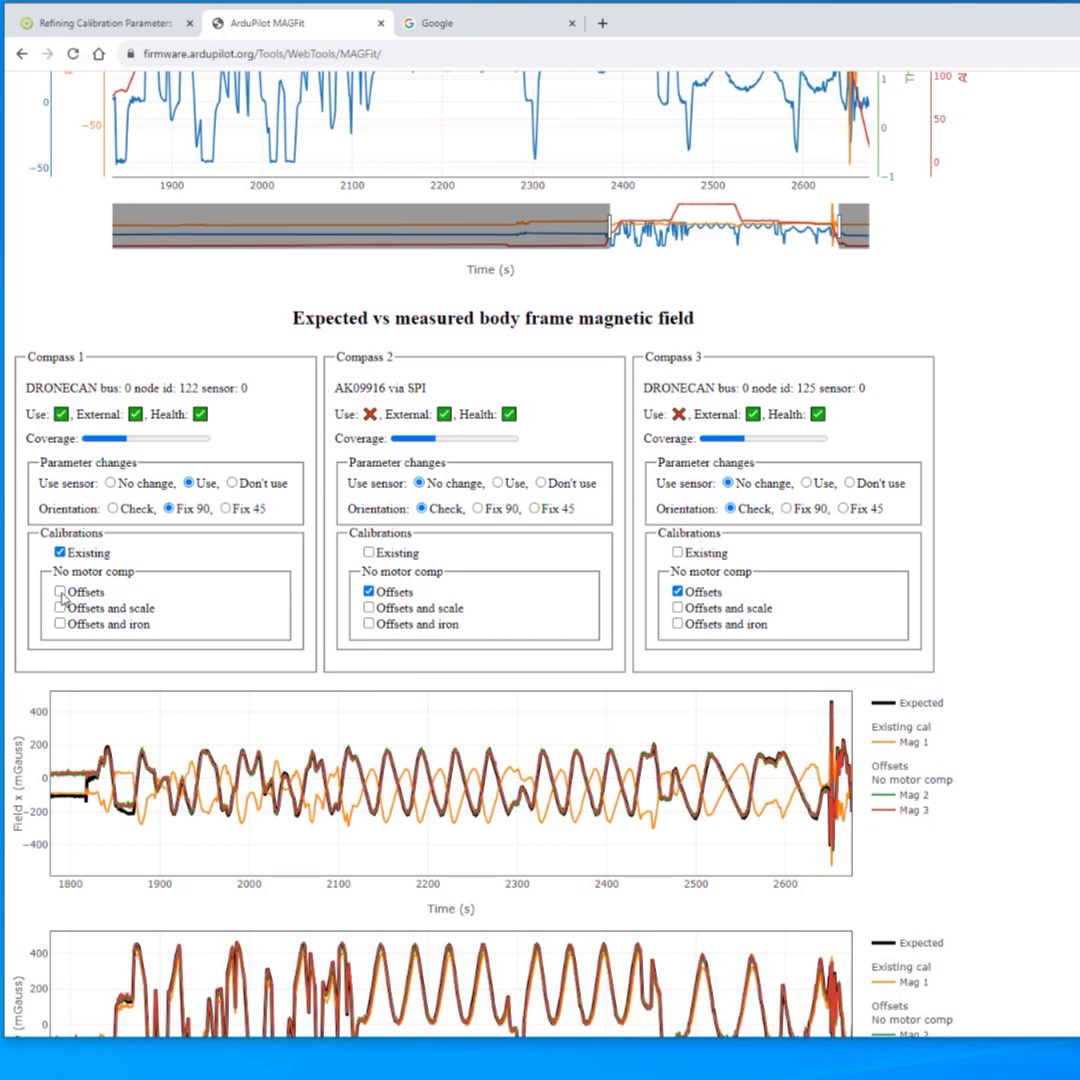
click(60, 591)
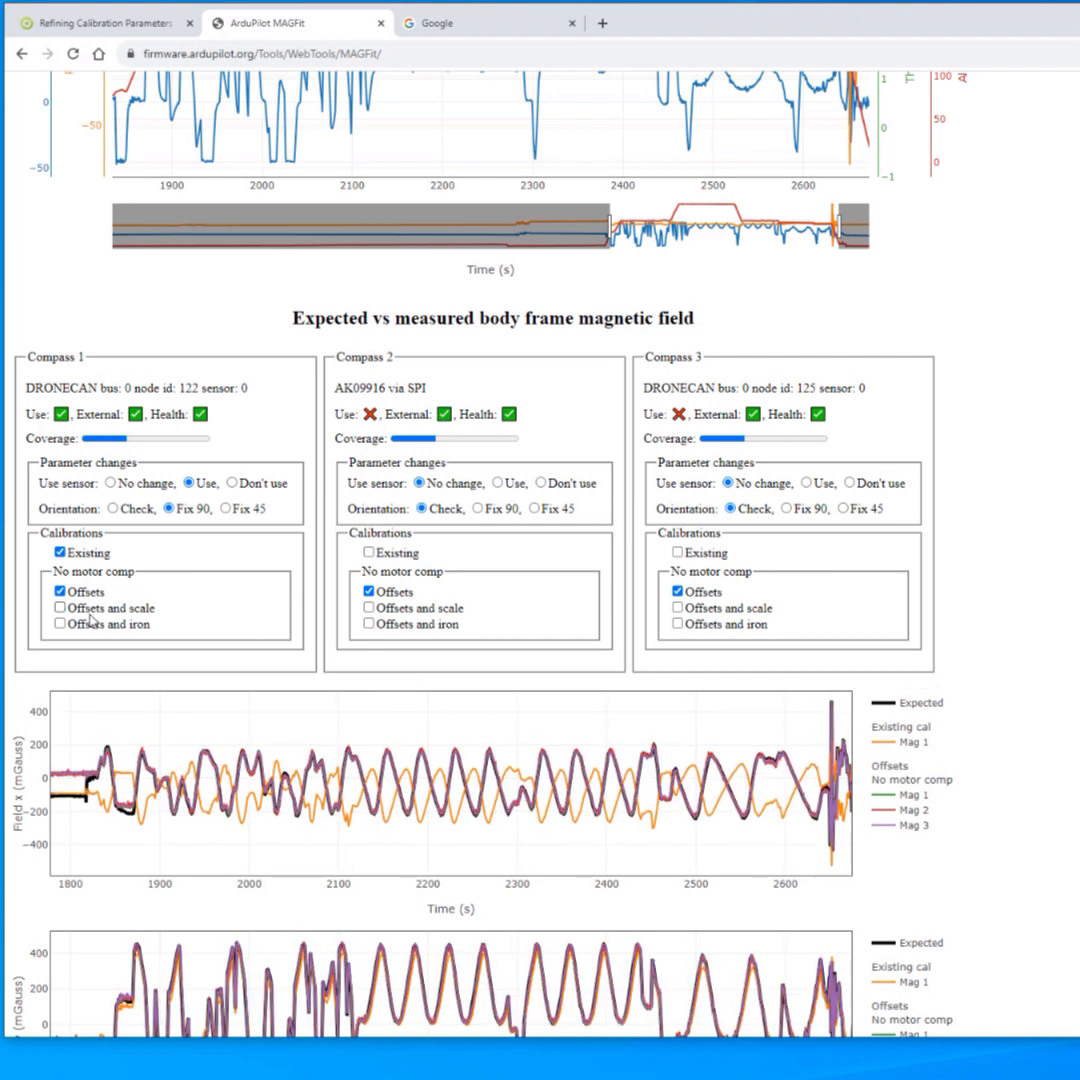
click(60, 552)
scroll(191, 580, down, 3)
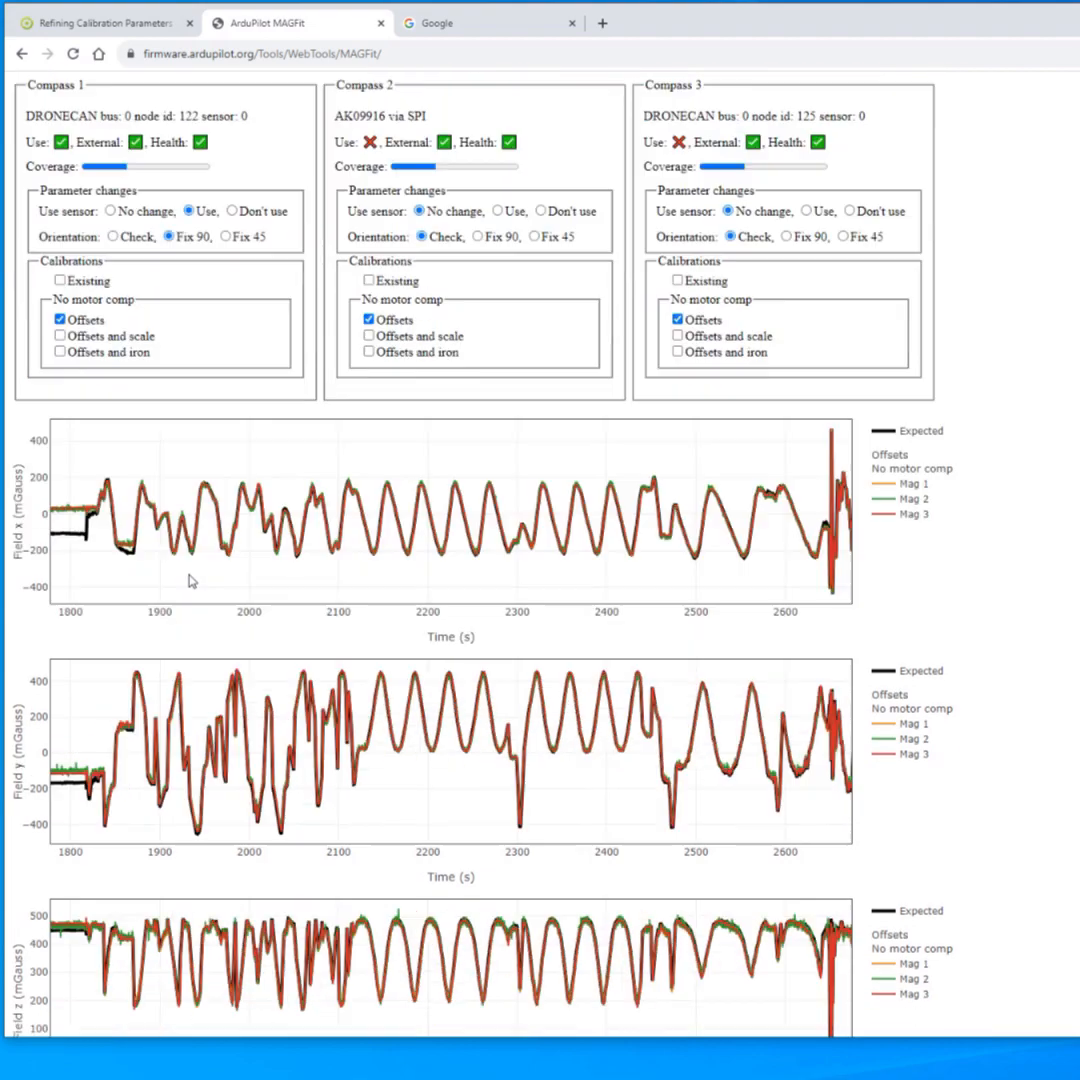
scroll(191, 580, down, 20)
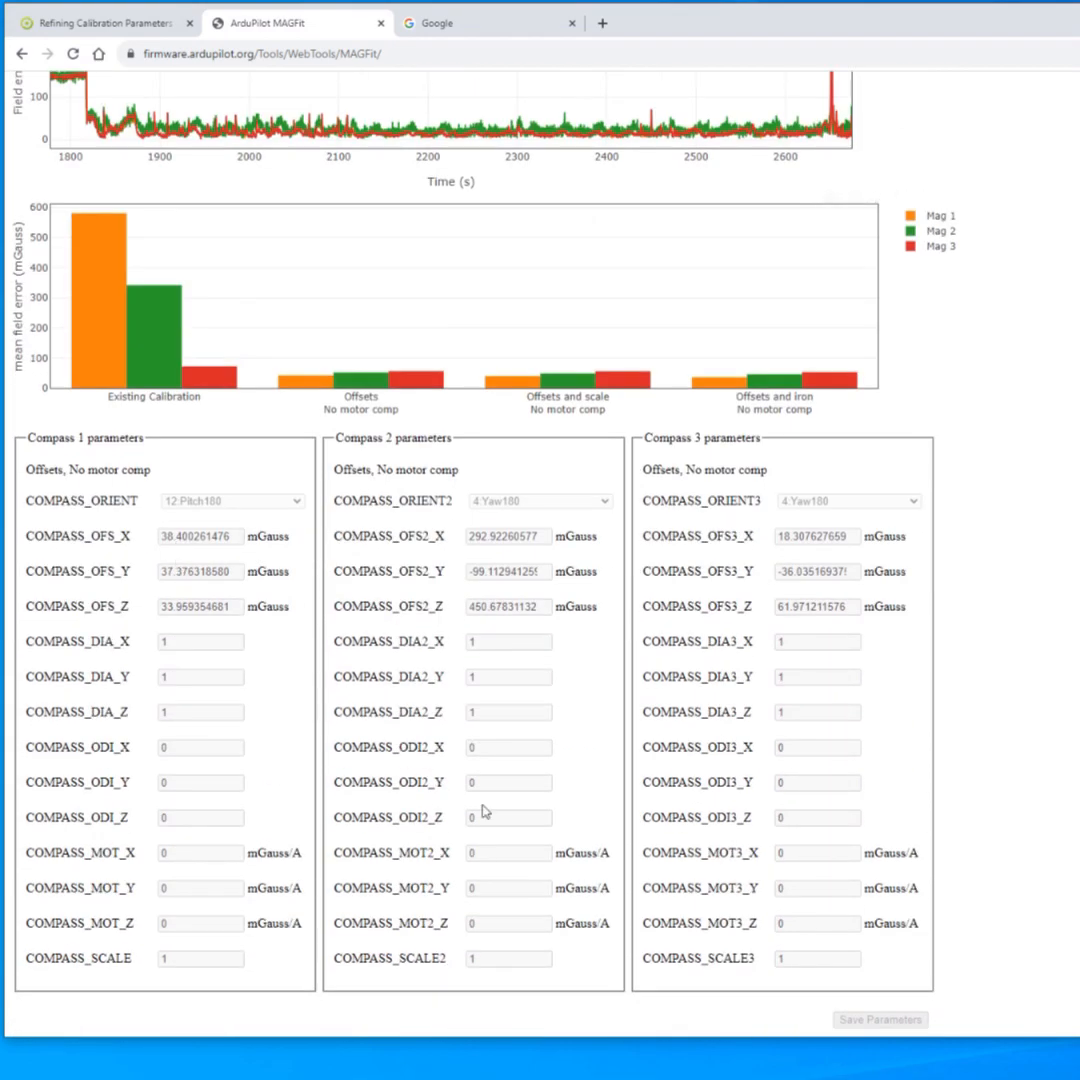
Shorten the analysis time to end at 2227 s and recalculate the calibrations
scroll(713, 959, up, 20)
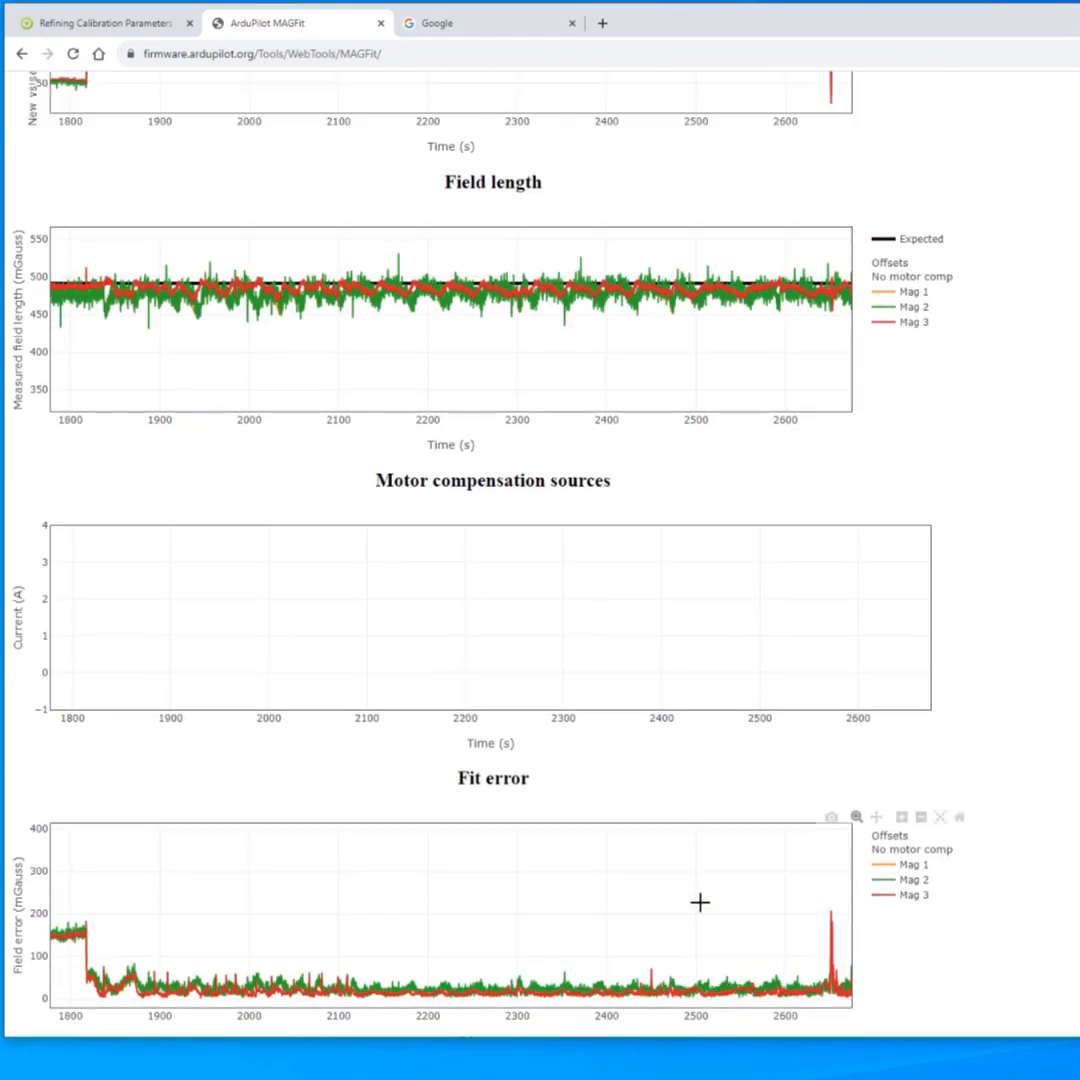
scroll(678, 862, up, 7)
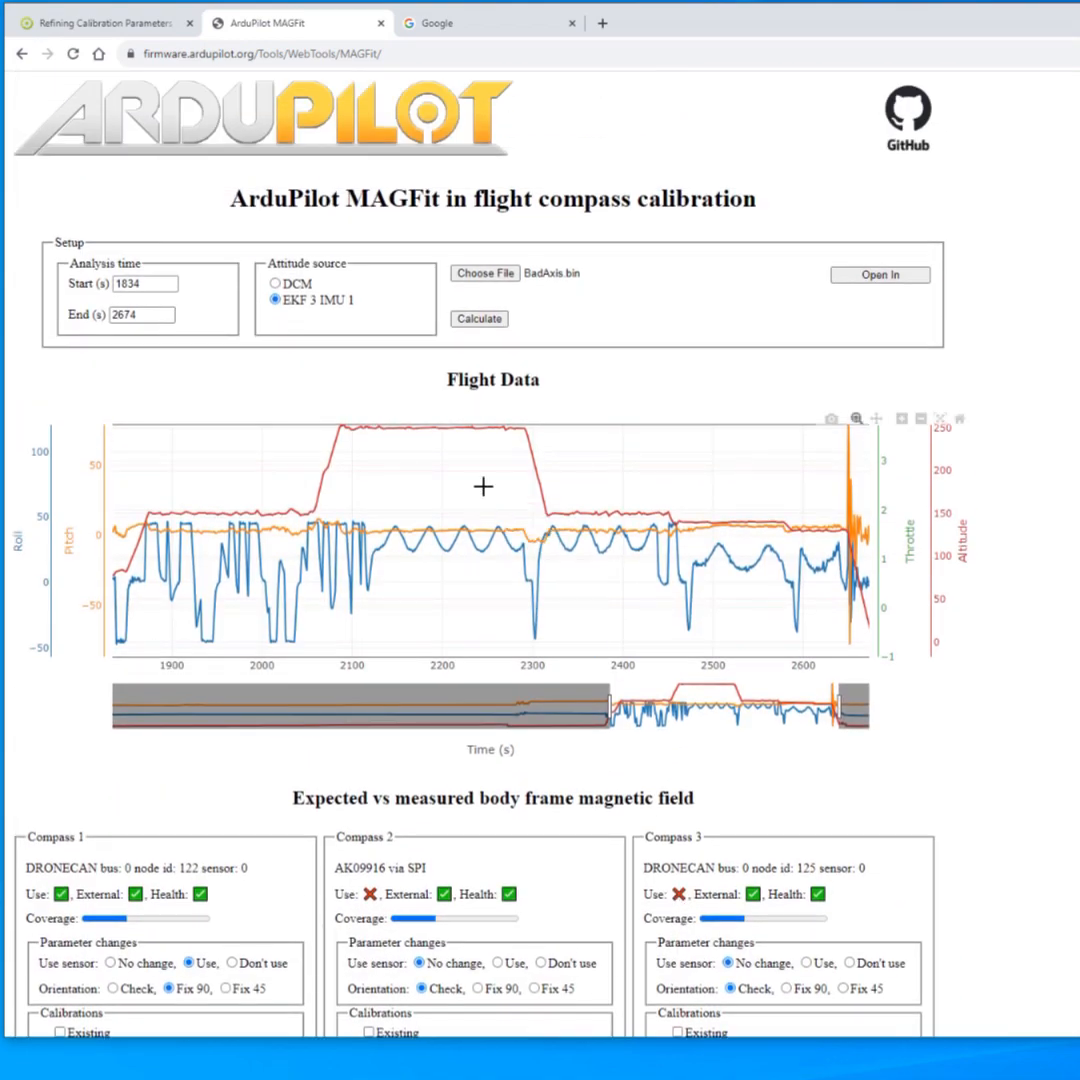
click(475, 321)
drag(838, 712, 717, 707)
click(466, 320)
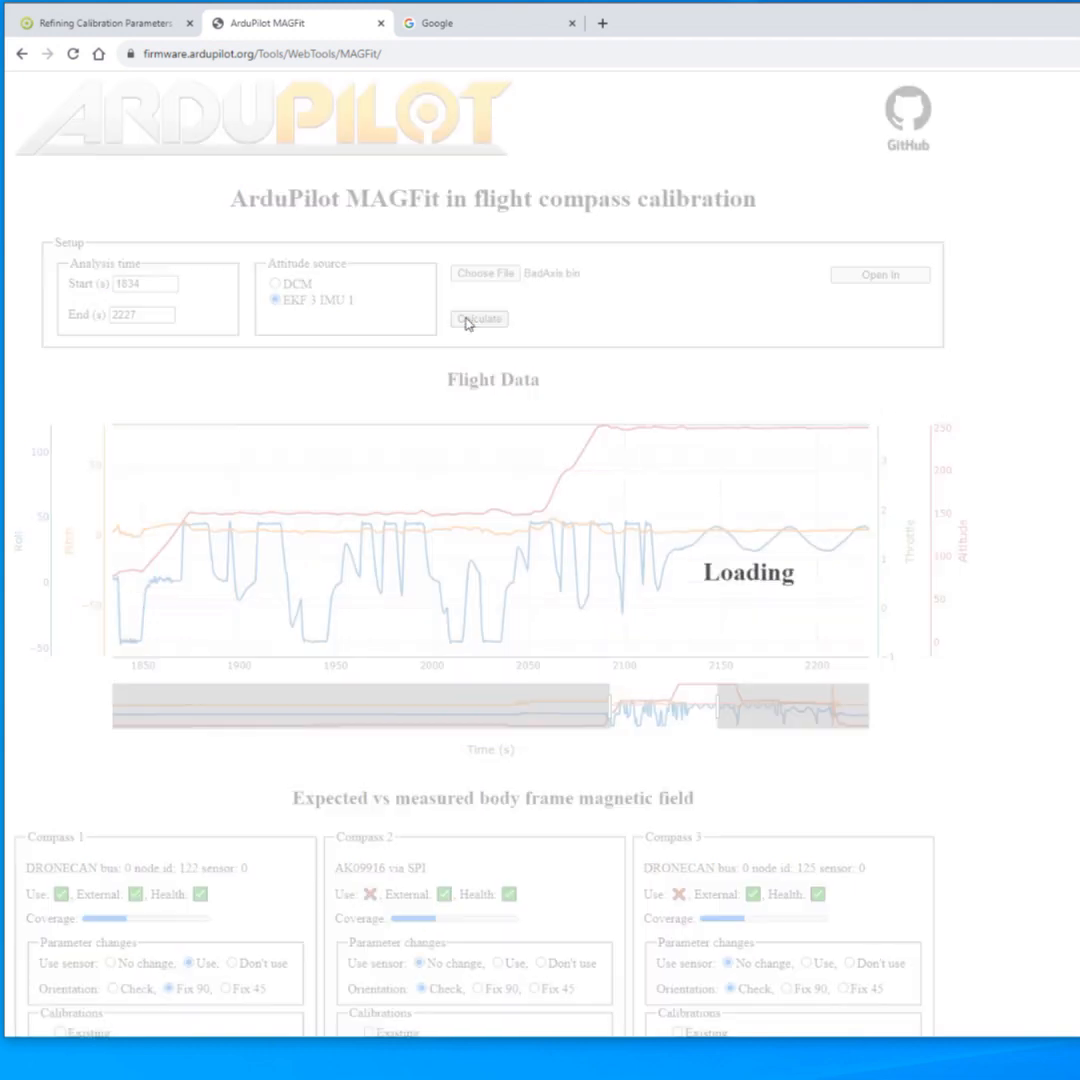
Extend the end of the analysis time to 2656 s and recalculate the calibrations
drag(717, 707, 853, 712)
click(465, 320)
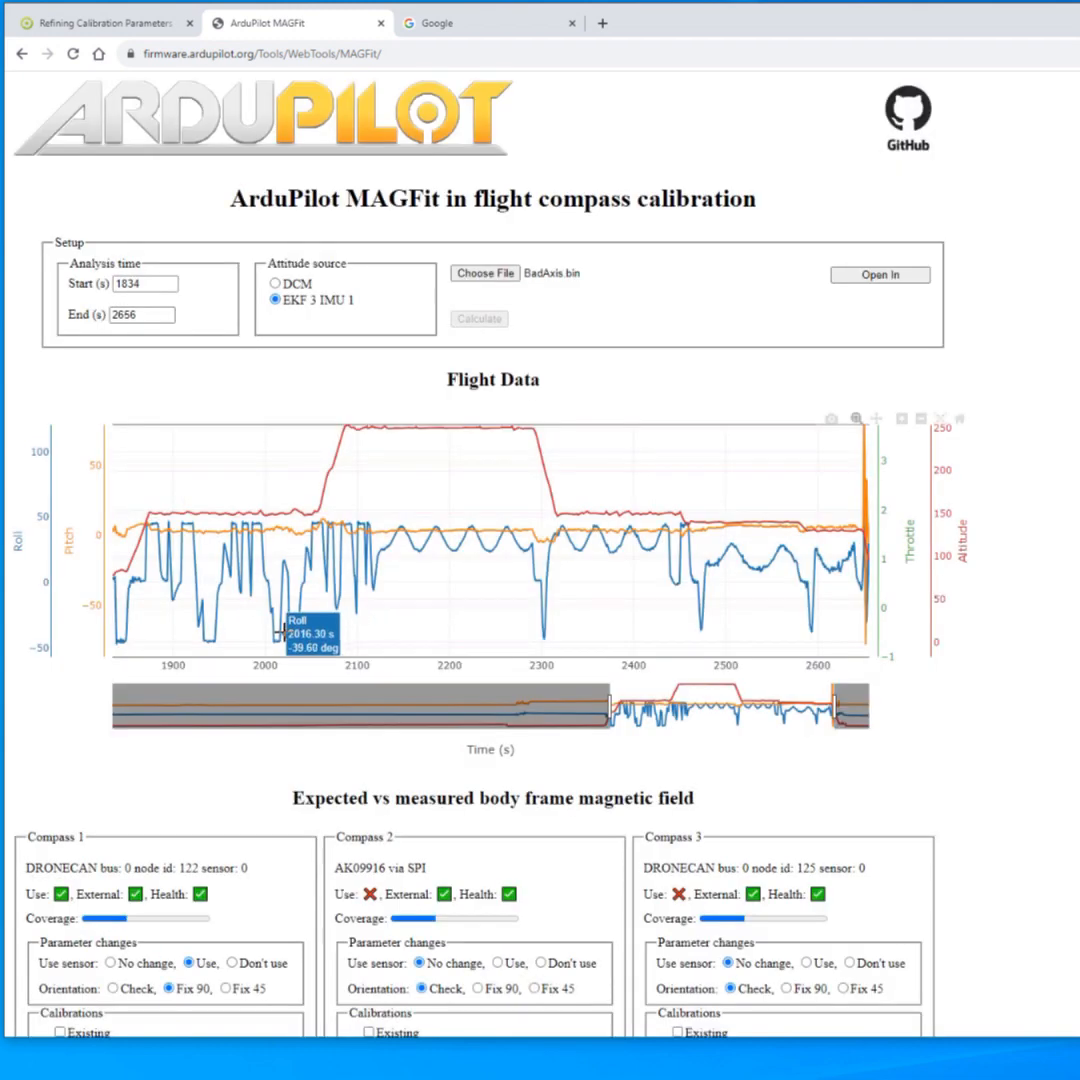
scroll(217, 564, down, 3)
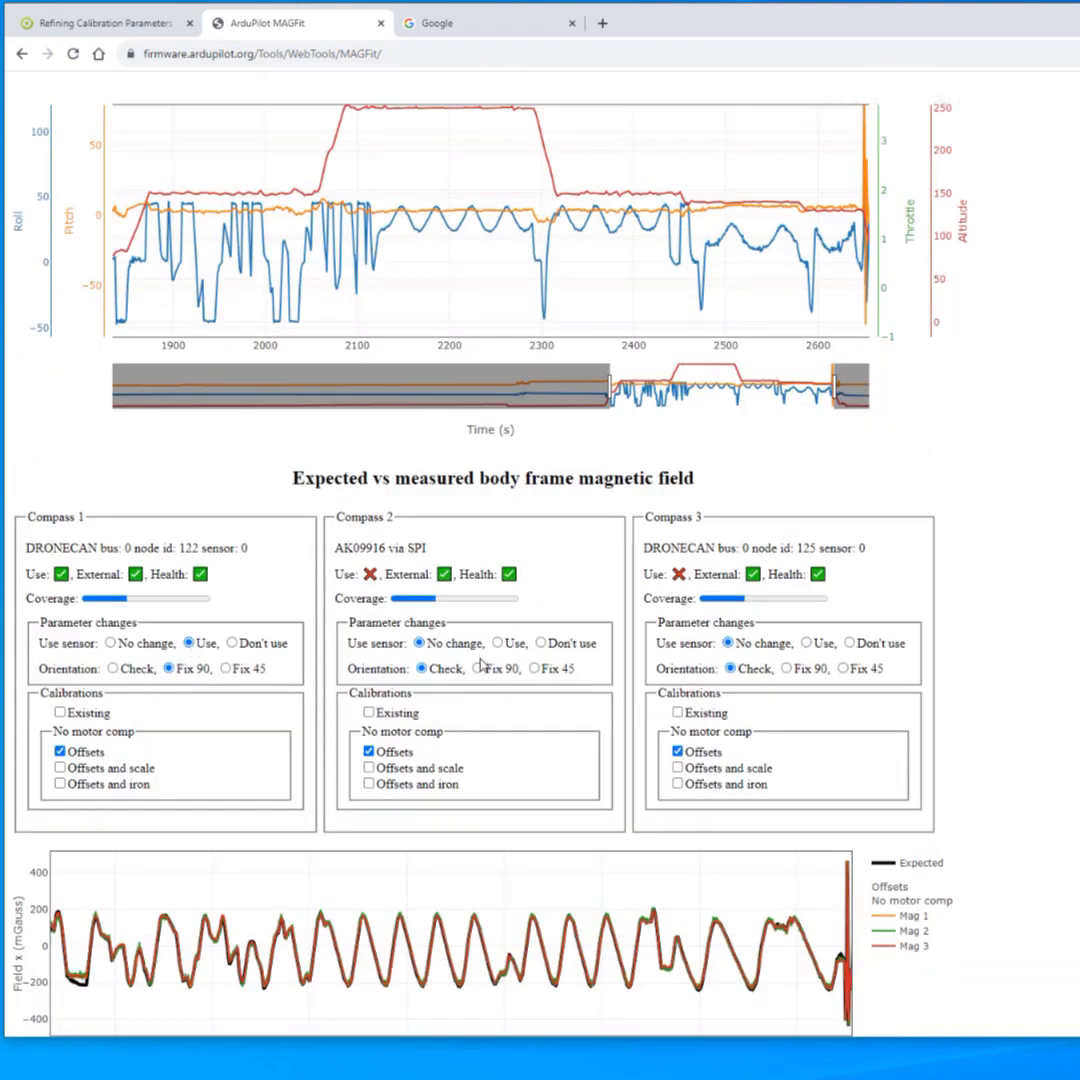
Save the Offsets parameters of all three compasses, accepting Compass 1's orientation change to 12:Pitch180
scroll(493, 660, down, 20)
scroll(493, 662, down, 5)
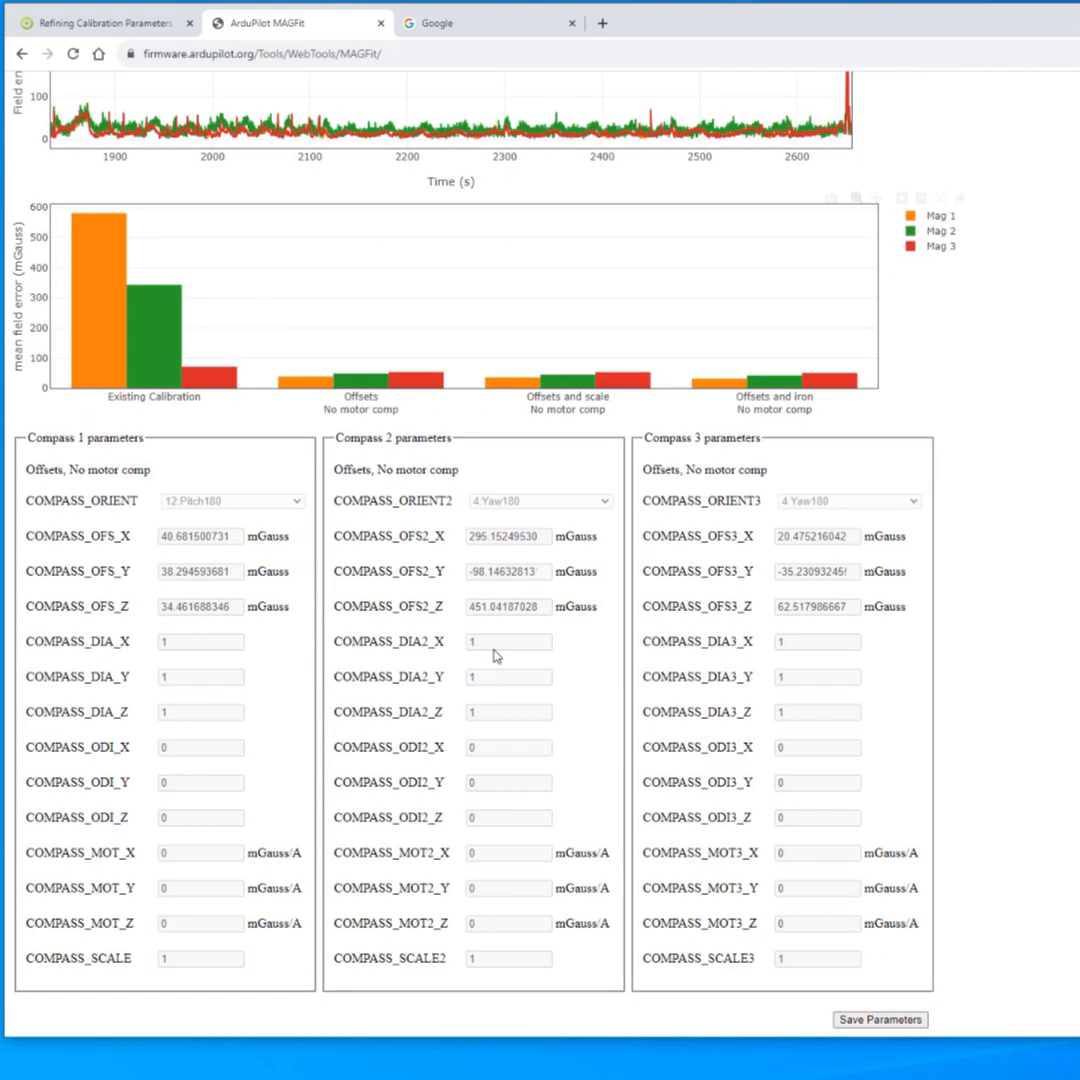
click(846, 1020)
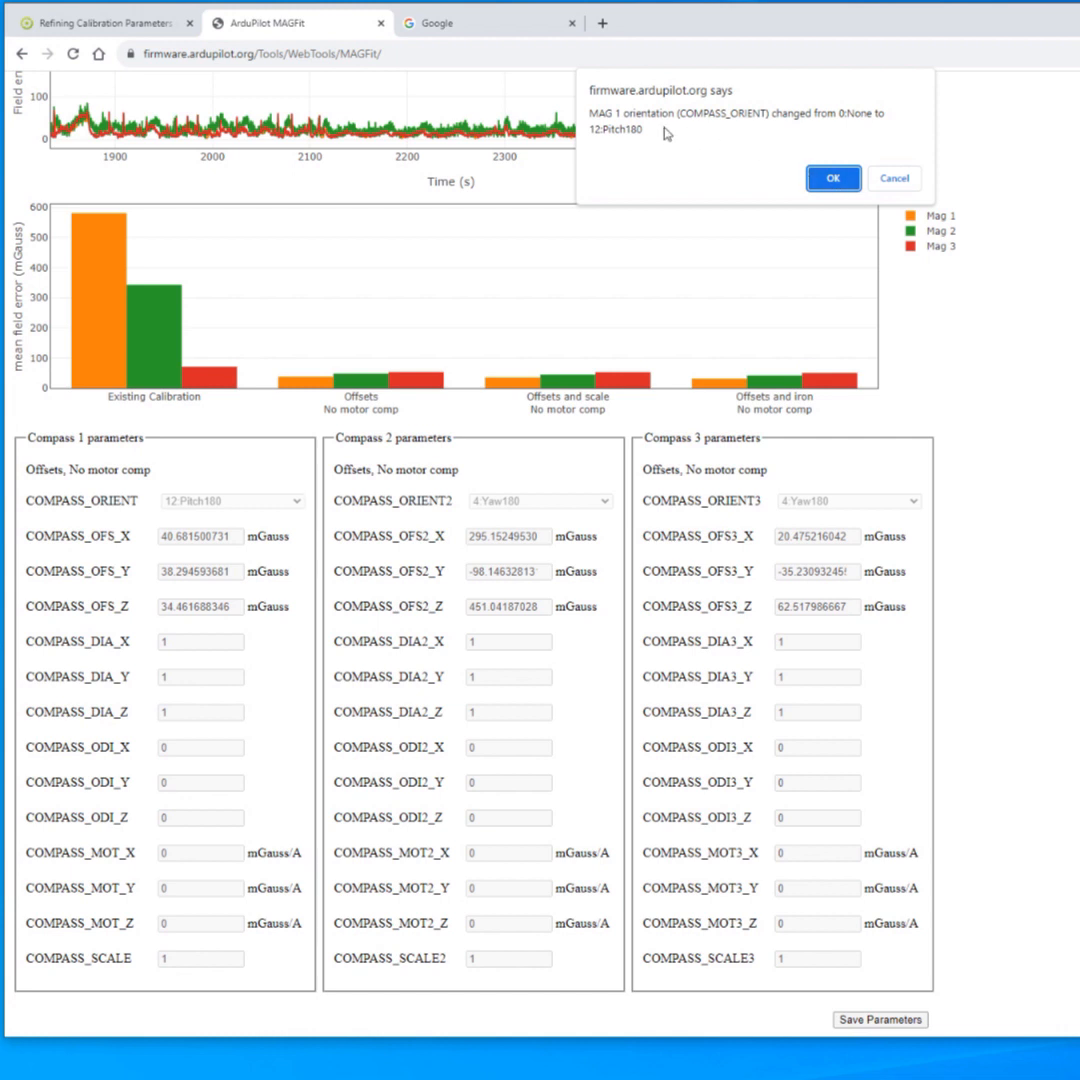
click(834, 180)
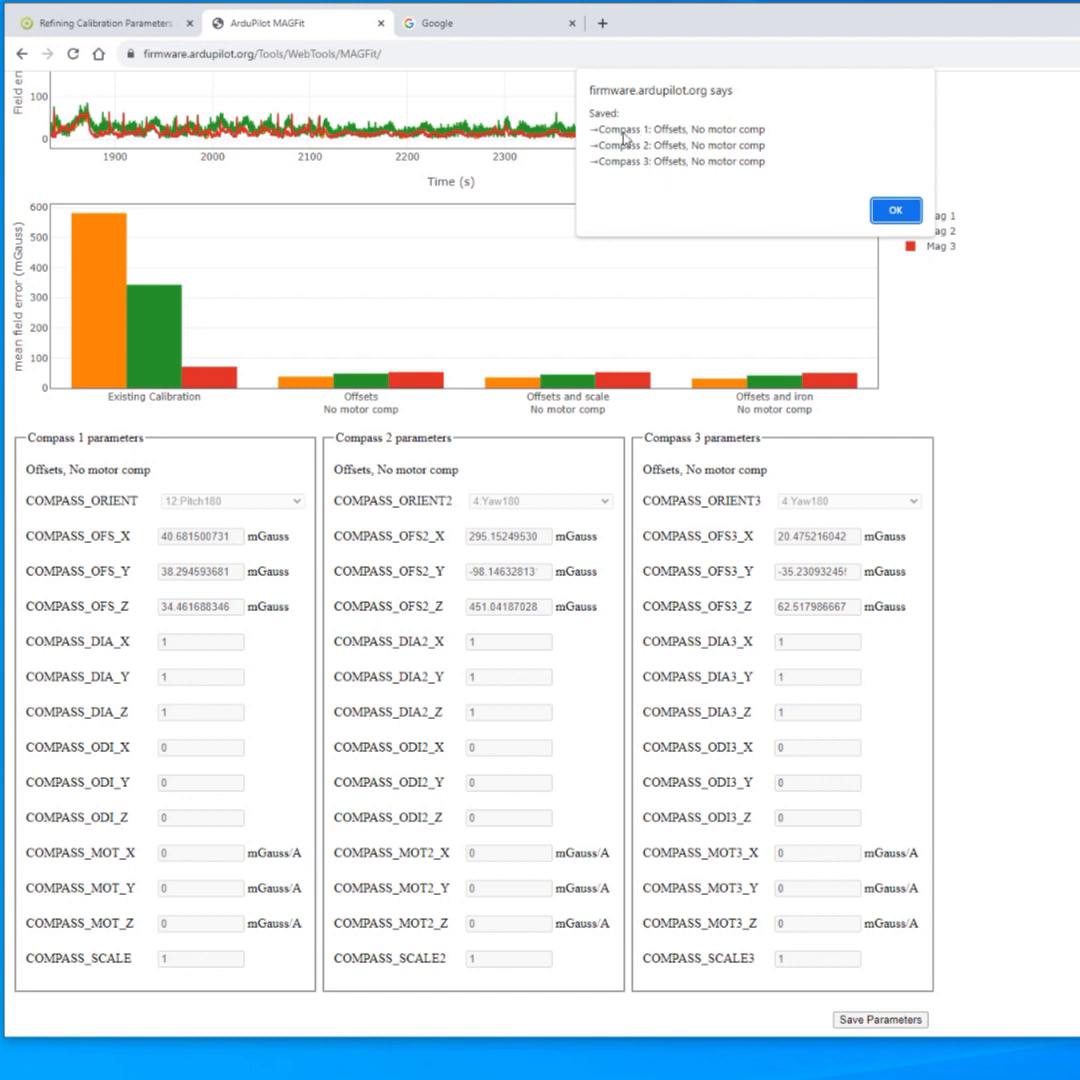
click(898, 210)
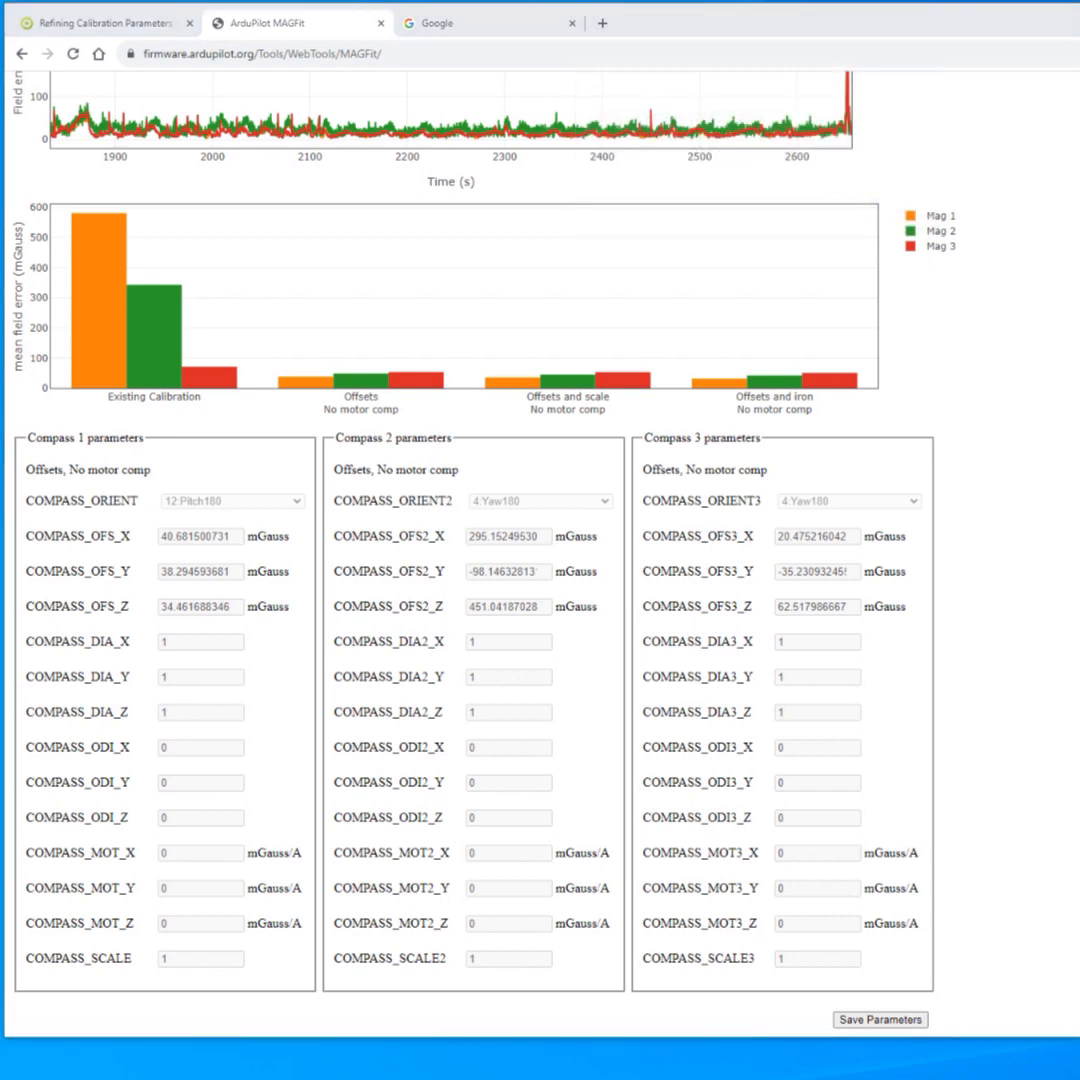
Switch to Visual Studio Code and check the COMPASS_ORIENT and COMPASS_USE entries and the other compass parameters in MAGFit (13).param
key(alt+Tab)
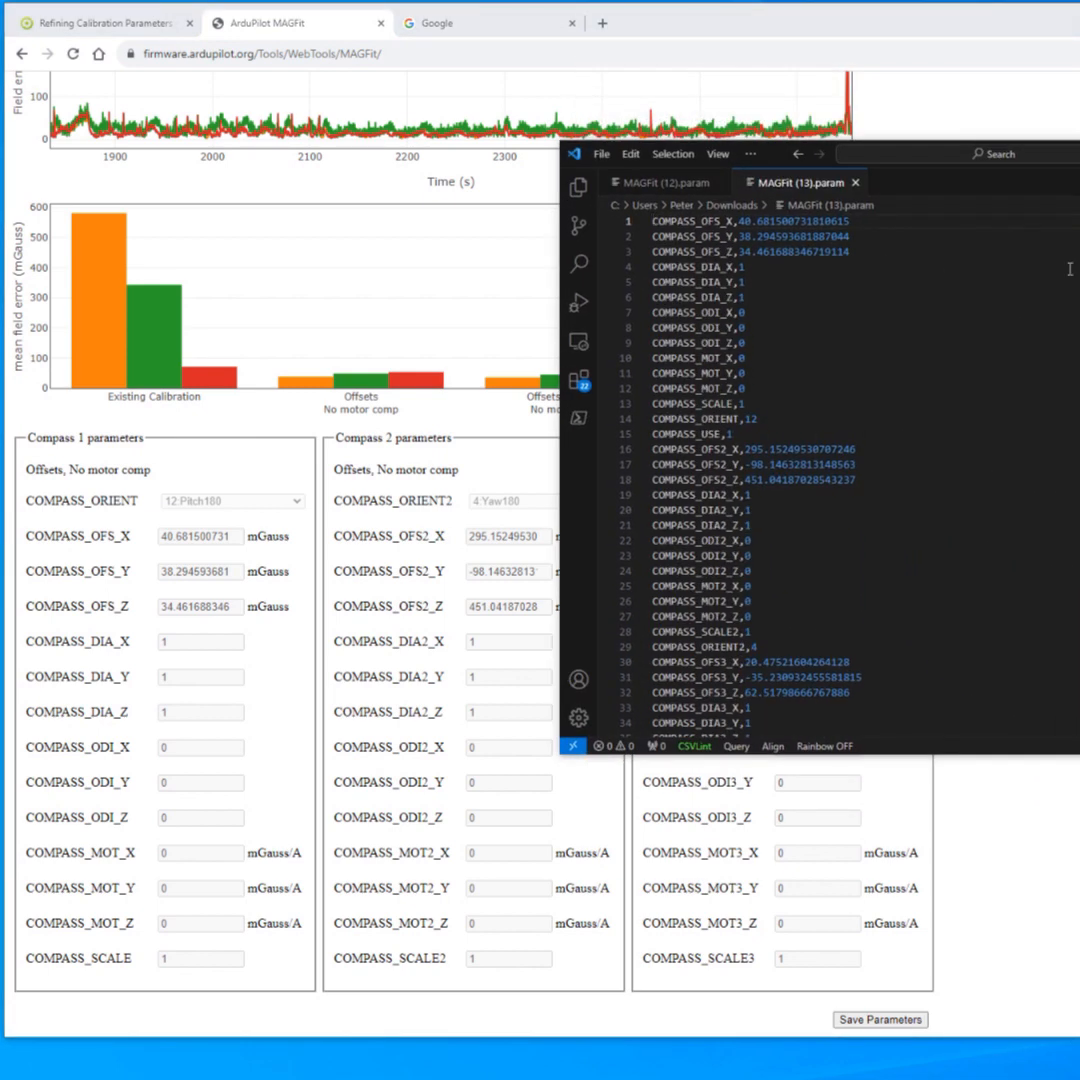
drag(739, 437, 652, 434)
shift+click(683, 419)
drag(638, 430, 645, 434)
scroll(778, 596, down, 2)
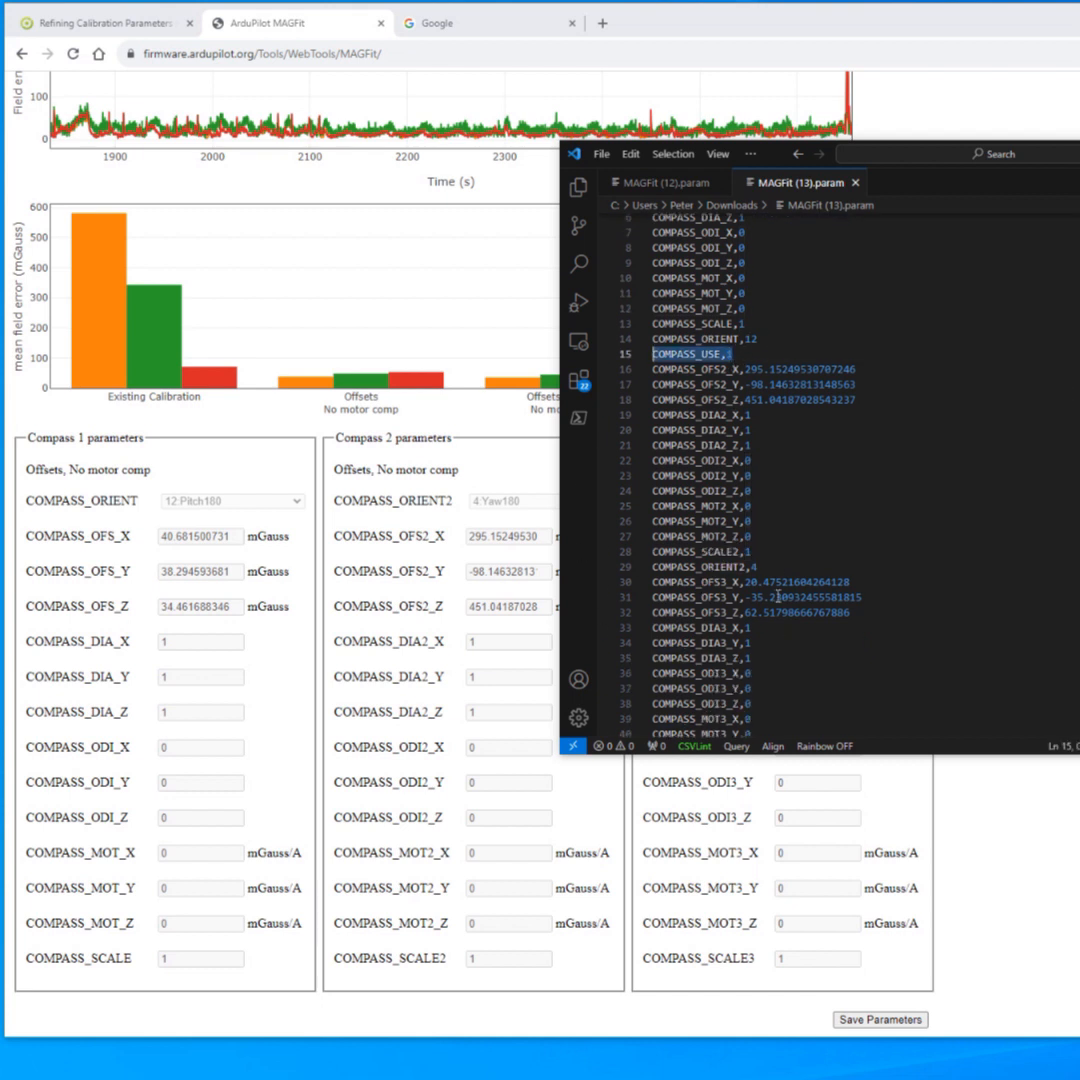
Check the COMPASS_USE entry and the remaining parameters in MAGFit (13).param, then move the editor window out of the way
click(691, 356)
drag(701, 355, 716, 355)
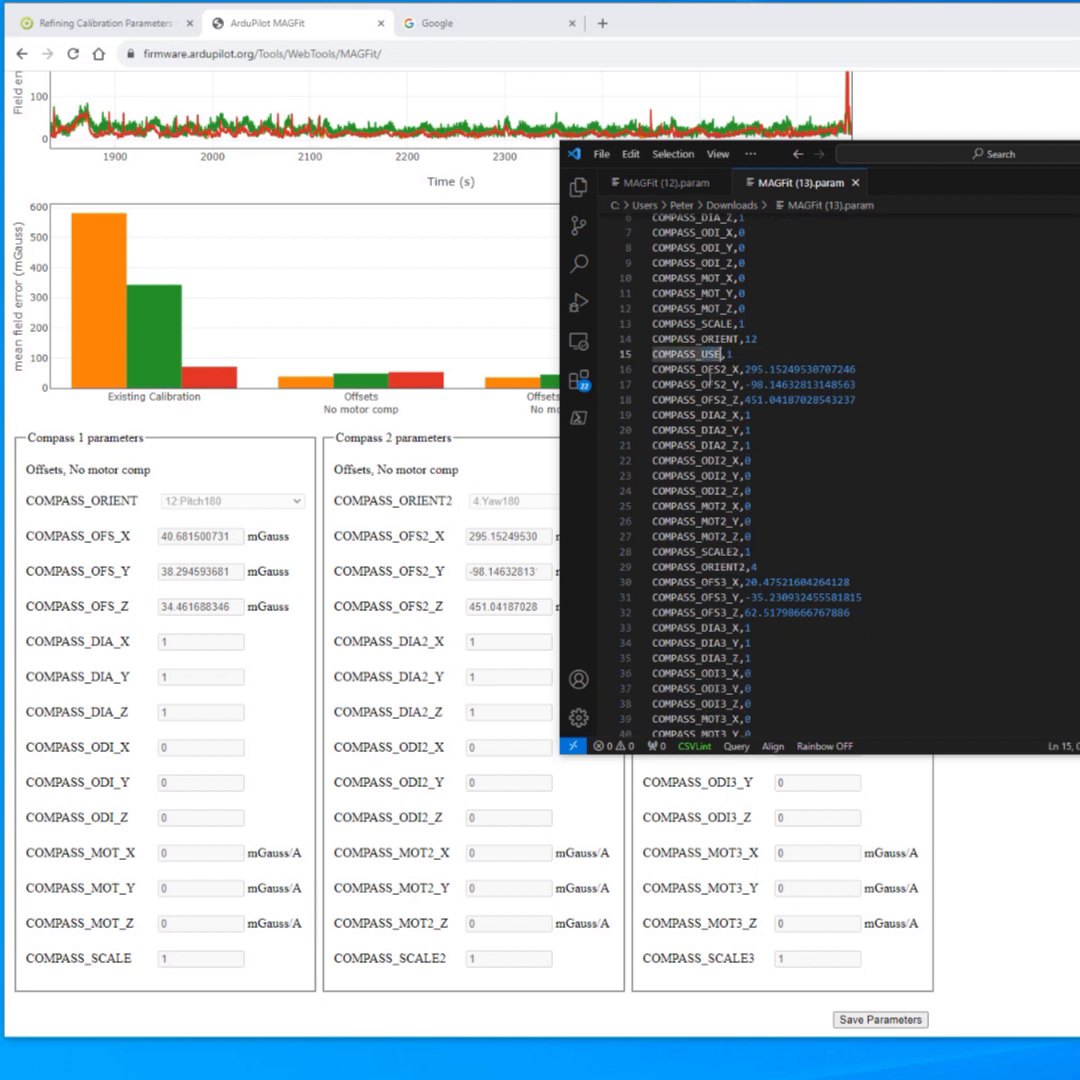
scroll(722, 505, down, 2)
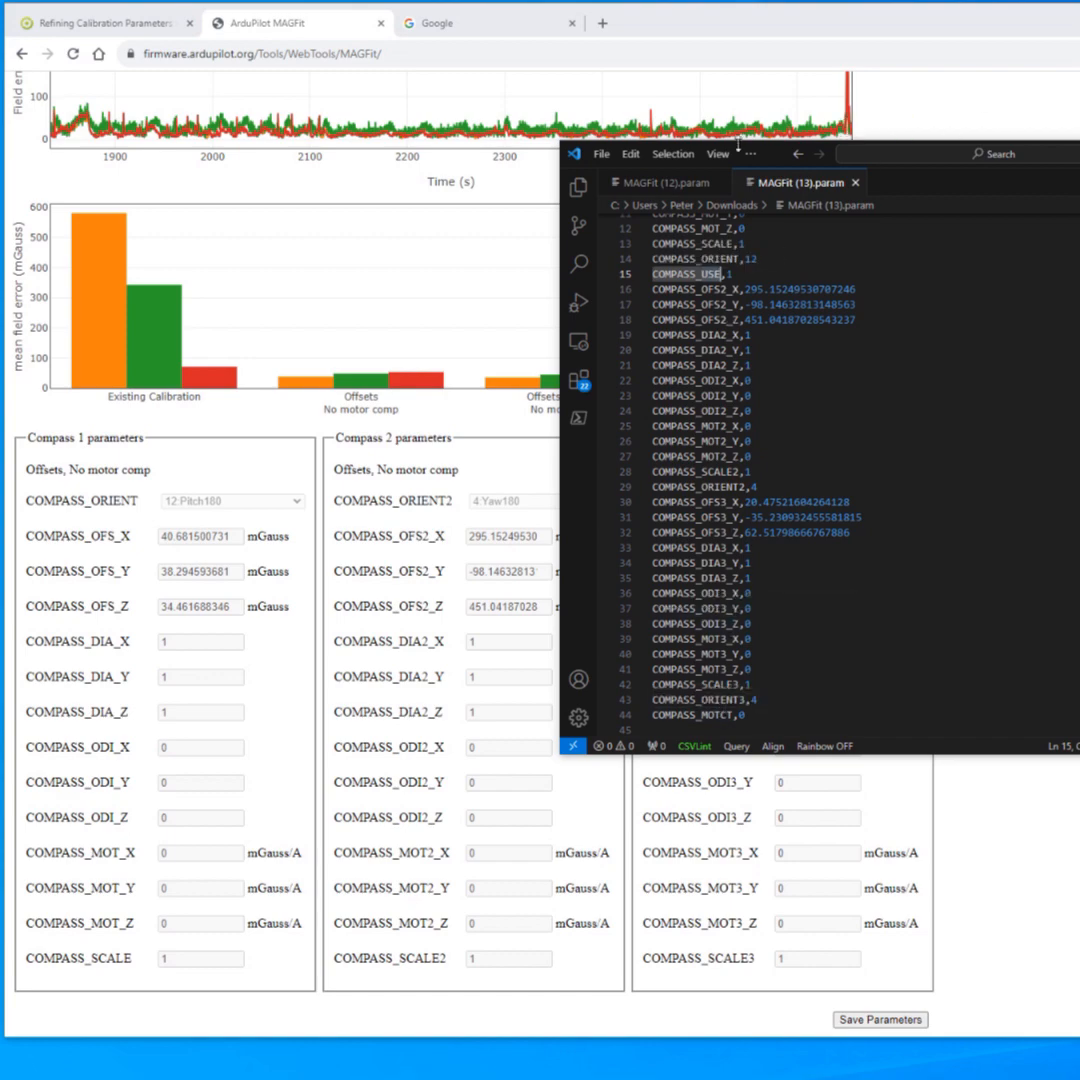
drag(781, 160, 1079, 160)
Load log15.bin from the MAGFit example logs folder and acknowledge the Mag 1 orientation warning
scroll(979, 362, up, 20)
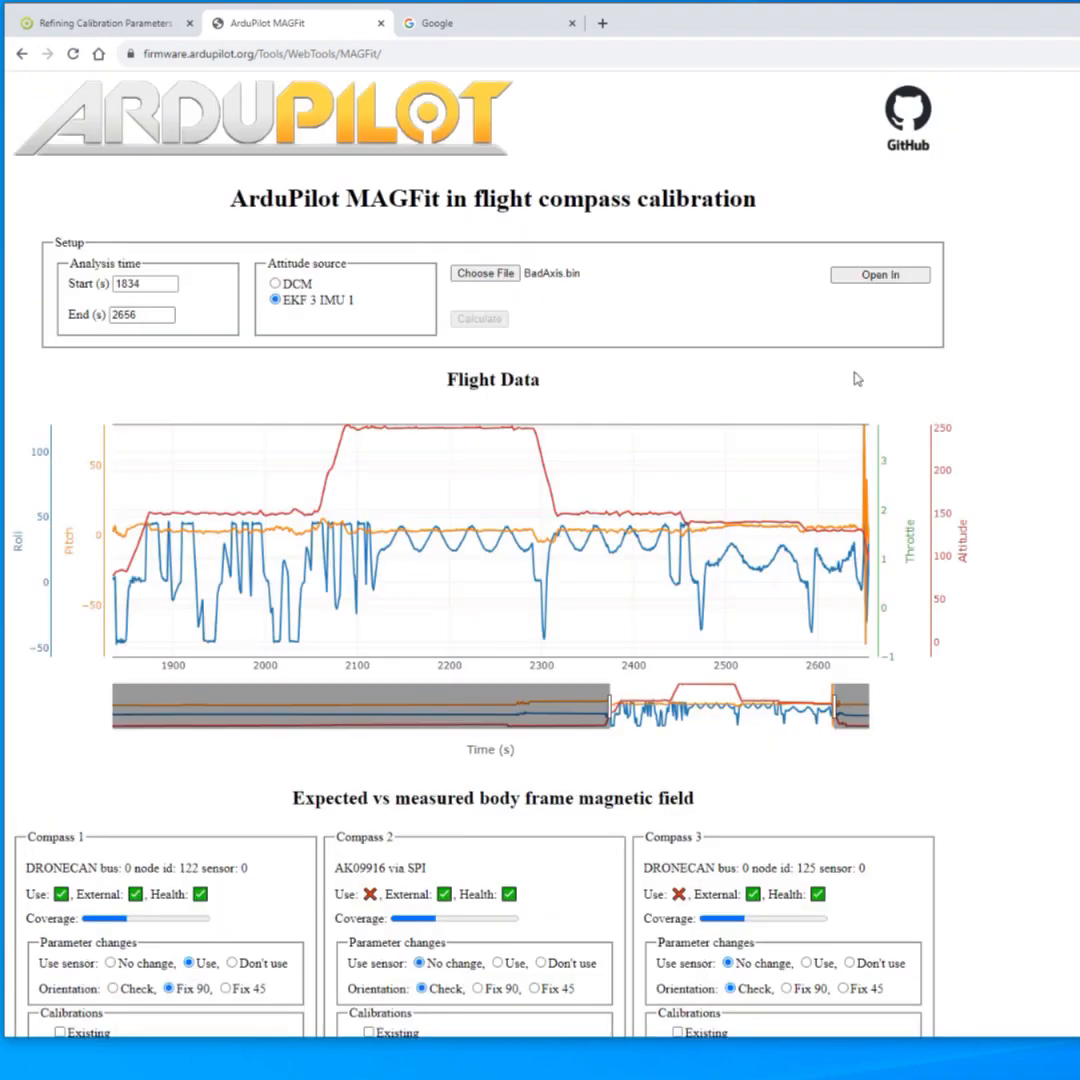
click(472, 273)
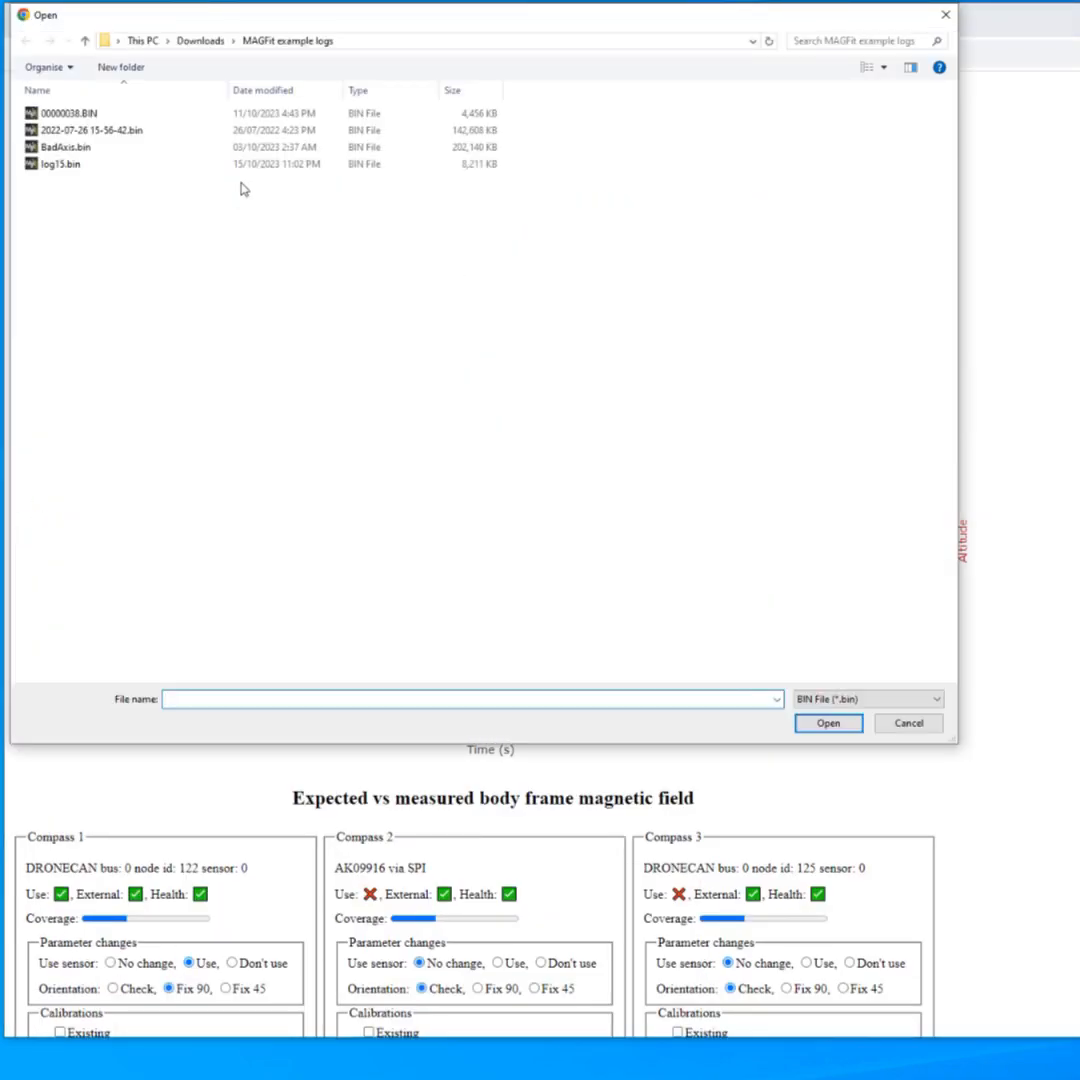
double_click(165, 164)
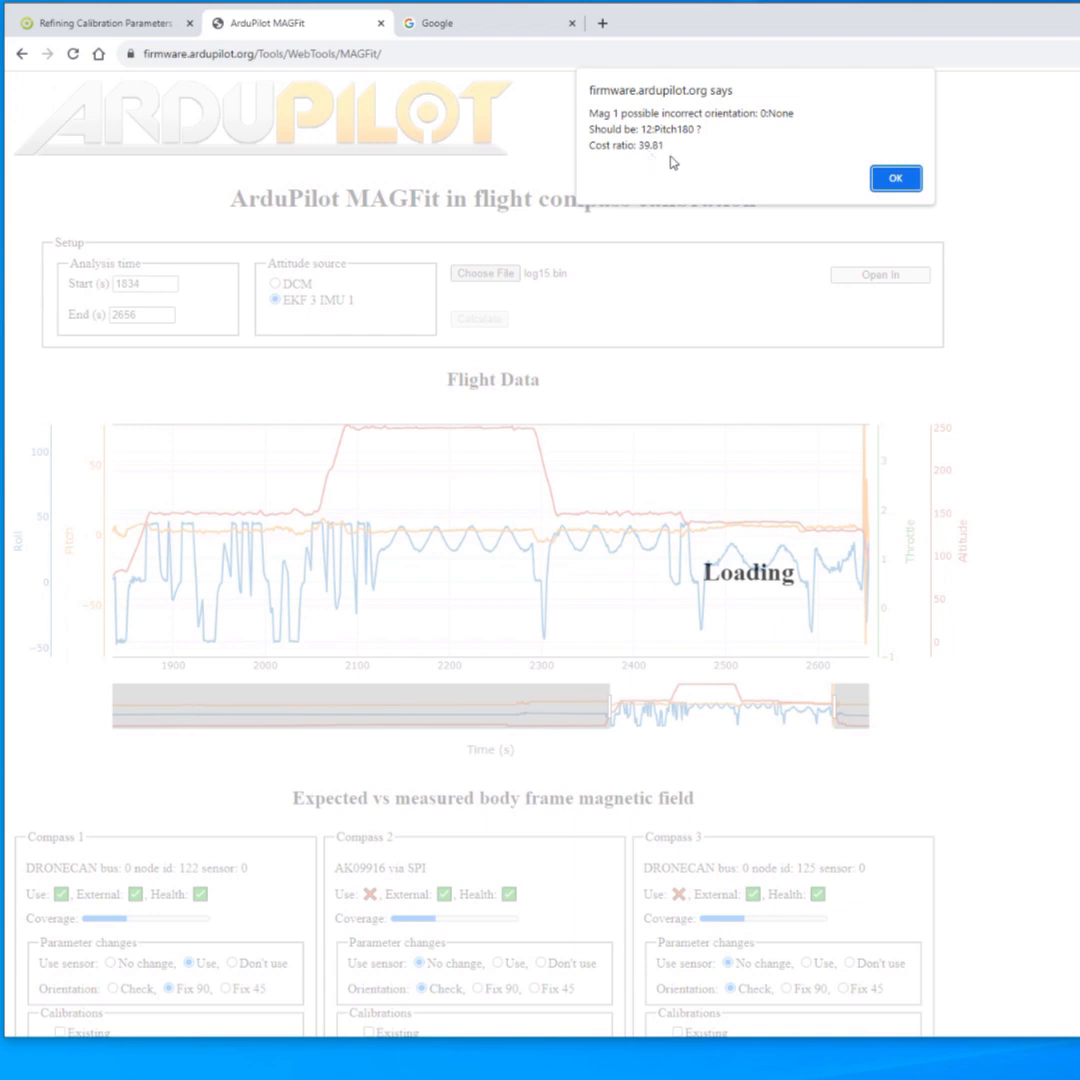
click(915, 184)
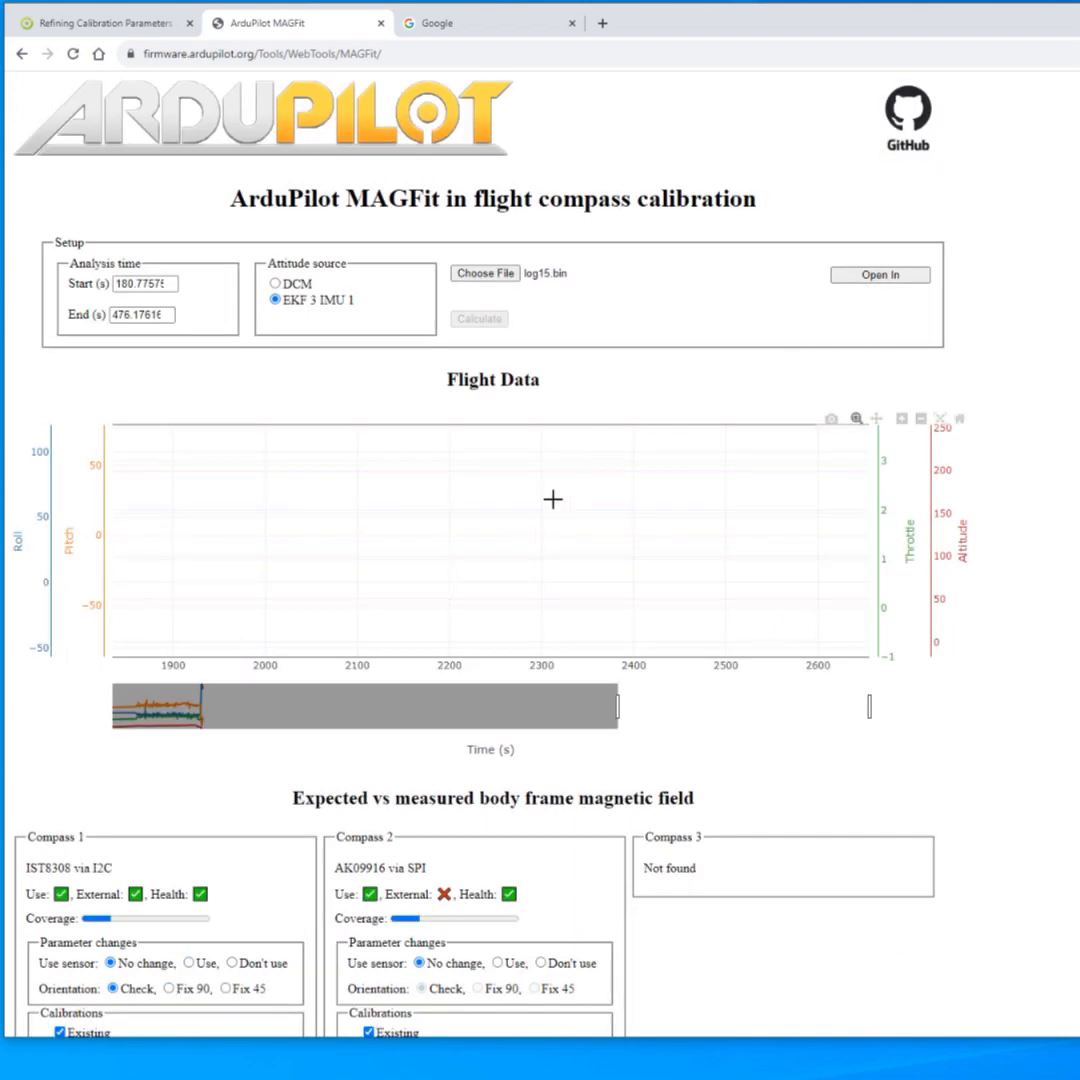
Reset the Flight Data plot to the full log so the analysis covers 180 to 477 s, and recalculate the calibrations
click(959, 419)
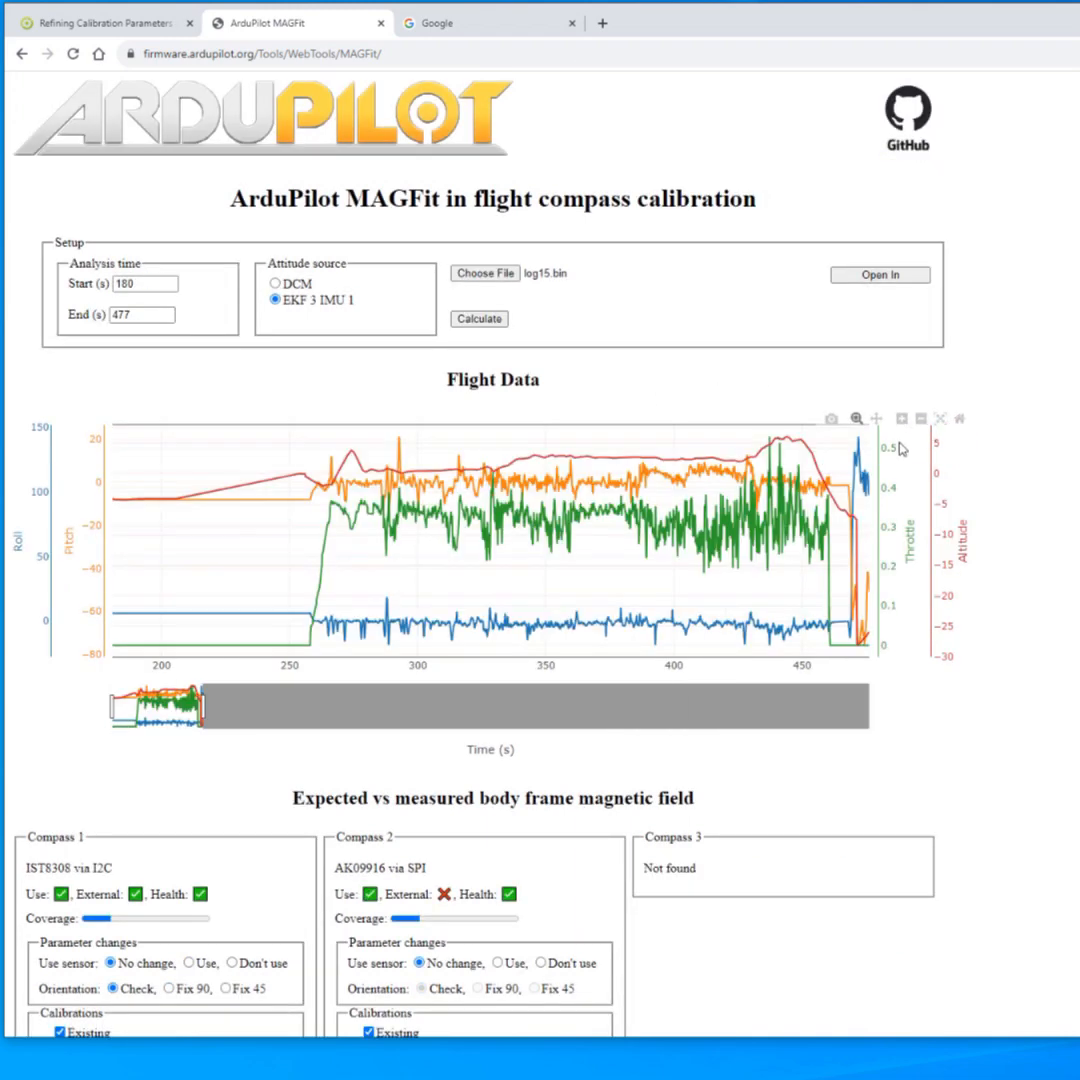
click(478, 322)
click(893, 178)
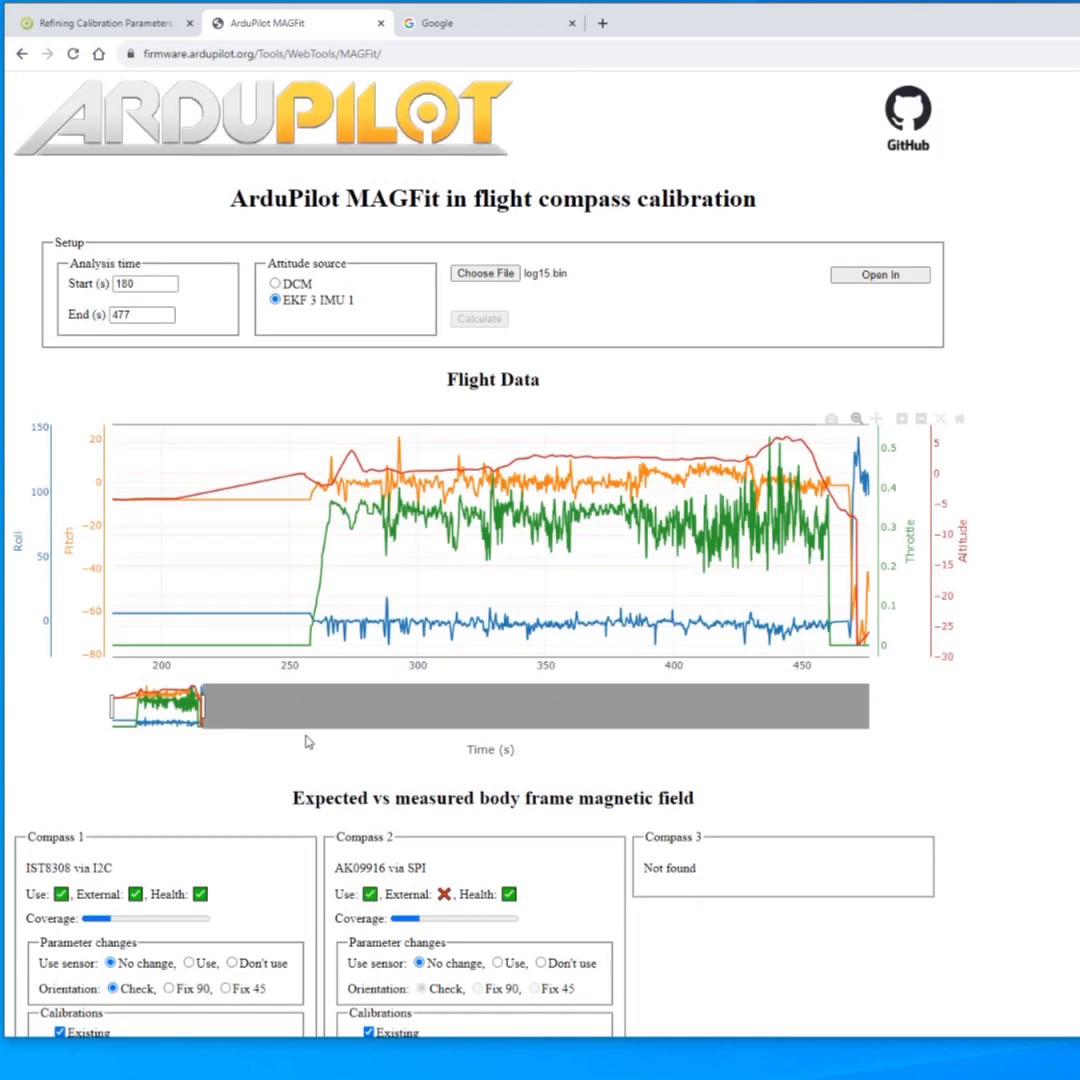
Hide Compass 2's Existing and Offsets curves and compare Compass 1's Existing and Offsets calibrations with the expected field
scroll(338, 720, down, 5)
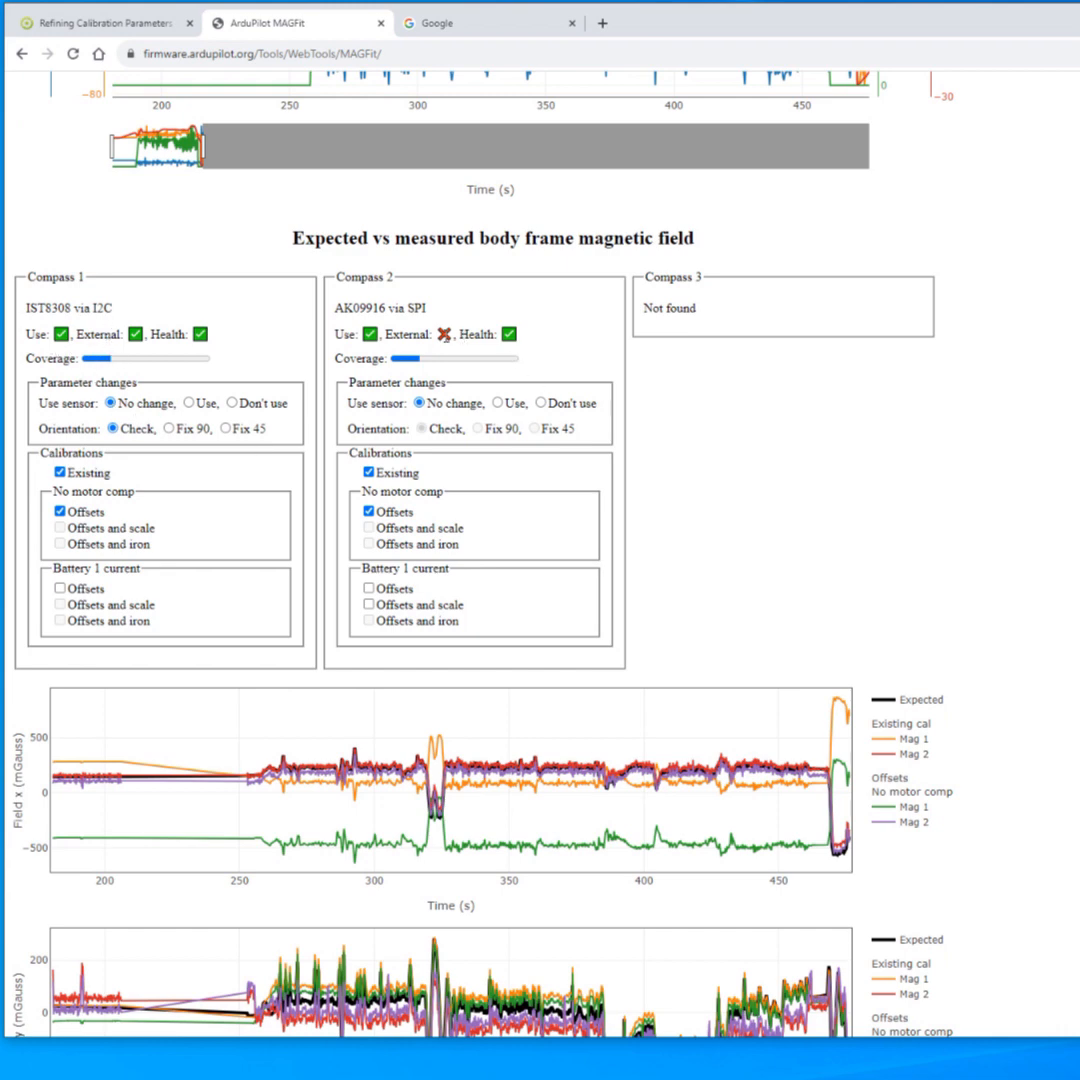
scroll(481, 542, down, 2)
scroll(482, 543, up, 2)
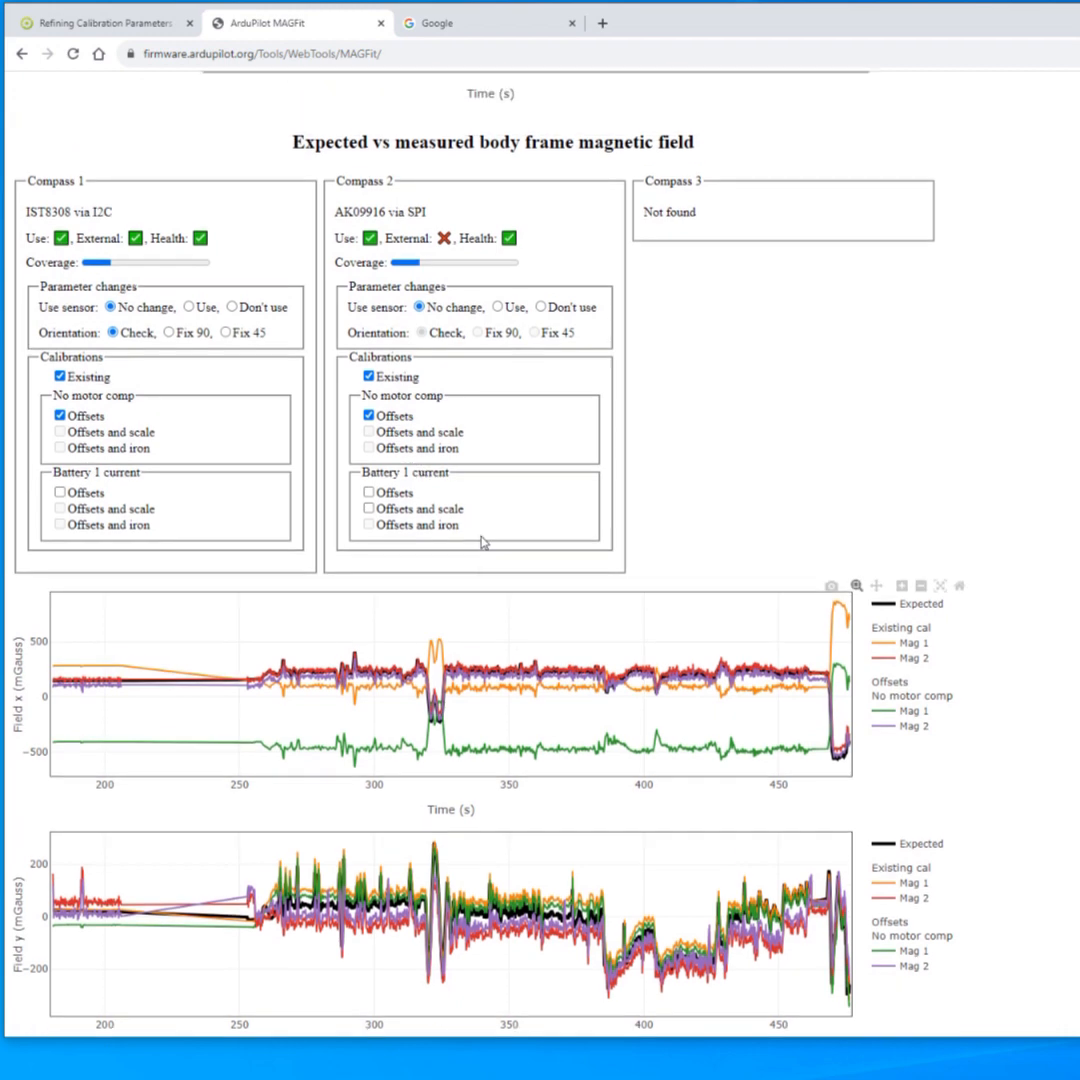
scroll(483, 541, down, 2)
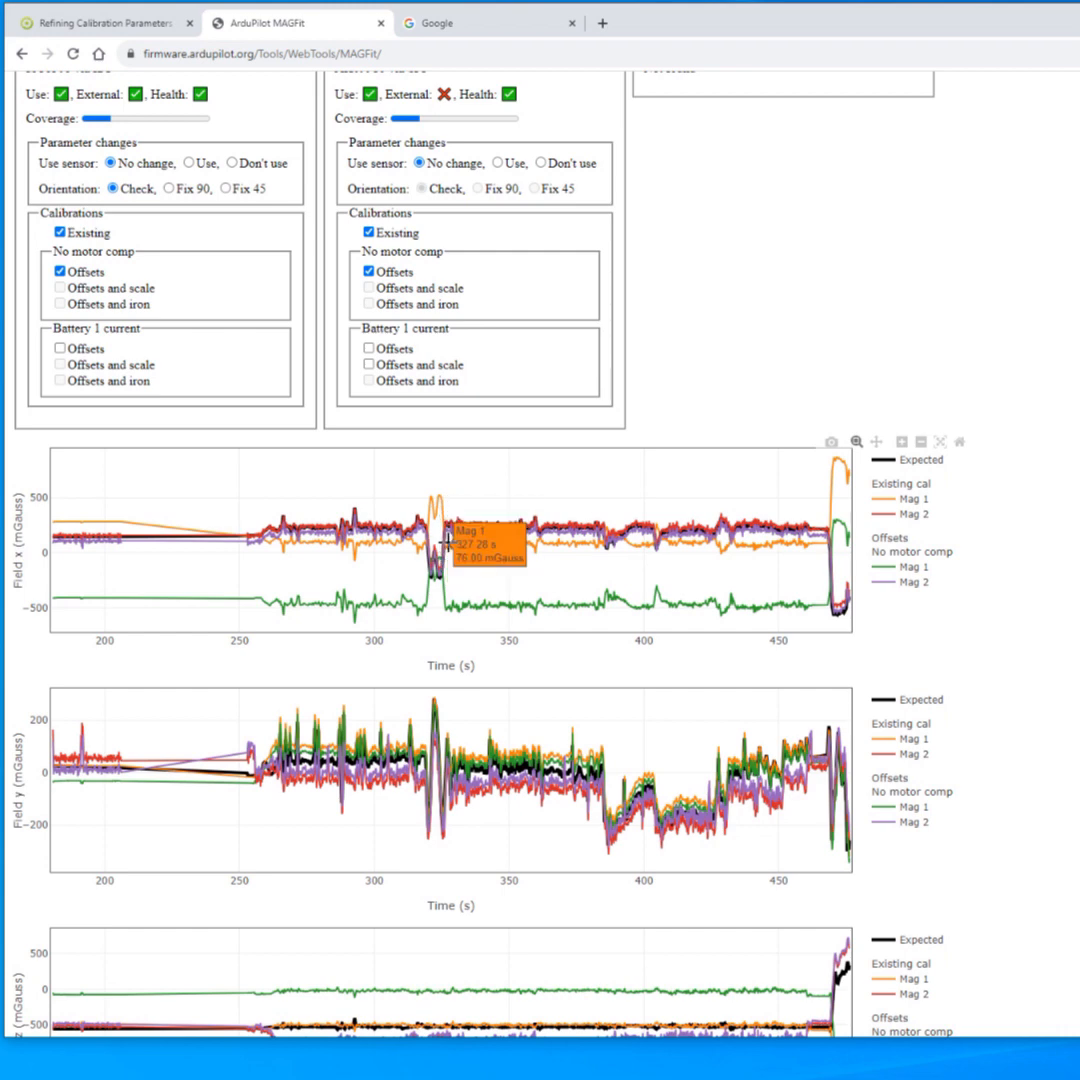
scroll(440, 500, up, 1)
click(368, 312)
click(385, 356)
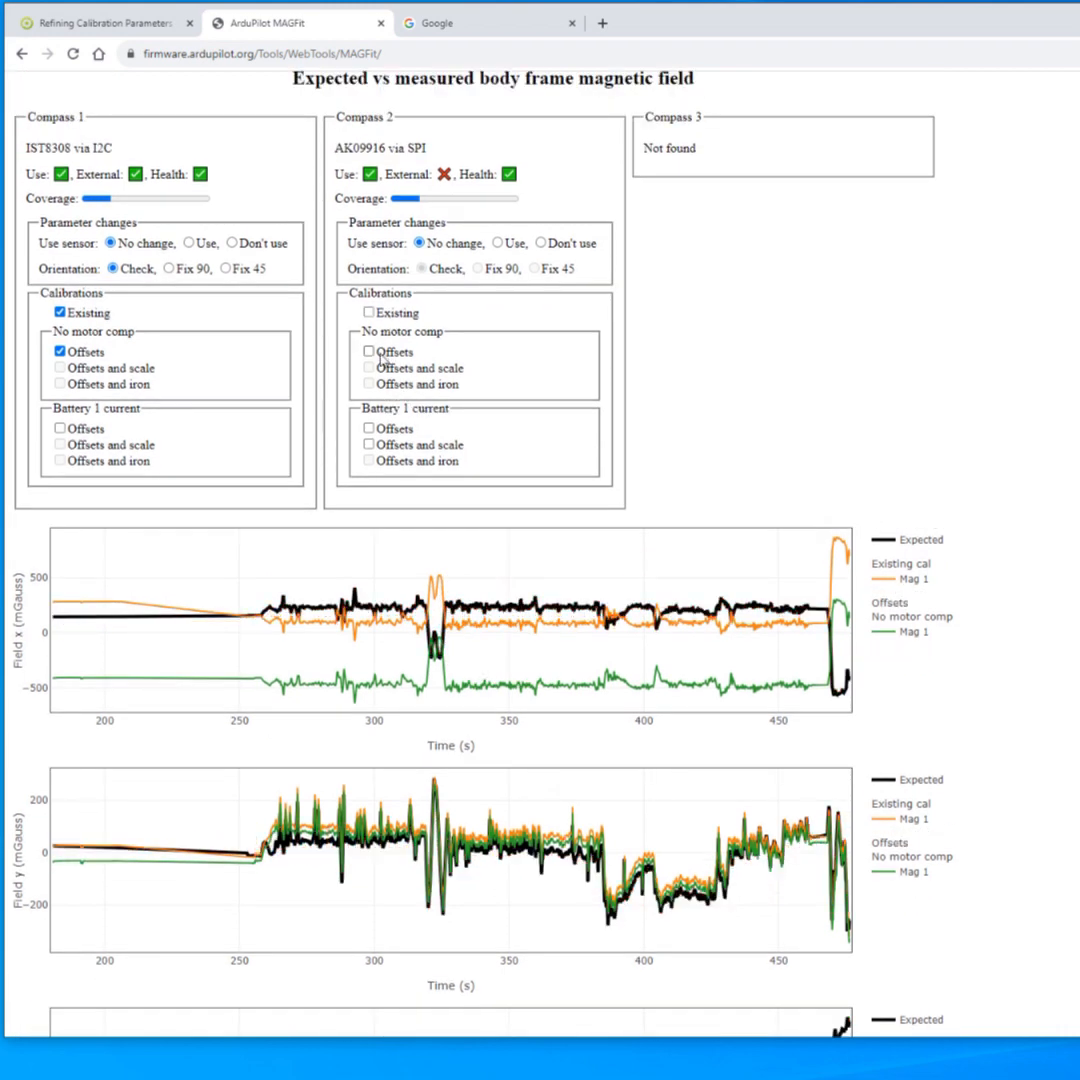
click(60, 352)
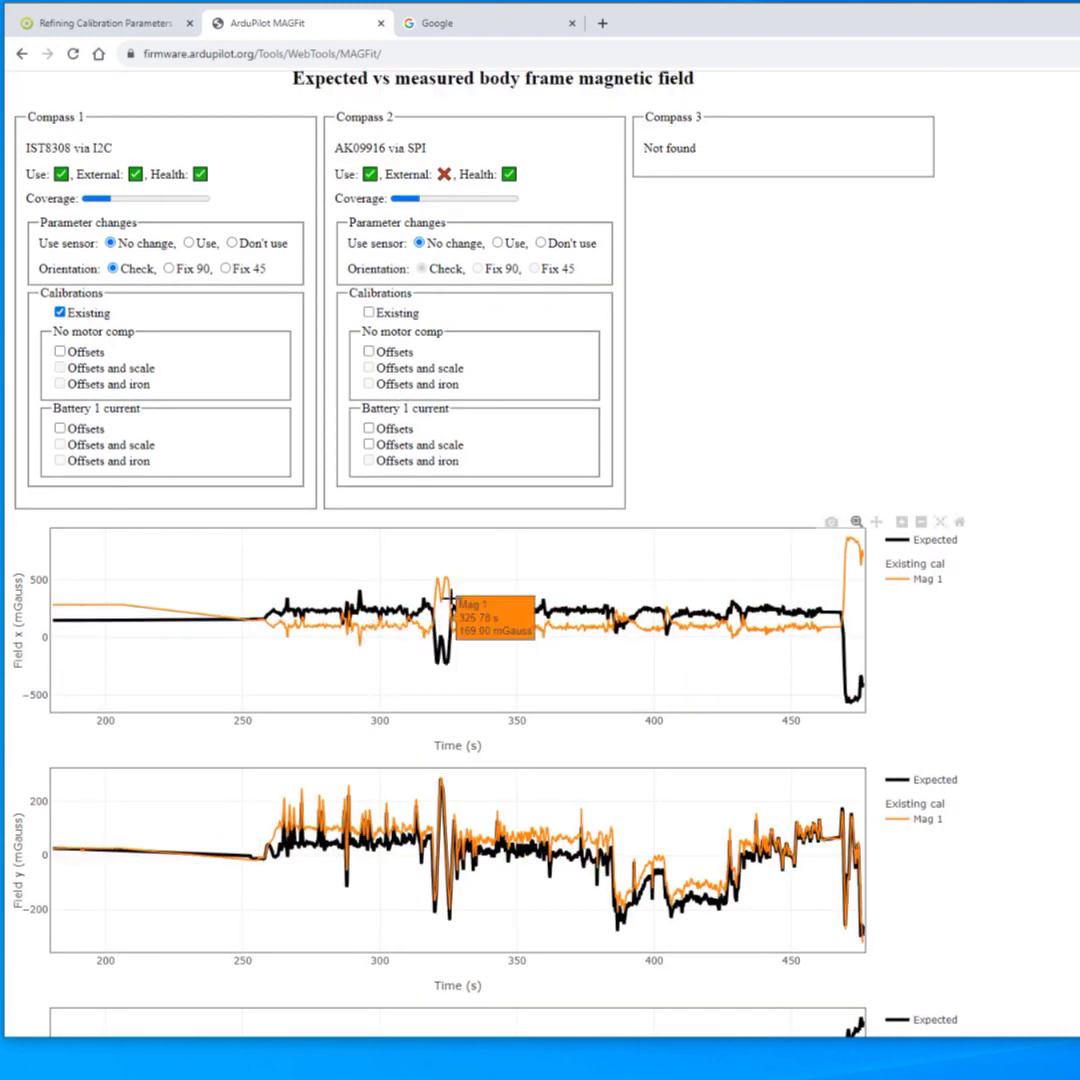
click(60, 352)
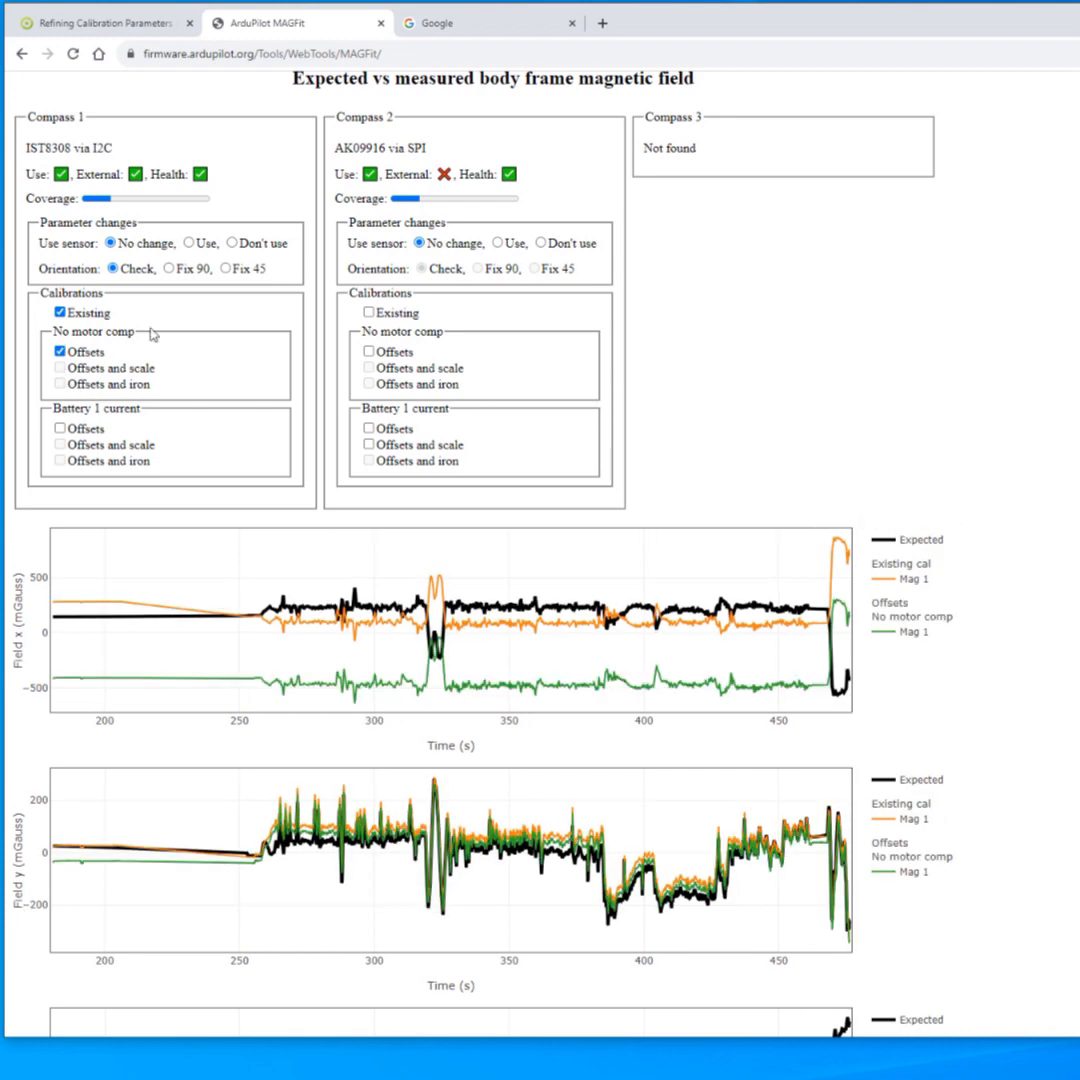
Set Compass 1's orientation to Fix 90 and plot only the no-motor-compensation Offsets calibrations of Compasses 1 and 2
click(169, 268)
click(368, 352)
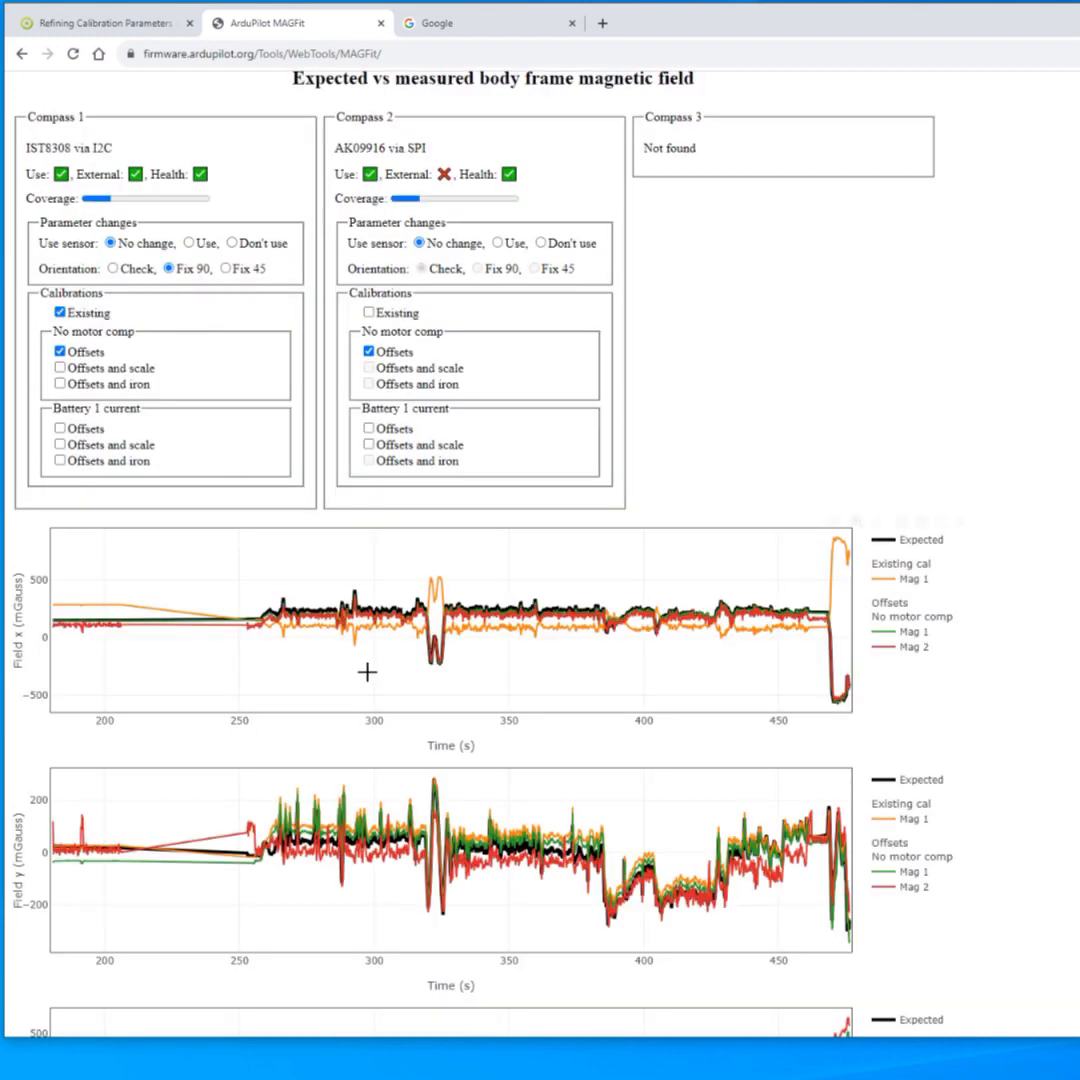
click(72, 315)
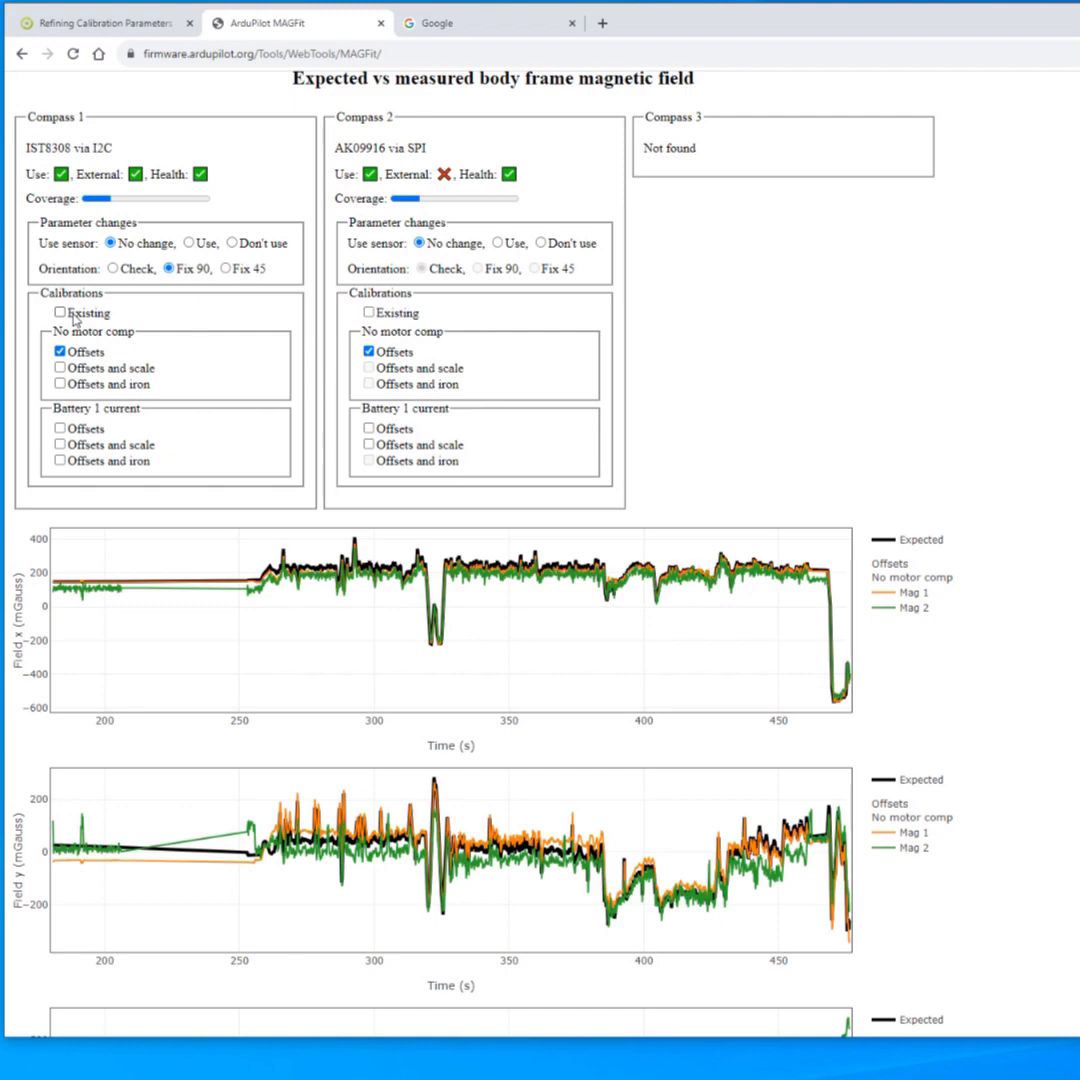
Examine the field, yaw change, field length, battery current and fit error plots for both compasses' Offsets calibrations
scroll(410, 625, down, 3)
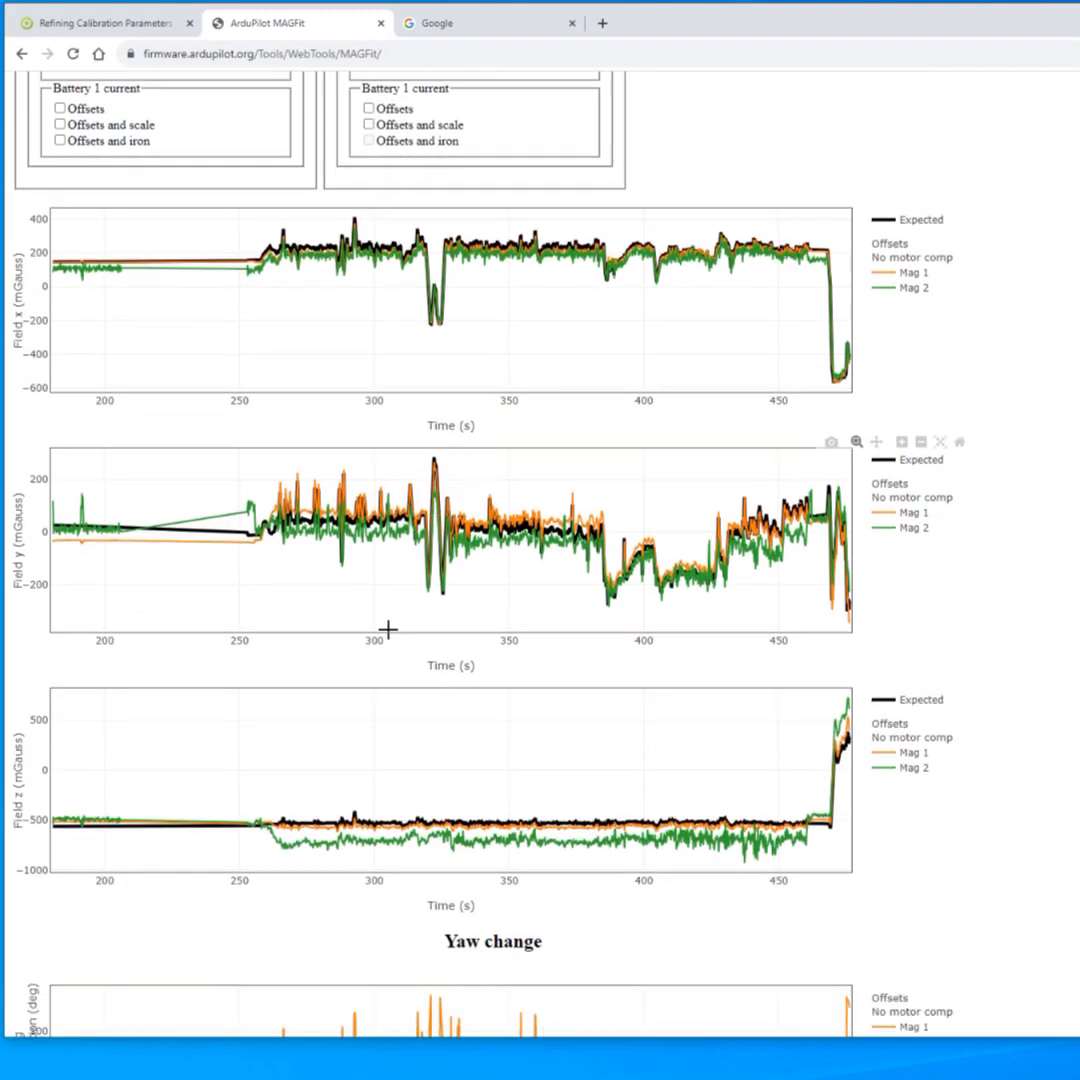
scroll(378, 626, down, 3)
scroll(378, 626, up, 7)
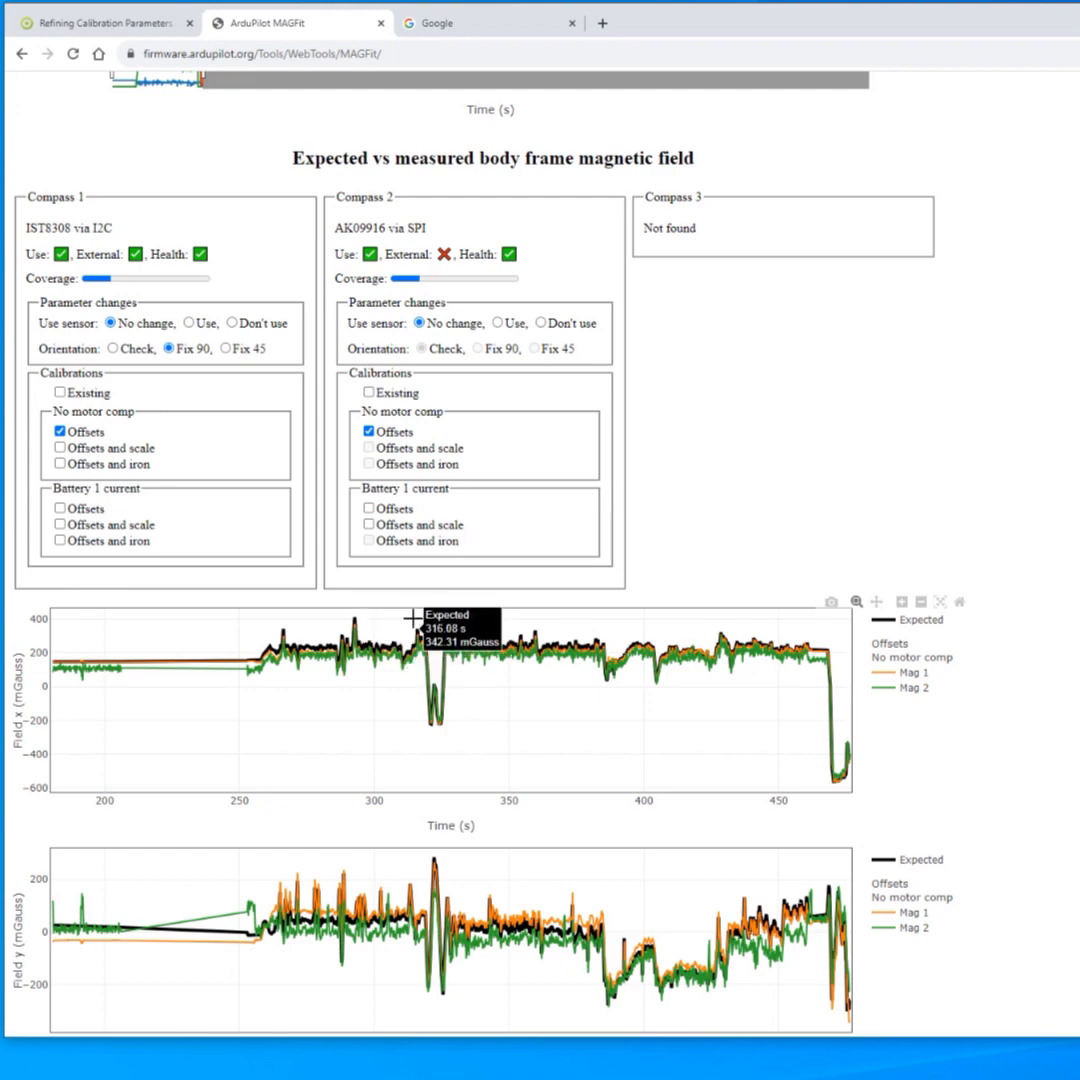
scroll(323, 667, down, 15)
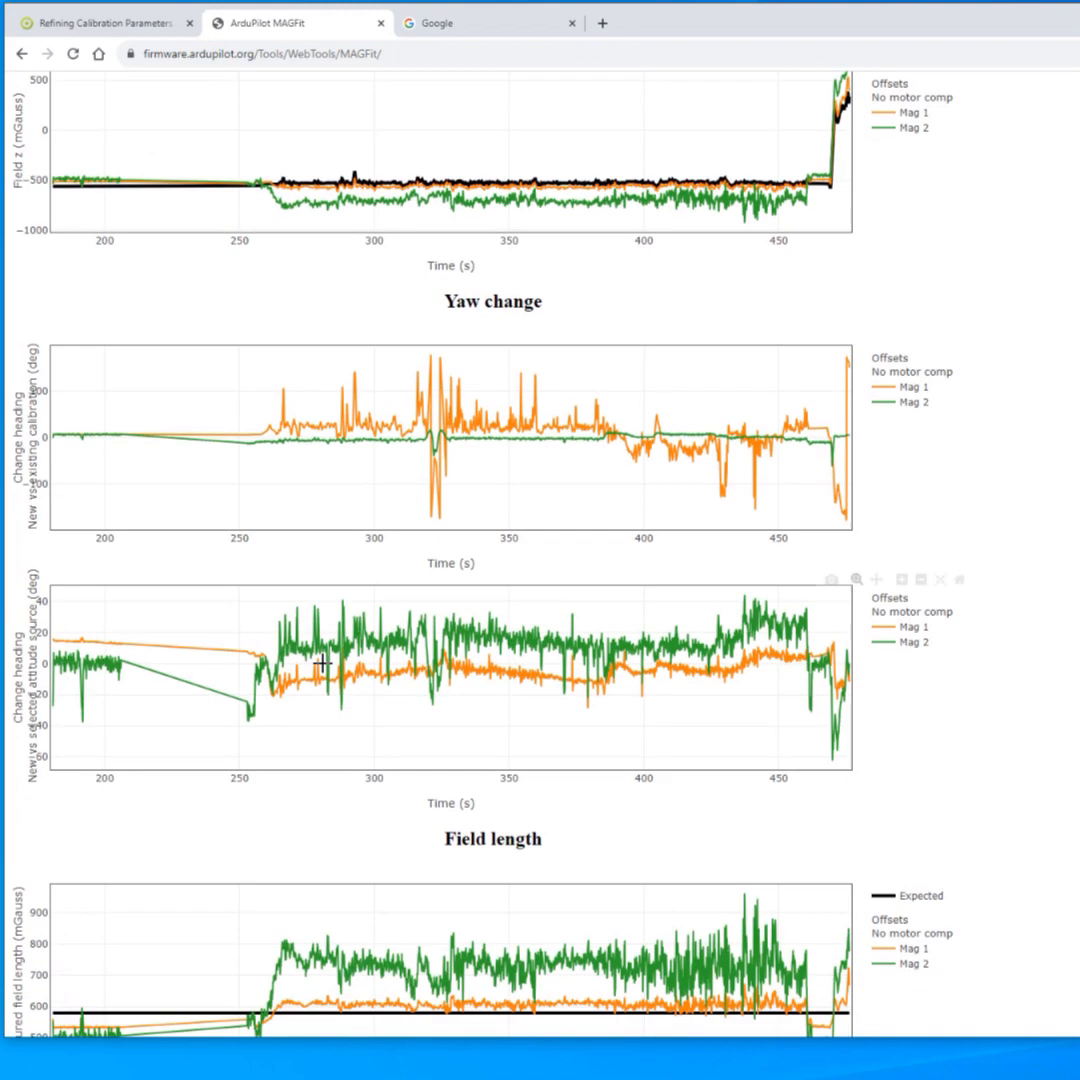
scroll(323, 665, down, 6)
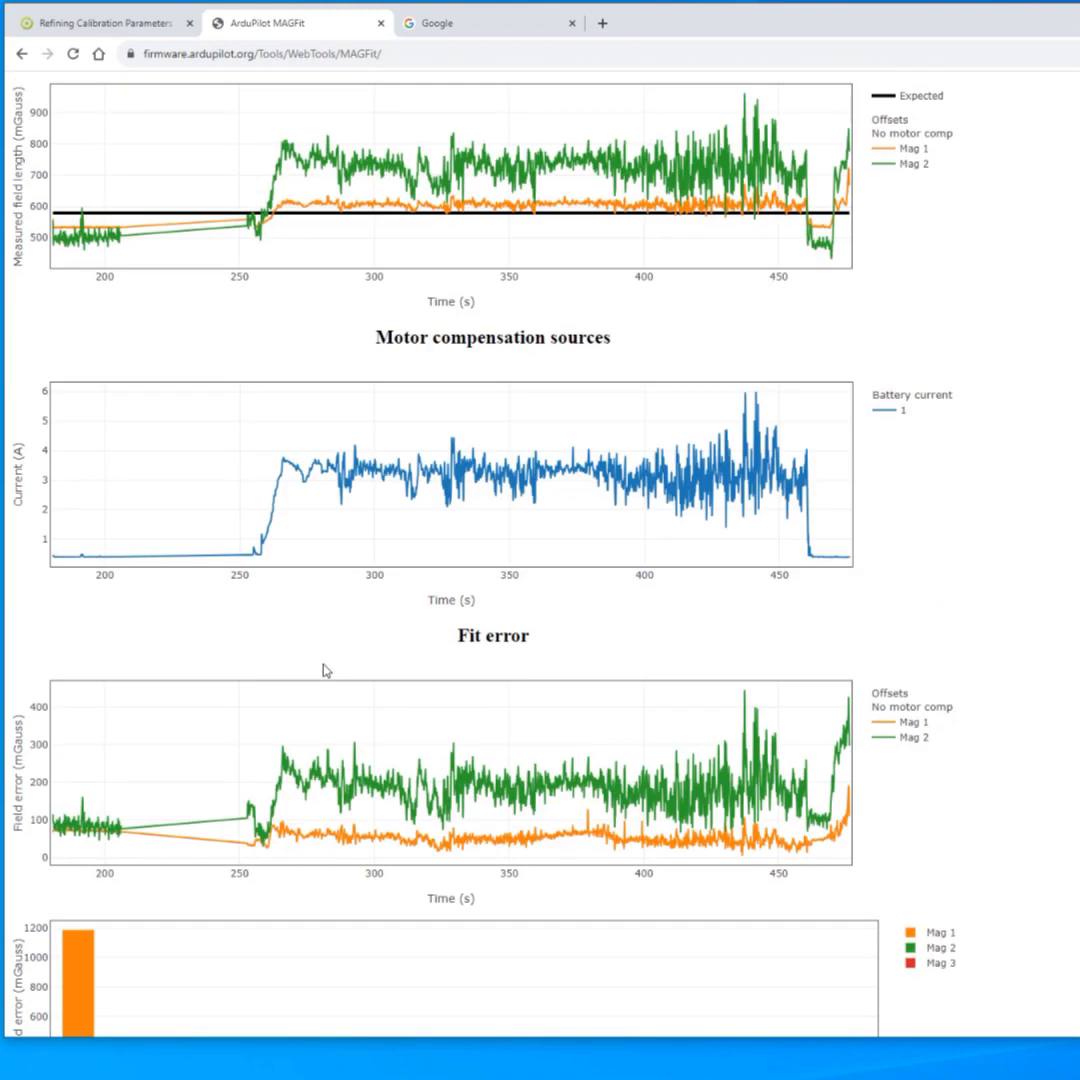
scroll(323, 670, down, 1)
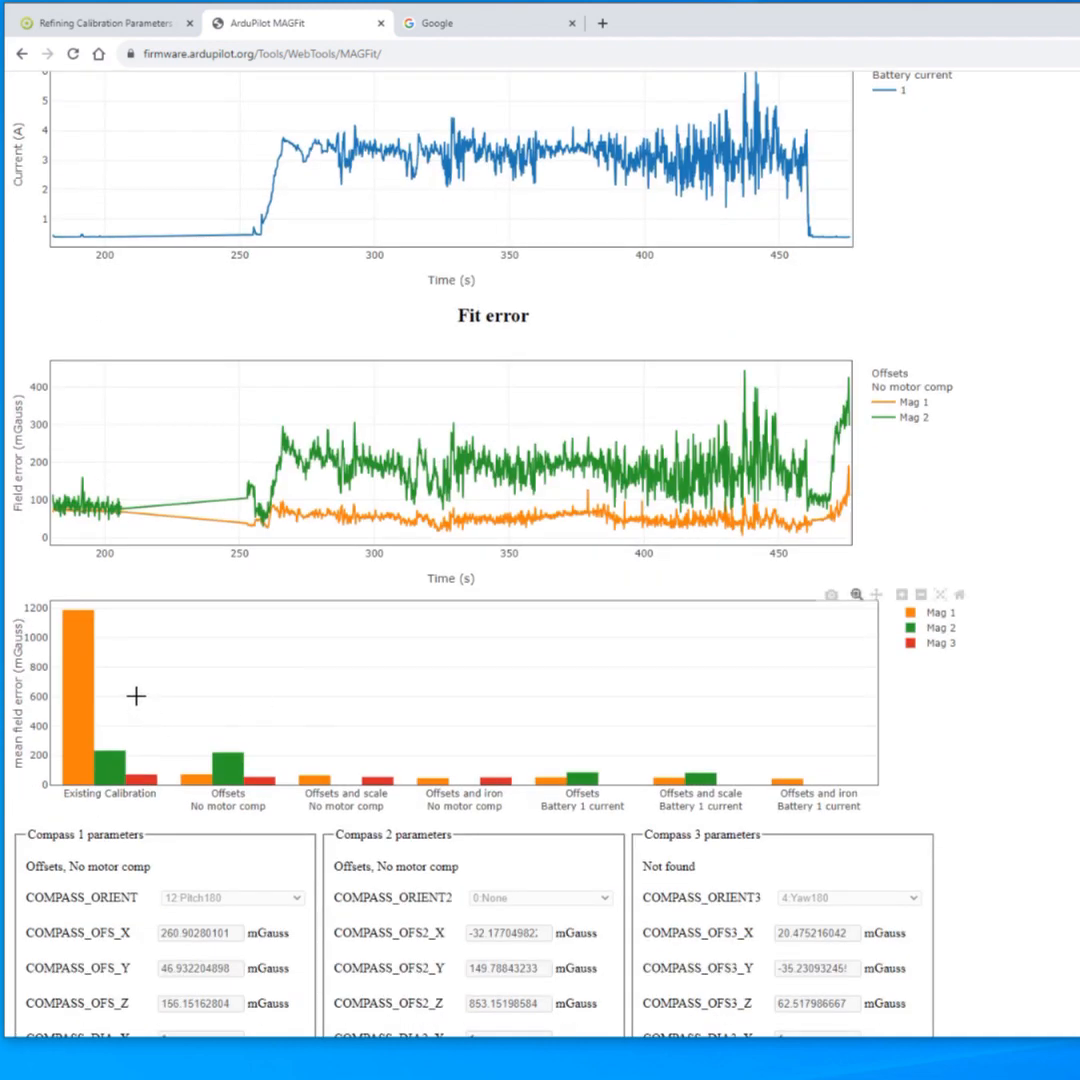
Zoom the mean field error chart in on the new calibrations, excluding the existing one, and compare each compass's errors
mouse_move(170, 720)
mouse_down()
mouse_move(250, 788)
mouse_move(217, 767)
mouse_move(882, 826)
mouse_up()
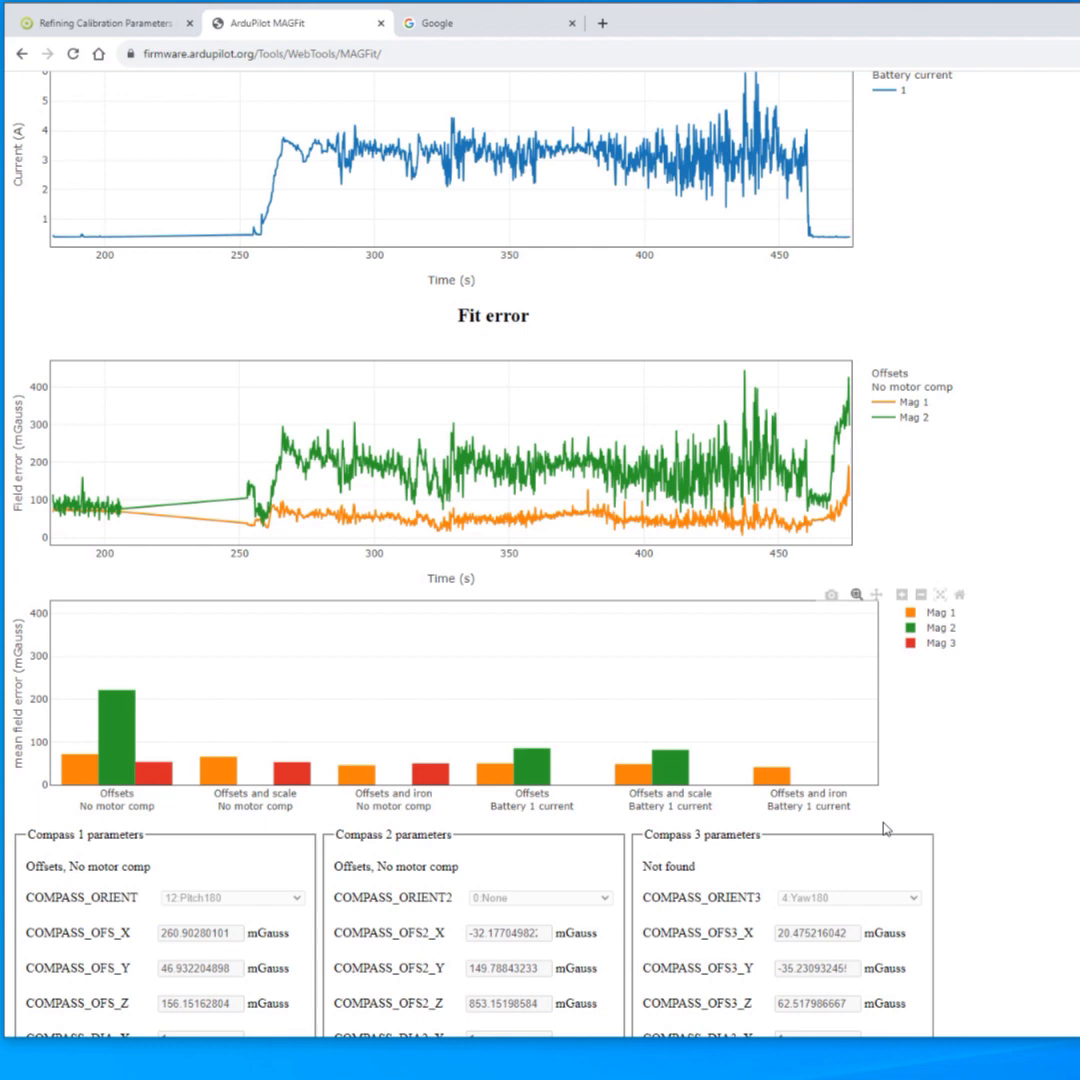
scroll(112, 800, down, 3)
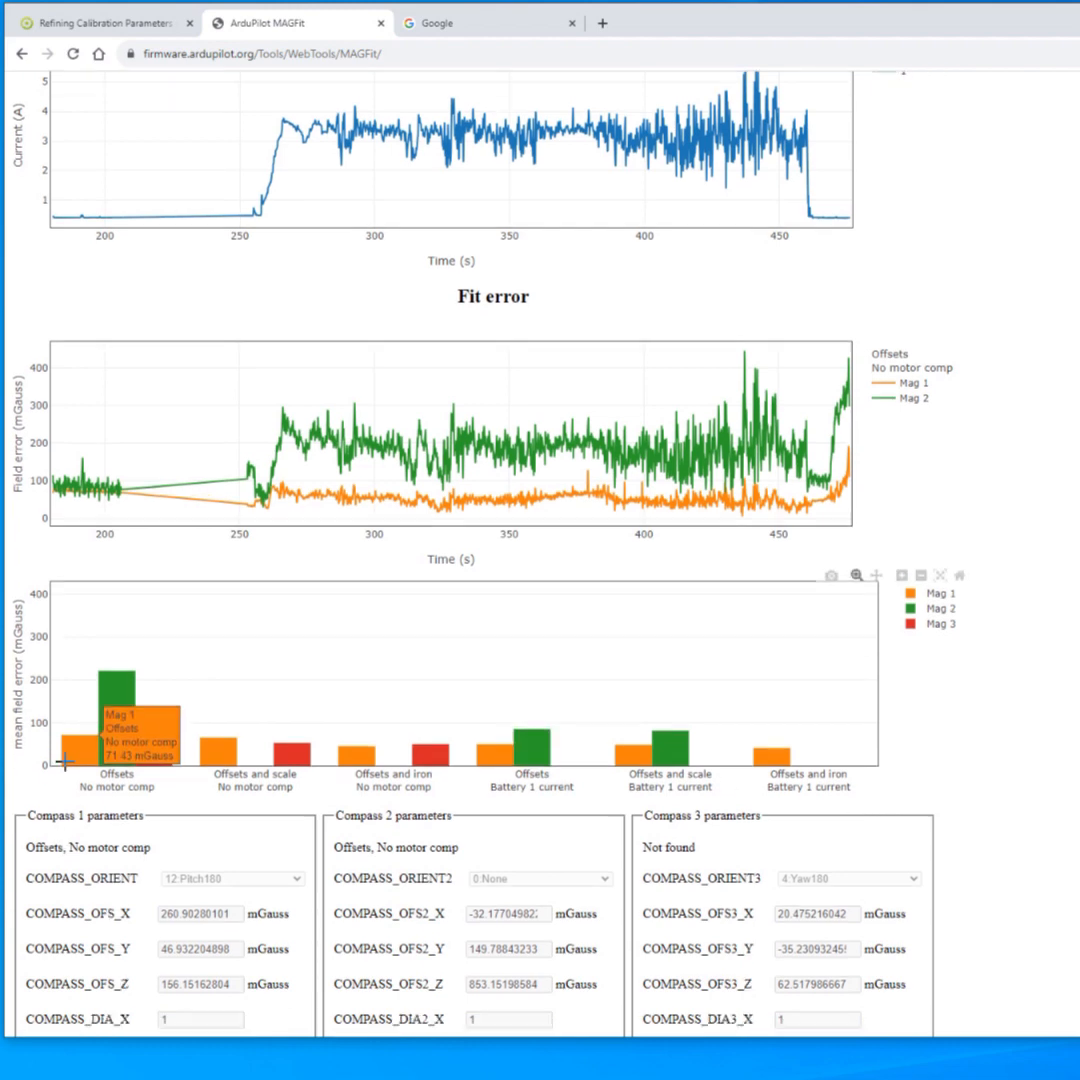
scroll(112, 790, down, 1)
scroll(115, 785, up, 3)
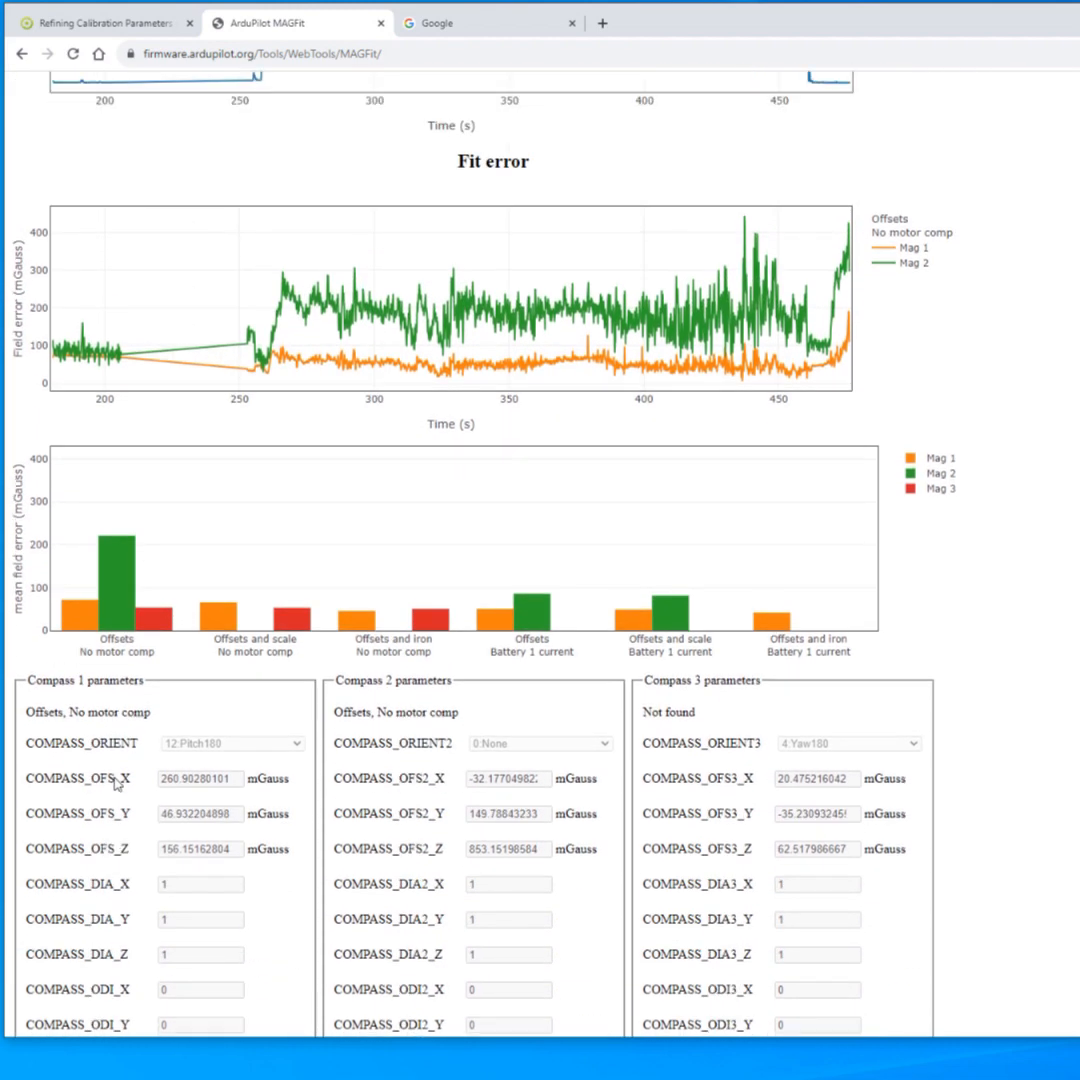
scroll(115, 783, up, 2)
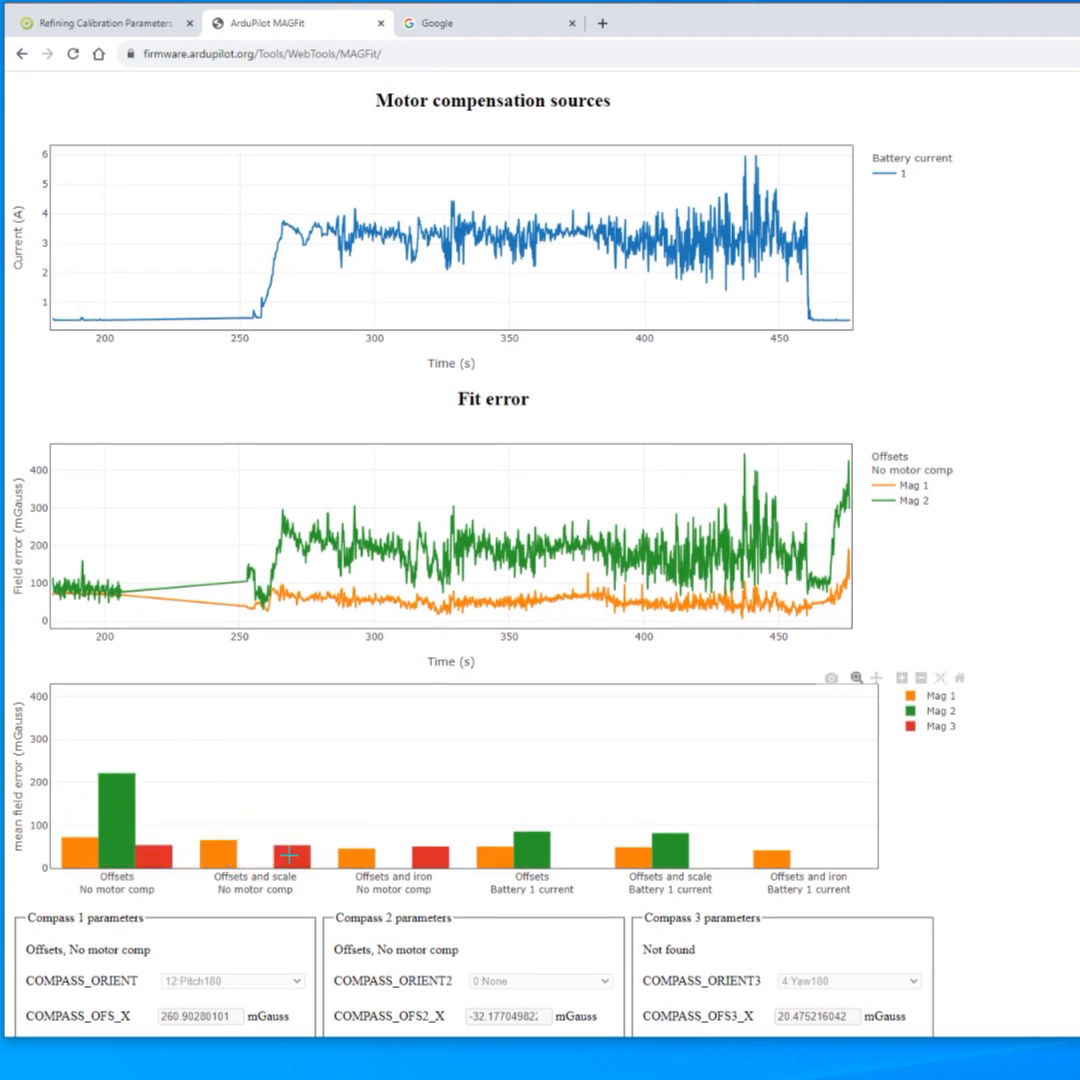
mouse_move(774, 851)
mouse_move(211, 860)
Review the fit error, field length, yaw change and field plots again, along with the flight data and setup
scroll(784, 688, up, 2)
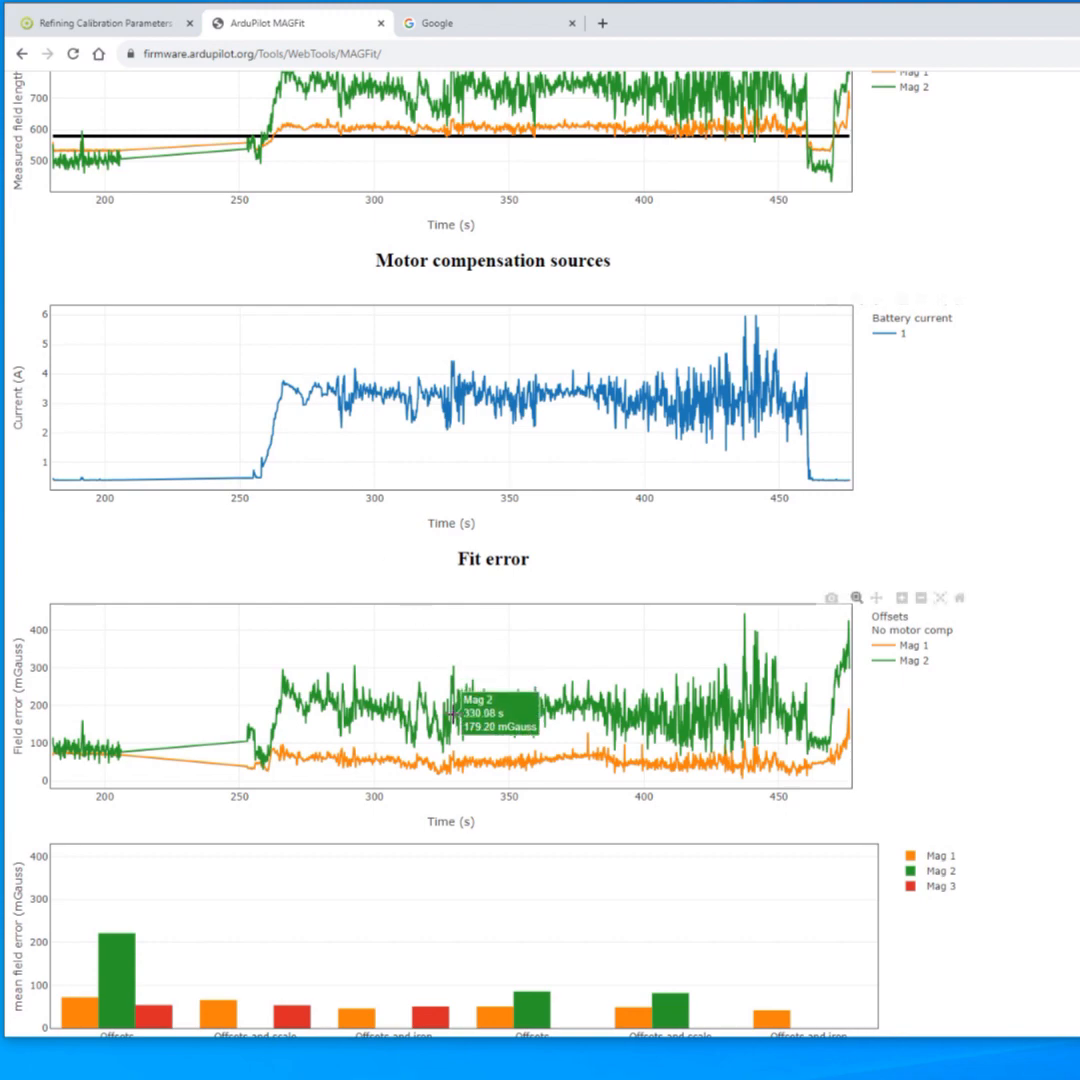
scroll(450, 736, up, 4)
scroll(450, 736, up, 15)
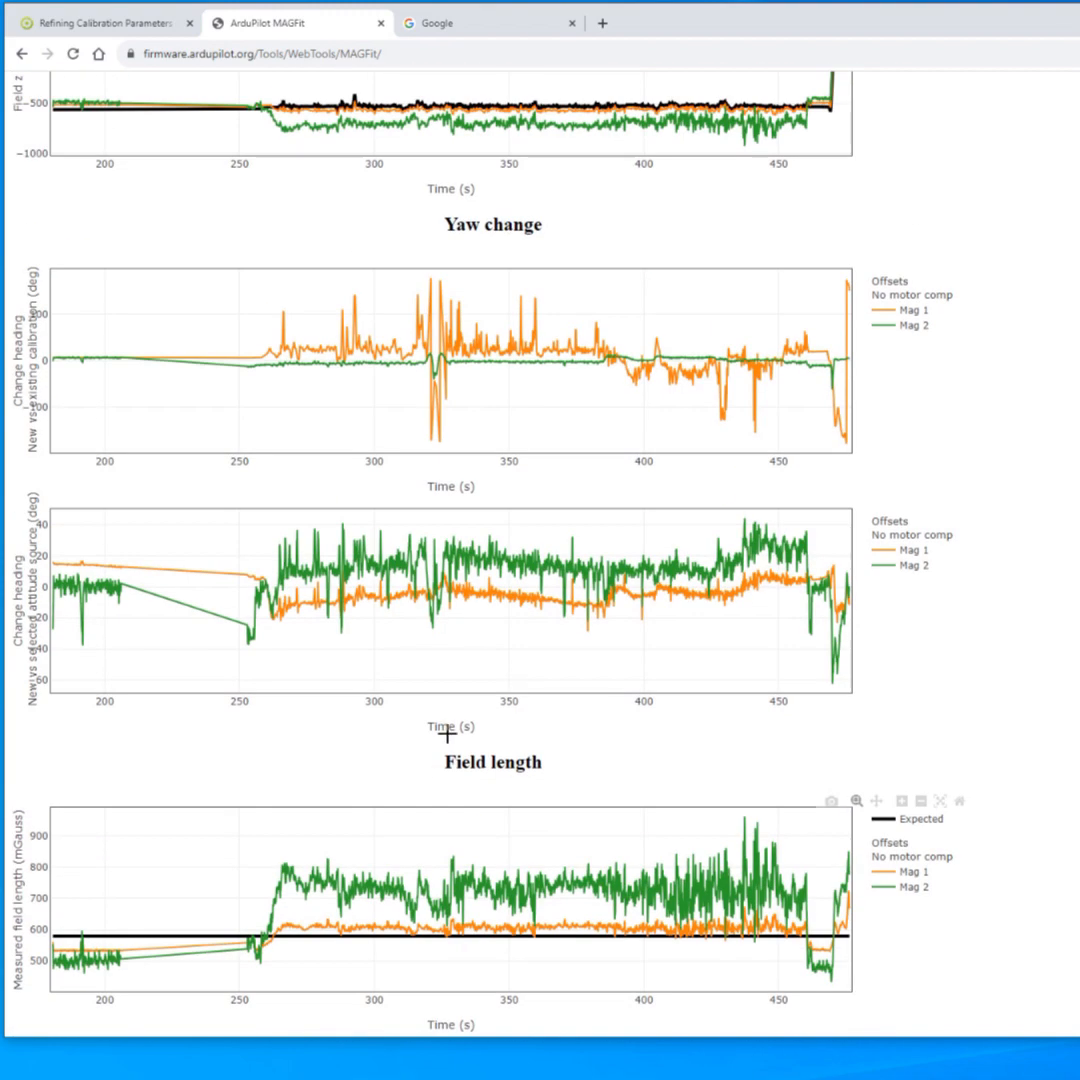
scroll(440, 737, up, 3)
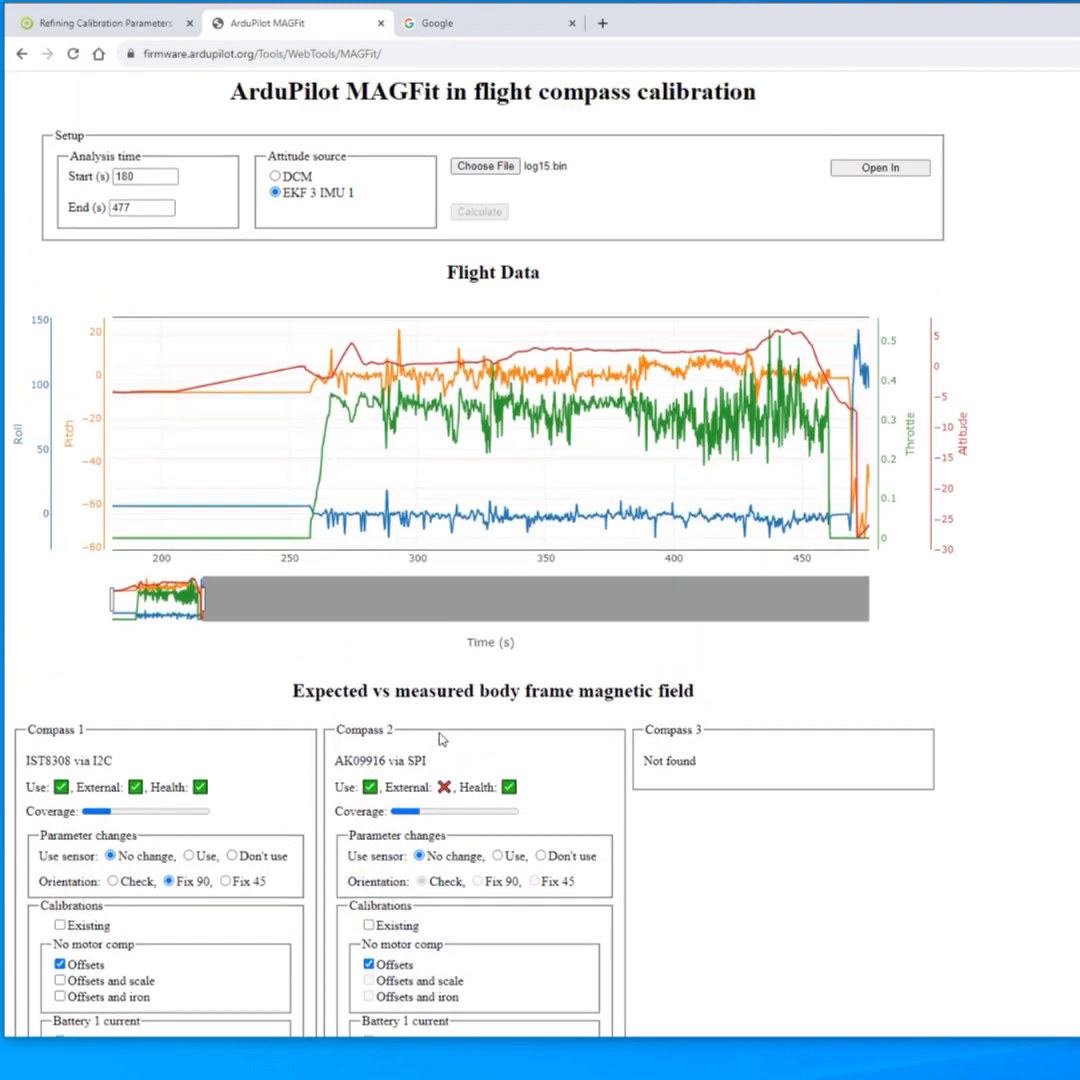
scroll(440, 737, down, 12)
scroll(424, 711, down, 5)
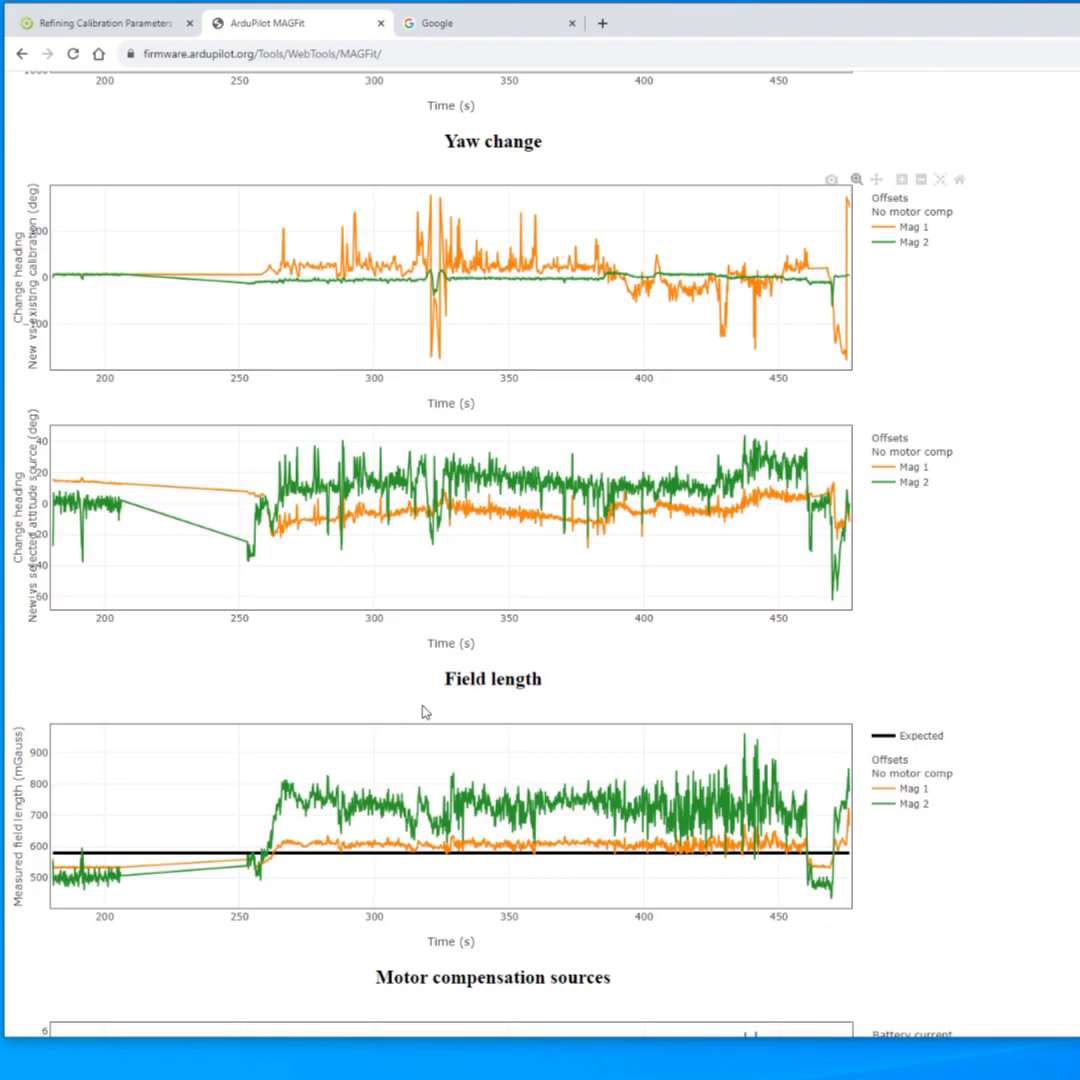
scroll(424, 711, up, 16)
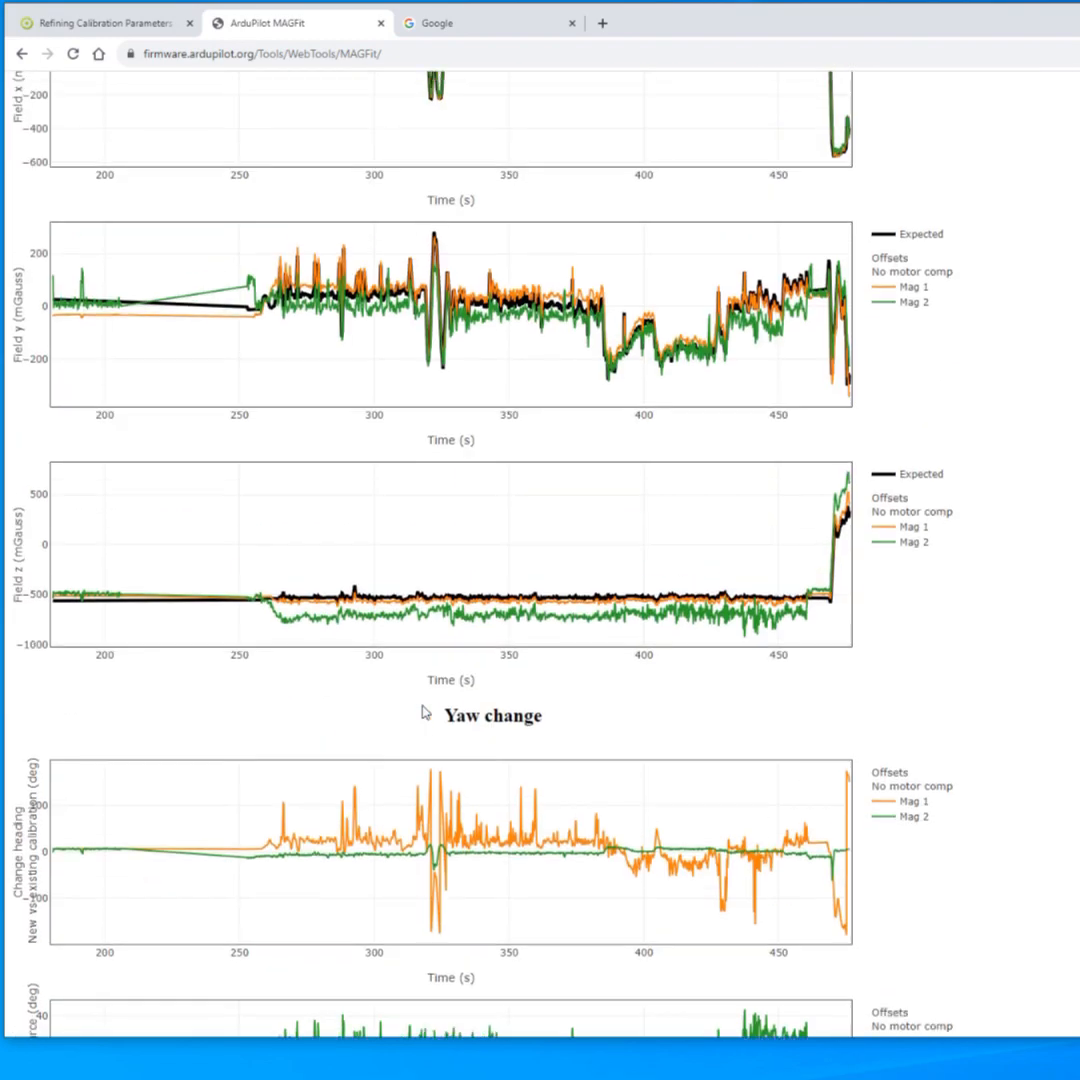
scroll(423, 706, up, 3)
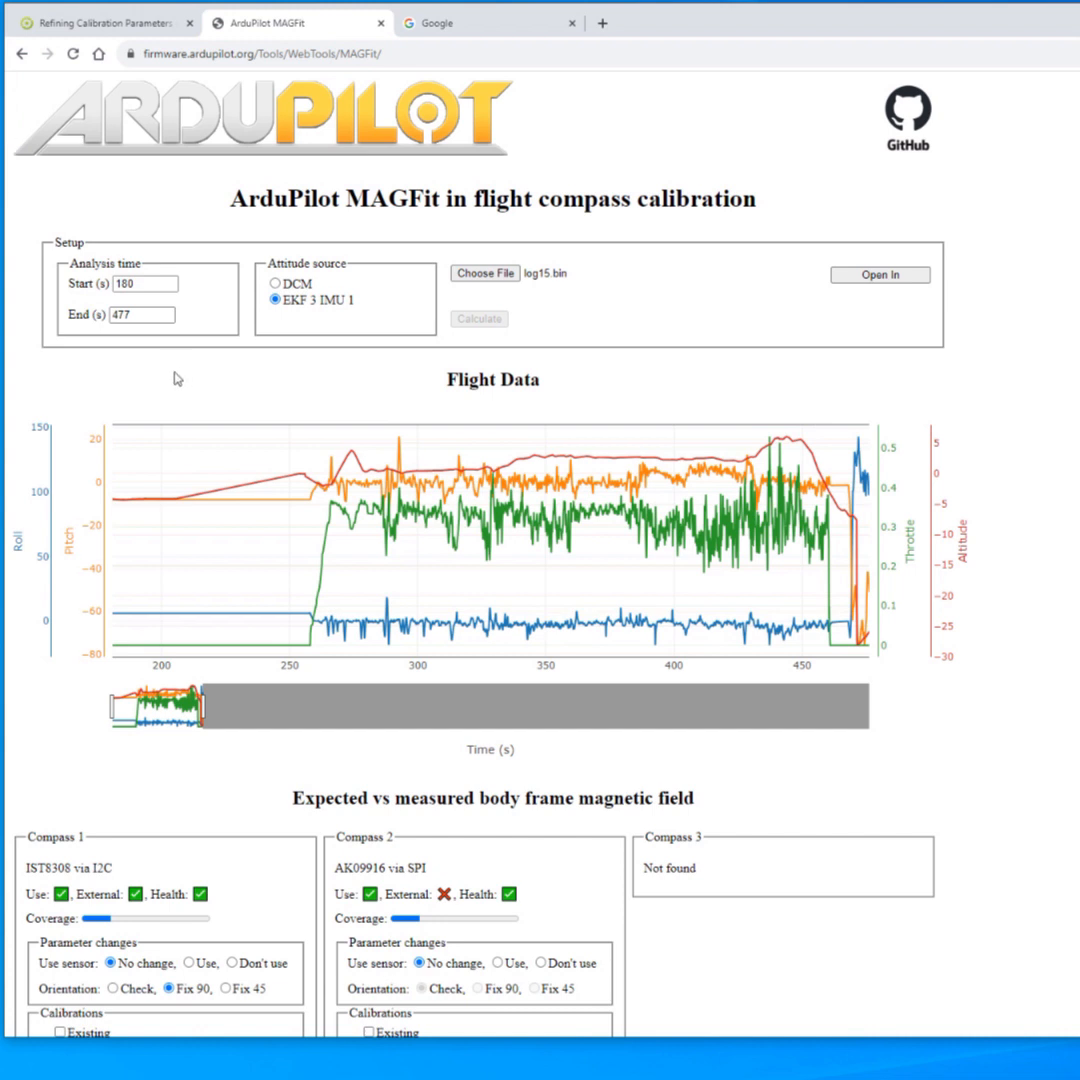
View the open issues of the ArduPilot WebTools GitHub repository, then return to the MAGFit page
click(915, 115)
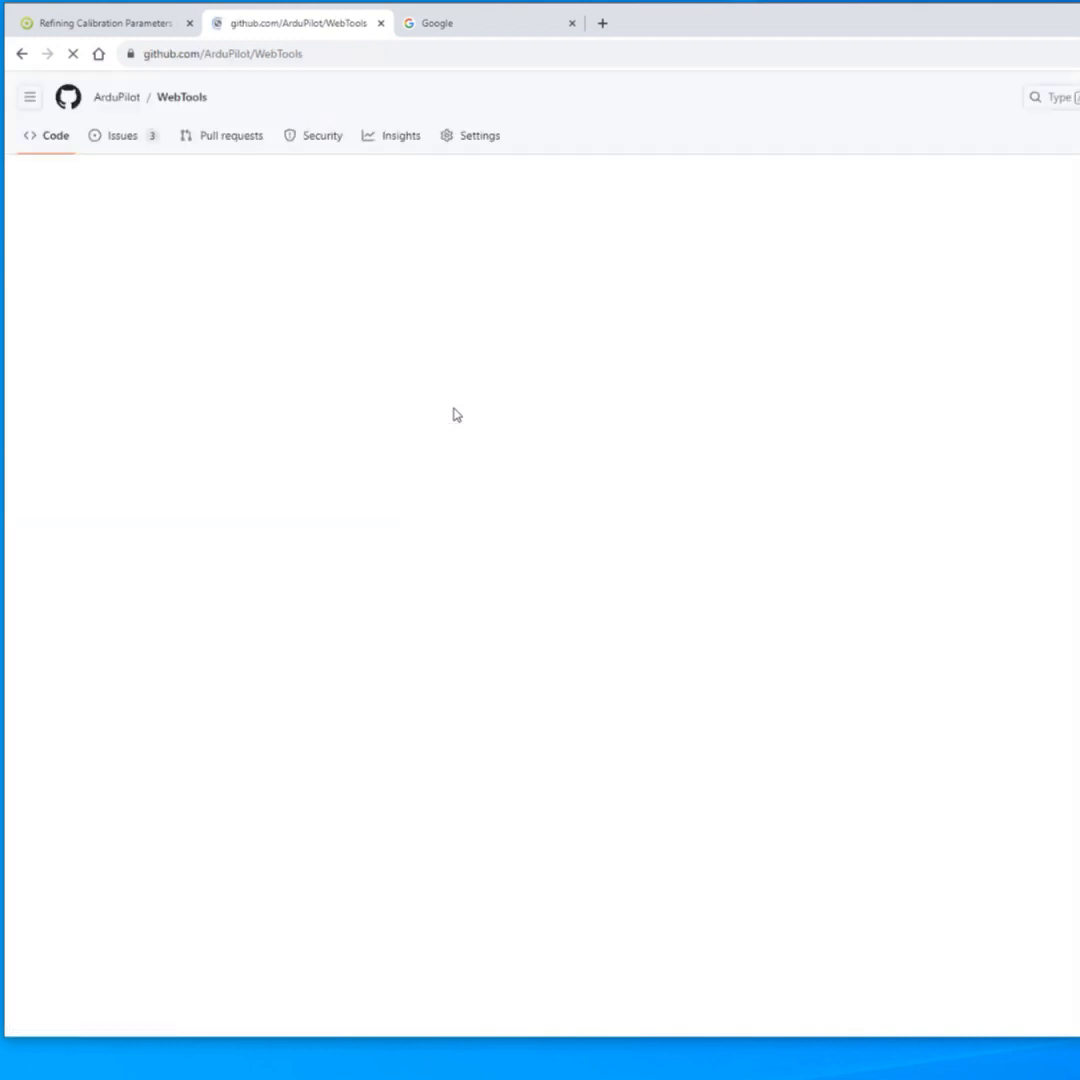
click(128, 139)
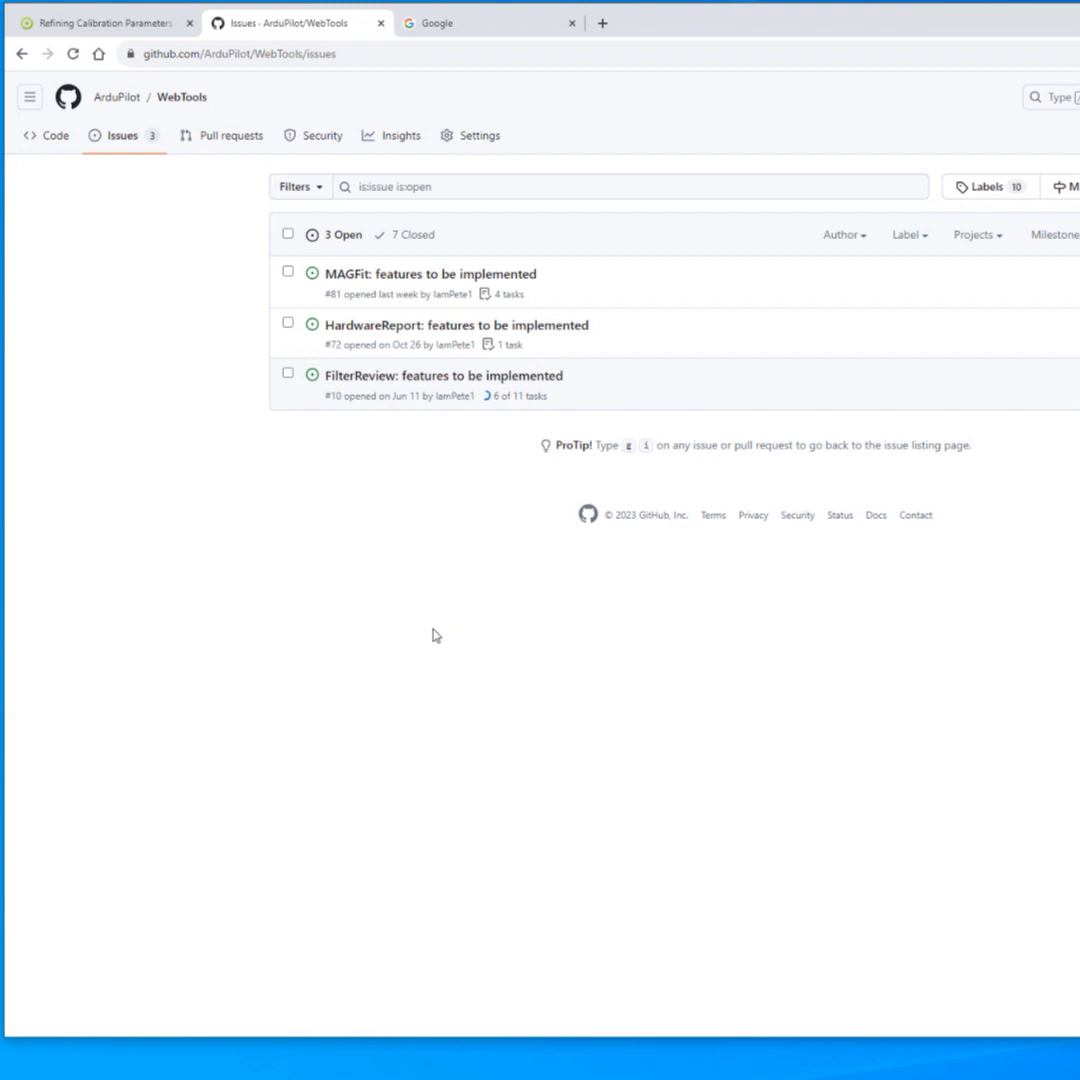
key(alt+Left)
key(alt+Left)
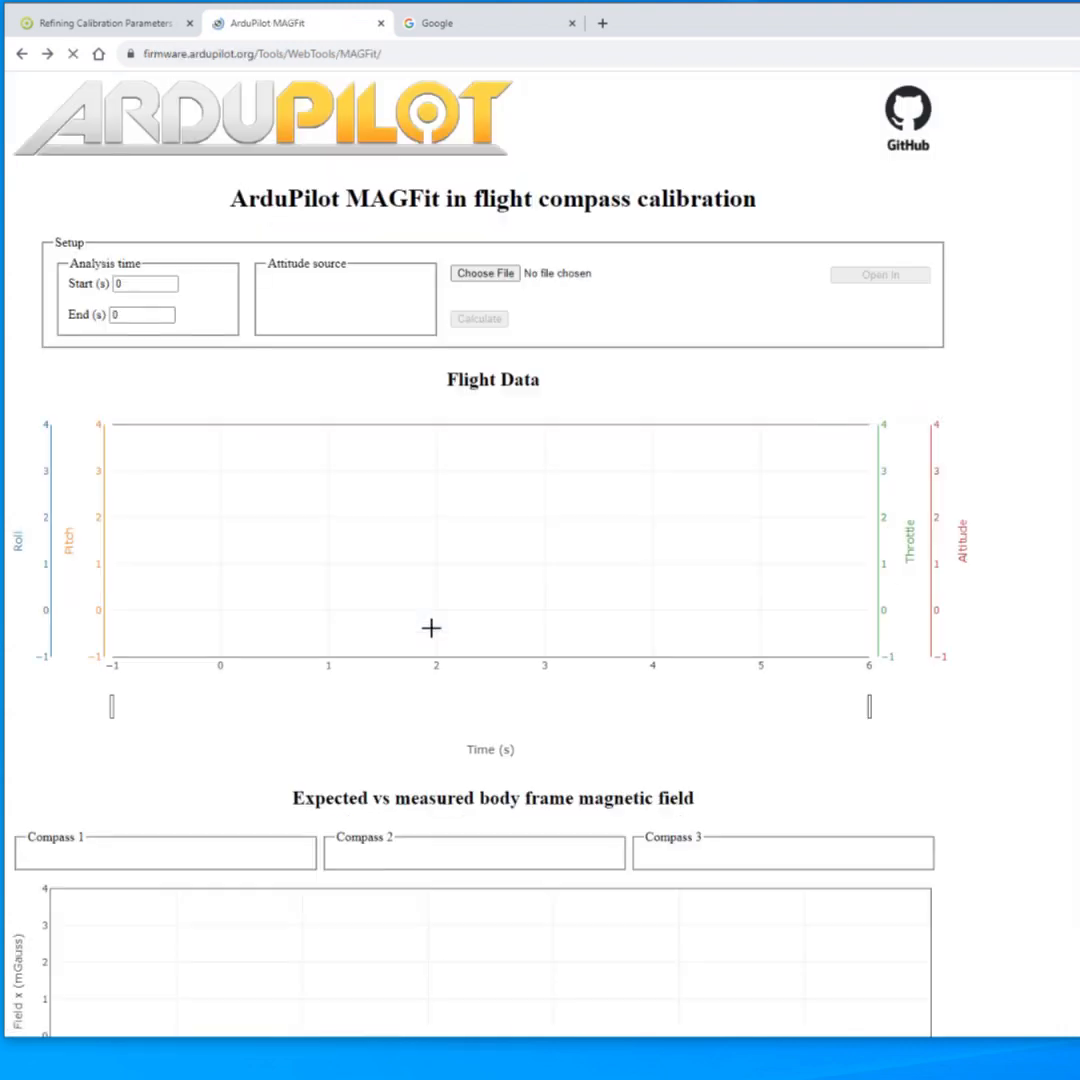
Shorten the page address to firmware.ardupilot.org/Tools/WebTools/ and open the ArduPilot Web Tools overview
double_click(392, 53)
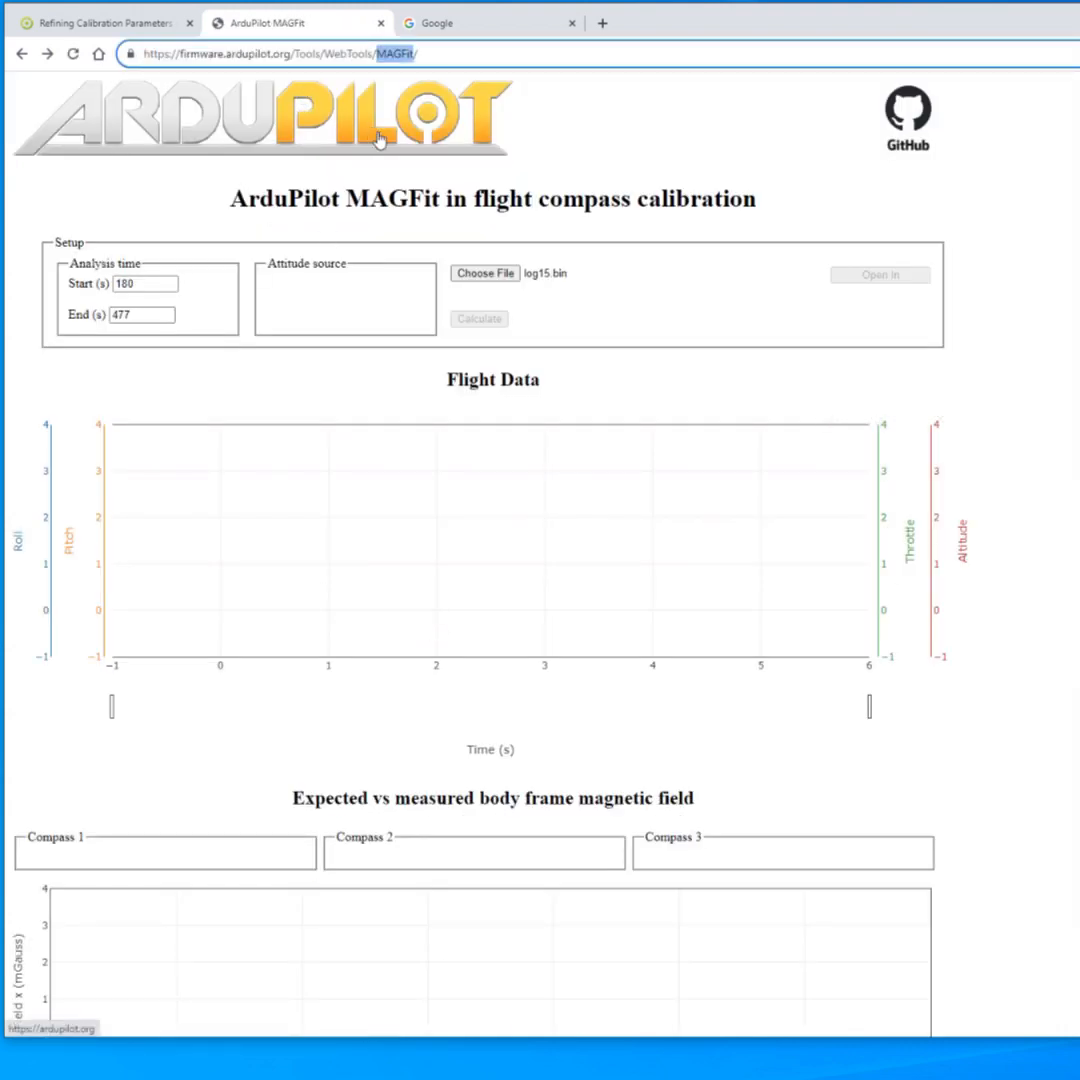
key(BackSpace)
key(Return)
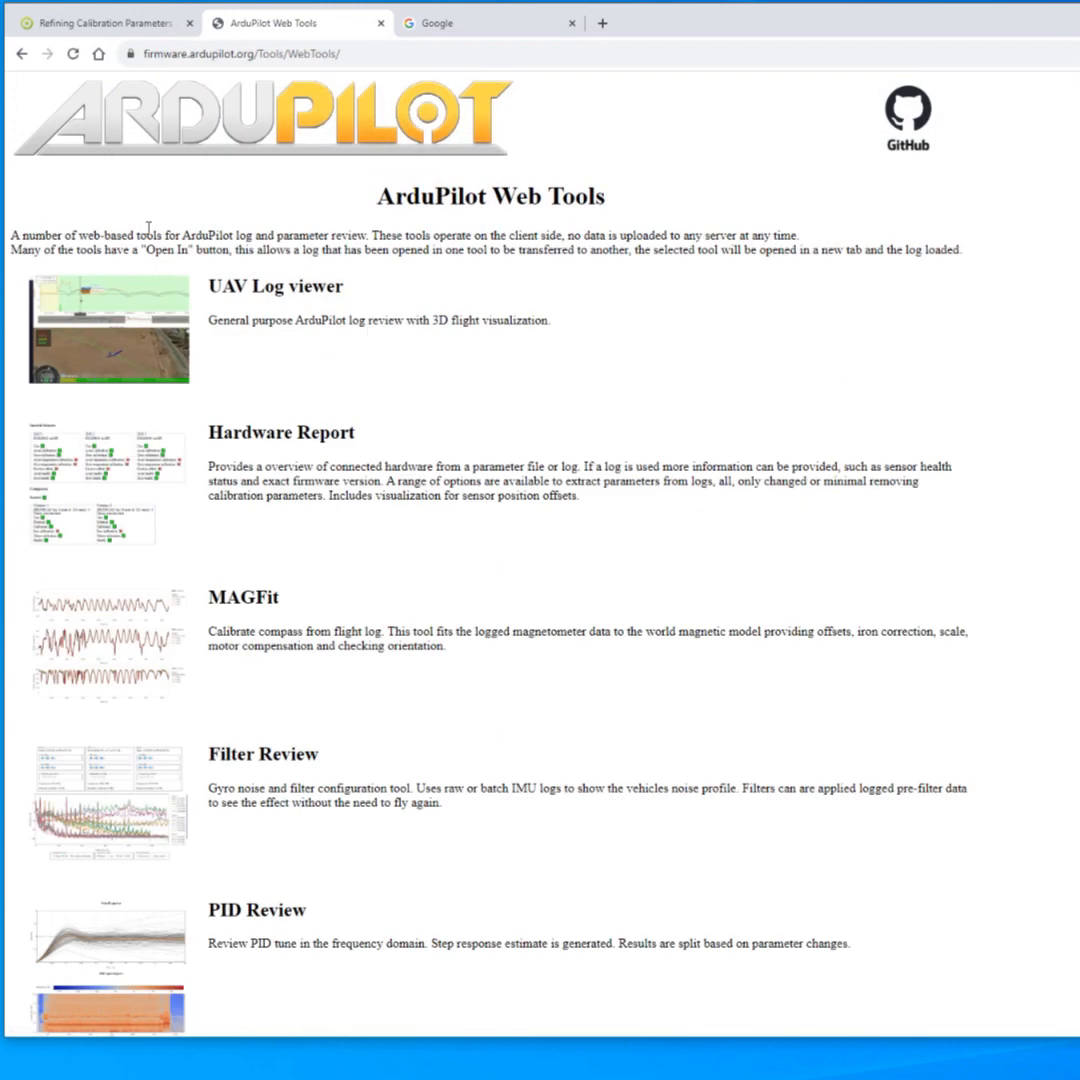